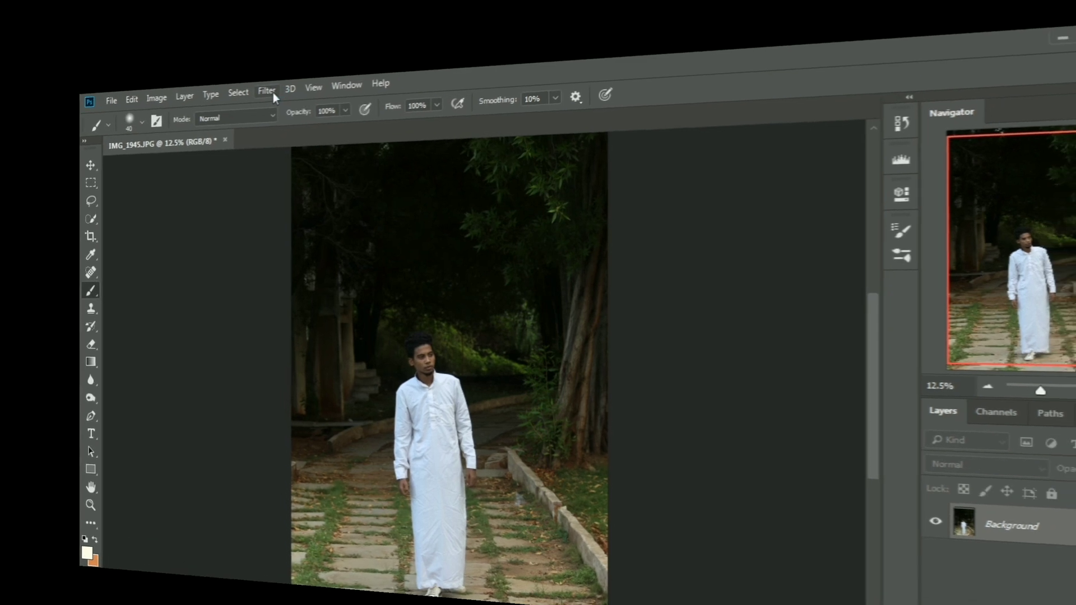
Step: Brighten the dark areas of the photo with the Camera Raw Filter by setting Shadows to +64
{"action": "left_click", "coordinate": [242, 78]}
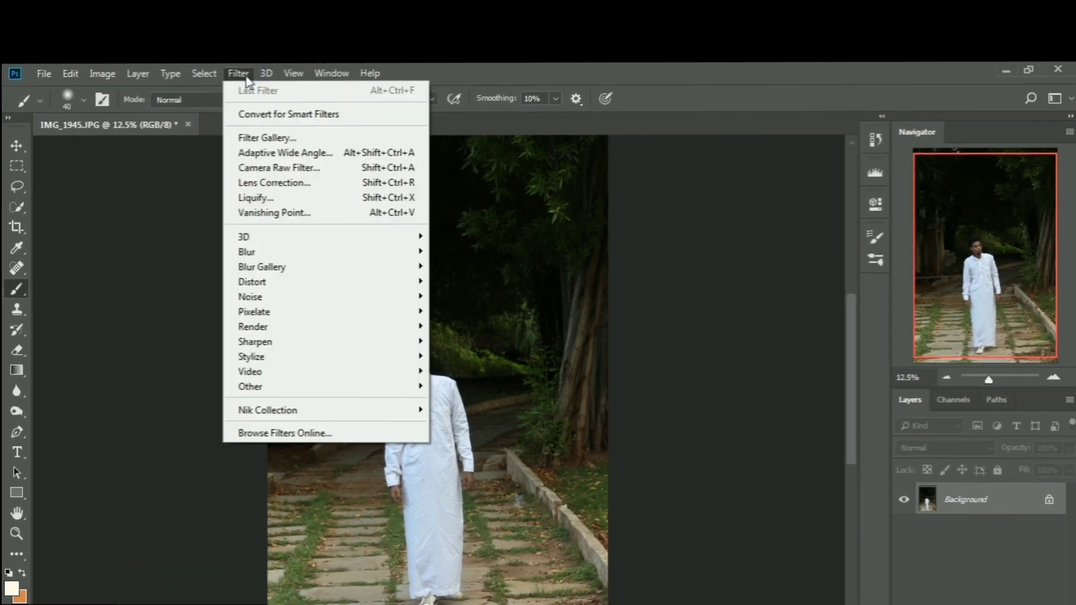
{"action": "left_click", "coordinate": [296, 170]}
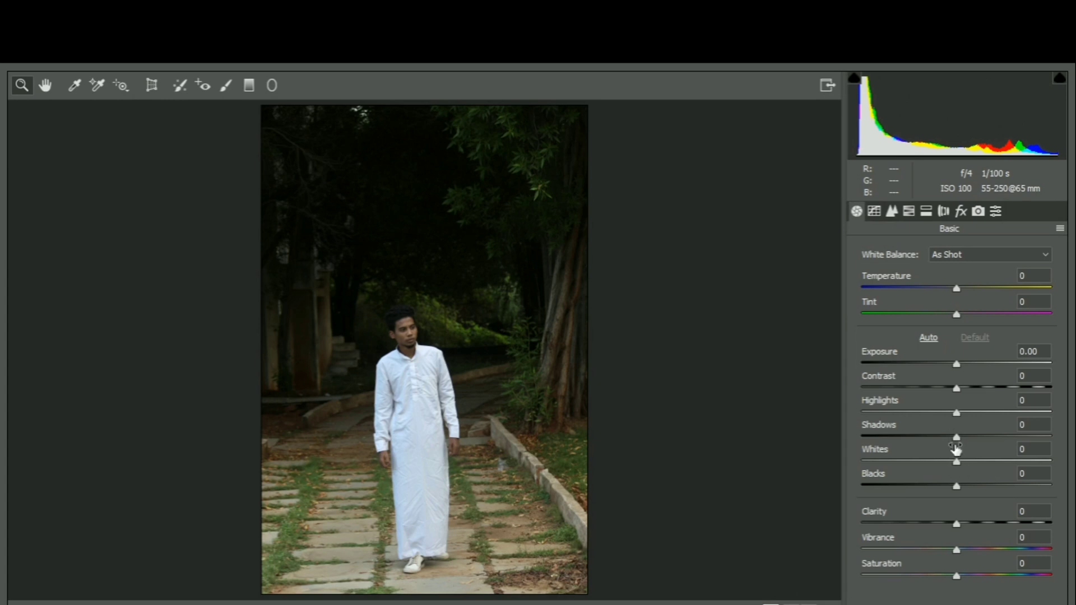
{"action": "left_click_drag", "start_coordinate": [957, 436], "coordinate": [1003, 442]}
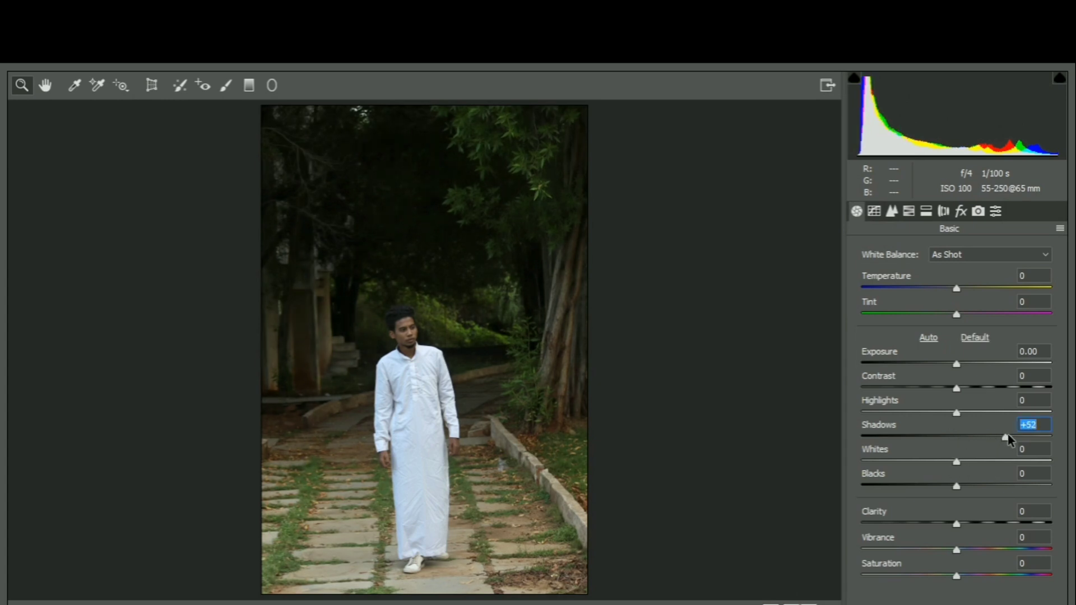
{"action": "left_click", "coordinate": [1017, 437]}
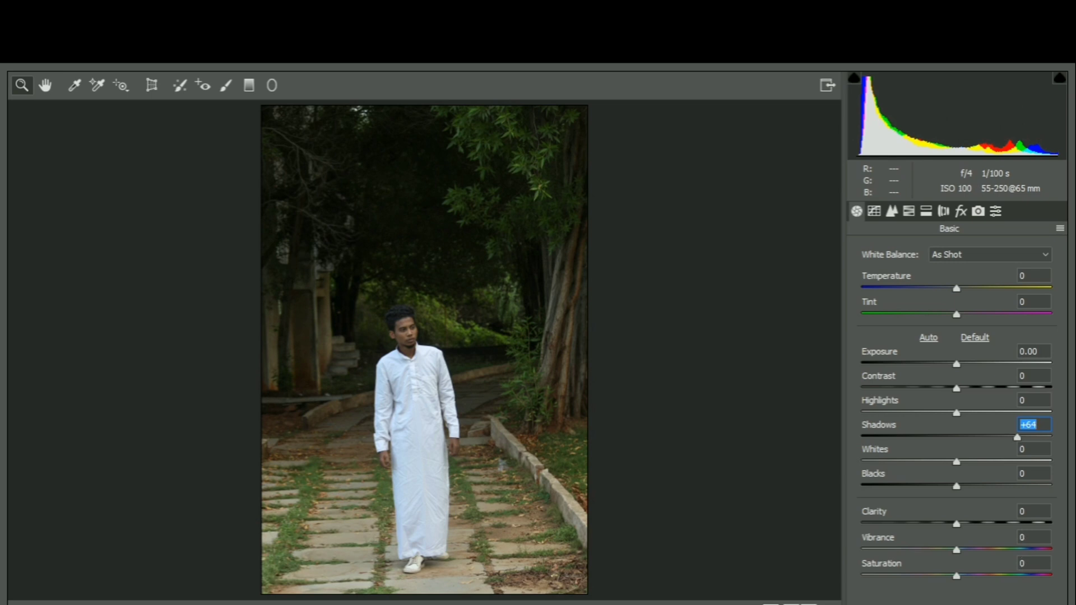
{"action": "key", "text": "Return"}
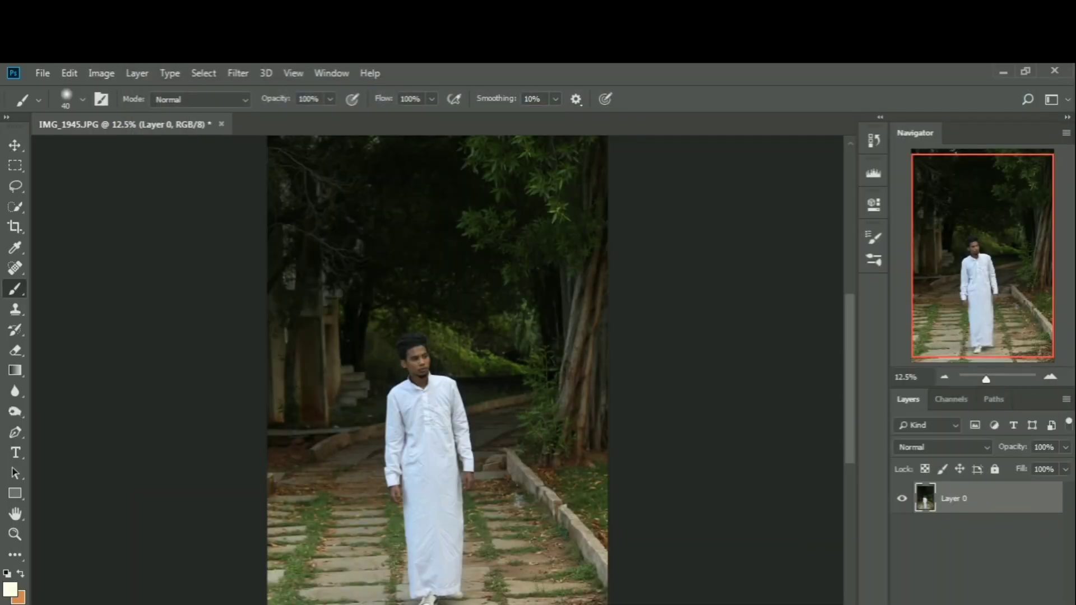
Step: Duplicate the photo layer
{"action": "key", "text": "ctrl+j"}
{"action": "key", "text": "ctrl+plus"}
{"action": "key", "text": "ctrl+plus"}
{"action": "key", "text": "ctrl+plus"}
{"action": "key", "text": "ctrl+plus"}
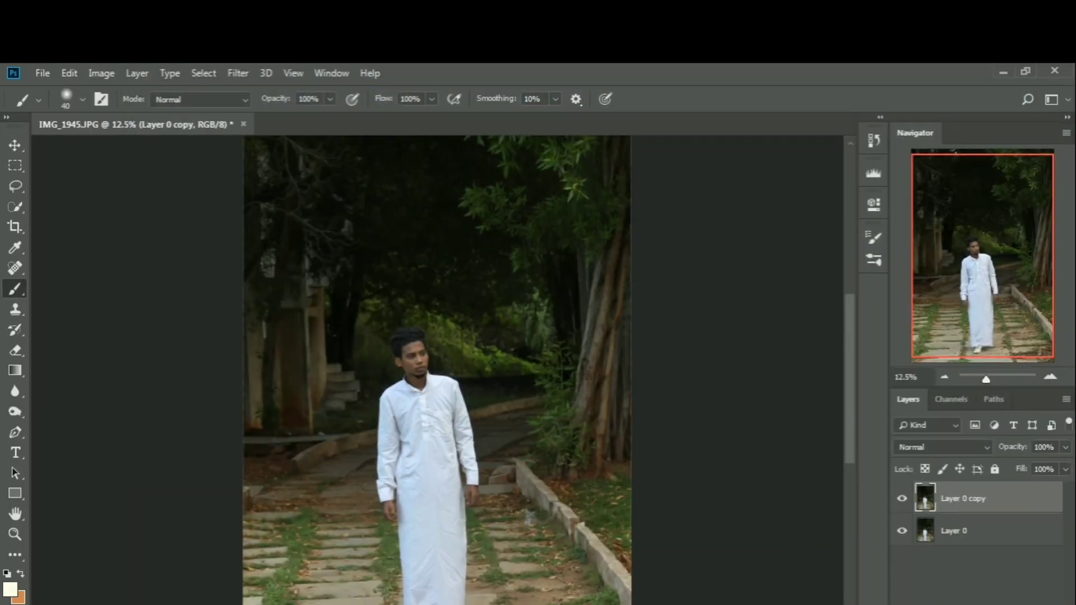
{"action": "key", "text": "ctrl+plus"}
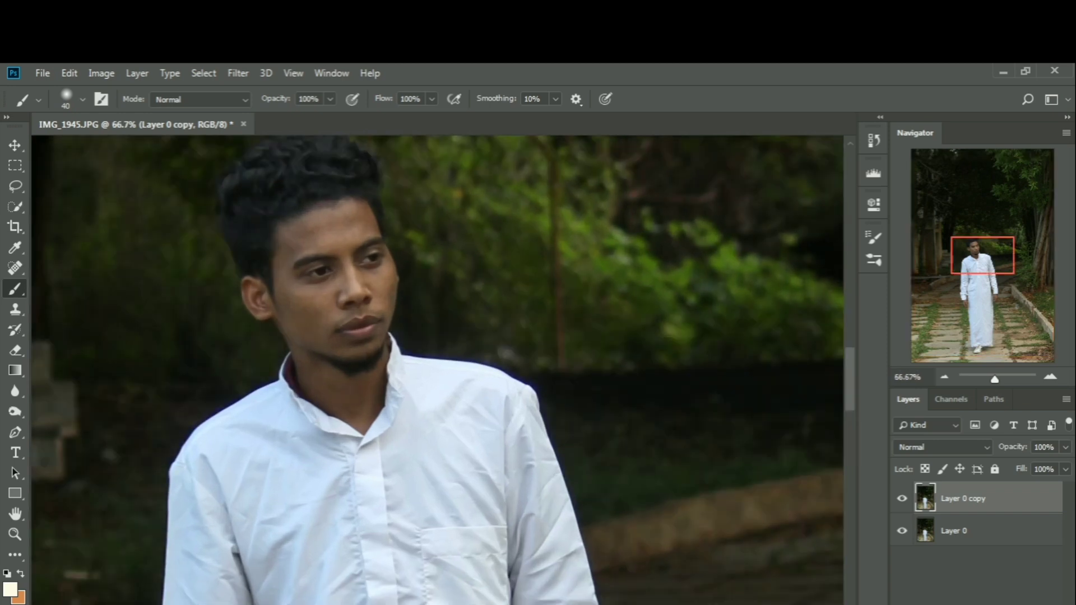
{"action": "scroll", "coordinate": [473, 452], "scroll_direction": "down", "scroll_amount": 4}
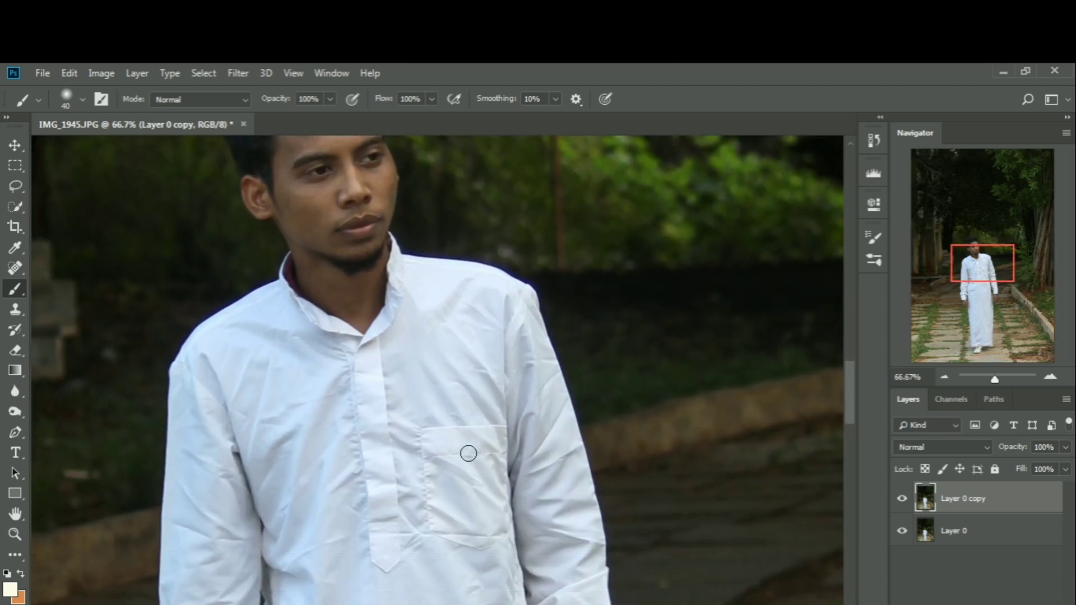
{"action": "scroll", "coordinate": [303, 465], "scroll_direction": "down", "scroll_amount": 6}
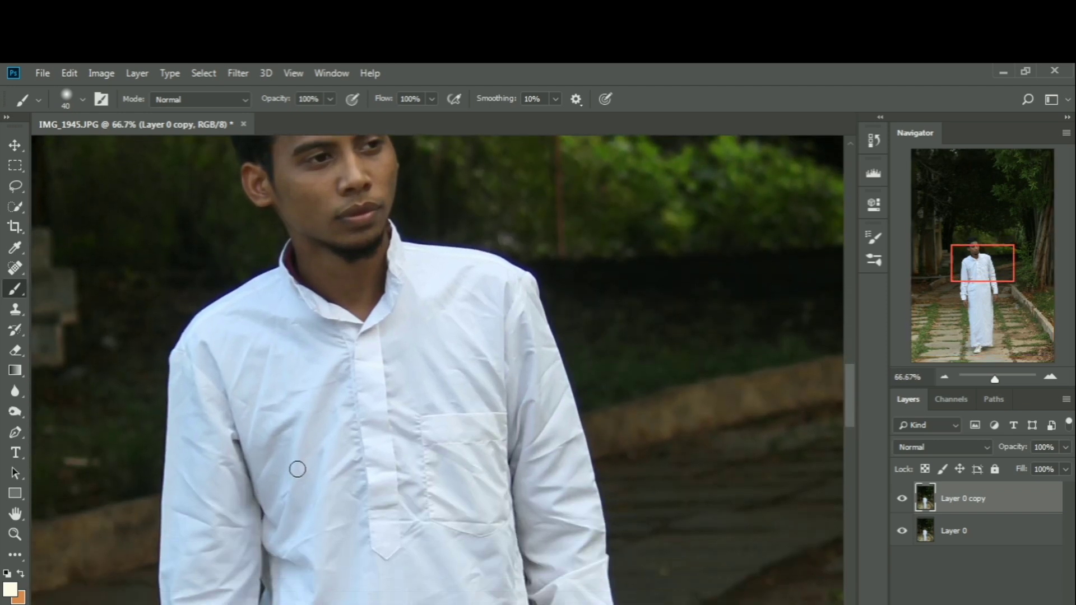
{"action": "scroll", "coordinate": [310, 447], "scroll_direction": "down", "scroll_amount": 3}
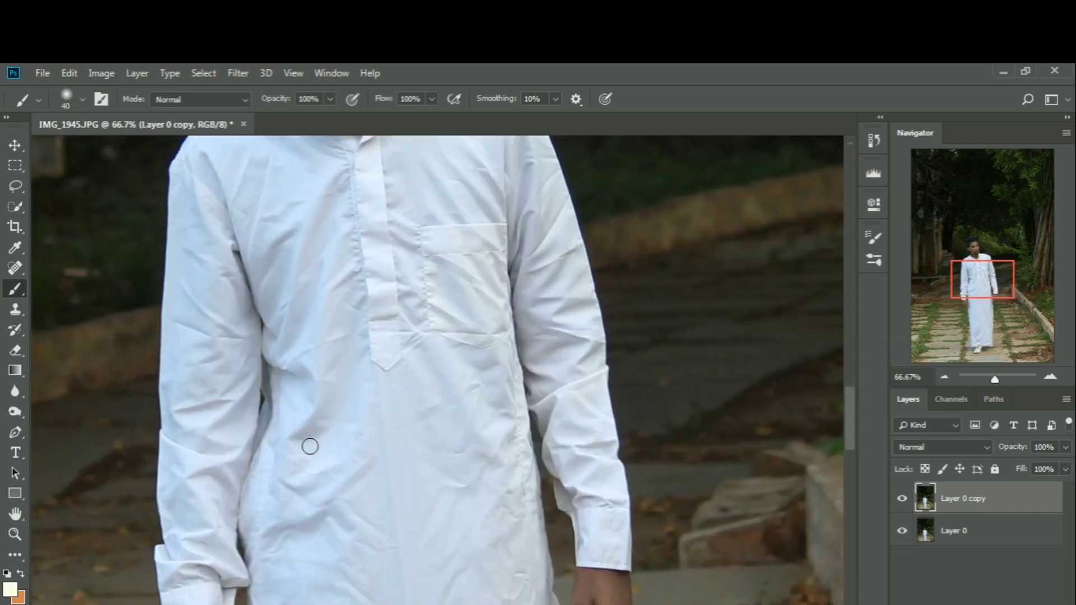
{"action": "scroll", "coordinate": [281, 449], "scroll_direction": "up", "scroll_amount": 10}
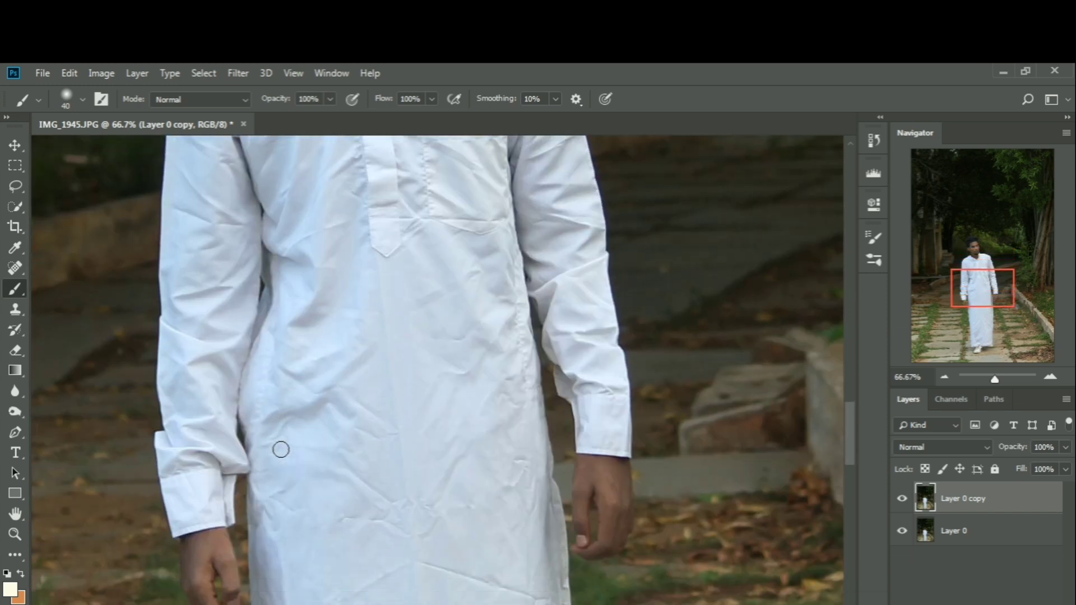
{"action": "scroll", "coordinate": [284, 419], "scroll_direction": "up", "scroll_amount": 4}
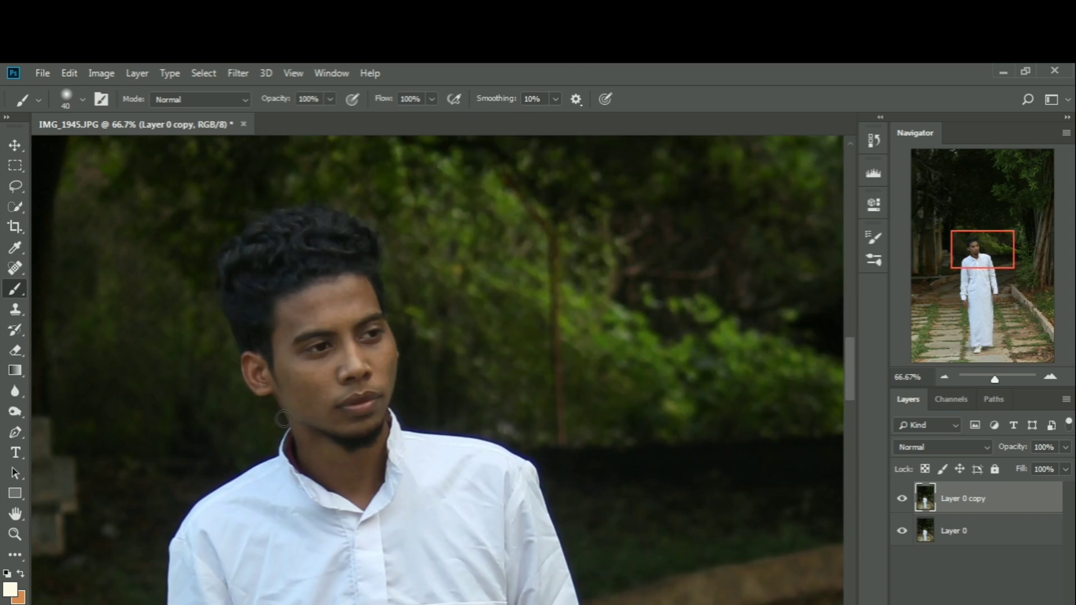
Step: Start a Pen tool path at the base of the collar's left edge and trace the collar and jaw up to below the ear
{"action": "left_click", "coordinate": [15, 432]}
{"action": "scroll", "coordinate": [263, 459], "scroll_direction": "up", "scroll_amount": 2}
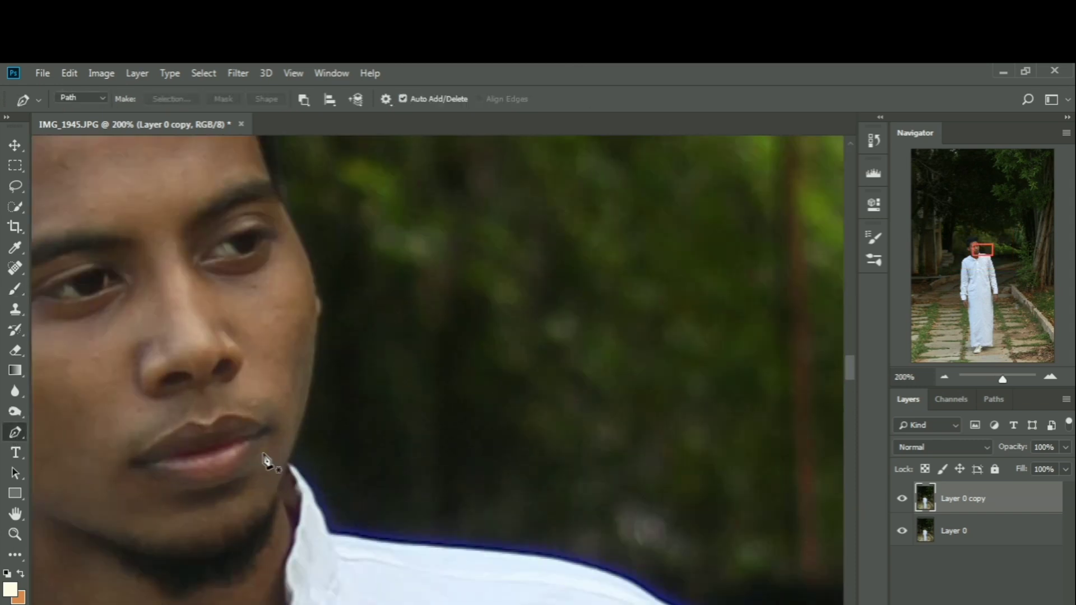
{"action": "left_click_drag", "start_coordinate": [984, 250], "coordinate": [974, 253]}
{"action": "scroll", "coordinate": [476, 374], "scroll_direction": "up", "scroll_amount": 1}
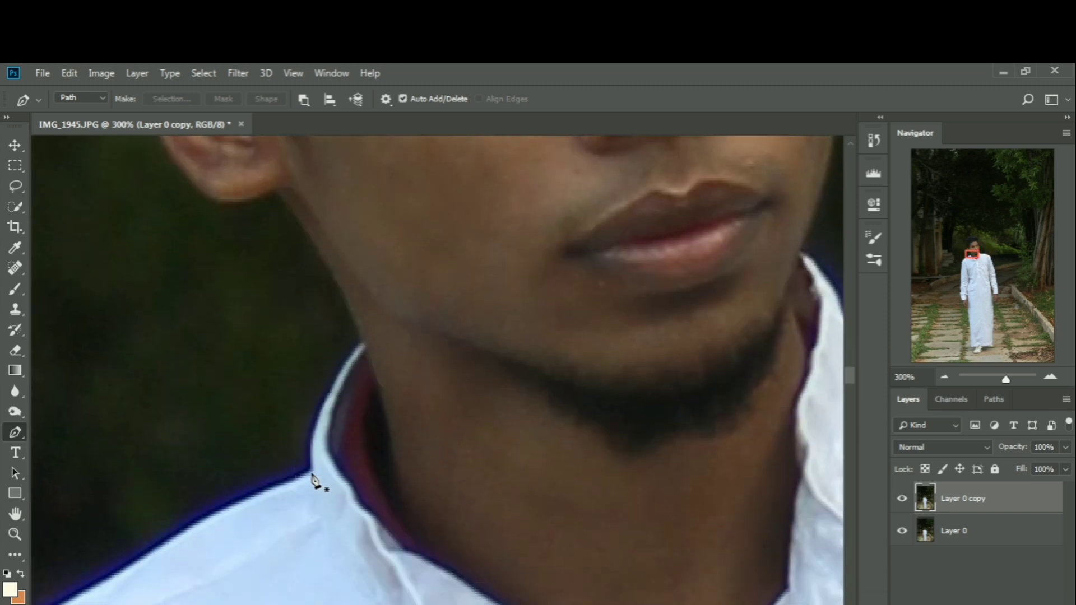
{"action": "left_click", "coordinate": [311, 473]}
{"action": "left_click", "coordinate": [315, 429]}
{"action": "left_click", "coordinate": [361, 343]}
{"action": "left_click", "coordinate": [331, 268]}
{"action": "left_click", "coordinate": [292, 209]}
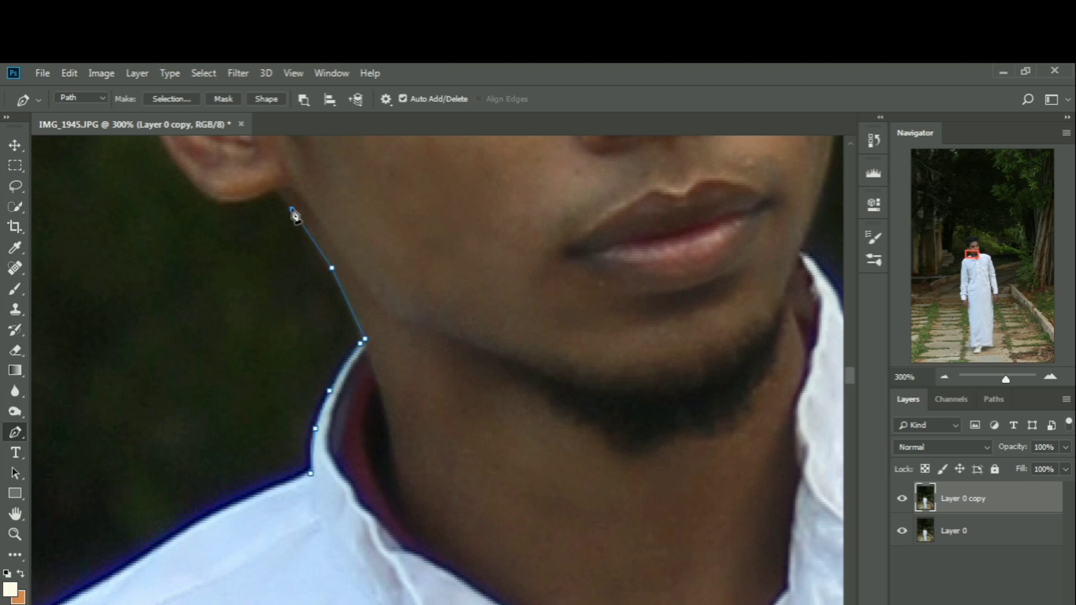
Step: Continue the path around the earlobe and up the outer edge of the ear to the hairline
{"action": "left_click", "coordinate": [273, 191]}
{"action": "left_click", "coordinate": [254, 197]}
{"action": "left_click", "coordinate": [223, 200]}
{"action": "scroll", "coordinate": [173, 158], "scroll_direction": "up", "scroll_amount": 5}
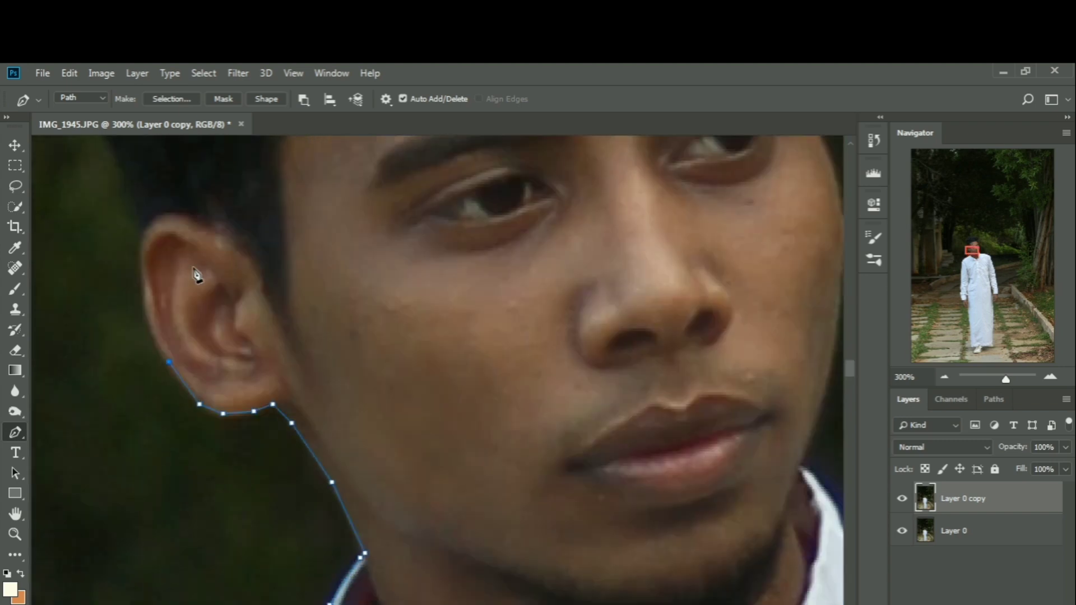
{"action": "left_click", "coordinate": [169, 450]}
{"action": "left_click", "coordinate": [148, 408]}
{"action": "left_click", "coordinate": [143, 370]}
{"action": "left_click", "coordinate": [140, 327]}
{"action": "left_click", "coordinate": [137, 299]}
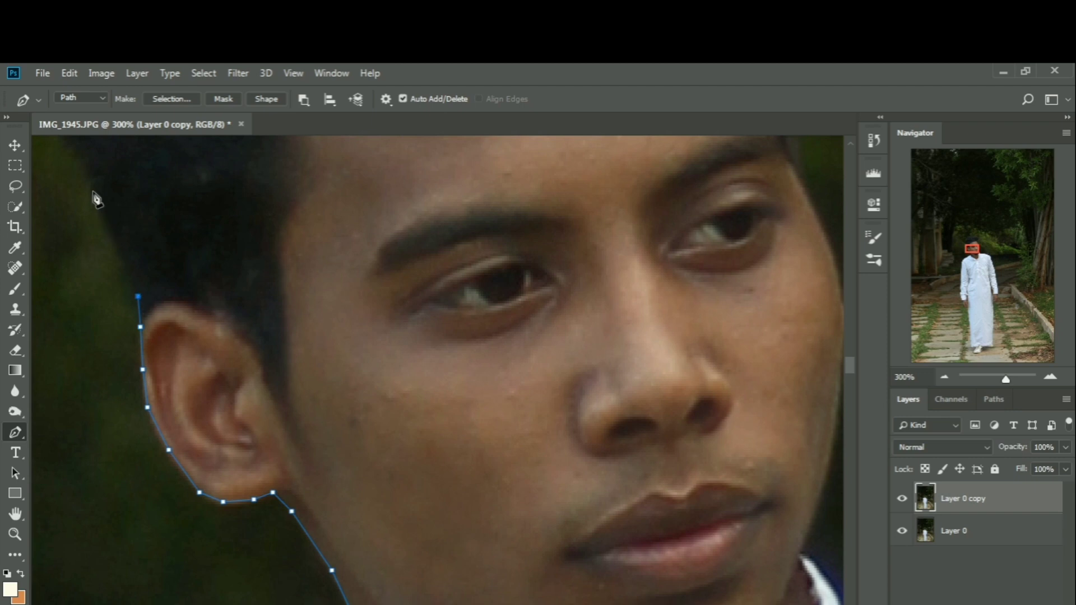
Step: Trace the path up the side of the hair above the ear
{"action": "left_click", "coordinate": [93, 191]}
{"action": "scroll", "coordinate": [93, 193], "scroll_direction": "up", "scroll_amount": 2}
{"action": "left_click", "coordinate": [70, 359]}
{"action": "left_click", "coordinate": [51, 298]}
{"action": "left_click", "coordinate": [46, 266]}
{"action": "left_click", "coordinate": [48, 229]}
{"action": "scroll", "coordinate": [53, 193], "scroll_direction": "up", "scroll_amount": 1}
{"action": "scroll", "coordinate": [104, 261], "scroll_direction": "up", "scroll_amount": 4}
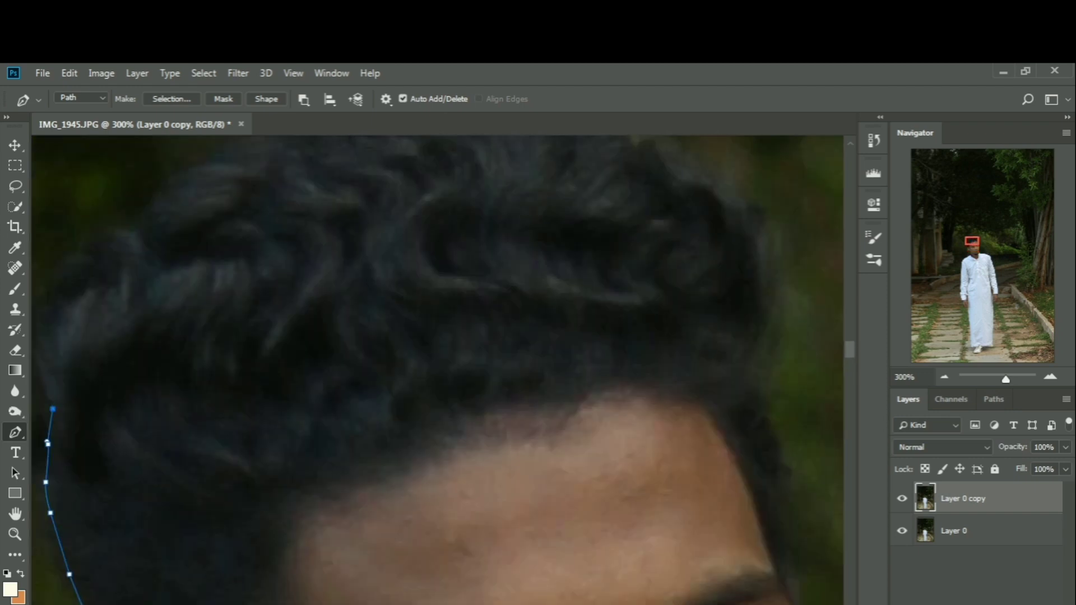
Step: Extend the path over the curly hair's upper-left curve toward the top of the head
{"action": "scroll", "coordinate": [202, 406], "scroll_direction": "left", "scroll_amount": 2}
{"action": "left_click", "coordinate": [153, 464]}
{"action": "left_click", "coordinate": [193, 404]}
{"action": "left_click", "coordinate": [241, 386]}
{"action": "left_click", "coordinate": [286, 342]}
{"action": "left_click", "coordinate": [337, 310]}
{"action": "left_click", "coordinate": [378, 281]}
{"action": "left_click", "coordinate": [428, 264]}
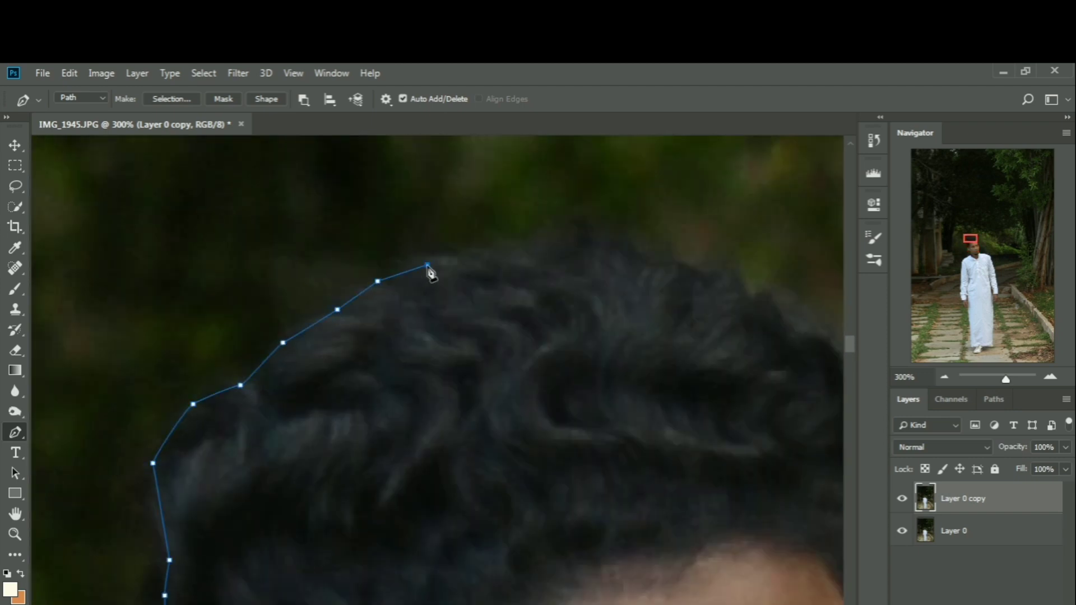
Step: Trace the path across the crown of the hair to the far side of the head
{"action": "left_click", "coordinate": [513, 253]}
{"action": "left_click", "coordinate": [572, 231]}
{"action": "left_click", "coordinate": [640, 250]}
{"action": "left_click", "coordinate": [721, 272]}
{"action": "left_click", "coordinate": [806, 317]}
{"action": "scroll", "coordinate": [806, 320], "scroll_direction": "right", "scroll_amount": 5}
{"action": "scroll", "coordinate": [443, 392], "scroll_direction": "down", "scroll_amount": 2}
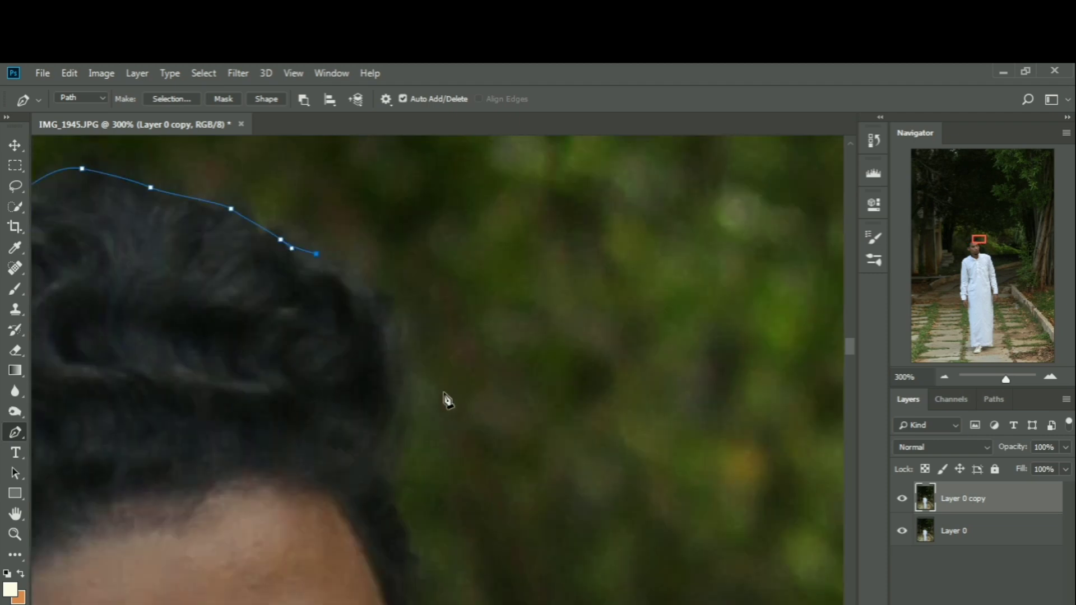
Step: Continue the path down the right edge of the hair to the temple
{"action": "left_click", "coordinate": [380, 243]}
{"action": "left_click", "coordinate": [392, 285]}
{"action": "left_click_drag", "start_coordinate": [394, 326], "coordinate": [392, 350]}
{"action": "left_click", "coordinate": [387, 369]}
{"action": "left_click_drag", "start_coordinate": [385, 418], "coordinate": [388, 430]}
{"action": "left_click_drag", "start_coordinate": [398, 470], "coordinate": [399, 477]}
{"action": "left_click", "coordinate": [406, 520]}
{"action": "scroll", "coordinate": [407, 504], "scroll_direction": "down", "scroll_amount": 3}
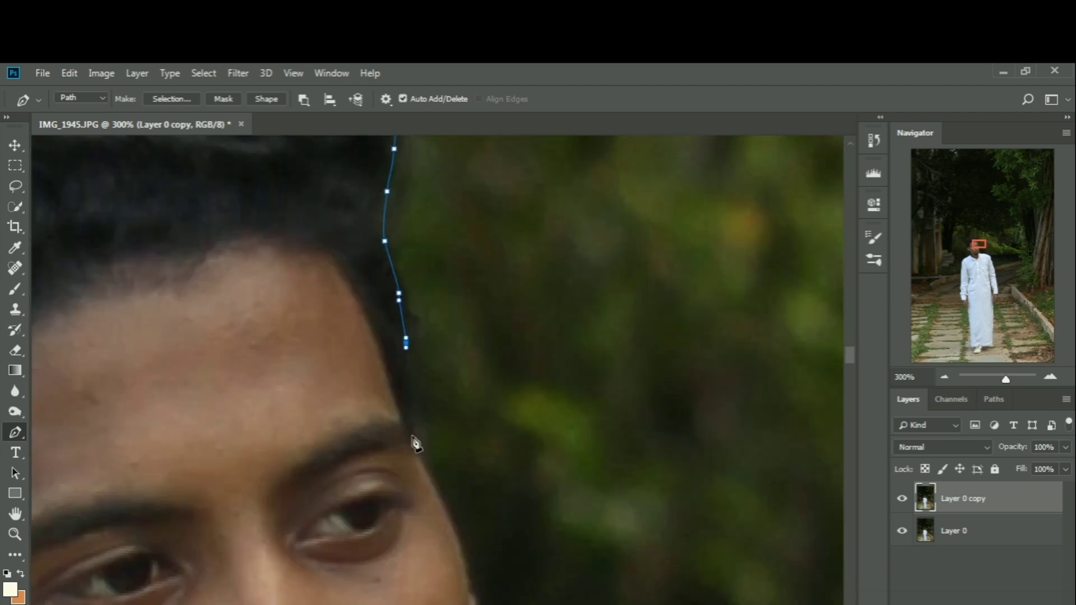
Step: Trace the face outline from the temple past the eye and down the cheek
{"action": "left_click", "coordinate": [410, 429]}
{"action": "scroll", "coordinate": [415, 428], "scroll_direction": "down", "scroll_amount": 1}
{"action": "left_click", "coordinate": [424, 423]}
{"action": "scroll", "coordinate": [450, 436], "scroll_direction": "down", "scroll_amount": 2}
{"action": "left_click", "coordinate": [460, 415]}
{"action": "scroll", "coordinate": [465, 404], "scroll_direction": "down", "scroll_amount": 2}
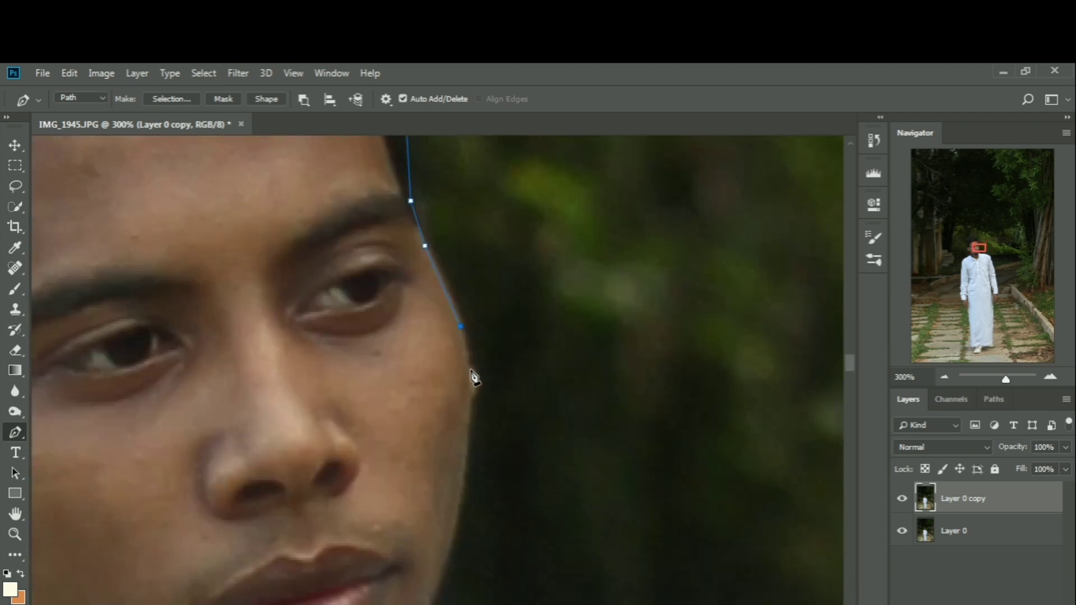
{"action": "left_click", "coordinate": [467, 441]}
{"action": "scroll", "coordinate": [465, 440], "scroll_direction": "down", "scroll_amount": 1}
{"action": "left_click", "coordinate": [459, 442]}
{"action": "scroll", "coordinate": [457, 440], "scroll_direction": "down", "scroll_amount": 2}
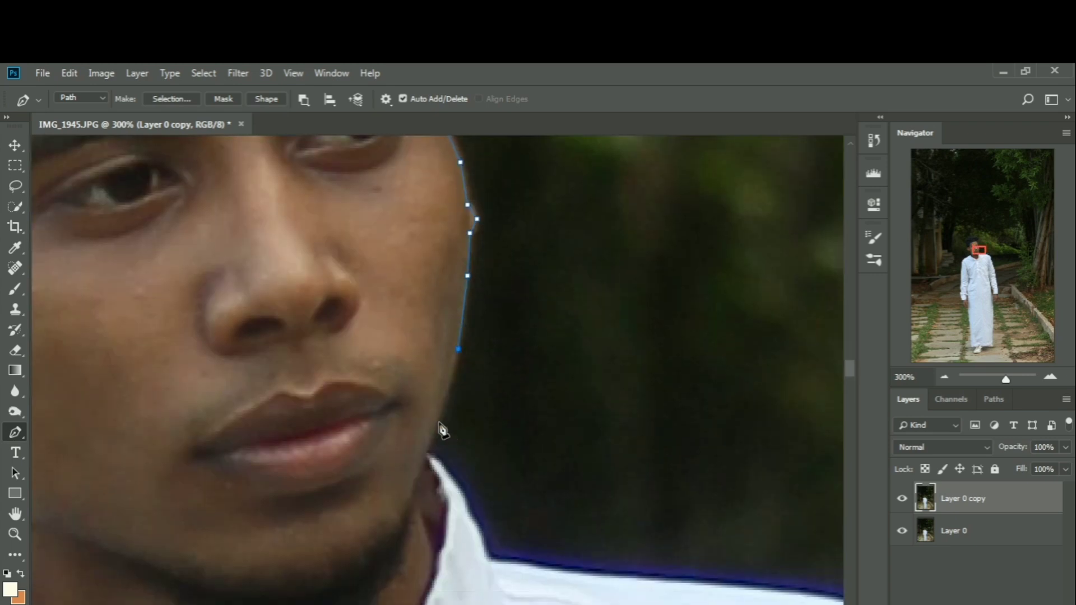
Step: Extend the path along the jaw, down the right collar edge and onto the start of the shoulder seam
{"action": "left_click", "coordinate": [440, 438]}
{"action": "scroll", "coordinate": [436, 426], "scroll_direction": "down", "scroll_amount": 1}
{"action": "left_click", "coordinate": [452, 427]}
{"action": "scroll", "coordinate": [453, 429], "scroll_direction": "down", "scroll_amount": 1}
{"action": "left_click", "coordinate": [482, 415]}
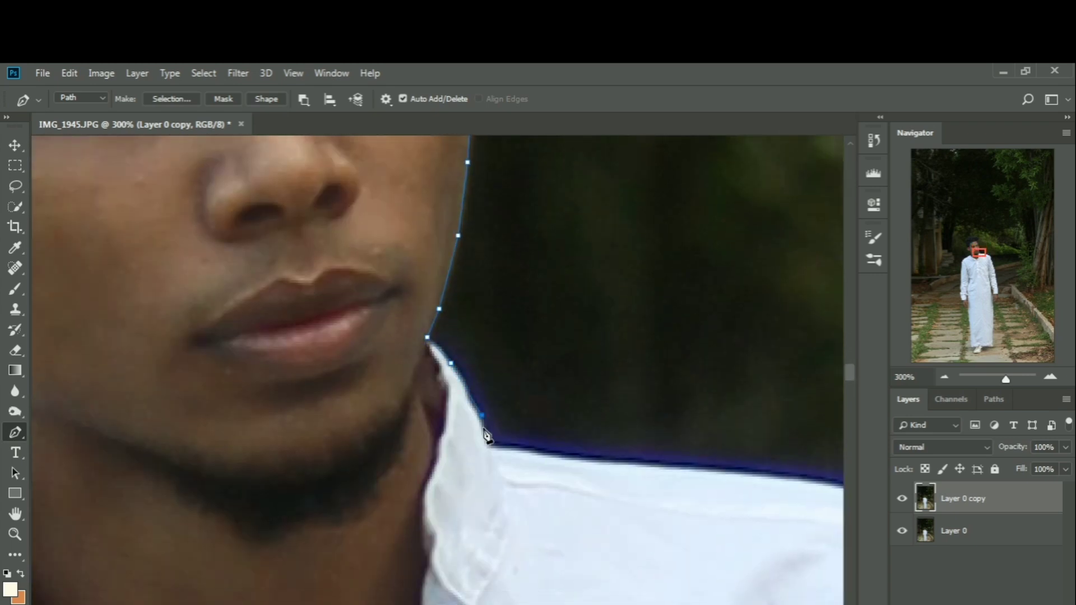
{"action": "left_click", "coordinate": [543, 453]}
{"action": "scroll", "coordinate": [572, 452], "scroll_direction": "down", "scroll_amount": 1}
{"action": "left_click", "coordinate": [668, 404]}
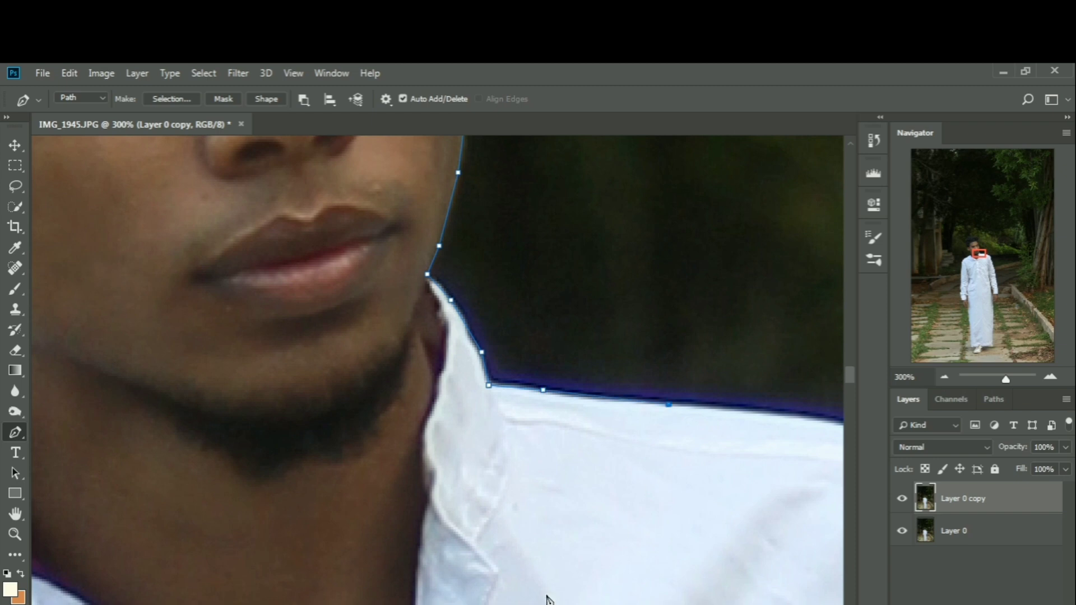
Step: Trace the path along the top of the right shoulder, replacing the misplaced anchor point with closer-spaced ones
{"action": "left_click_drag", "start_coordinate": [446, 604], "coordinate": [489, 604]}
{"action": "left_click", "coordinate": [363, 427]}
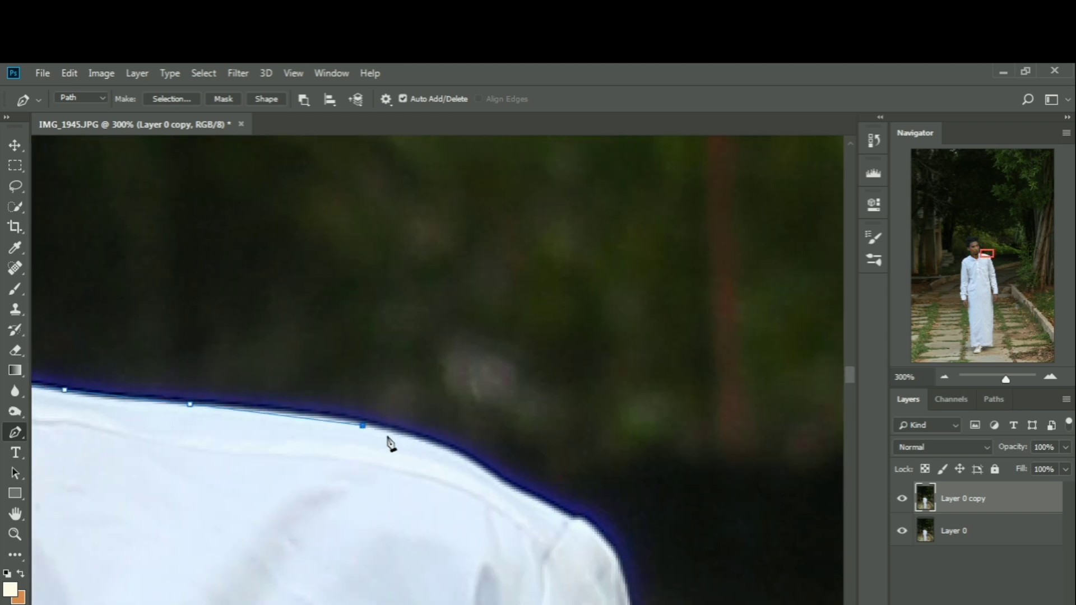
{"action": "key", "text": "ctrl+z"}
{"action": "left_click", "coordinate": [310, 415]}
{"action": "left_click", "coordinate": [407, 437]}
{"action": "left_click", "coordinate": [475, 460]}
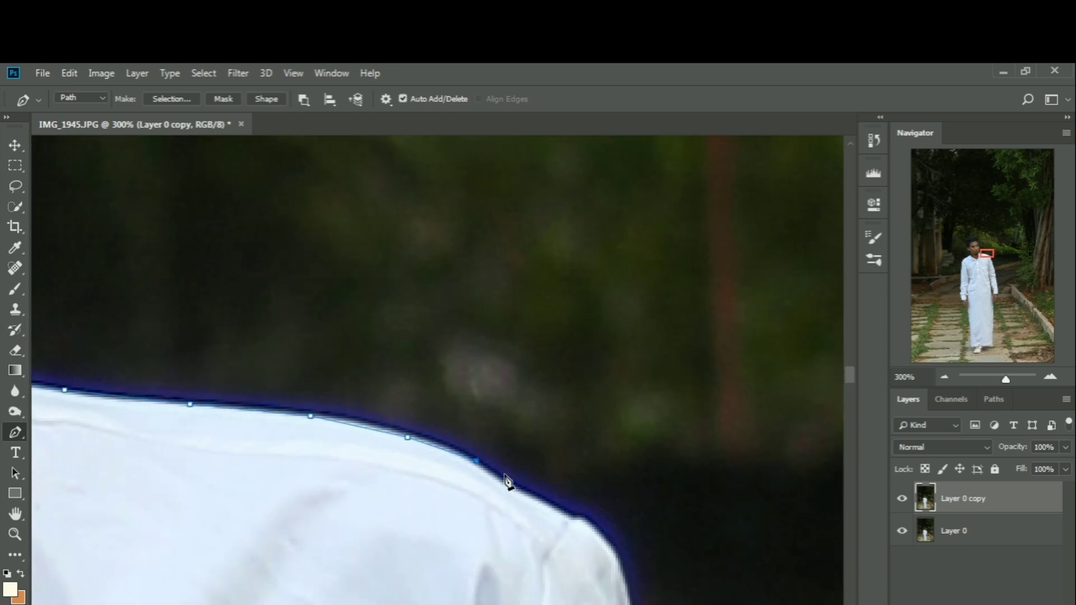
{"action": "left_click", "coordinate": [508, 487]}
Step: Continue the path around the shoulder corner and onto the top of the sleeve
{"action": "scroll", "coordinate": [532, 485], "scroll_direction": "down", "scroll_amount": 1}
{"action": "left_click", "coordinate": [571, 430]}
{"action": "left_click", "coordinate": [609, 455]}
{"action": "scroll", "coordinate": [611, 459], "scroll_direction": "down", "scroll_amount": 1}
{"action": "left_click", "coordinate": [623, 419]}
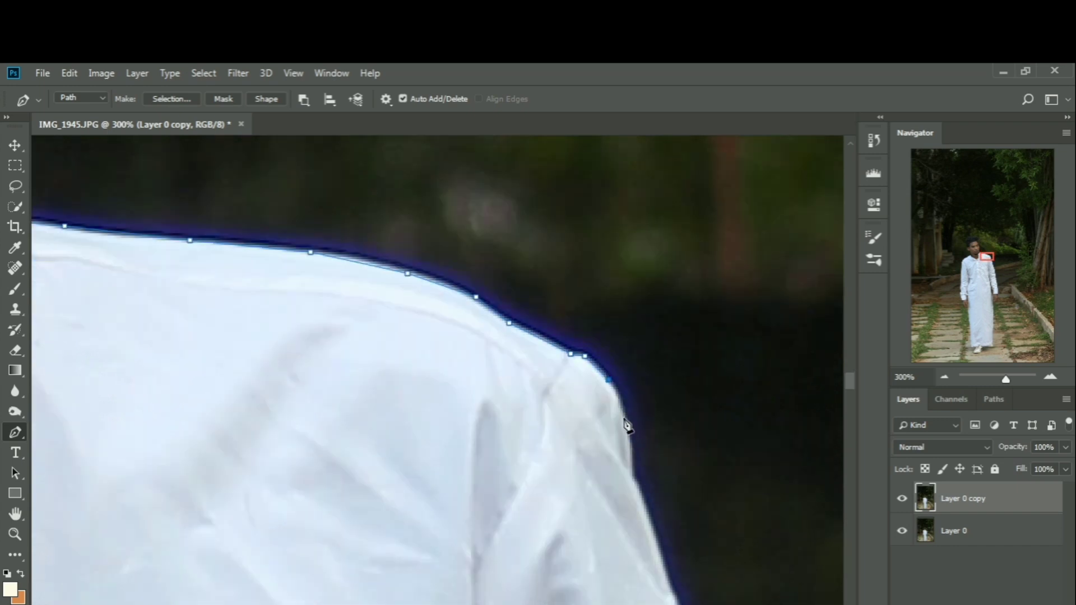
{"action": "scroll", "coordinate": [627, 426], "scroll_direction": "down", "scroll_amount": 1}
{"action": "left_click", "coordinate": [630, 406]}
{"action": "left_click", "coordinate": [654, 470]}
{"action": "scroll", "coordinate": [655, 472], "scroll_direction": "down", "scroll_amount": 1}
{"action": "scroll", "coordinate": [564, 540], "scroll_direction": "right", "scroll_amount": 5}
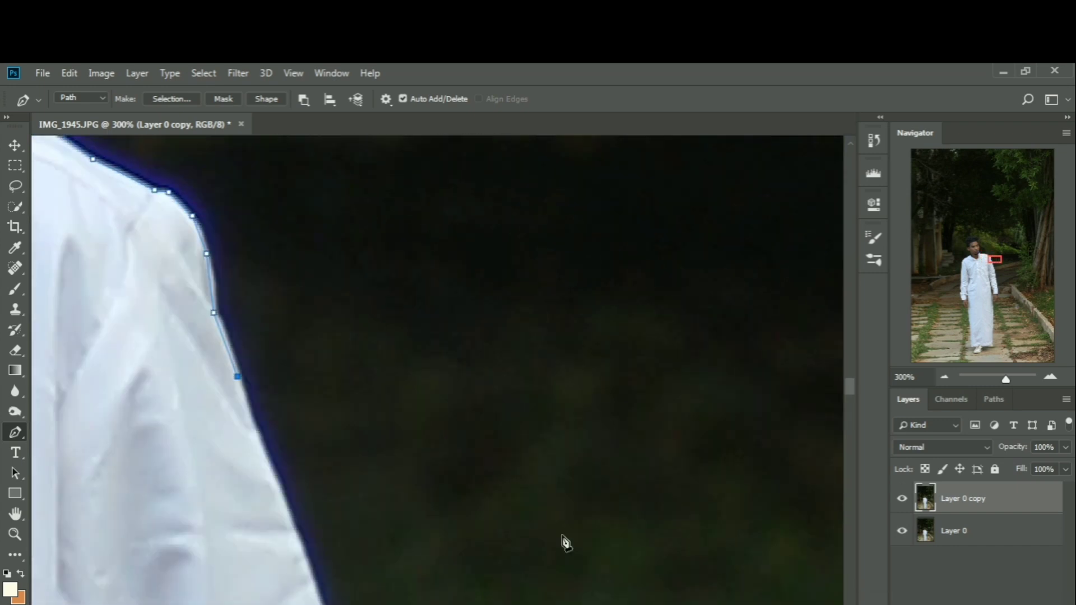
Step: Trace the outer edge of the upper sleeve with further anchor points
{"action": "scroll", "coordinate": [360, 353], "scroll_direction": "down", "scroll_amount": 2}
{"action": "left_click", "coordinate": [292, 374]}
{"action": "scroll", "coordinate": [313, 403], "scroll_direction": "down", "scroll_amount": 1}
{"action": "left_click", "coordinate": [359, 458]}
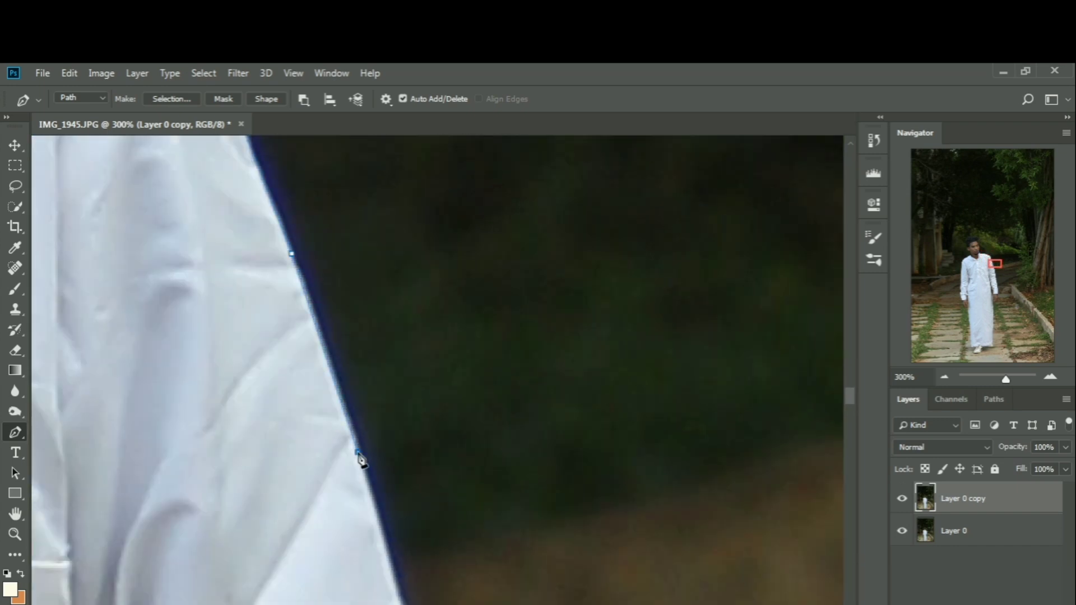
{"action": "scroll", "coordinate": [381, 477], "scroll_direction": "down", "scroll_amount": 1}
{"action": "left_click", "coordinate": [404, 505]}
{"action": "scroll", "coordinate": [409, 493], "scroll_direction": "down", "scroll_amount": 2}
{"action": "left_click", "coordinate": [441, 465]}
{"action": "scroll", "coordinate": [451, 476], "scroll_direction": "down", "scroll_amount": 2}
{"action": "left_click", "coordinate": [467, 469]}
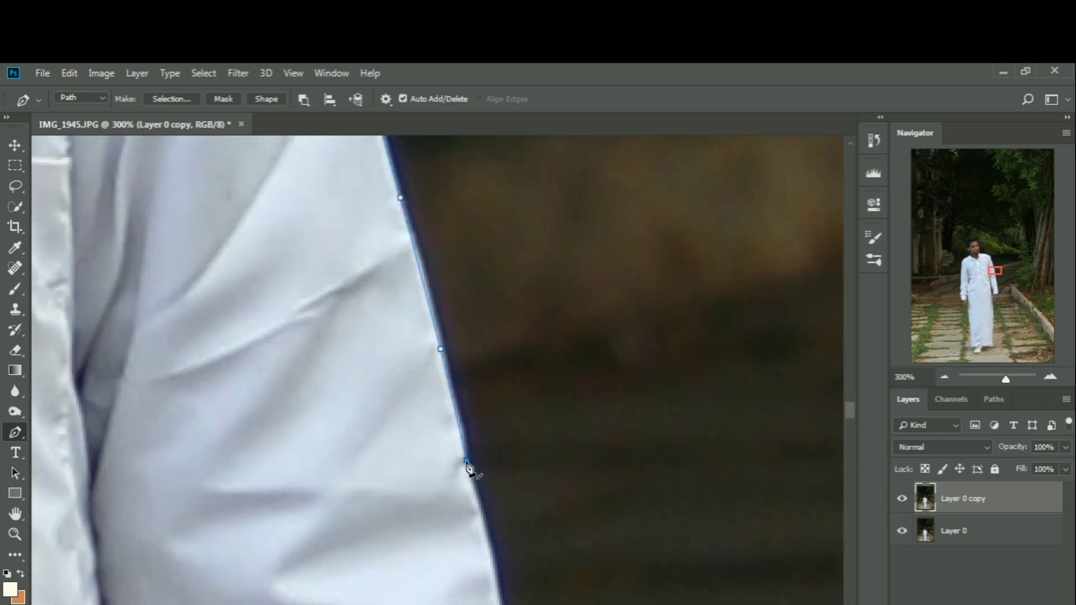
Step: Extend the path down the sleeve's outer edge to just above the fold at the elbow
{"action": "scroll", "coordinate": [474, 483], "scroll_direction": "down", "scroll_amount": 1}
{"action": "left_click", "coordinate": [486, 520]}
{"action": "scroll", "coordinate": [493, 524], "scroll_direction": "down", "scroll_amount": 2}
{"action": "left_click", "coordinate": [511, 531]}
{"action": "scroll", "coordinate": [513, 521], "scroll_direction": "down", "scroll_amount": 2}
{"action": "left_click", "coordinate": [514, 501]}
{"action": "scroll", "coordinate": [515, 499], "scroll_direction": "down", "scroll_amount": 2}
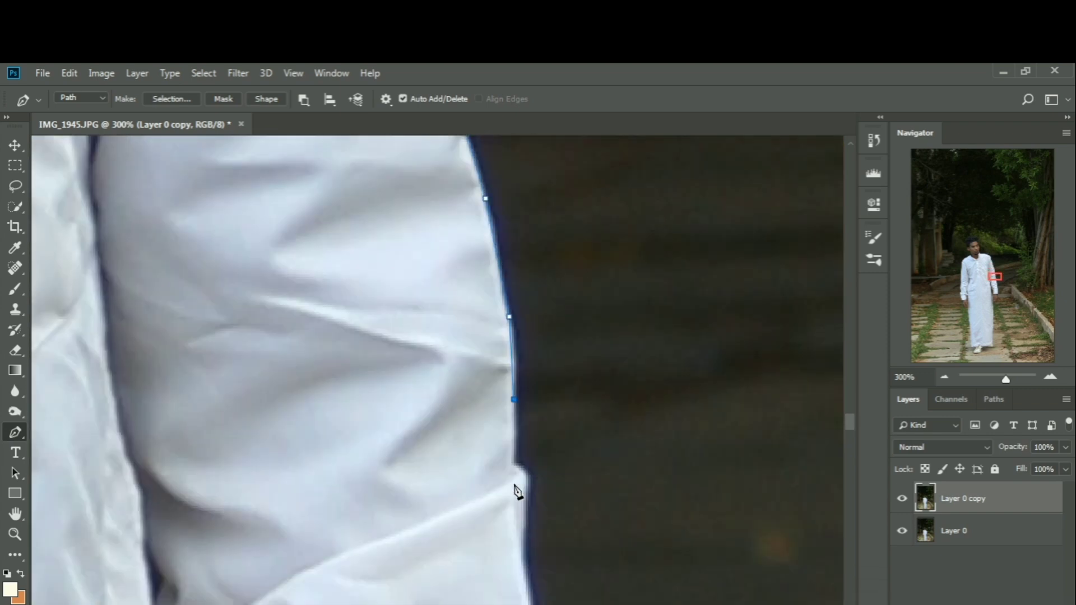
Step: Trace the path around the protruding elbow fold and down the forearm to the next crease
{"action": "left_click", "coordinate": [514, 464]}
{"action": "left_click", "coordinate": [531, 478]}
{"action": "left_click", "coordinate": [523, 537]}
{"action": "scroll", "coordinate": [524, 527], "scroll_direction": "down", "scroll_amount": 2}
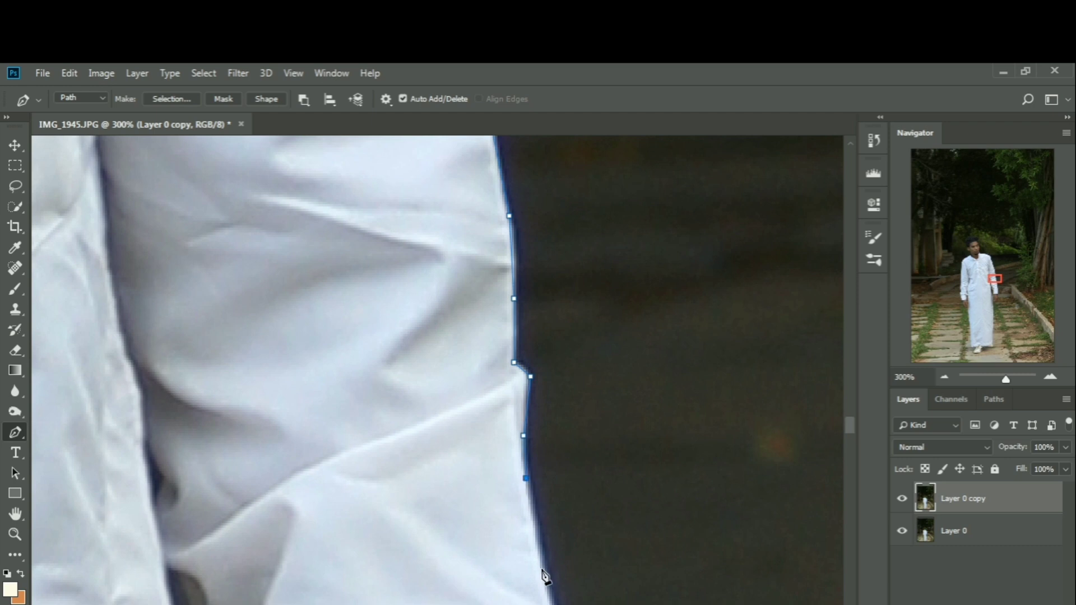
{"action": "left_click", "coordinate": [542, 569]}
{"action": "scroll", "coordinate": [555, 522], "scroll_direction": "down", "scroll_amount": 4}
{"action": "left_click", "coordinate": [571, 470]}
{"action": "scroll", "coordinate": [574, 476], "scroll_direction": "down", "scroll_amount": 2}
{"action": "left_click", "coordinate": [573, 411]}
{"action": "left_click", "coordinate": [564, 441]}
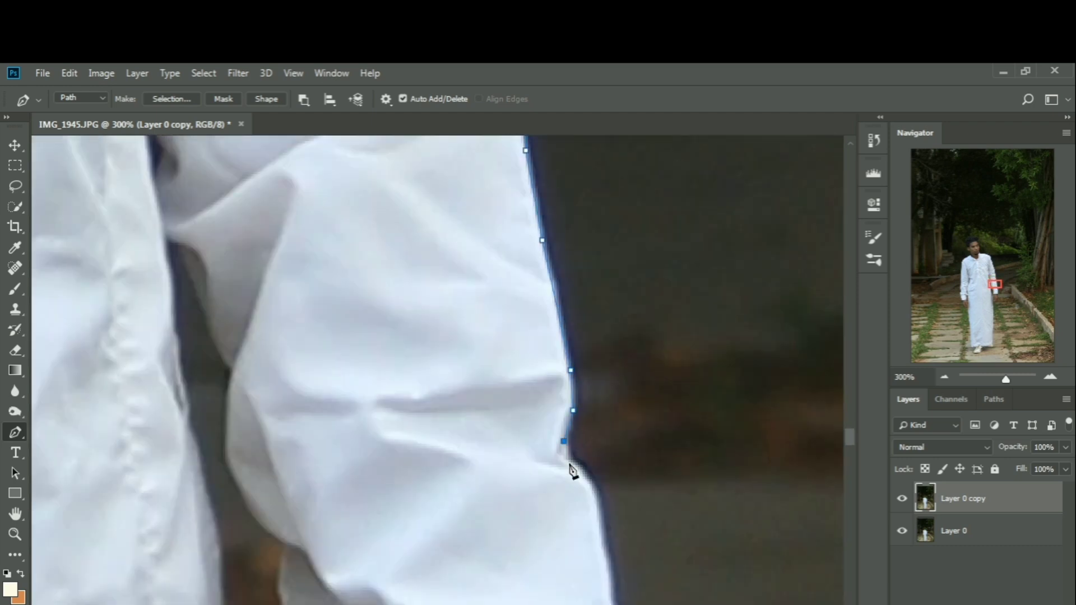
Step: Continue the path around the lower sleeve bulge down to the cuff seam
{"action": "scroll", "coordinate": [597, 494], "scroll_direction": "down", "scroll_amount": 2}
{"action": "left_click", "coordinate": [609, 484]}
{"action": "scroll", "coordinate": [609, 483], "scroll_direction": "down", "scroll_amount": 1}
{"action": "left_click", "coordinate": [615, 463]}
{"action": "left_click", "coordinate": [623, 521]}
{"action": "scroll", "coordinate": [625, 519], "scroll_direction": "down", "scroll_amount": 3}
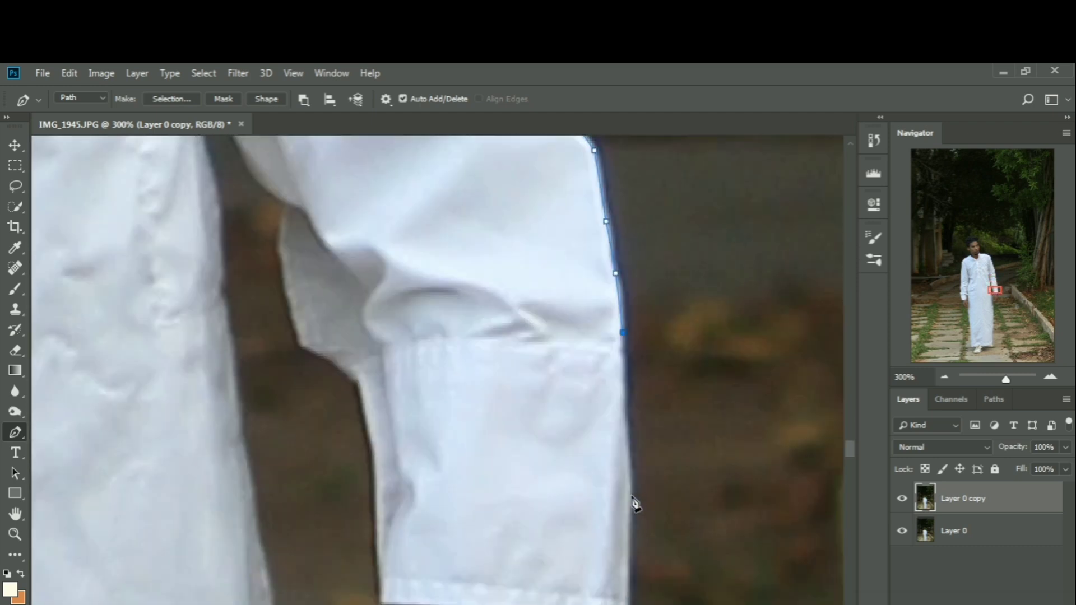
Step: Continue the path down the outer edge of the cuff to its hem at the wrist
{"action": "left_click", "coordinate": [633, 495]}
{"action": "scroll", "coordinate": [629, 498], "scroll_direction": "down", "scroll_amount": 2}
{"action": "left_click", "coordinate": [627, 508]}
Step: Trace the outer side of the hand from the wrist down to the bend of the little finger
{"action": "scroll", "coordinate": [626, 448], "scroll_direction": "down", "scroll_amount": 2}
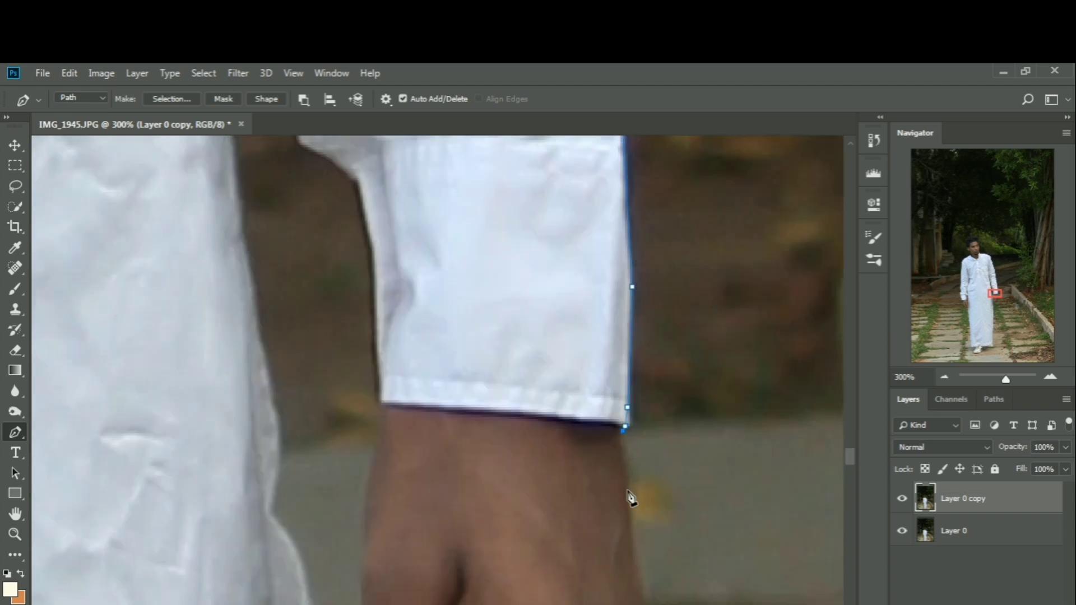
{"action": "left_click", "coordinate": [627, 490]}
{"action": "scroll", "coordinate": [629, 491], "scroll_direction": "down", "scroll_amount": 2}
{"action": "left_click", "coordinate": [637, 483]}
{"action": "scroll", "coordinate": [637, 483], "scroll_direction": "down", "scroll_amount": 2}
{"action": "left_click", "coordinate": [635, 482]}
{"action": "scroll", "coordinate": [635, 482], "scroll_direction": "down", "scroll_amount": 2}
{"action": "left_click", "coordinate": [637, 458]}
{"action": "left_click", "coordinate": [616, 481]}
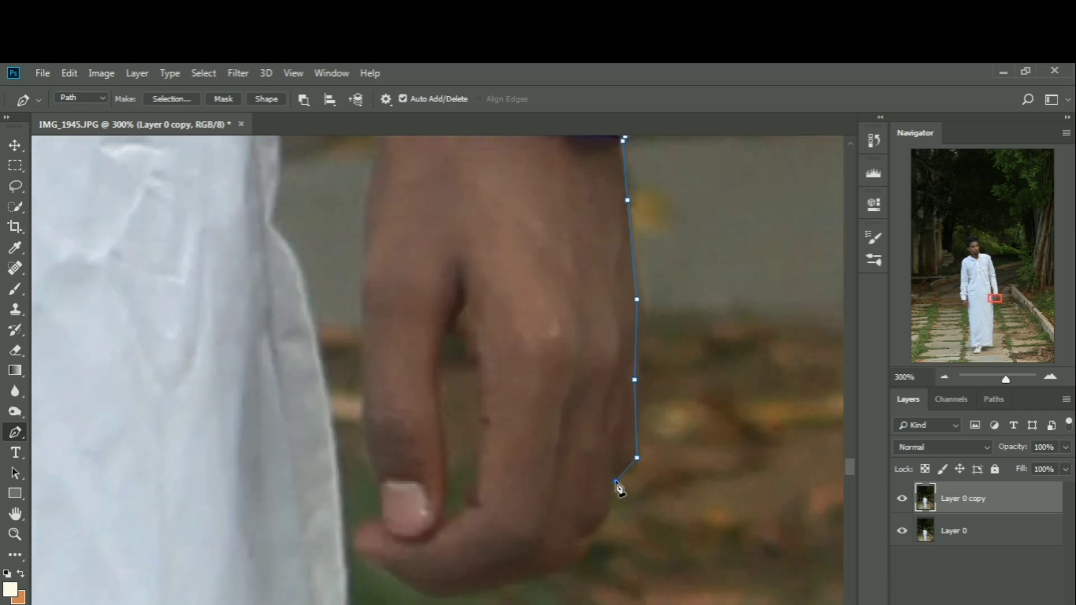
Step: Trace the path around the underside of the curled fingers to the tip of the index finger
{"action": "left_click", "coordinate": [611, 491]}
{"action": "left_click", "coordinate": [607, 517]}
{"action": "left_click", "coordinate": [589, 547]}
{"action": "scroll", "coordinate": [594, 557], "scroll_direction": "down", "scroll_amount": 1}
{"action": "left_click", "coordinate": [563, 506]}
{"action": "left_click", "coordinate": [508, 522]}
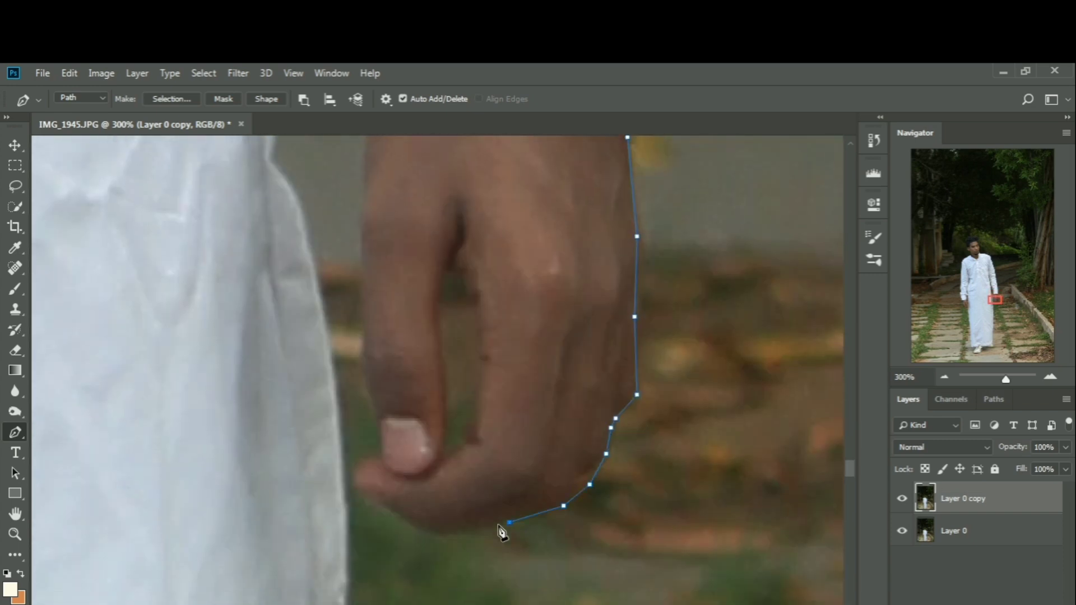
{"action": "left_click", "coordinate": [460, 532]}
{"action": "left_click", "coordinate": [425, 534]}
{"action": "left_click", "coordinate": [398, 513]}
{"action": "left_click", "coordinate": [366, 506]}
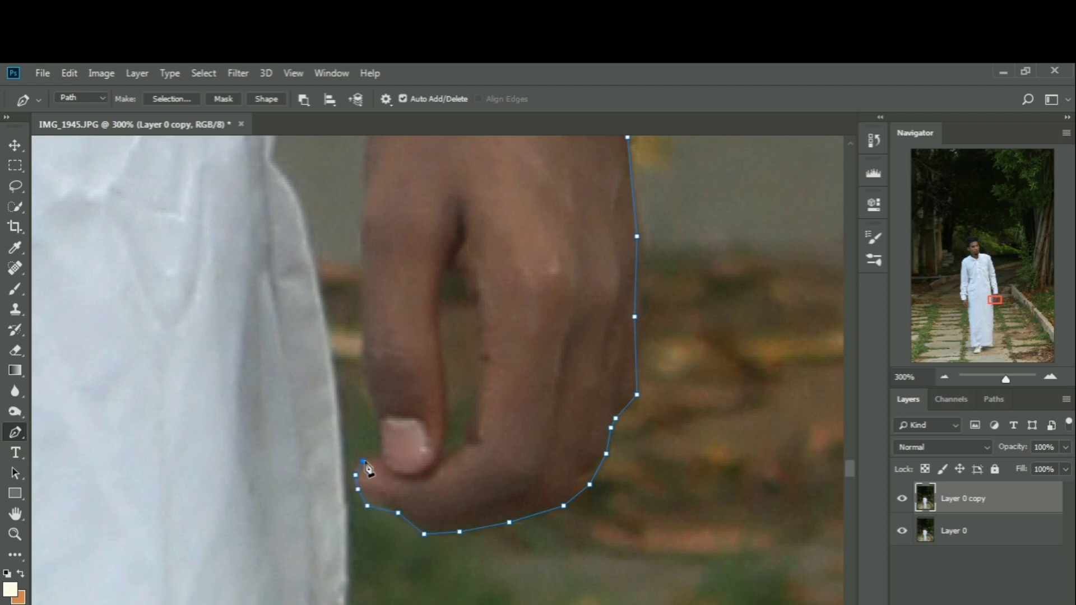
Step: Continue the path up the thumb and the inner side of the hand to the cuff's hem
{"action": "left_click", "coordinate": [381, 433]}
{"action": "left_click", "coordinate": [370, 388]}
{"action": "left_click", "coordinate": [367, 352]}
{"action": "scroll", "coordinate": [367, 357], "scroll_direction": "up", "scroll_amount": 3}
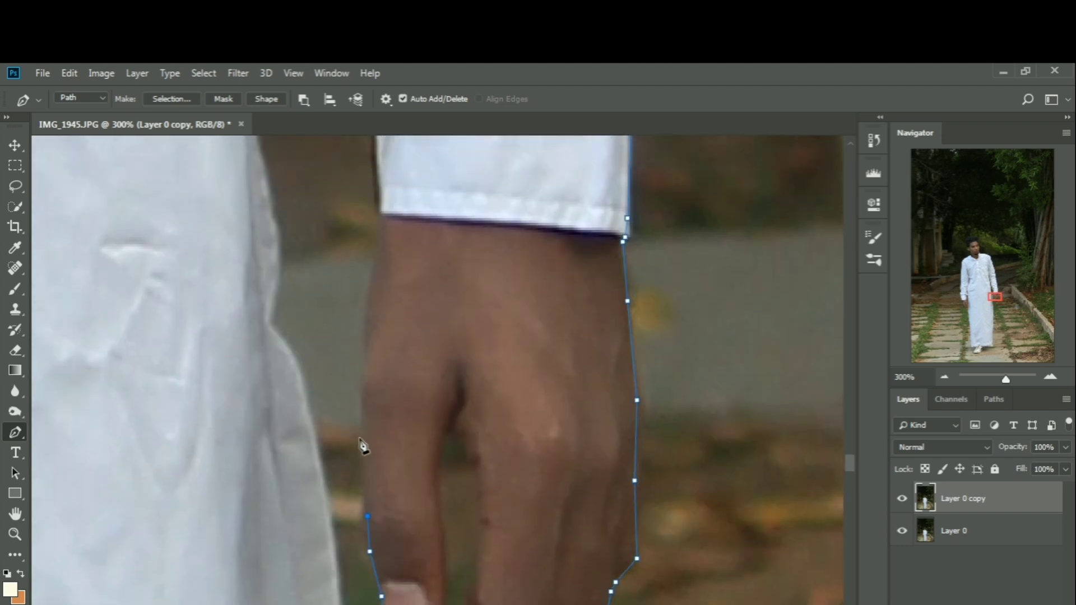
{"action": "left_click", "coordinate": [361, 435]}
{"action": "left_click", "coordinate": [364, 345]}
{"action": "scroll", "coordinate": [367, 348], "scroll_direction": "up", "scroll_amount": 2}
{"action": "left_click", "coordinate": [379, 372]}
{"action": "left_click", "coordinate": [387, 332]}
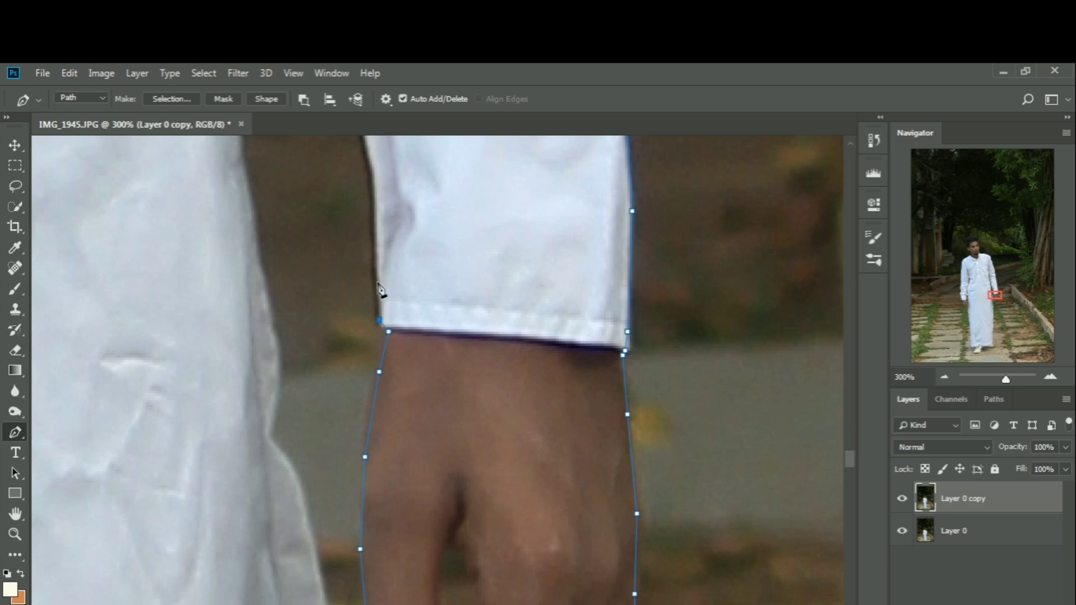
Step: Trace the inner edge of the cuff and the hanging sleeve fold above it
{"action": "left_click", "coordinate": [380, 272]}
{"action": "scroll", "coordinate": [380, 280], "scroll_direction": "up", "scroll_amount": 4}
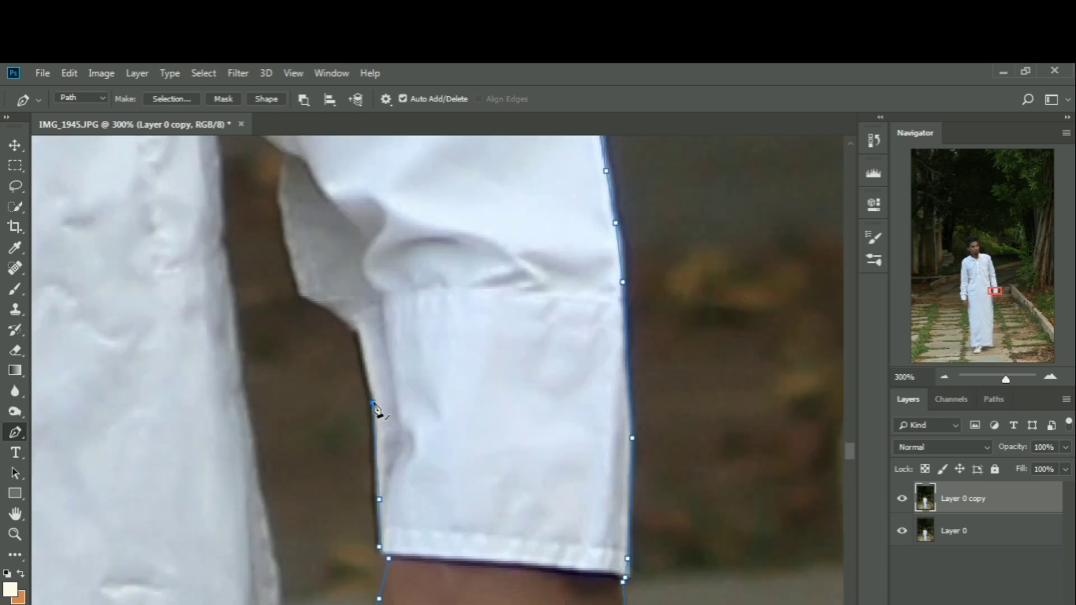
{"action": "left_click", "coordinate": [327, 308]}
{"action": "left_click", "coordinate": [280, 202]}
{"action": "scroll", "coordinate": [283, 207], "scroll_direction": "up", "scroll_amount": 4}
{"action": "left_click", "coordinate": [258, 362]}
{"action": "left_click", "coordinate": [240, 327]}
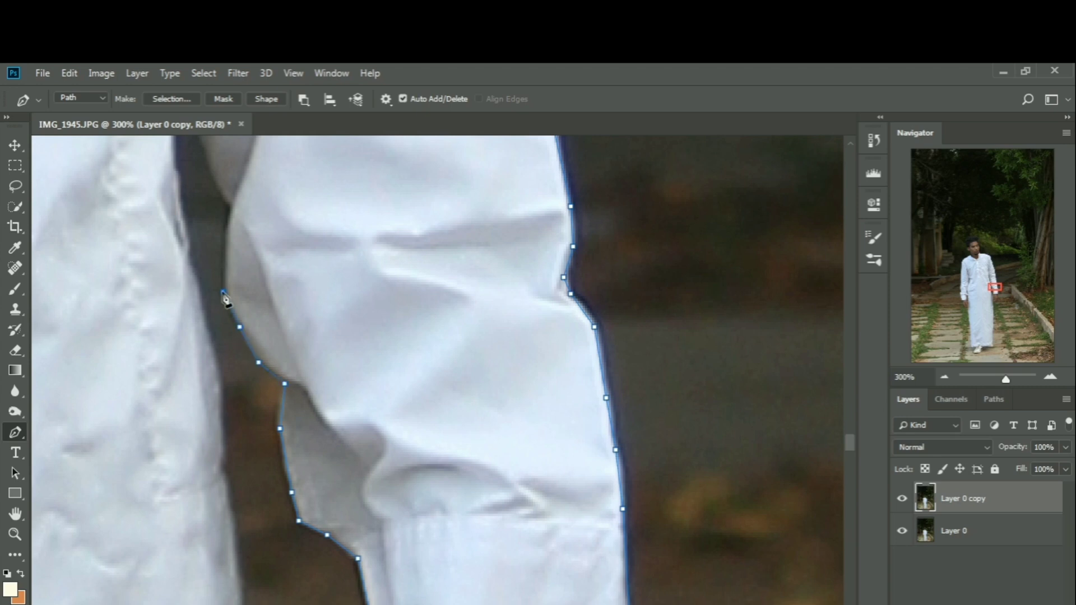
Step: Continue the path up the sleeve's inner edge to the point where the sleeve meets the robe
{"action": "left_click", "coordinate": [223, 292]}
{"action": "left_click", "coordinate": [228, 227]}
{"action": "left_click", "coordinate": [233, 209]}
{"action": "scroll", "coordinate": [279, 303], "scroll_direction": "up", "scroll_amount": 4}
{"action": "left_click", "coordinate": [206, 373]}
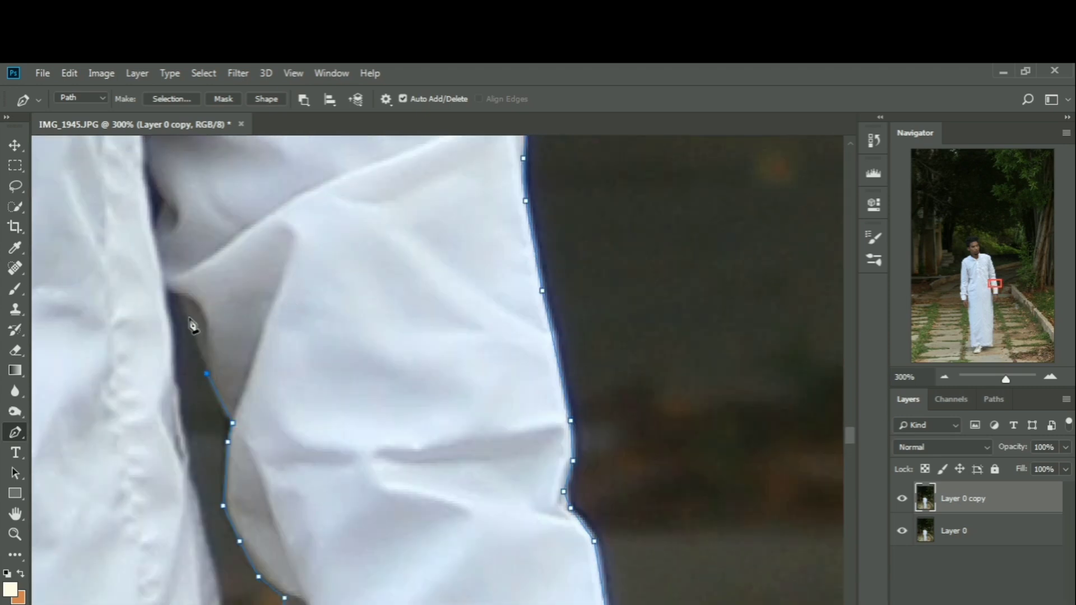
{"action": "left_click", "coordinate": [190, 317]}
{"action": "left_click", "coordinate": [176, 291]}
Step: Turn the path at the top of the arm gap and trace down the robe's side opposite the sleeve
{"action": "left_click", "coordinate": [164, 293]}
{"action": "left_click", "coordinate": [169, 324]}
{"action": "left_click", "coordinate": [173, 376]}
{"action": "left_click", "coordinate": [180, 424]}
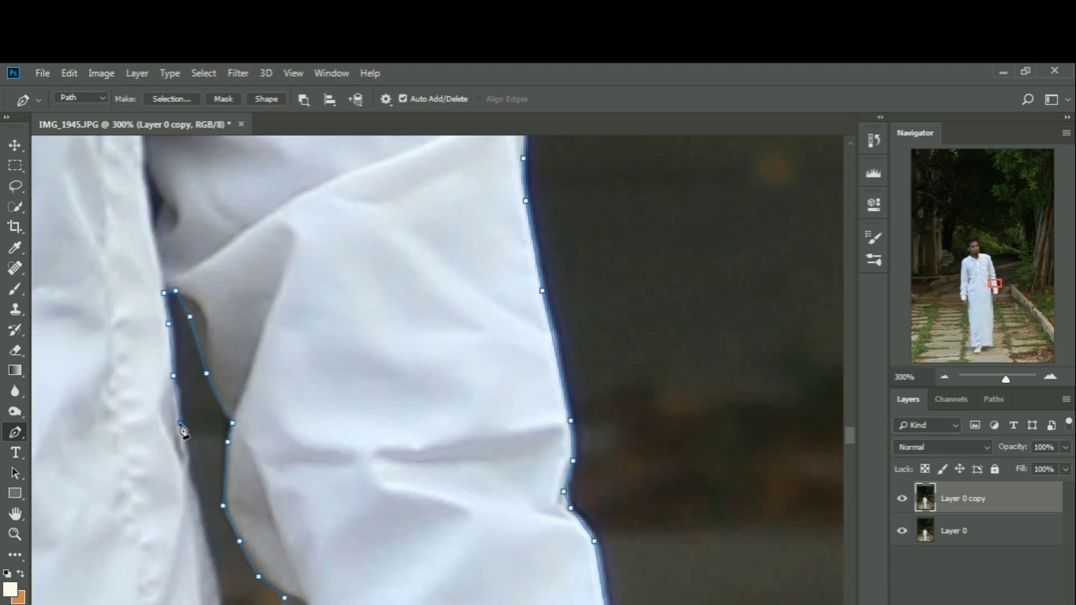
{"action": "scroll", "coordinate": [197, 301], "scroll_direction": "down", "scroll_amount": 3}
{"action": "left_click", "coordinate": [214, 381]}
{"action": "scroll", "coordinate": [215, 382], "scroll_direction": "down", "scroll_amount": 1}
{"action": "left_click", "coordinate": [221, 373]}
Step: Trace the robe's side past the cuff and around the small notch beside the wrist
{"action": "scroll", "coordinate": [221, 374], "scroll_direction": "down", "scroll_amount": 2}
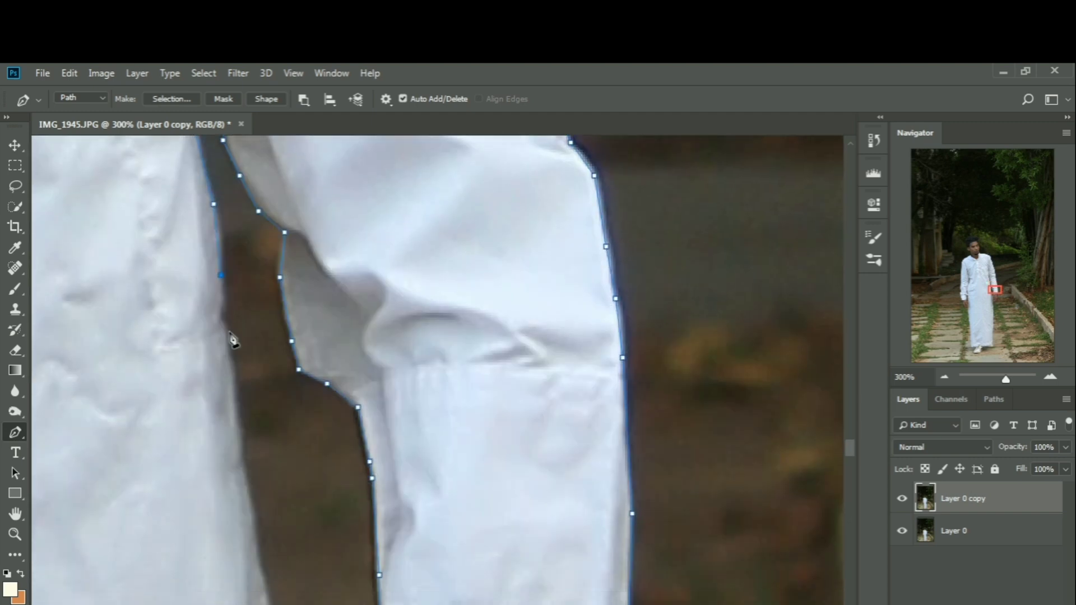
{"action": "left_click", "coordinate": [235, 405]}
{"action": "scroll", "coordinate": [238, 406], "scroll_direction": "down", "scroll_amount": 3}
{"action": "left_click", "coordinate": [251, 307]}
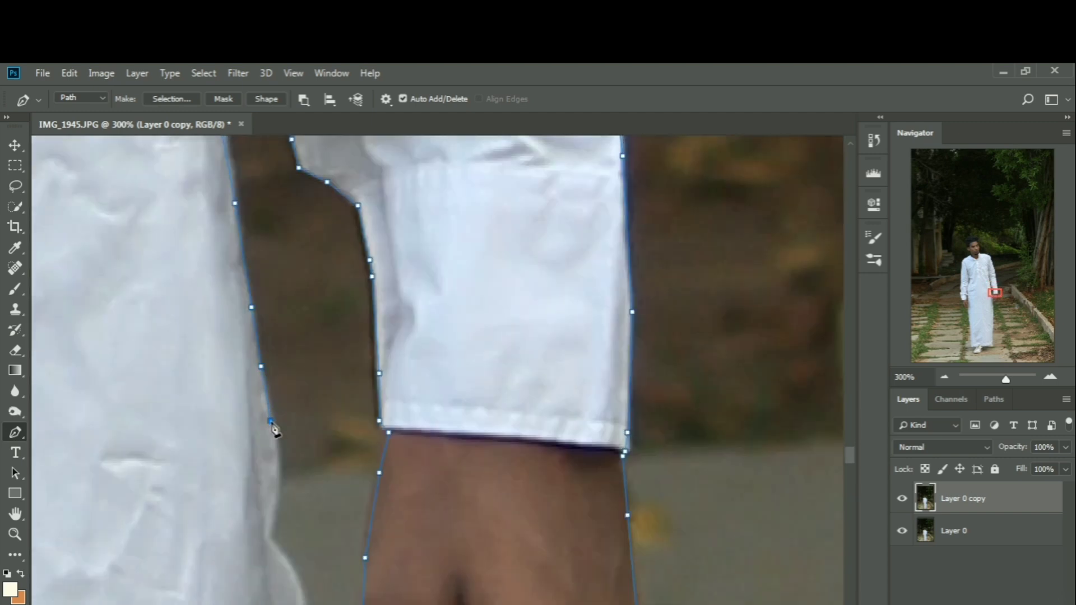
{"action": "scroll", "coordinate": [274, 429], "scroll_direction": "down", "scroll_amount": 1}
{"action": "left_click", "coordinate": [277, 380]}
{"action": "left_click", "coordinate": [278, 427]}
{"action": "left_click", "coordinate": [266, 458]}
{"action": "left_click", "coordinate": [289, 490]}
Step: Continue the path down the robe's edge beside the hand to just above the bulge below the fingers
{"action": "scroll", "coordinate": [291, 489], "scroll_direction": "down", "scroll_amount": 2}
{"action": "left_click", "coordinate": [309, 443]}
{"action": "scroll", "coordinate": [310, 444], "scroll_direction": "down", "scroll_amount": 2}
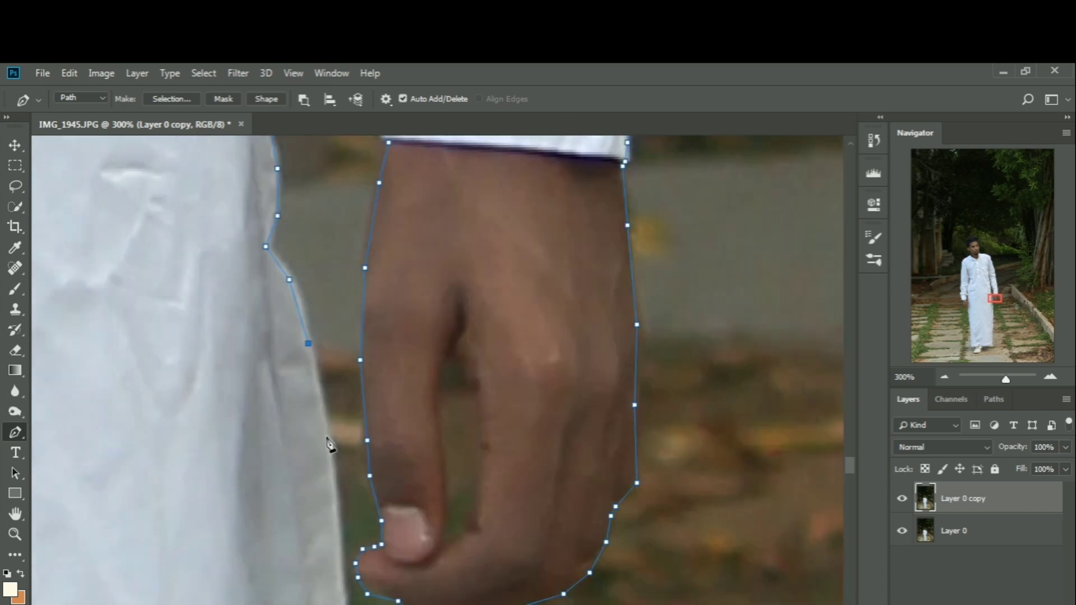
{"action": "left_click", "coordinate": [327, 437]}
{"action": "scroll", "coordinate": [328, 452], "scroll_direction": "down", "scroll_amount": 2}
{"action": "left_click", "coordinate": [336, 442]}
{"action": "scroll", "coordinate": [338, 444], "scroll_direction": "down", "scroll_amount": 2}
{"action": "left_click", "coordinate": [344, 449]}
{"action": "scroll", "coordinate": [345, 450], "scroll_direction": "down", "scroll_amount": 4}
{"action": "left_click", "coordinate": [346, 444]}
{"action": "left_click", "coordinate": [357, 453]}
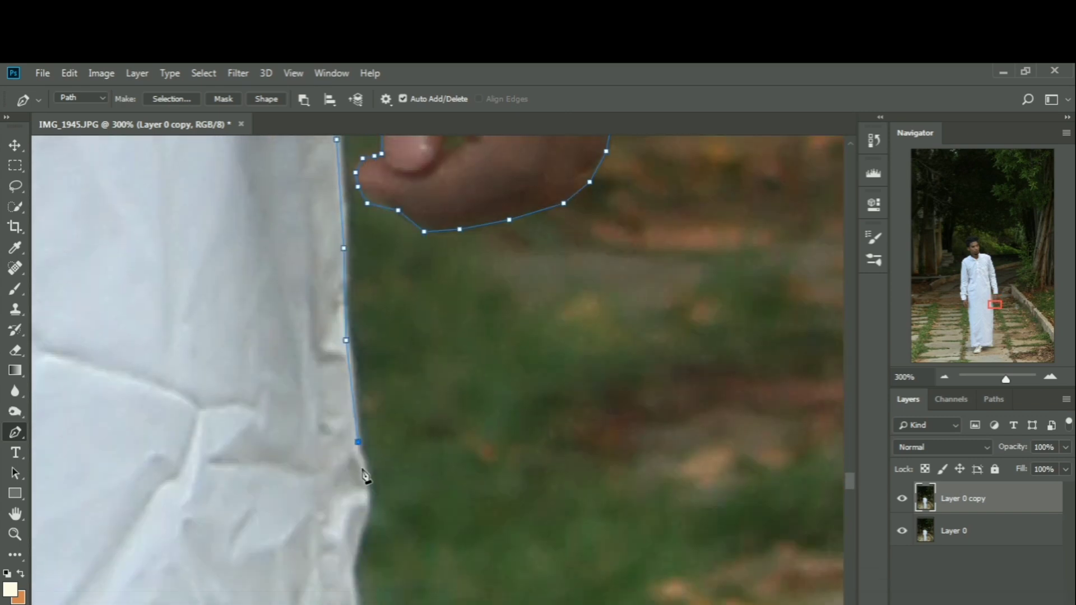
Step: Trace the path around the small bulge in the robe's edge below the hand
{"action": "left_click", "coordinate": [367, 485]}
{"action": "scroll", "coordinate": [367, 483], "scroll_direction": "down", "scroll_amount": 2}
{"action": "left_click", "coordinate": [365, 414]}
{"action": "left_click", "coordinate": [348, 453]}
{"action": "scroll", "coordinate": [351, 455], "scroll_direction": "down", "scroll_amount": 2}
{"action": "left_click", "coordinate": [360, 459]}
Step: Extend the path down the robe's wrinkled edge alongside the grass and fallen leaves
{"action": "scroll", "coordinate": [362, 468], "scroll_direction": "down", "scroll_amount": 2}
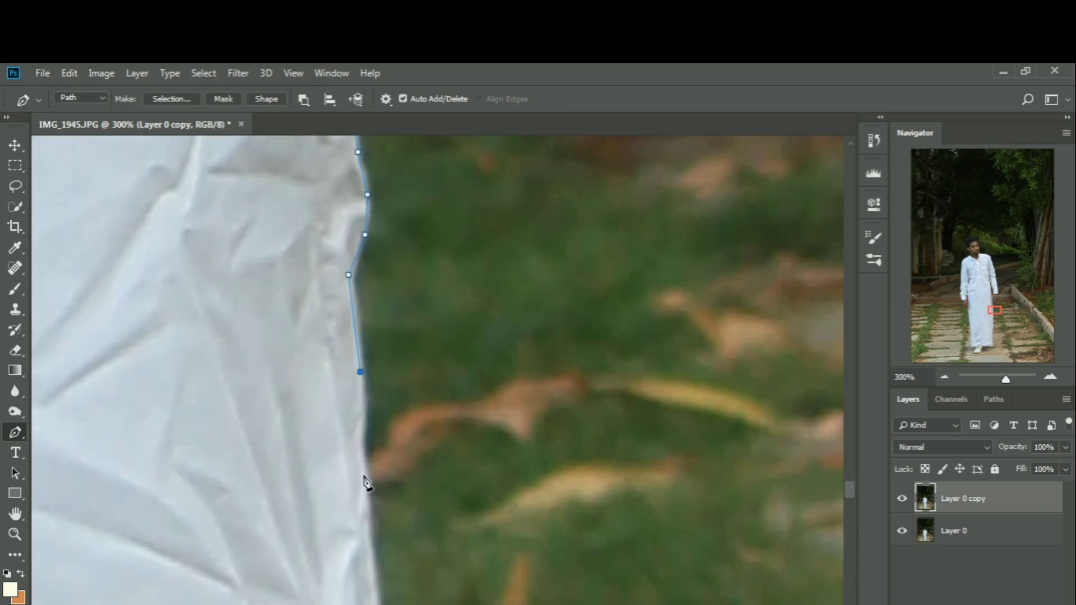
{"action": "scroll", "coordinate": [370, 476], "scroll_direction": "down", "scroll_amount": 2}
{"action": "left_click", "coordinate": [380, 468]}
{"action": "scroll", "coordinate": [384, 468], "scroll_direction": "down", "scroll_amount": 2}
{"action": "left_click", "coordinate": [377, 454]}
{"action": "scroll", "coordinate": [380, 464], "scroll_direction": "down", "scroll_amount": 2}
{"action": "left_click", "coordinate": [375, 410]}
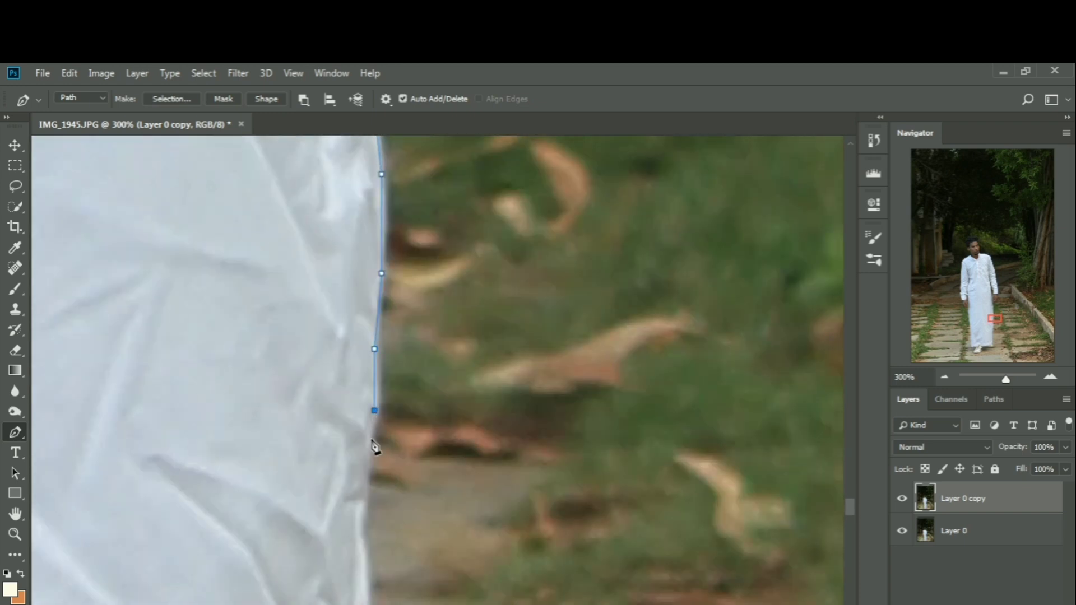
Step: Continue the path along the robe's edge from the grass down to the stone slab
{"action": "left_click", "coordinate": [375, 447]}
{"action": "scroll", "coordinate": [371, 448], "scroll_direction": "down", "scroll_amount": 2}
{"action": "left_click", "coordinate": [367, 449]}
{"action": "scroll", "coordinate": [368, 446], "scroll_direction": "down", "scroll_amount": 2}
{"action": "left_click", "coordinate": [372, 463]}
Step: Trace the robe's inward-sloping edge past the stone slab and the grass patch below it
{"action": "scroll", "coordinate": [371, 464], "scroll_direction": "down", "scroll_amount": 2}
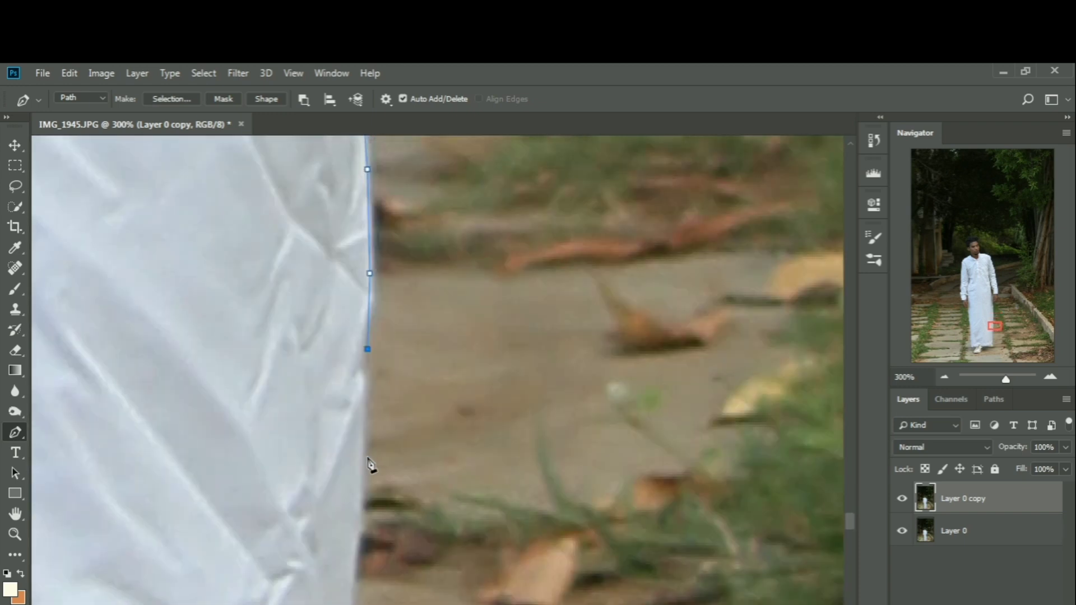
{"action": "left_click", "coordinate": [364, 471]}
{"action": "scroll", "coordinate": [366, 471], "scroll_direction": "down", "scroll_amount": 2}
{"action": "left_click", "coordinate": [358, 473]}
{"action": "scroll", "coordinate": [358, 473], "scroll_direction": "down", "scroll_amount": 2}
{"action": "left_click", "coordinate": [346, 473]}
{"action": "scroll", "coordinate": [346, 473], "scroll_direction": "down", "scroll_amount": 2}
{"action": "left_click", "coordinate": [339, 494]}
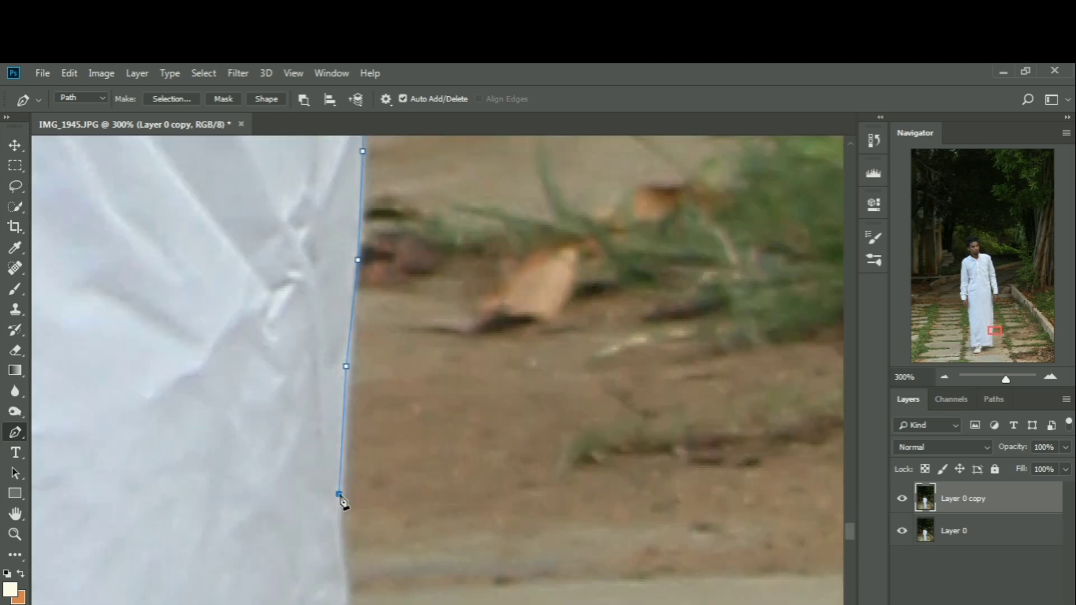
Step: Add anchor points down the lower part of the robe's side where it tapers toward the ankle
{"action": "scroll", "coordinate": [340, 496], "scroll_direction": "down", "scroll_amount": 2}
{"action": "left_click", "coordinate": [342, 452]}
{"action": "scroll", "coordinate": [341, 471], "scroll_direction": "down", "scroll_amount": 2}
{"action": "left_click", "coordinate": [328, 470]}
{"action": "scroll", "coordinate": [321, 470], "scroll_direction": "down", "scroll_amount": 2}
{"action": "left_click", "coordinate": [315, 464]}
Step: Finish tracing the robe's side down to the top of the rear shoe
{"action": "scroll", "coordinate": [310, 461], "scroll_direction": "down", "scroll_amount": 2}
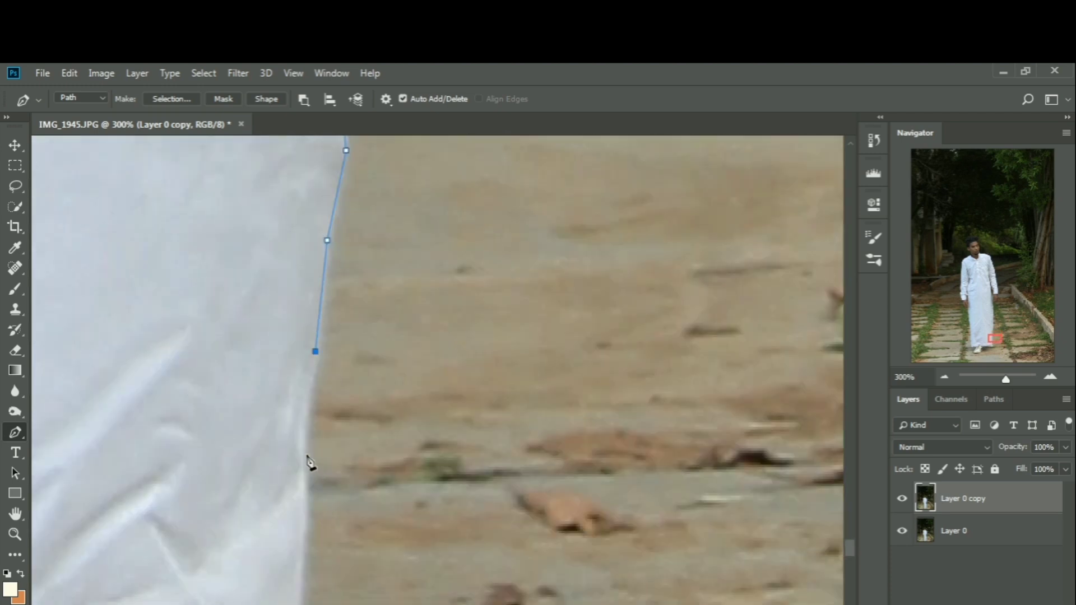
{"action": "left_click", "coordinate": [305, 458]}
{"action": "scroll", "coordinate": [305, 459], "scroll_direction": "down", "scroll_amount": 2}
{"action": "left_click", "coordinate": [301, 454]}
{"action": "scroll", "coordinate": [298, 465], "scroll_direction": "down", "scroll_amount": 2}
{"action": "left_click", "coordinate": [295, 453]}
Step: Trace the path around the rear shoe's rounded outer end and along its sole above the grass
{"action": "scroll", "coordinate": [297, 459], "scroll_direction": "down", "scroll_amount": 1}
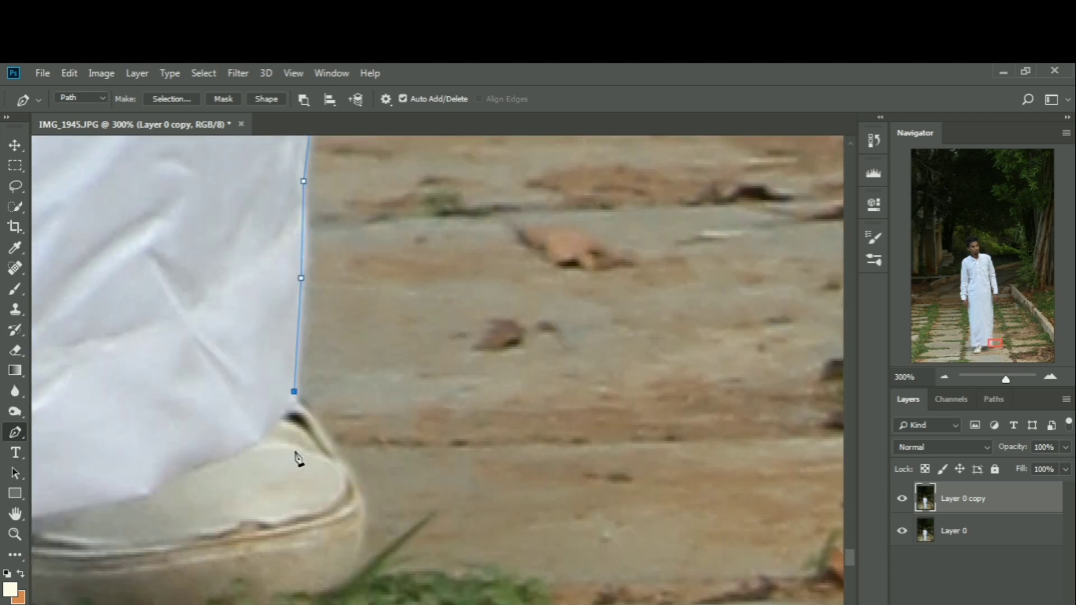
{"action": "left_click", "coordinate": [339, 455]}
{"action": "left_click", "coordinate": [346, 467]}
{"action": "left_click", "coordinate": [357, 500]}
{"action": "left_click", "coordinate": [360, 522]}
{"action": "left_click", "coordinate": [348, 568]}
{"action": "left_click", "coordinate": [332, 588]}
{"action": "scroll", "coordinate": [280, 591], "scroll_direction": "down", "scroll_amount": 2}
{"action": "left_click", "coordinate": [226, 492]}
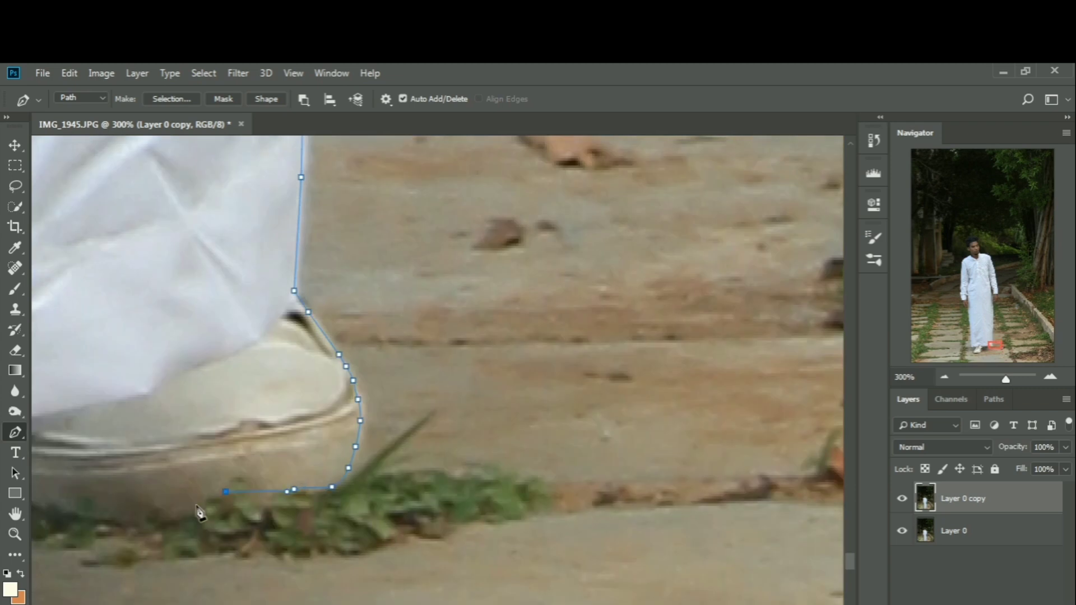
Step: Continue the path along the rear shoe's sole and up its inner end to the robe's hem
{"action": "left_click", "coordinate": [195, 515]}
{"action": "left_click", "coordinate": [183, 518]}
{"action": "left_click", "coordinate": [145, 520]}
{"action": "left_click", "coordinate": [105, 520]}
{"action": "left_click", "coordinate": [60, 515]}
{"action": "scroll", "coordinate": [62, 516], "scroll_direction": "left", "scroll_amount": 5}
{"action": "left_click", "coordinate": [285, 510]}
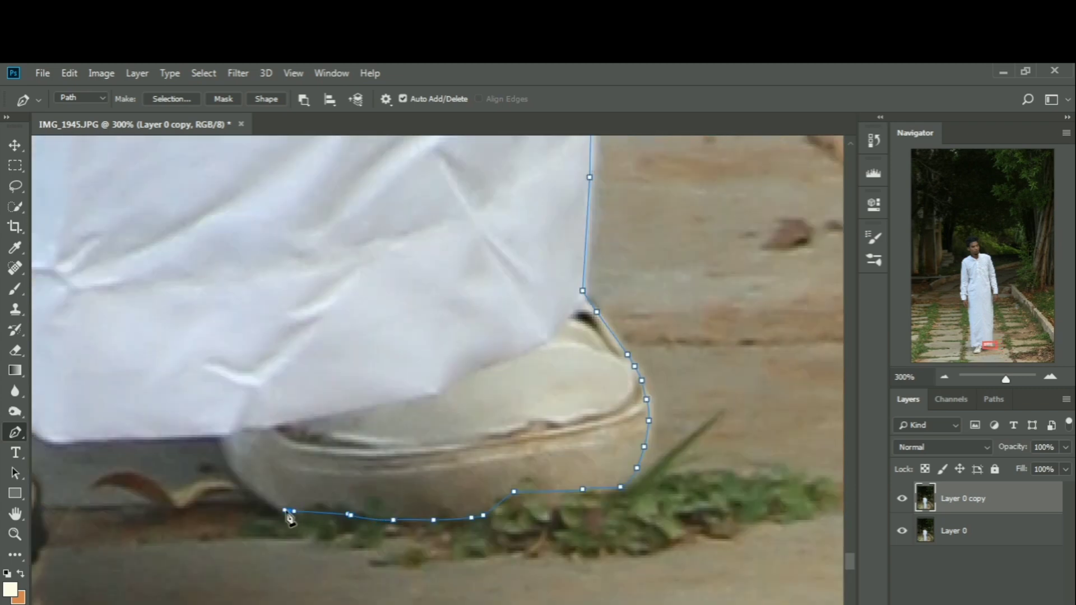
{"action": "left_click", "coordinate": [251, 493]}
{"action": "left_click", "coordinate": [225, 459]}
{"action": "left_click", "coordinate": [216, 438]}
Step: Trace the robe's hem across the gap between the two shoes to the laced front shoe
{"action": "left_click", "coordinate": [118, 438]}
{"action": "scroll", "coordinate": [118, 439], "scroll_direction": "up", "scroll_amount": 1}
{"action": "scroll", "coordinate": [232, 470], "scroll_direction": "left", "scroll_amount": 7}
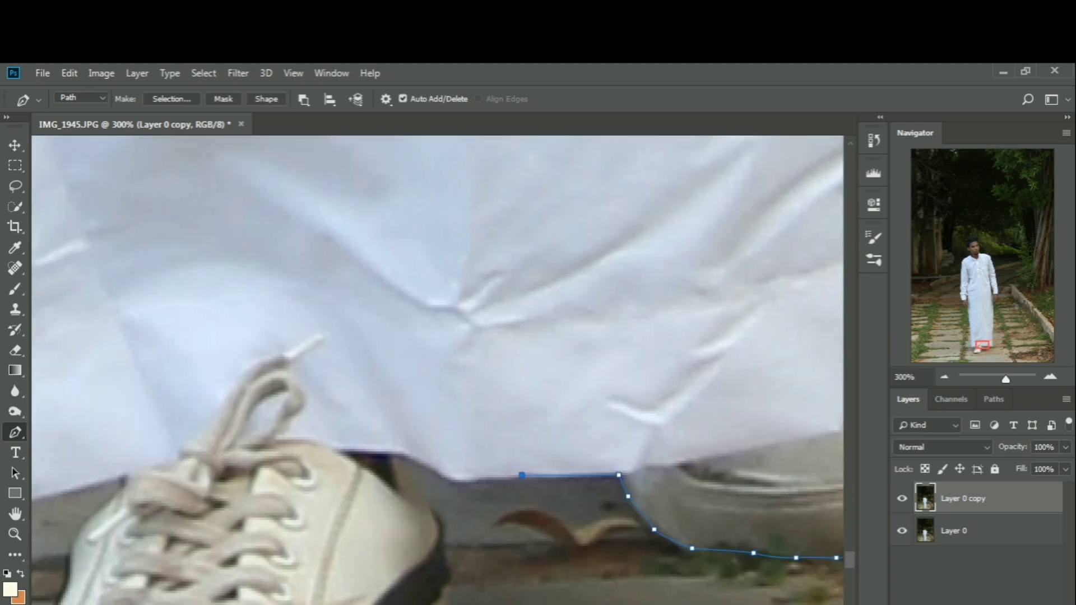
{"action": "scroll", "coordinate": [456, 479], "scroll_direction": "left", "scroll_amount": 1}
{"action": "left_click", "coordinate": [473, 484]}
{"action": "left_click", "coordinate": [464, 479]}
{"action": "left_click", "coordinate": [402, 461]}
Step: Trace the front shoe's inner side down from the hem and along the sole to its front section
{"action": "left_click", "coordinate": [420, 492]}
{"action": "left_click", "coordinate": [440, 511]}
{"action": "left_click", "coordinate": [451, 534]}
{"action": "left_click", "coordinate": [452, 556]}
{"action": "left_click", "coordinate": [454, 579]}
{"action": "scroll", "coordinate": [455, 585], "scroll_direction": "down", "scroll_amount": 6}
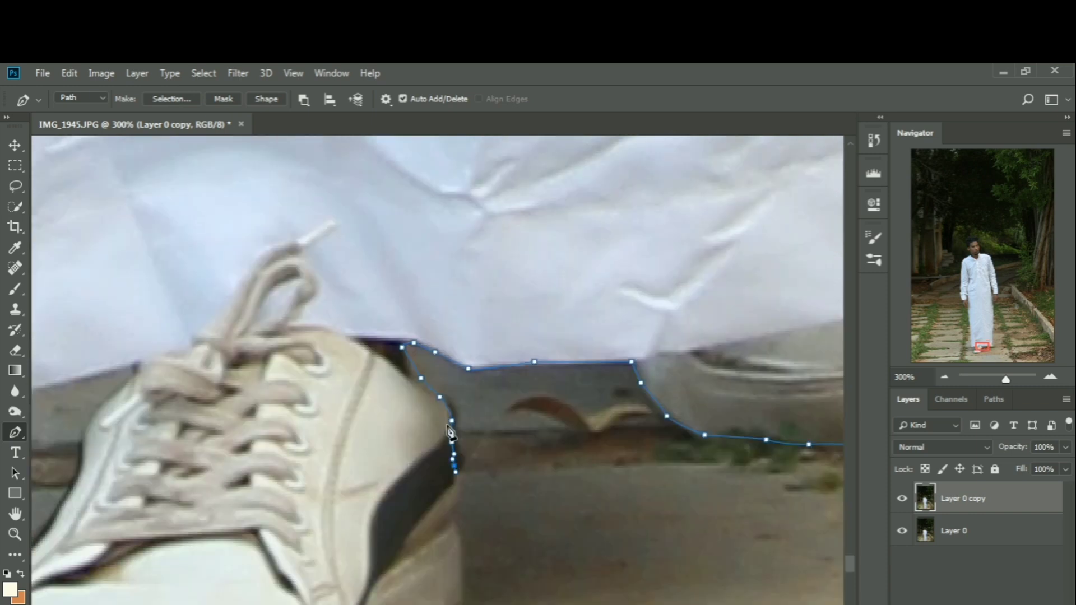
{"action": "left_click", "coordinate": [451, 405]}
{"action": "left_click", "coordinate": [419, 536]}
{"action": "left_click", "coordinate": [372, 563]}
{"action": "left_click", "coordinate": [365, 568]}
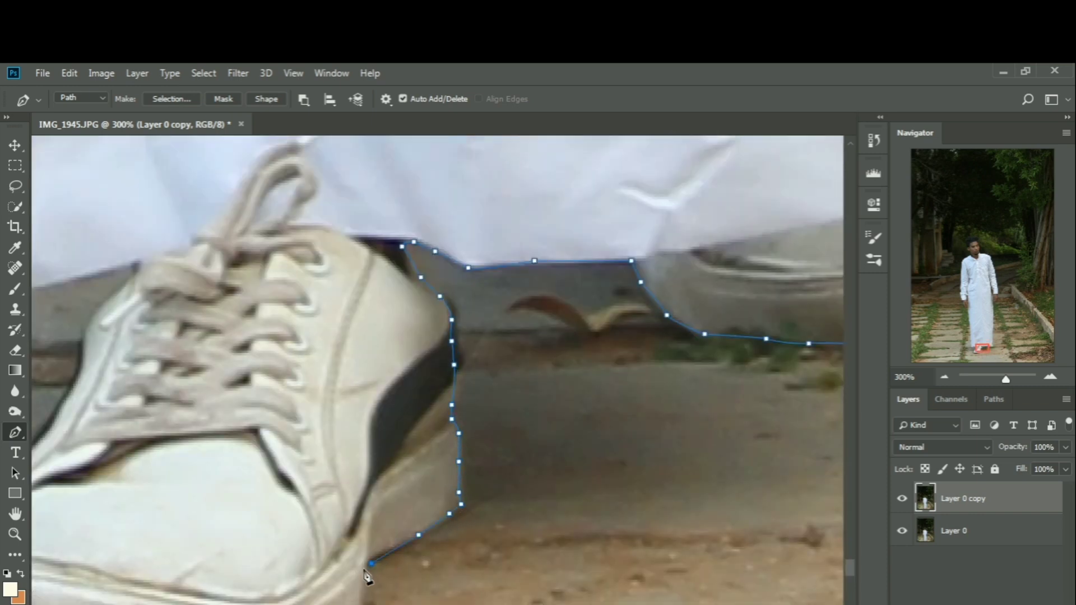
Step: Continue the path around the corner of the front shoe's toe and along the bottom of its sole
{"action": "scroll", "coordinate": [366, 569], "scroll_direction": "down", "scroll_amount": 6}
{"action": "left_click", "coordinate": [357, 414]}
{"action": "left_click", "coordinate": [331, 443]}
{"action": "left_click", "coordinate": [298, 464]}
{"action": "left_click", "coordinate": [229, 477]}
{"action": "left_click", "coordinate": [179, 481]}
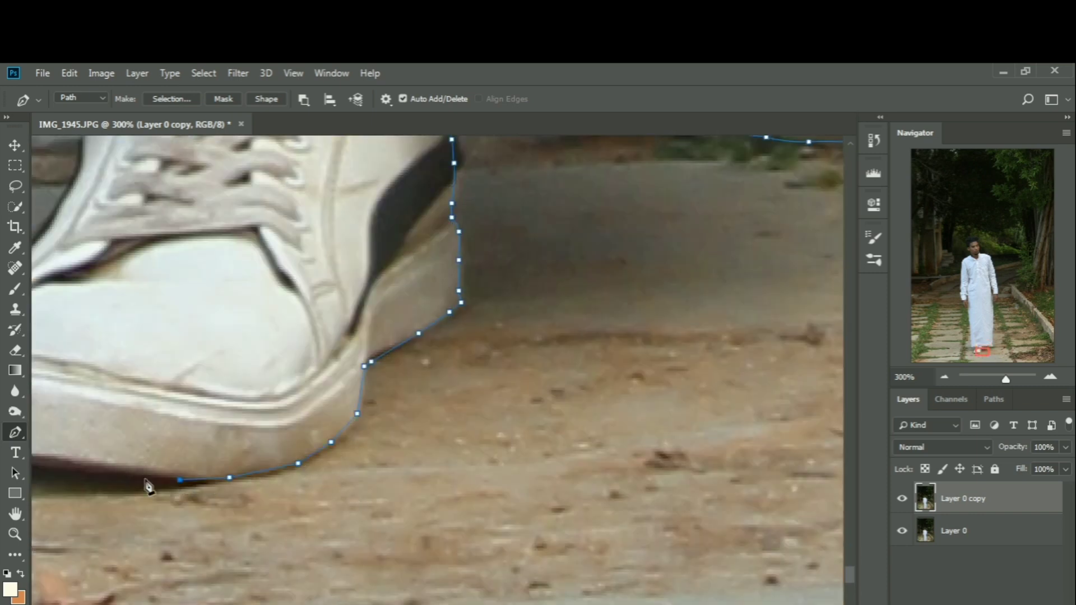
{"action": "left_click", "coordinate": [94, 471]}
{"action": "left_click", "coordinate": [40, 468]}
Step: Trace around the far end of the front shoe's toe and up its outer side to the robe's hem
{"action": "scroll", "coordinate": [41, 469], "scroll_direction": "left", "scroll_amount": 10}
{"action": "left_click", "coordinate": [360, 456]}
{"action": "left_click", "coordinate": [330, 445]}
{"action": "left_click", "coordinate": [323, 435]}
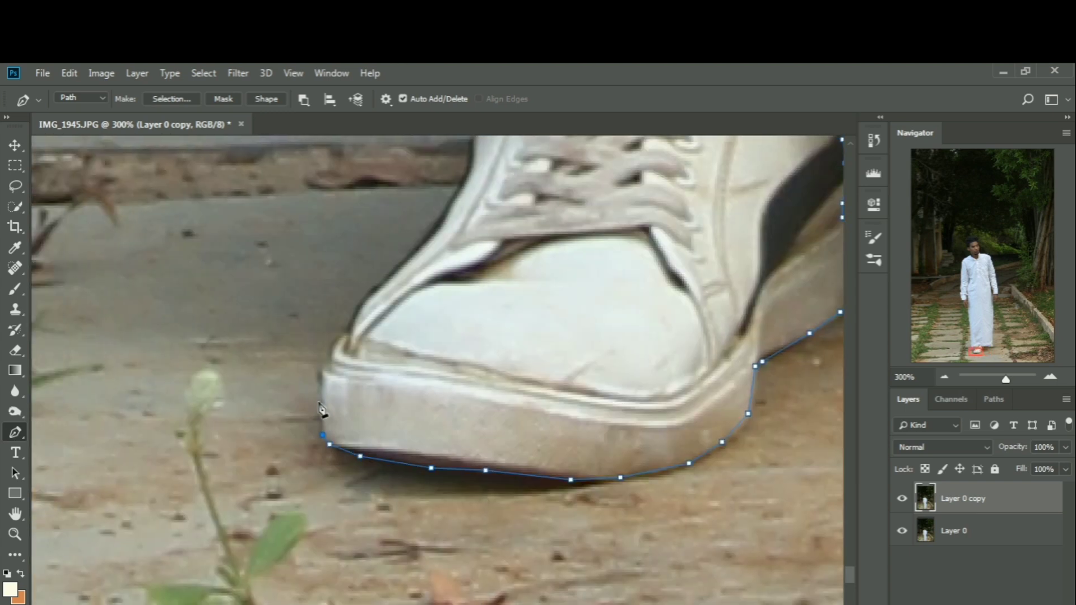
{"action": "scroll", "coordinate": [442, 464], "scroll_direction": "up", "scroll_amount": 6}
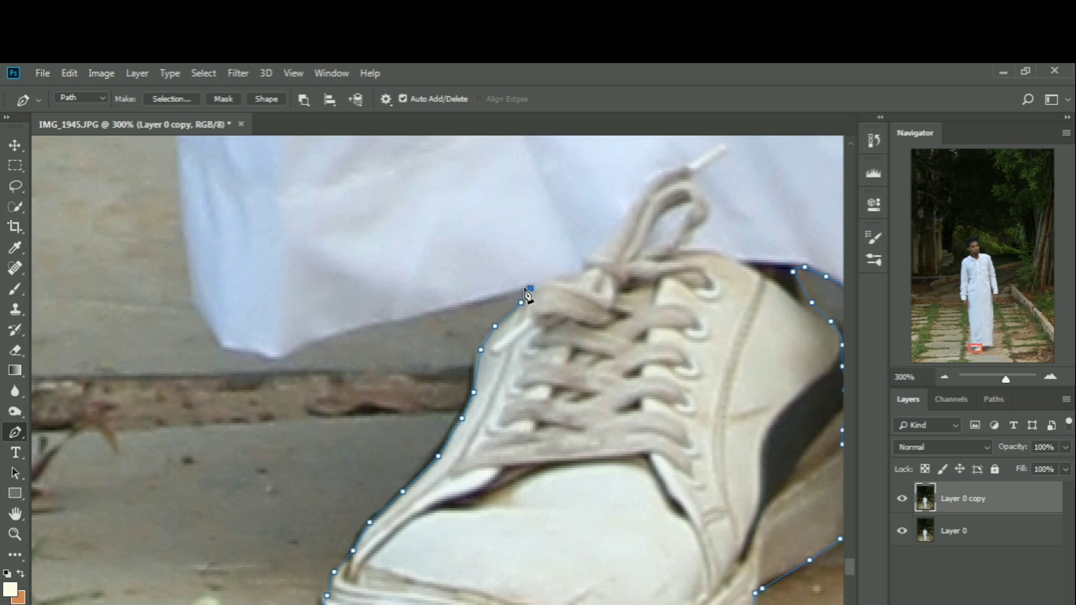
Step: Trace the robe's hem from the laced front shoe to its outer corner and a short way up the side edge
{"action": "left_click", "coordinate": [469, 303]}
{"action": "left_click", "coordinate": [367, 327]}
{"action": "left_click", "coordinate": [312, 340]}
{"action": "left_click", "coordinate": [286, 352]}
{"action": "left_click", "coordinate": [268, 359]}
{"action": "left_click", "coordinate": [222, 348]}
{"action": "left_click", "coordinate": [199, 307]}
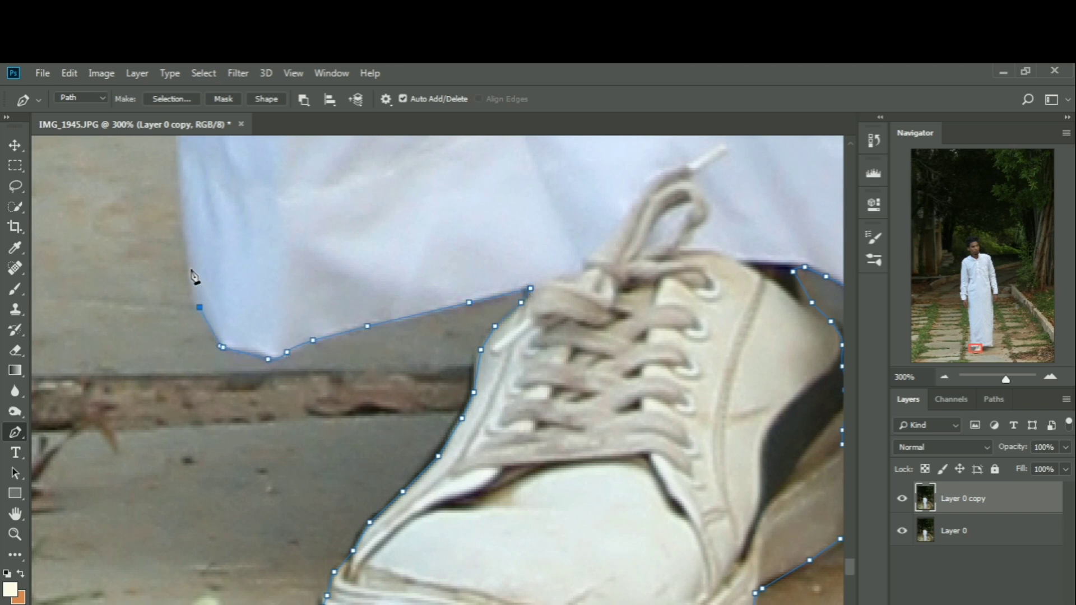
Step: Continue the path up the lowest stretch of the robe's side edge, just above the hem
{"action": "scroll", "coordinate": [194, 263], "scroll_direction": "up", "scroll_amount": 9}
{"action": "left_click", "coordinate": [187, 586]}
{"action": "left_click", "coordinate": [176, 468]}
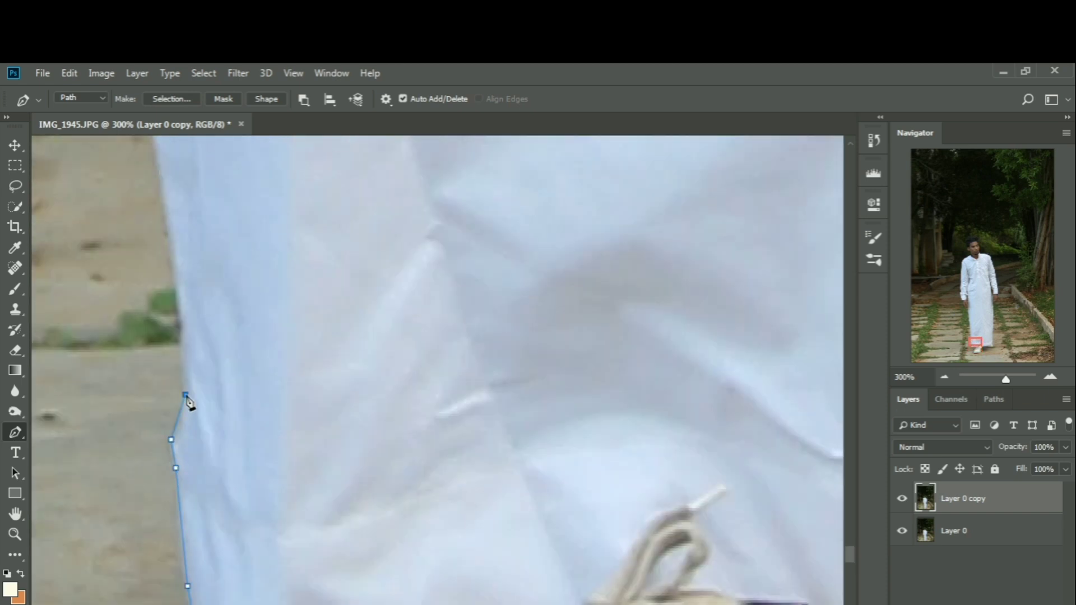
{"action": "scroll", "coordinate": [188, 308], "scroll_direction": "up", "scroll_amount": 2}
{"action": "left_click", "coordinate": [157, 320]}
{"action": "scroll", "coordinate": [151, 342], "scroll_direction": "up", "scroll_amount": 4}
{"action": "left_click", "coordinate": [145, 365]}
{"action": "scroll", "coordinate": [148, 336], "scroll_direction": "up", "scroll_amount": 3}
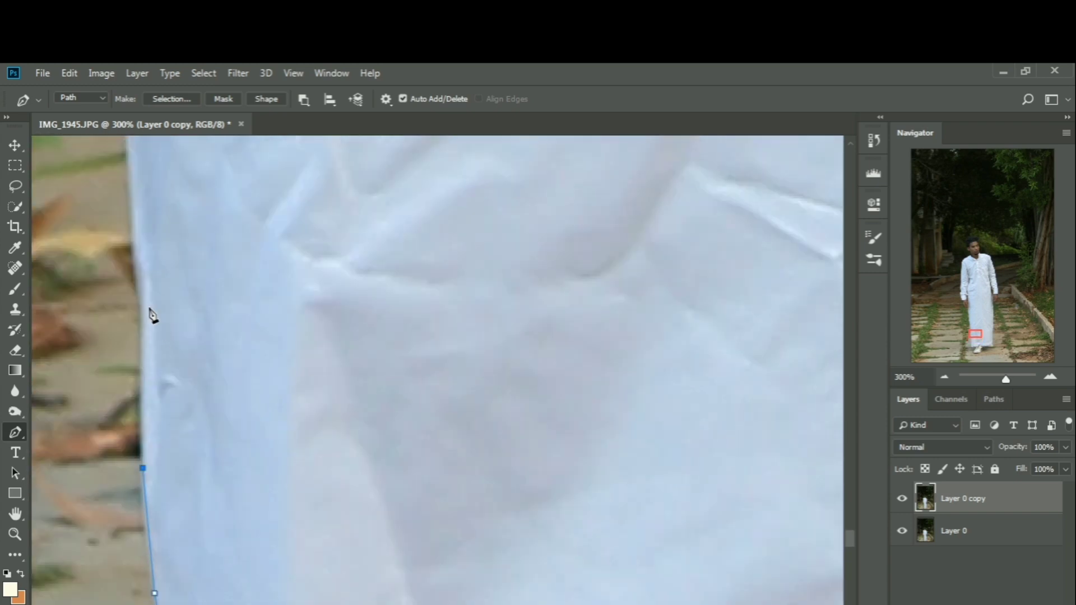
Step: Trace the robe's side edge up from its lower part, following the slight bulge in the fabric
{"action": "left_click", "coordinate": [140, 303]}
{"action": "scroll", "coordinate": [146, 322], "scroll_direction": "up", "scroll_amount": 5}
{"action": "left_click", "coordinate": [129, 318]}
{"action": "scroll", "coordinate": [129, 320], "scroll_direction": "up", "scroll_amount": 5}
{"action": "left_click", "coordinate": [118, 320]}
{"action": "scroll", "coordinate": [112, 336], "scroll_direction": "up", "scroll_amount": 4}
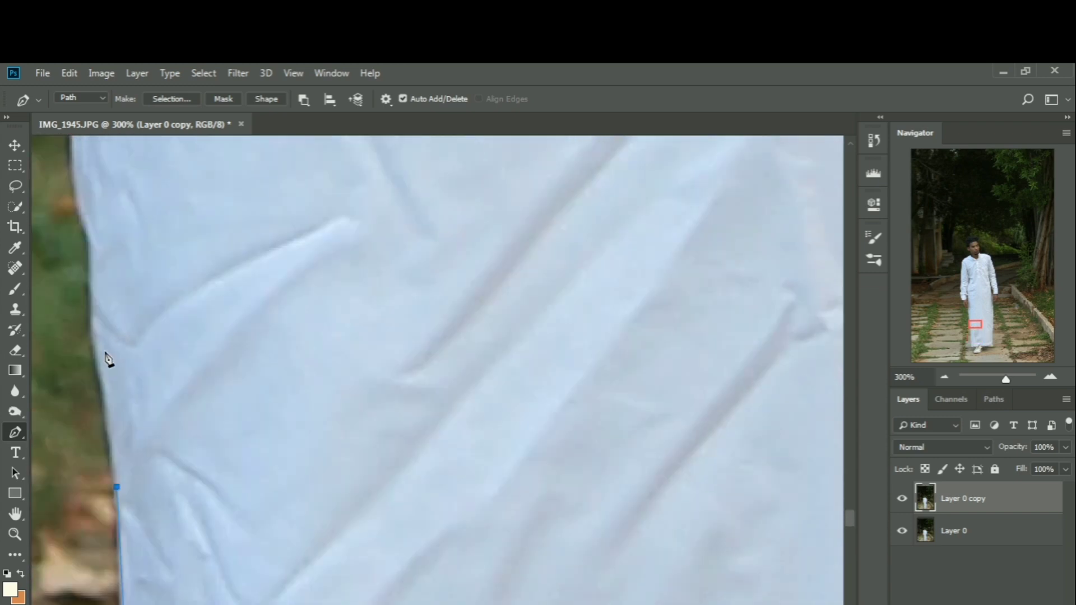
{"action": "scroll", "coordinate": [98, 367], "scroll_direction": "up", "scroll_amount": 2}
{"action": "left_click", "coordinate": [75, 274]}
{"action": "left_click", "coordinate": [72, 209]}
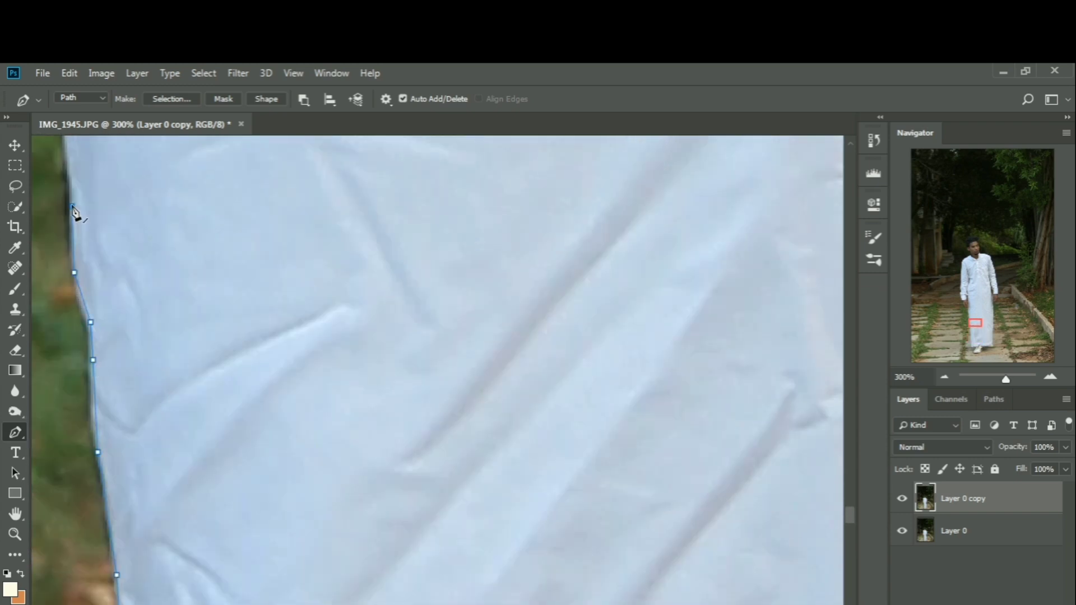
Step: Extend the path along the robe's side edge over the grass to just below the hanging hand
{"action": "scroll", "coordinate": [70, 252], "scroll_direction": "up", "scroll_amount": 4}
{"action": "left_click", "coordinate": [63, 303]}
{"action": "scroll", "coordinate": [64, 314], "scroll_direction": "up", "scroll_amount": 2}
{"action": "left_click_drag", "start_coordinate": [432, 604], "coordinate": [415, 604]}
{"action": "scroll", "coordinate": [401, 359], "scroll_direction": "up", "scroll_amount": 4}
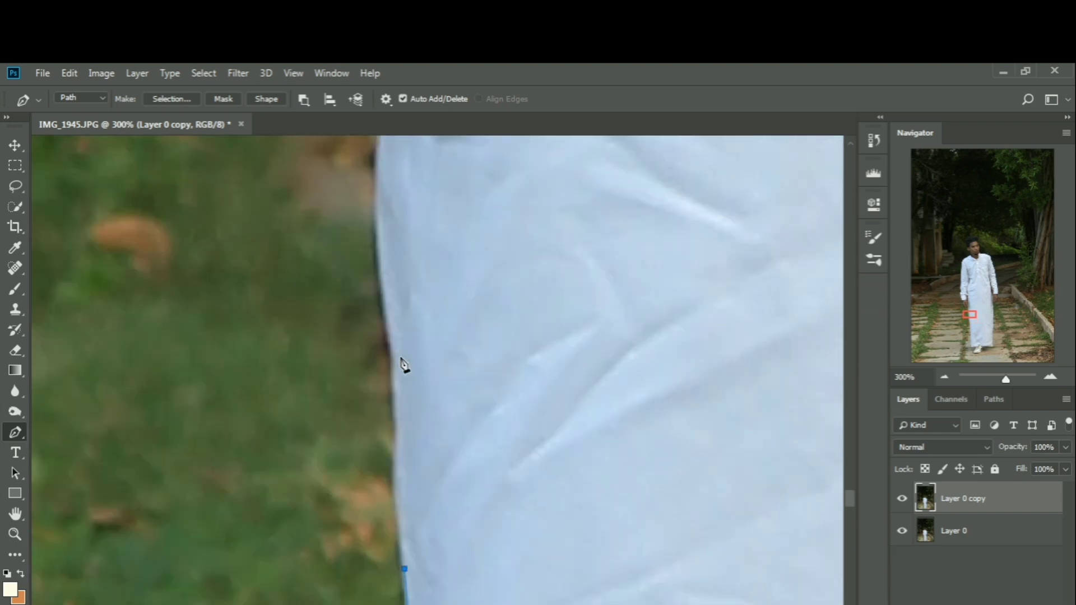
{"action": "left_click", "coordinate": [392, 370]}
{"action": "left_click", "coordinate": [384, 304]}
{"action": "scroll", "coordinate": [377, 247], "scroll_direction": "up", "scroll_amount": 3}
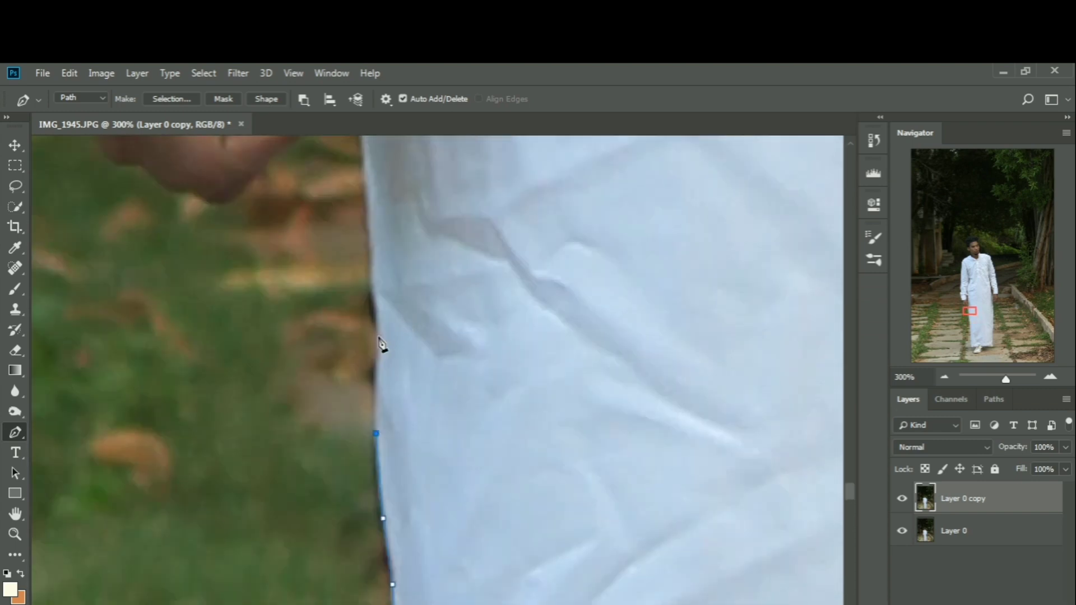
Step: Trace the robe's edge upward through the gap beside the hanging hand
{"action": "left_click", "coordinate": [373, 276]}
{"action": "scroll", "coordinate": [371, 249], "scroll_direction": "up", "scroll_amount": 5}
{"action": "left_click", "coordinate": [350, 326]}
{"action": "scroll", "coordinate": [350, 320], "scroll_direction": "up", "scroll_amount": 3}
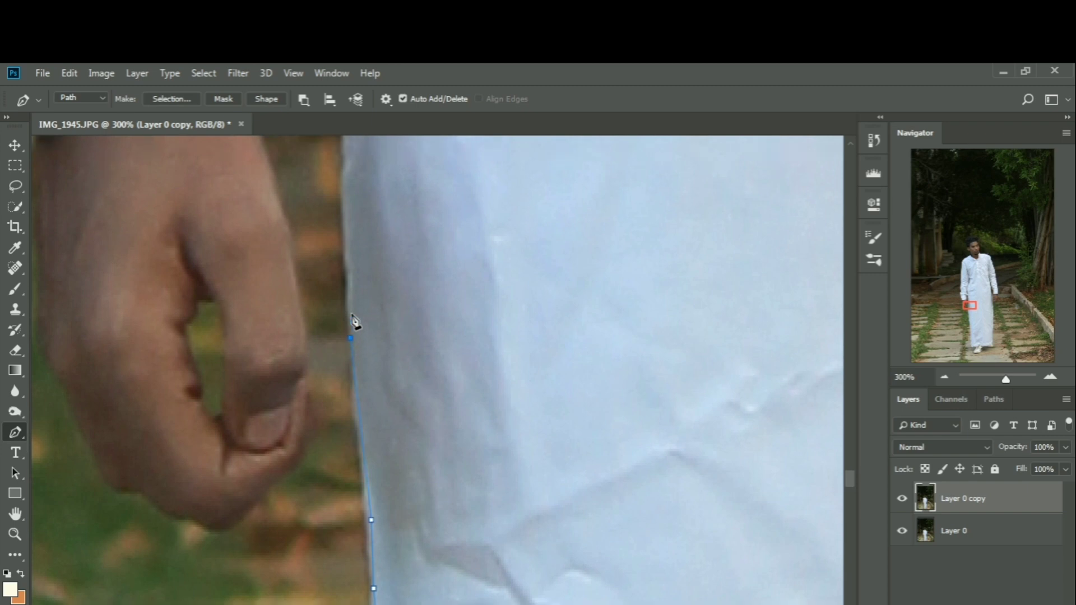
{"action": "left_click", "coordinate": [343, 304]}
{"action": "left_click", "coordinate": [347, 203]}
Step: Continue the path up the robe's edge past the cuff to where the sleeve fold closes the gap
{"action": "scroll", "coordinate": [345, 224], "scroll_direction": "up", "scroll_amount": 6}
{"action": "left_click", "coordinate": [336, 260]}
{"action": "left_click", "coordinate": [338, 185]}
{"action": "scroll", "coordinate": [345, 227], "scroll_direction": "up", "scroll_amount": 5}
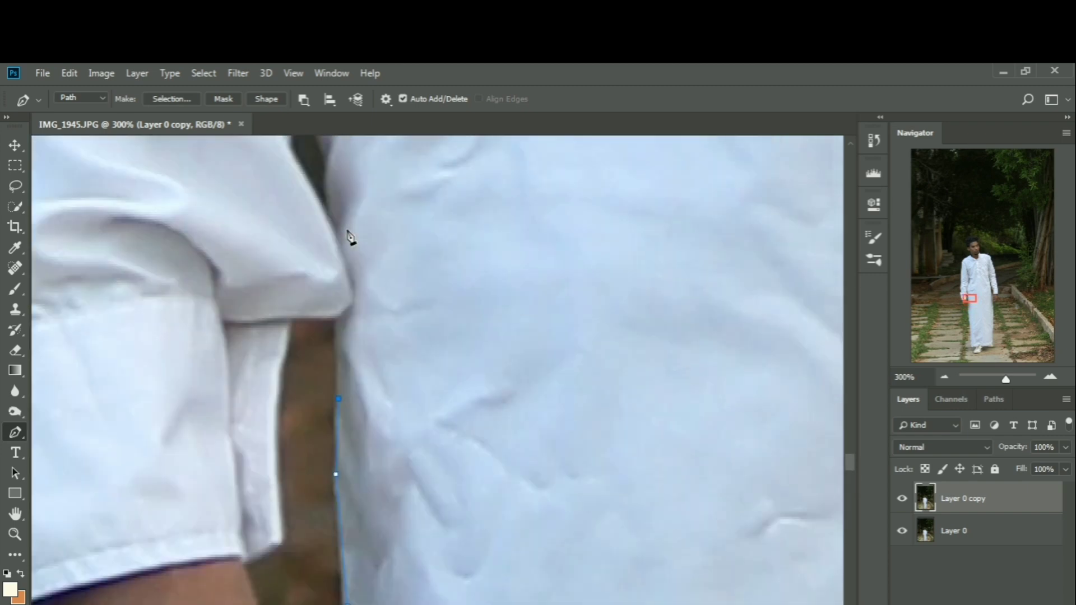
{"action": "left_click", "coordinate": [336, 331]}
Step: Turn the path across the gap beneath the sleeve fold and trace the cuff's inner edge down to the wrist
{"action": "left_click", "coordinate": [293, 329]}
{"action": "left_click", "coordinate": [285, 361]}
{"action": "scroll", "coordinate": [280, 342], "scroll_direction": "down", "scroll_amount": 2}
{"action": "left_click", "coordinate": [278, 322]}
{"action": "scroll", "coordinate": [278, 333], "scroll_direction": "down", "scroll_amount": 2}
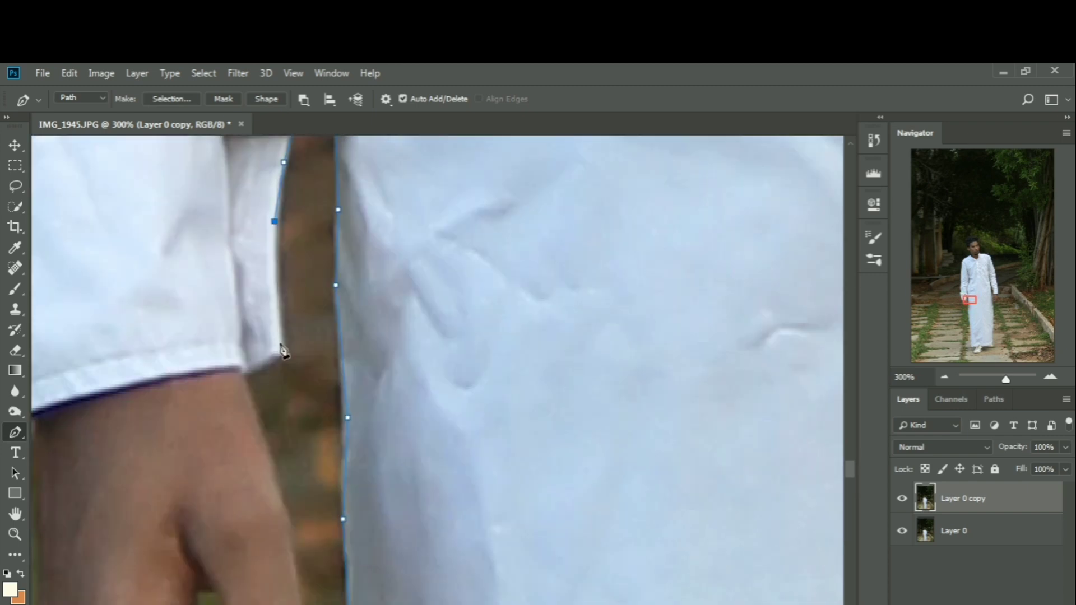
{"action": "left_click", "coordinate": [281, 339]}
{"action": "left_click", "coordinate": [281, 353]}
{"action": "left_click", "coordinate": [246, 377]}
Step: Trace the inner side of the hand from the wrist down past the thumb to the curled fingertips
{"action": "scroll", "coordinate": [255, 380], "scroll_direction": "down", "scroll_amount": 2}
{"action": "scroll", "coordinate": [280, 373], "scroll_direction": "down", "scroll_amount": 2}
{"action": "left_click", "coordinate": [298, 384]}
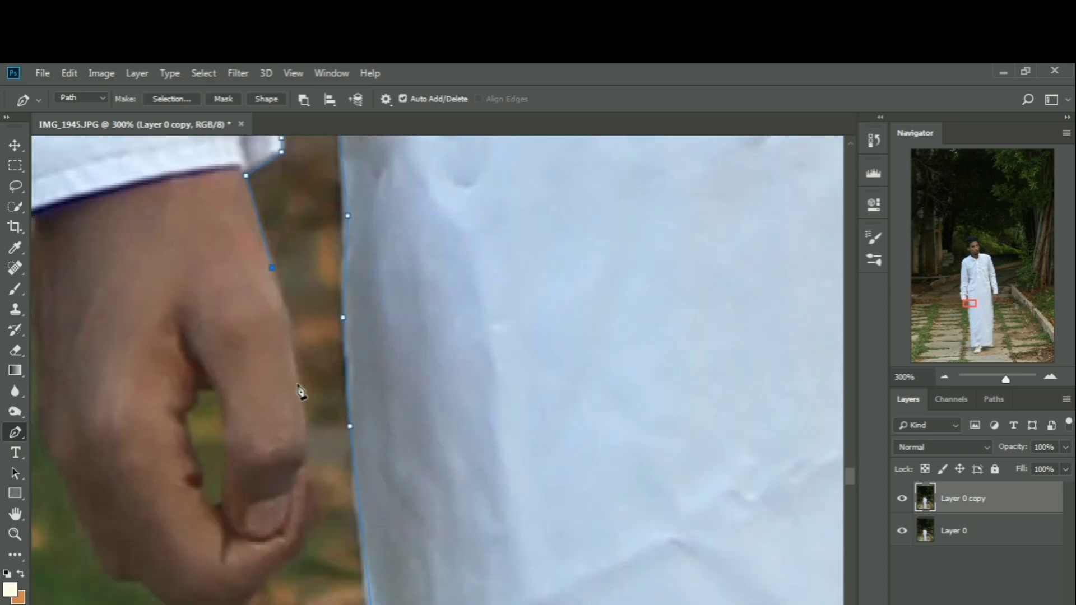
{"action": "scroll", "coordinate": [300, 389], "scroll_direction": "down", "scroll_amount": 2}
{"action": "left_click", "coordinate": [304, 354]}
{"action": "left_click", "coordinate": [303, 366]}
{"action": "left_click", "coordinate": [307, 375]}
{"action": "left_click", "coordinate": [310, 403]}
{"action": "left_click", "coordinate": [309, 425]}
Step: Trace around the underside of the curled fingers to the outer side of the hand
{"action": "left_click", "coordinate": [250, 493]}
{"action": "left_click", "coordinate": [245, 506]}
{"action": "left_click", "coordinate": [232, 512]}
{"action": "left_click", "coordinate": [218, 517]}
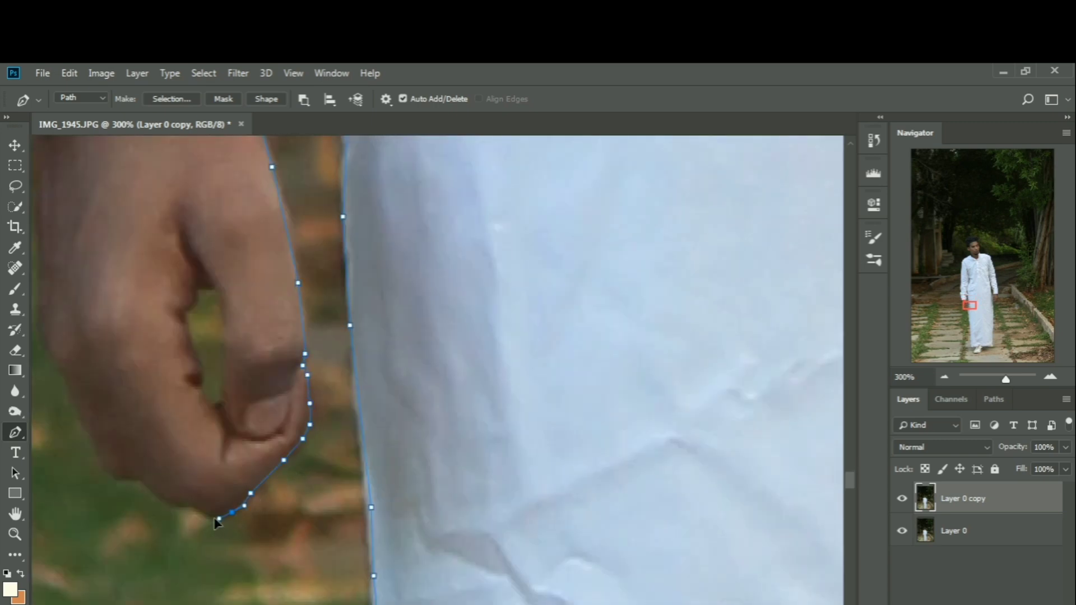
{"action": "left_click", "coordinate": [167, 502]}
{"action": "left_click", "coordinate": [134, 480]}
{"action": "left_click", "coordinate": [111, 477]}
Step: Trace the outer side of the hand from the knuckles up to the sleeve cuff
{"action": "left_click", "coordinate": [94, 449]}
{"action": "left_click", "coordinate": [73, 399]}
{"action": "scroll", "coordinate": [73, 399], "scroll_direction": "up", "scroll_amount": 3}
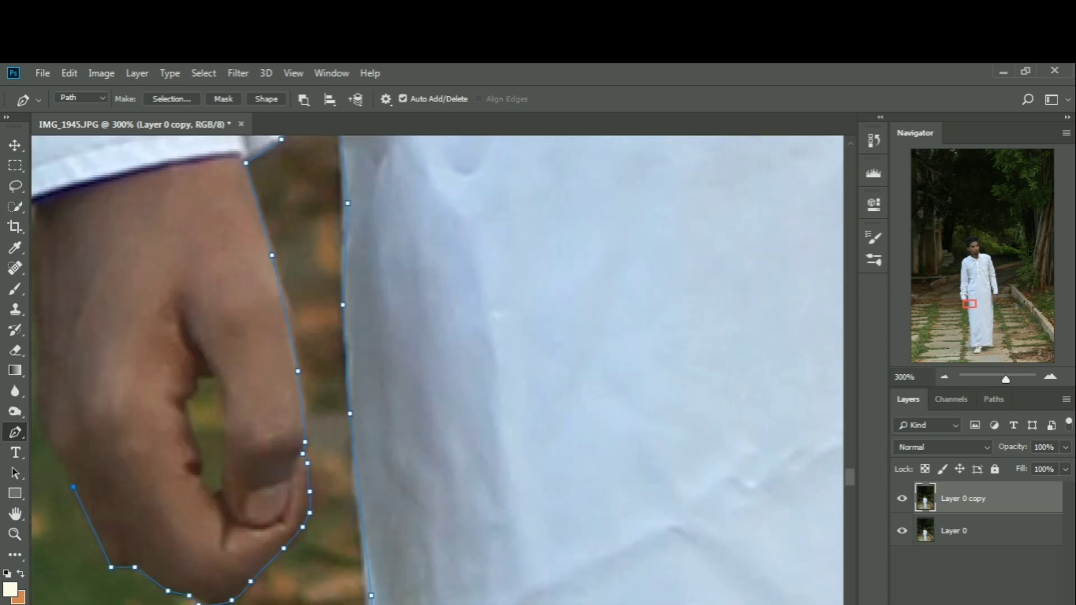
{"action": "scroll", "coordinate": [73, 399], "scroll_direction": "left", "scroll_amount": 8}
{"action": "left_click", "coordinate": [484, 503]}
{"action": "left_click", "coordinate": [479, 467]}
{"action": "left_click", "coordinate": [482, 399]}
{"action": "left_click", "coordinate": [482, 319]}
{"action": "left_click", "coordinate": [479, 279]}
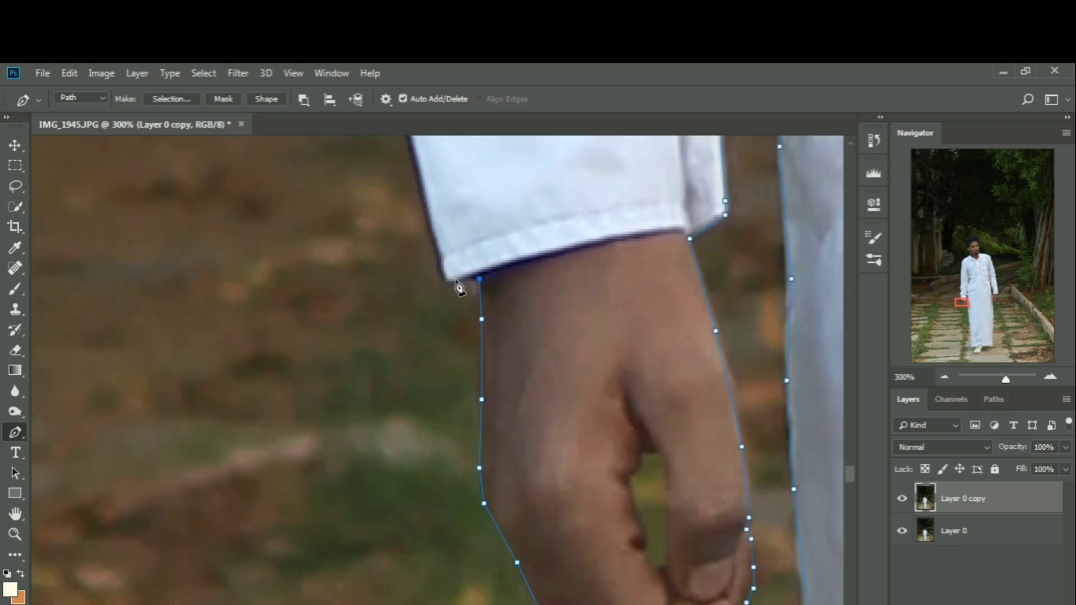
Step: Trace around the cuff's outer corner and up the sleeve's outer edge to the protruding fold above the cuff
{"action": "left_click", "coordinate": [446, 279]}
{"action": "left_click", "coordinate": [425, 192]}
{"action": "scroll", "coordinate": [398, 252], "scroll_direction": "up", "scroll_amount": 4}
{"action": "scroll", "coordinate": [396, 279], "scroll_direction": "up", "scroll_amount": 2}
{"action": "left_click", "coordinate": [381, 289]}
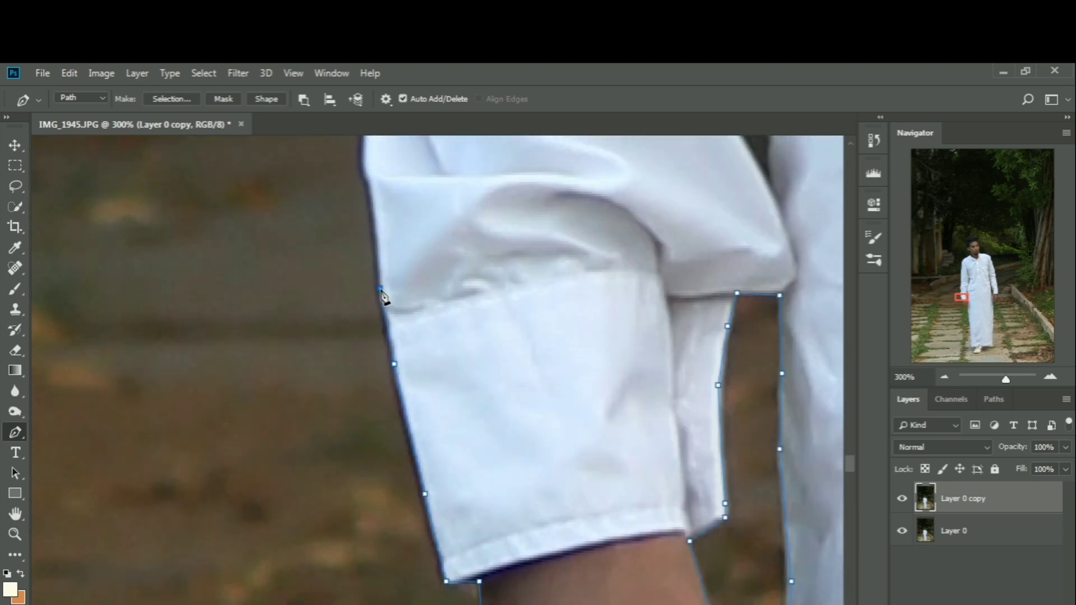
{"action": "left_click", "coordinate": [367, 160]}
{"action": "scroll", "coordinate": [369, 168], "scroll_direction": "up", "scroll_amount": 4}
{"action": "left_click", "coordinate": [371, 293]}
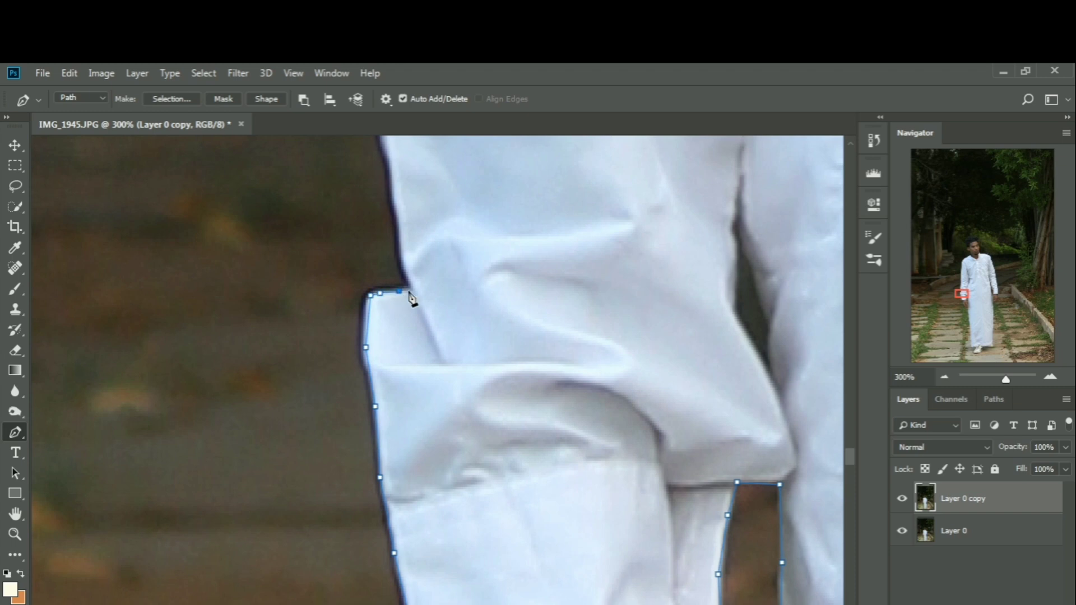
Step: Continue the path up the outer forearm sleeve past the small notch at the next crease
{"action": "scroll", "coordinate": [394, 199], "scroll_direction": "up", "scroll_amount": 4}
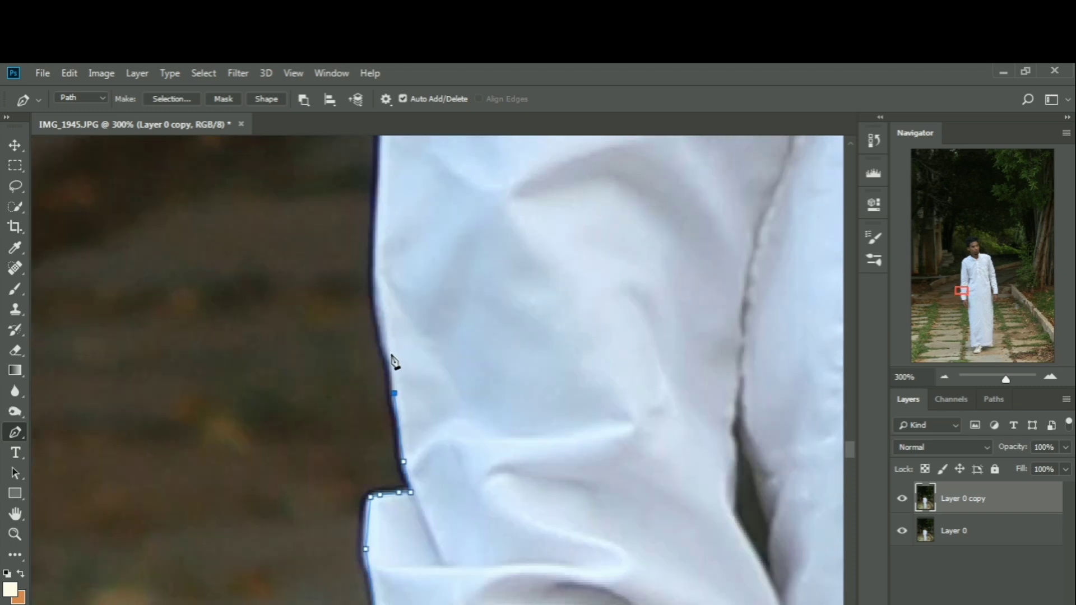
{"action": "left_click", "coordinate": [378, 247]}
{"action": "scroll", "coordinate": [378, 247], "scroll_direction": "up", "scroll_amount": 4}
{"action": "left_click", "coordinate": [385, 285]}
{"action": "scroll", "coordinate": [385, 285], "scroll_direction": "up", "scroll_amount": 4}
{"action": "left_click", "coordinate": [387, 327]}
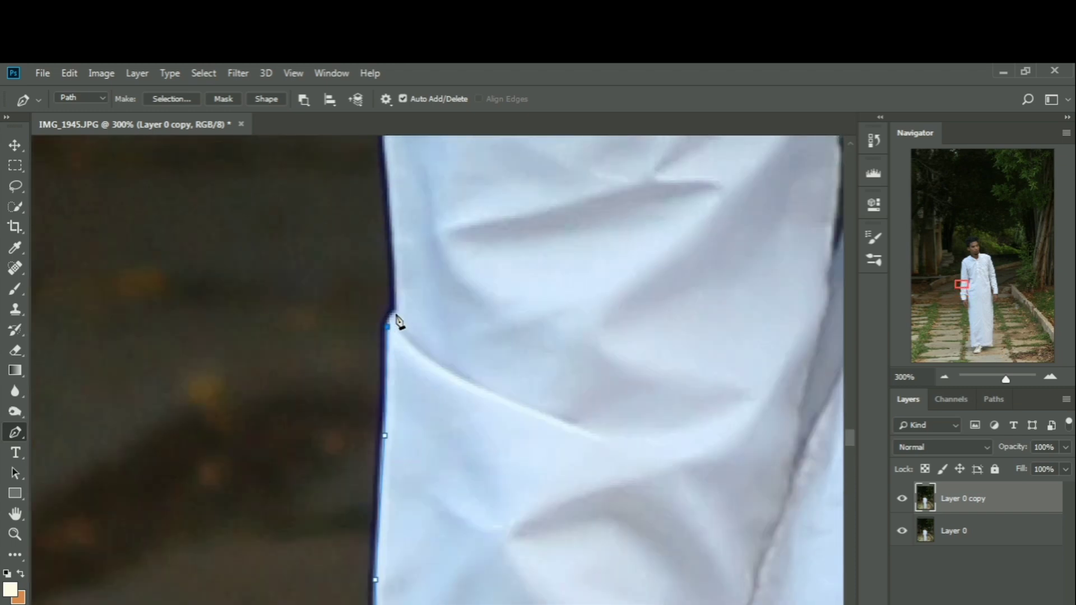
{"action": "left_click", "coordinate": [395, 242]}
Step: Trace the sleeve's outer edge from above the crease up along the upper arm
{"action": "scroll", "coordinate": [395, 242], "scroll_direction": "up", "scroll_amount": 6}
{"action": "left_click", "coordinate": [385, 418]}
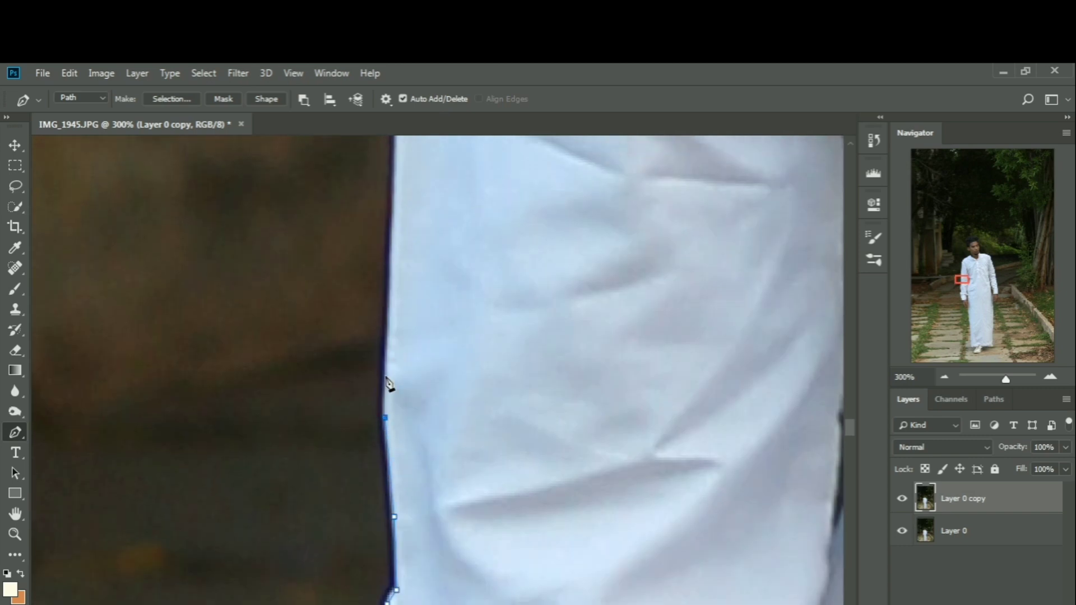
{"action": "left_click", "coordinate": [391, 332]}
{"action": "scroll", "coordinate": [392, 334], "scroll_direction": "up", "scroll_amount": 2}
{"action": "left_click", "coordinate": [396, 306]}
{"action": "scroll", "coordinate": [396, 306], "scroll_direction": "up", "scroll_amount": 2}
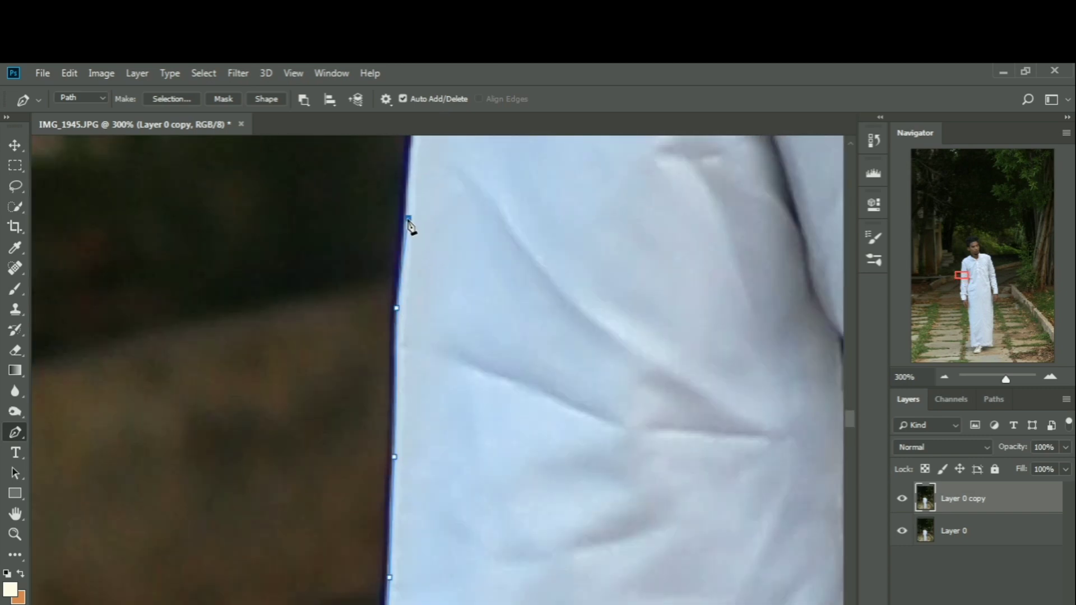
{"action": "scroll", "coordinate": [412, 227], "scroll_direction": "up", "scroll_amount": 5}
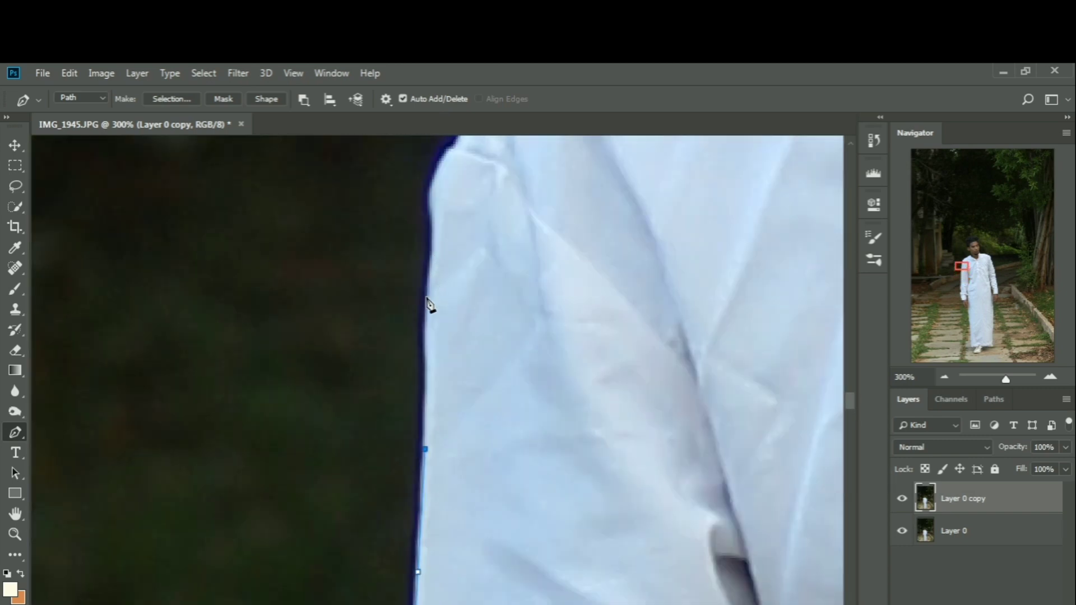
Step: Trace the top of the upper arm's outer edge around the small corner where the shoulder begins
{"action": "left_click", "coordinate": [429, 304]}
{"action": "scroll", "coordinate": [435, 310], "scroll_direction": "up", "scroll_amount": 3}
{"action": "left_click", "coordinate": [432, 394]}
{"action": "left_click", "coordinate": [429, 361]}
{"action": "left_click", "coordinate": [430, 340]}
{"action": "left_click", "coordinate": [446, 300]}
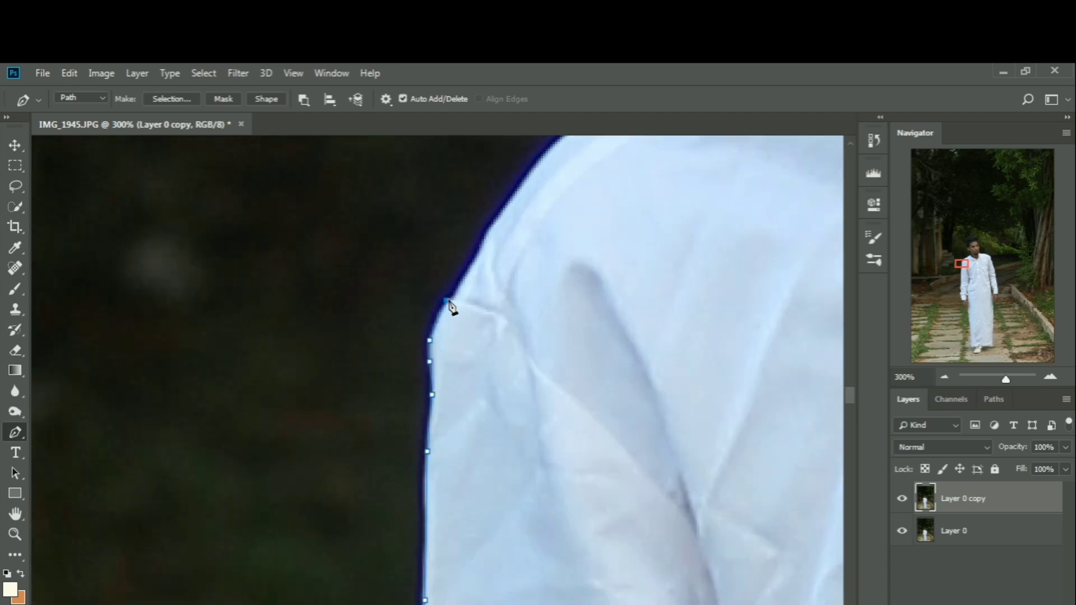
Step: Trace the rounded outer curve of the shoulder with the path
{"action": "left_click", "coordinate": [494, 232]}
{"action": "scroll", "coordinate": [507, 264], "scroll_direction": "up", "scroll_amount": 4}
{"action": "left_click", "coordinate": [537, 372]}
{"action": "left_click", "coordinate": [576, 331]}
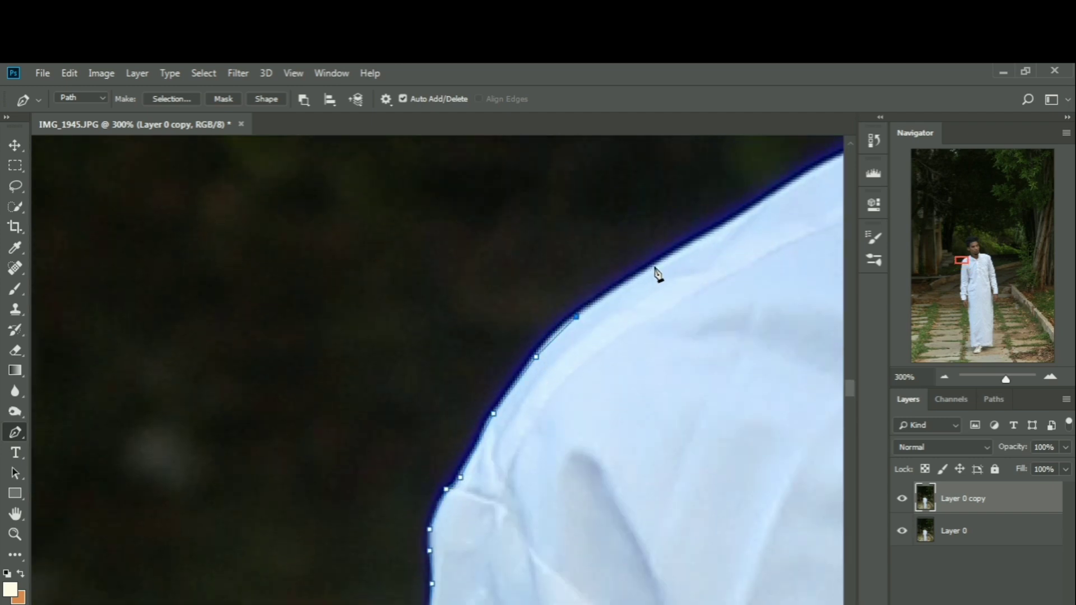
{"action": "left_click", "coordinate": [654, 280]}
{"action": "scroll", "coordinate": [654, 279], "scroll_direction": "up", "scroll_amount": 2}
Step: Continue along the top of the shoulder and close the path at its starting point by the collar
{"action": "scroll", "coordinate": [654, 279], "scroll_direction": "up", "scroll_amount": 2}
{"action": "scroll", "coordinate": [654, 279], "scroll_direction": "right", "scroll_amount": 6}
{"action": "left_click", "coordinate": [366, 339]}
{"action": "left_click", "coordinate": [462, 296]}
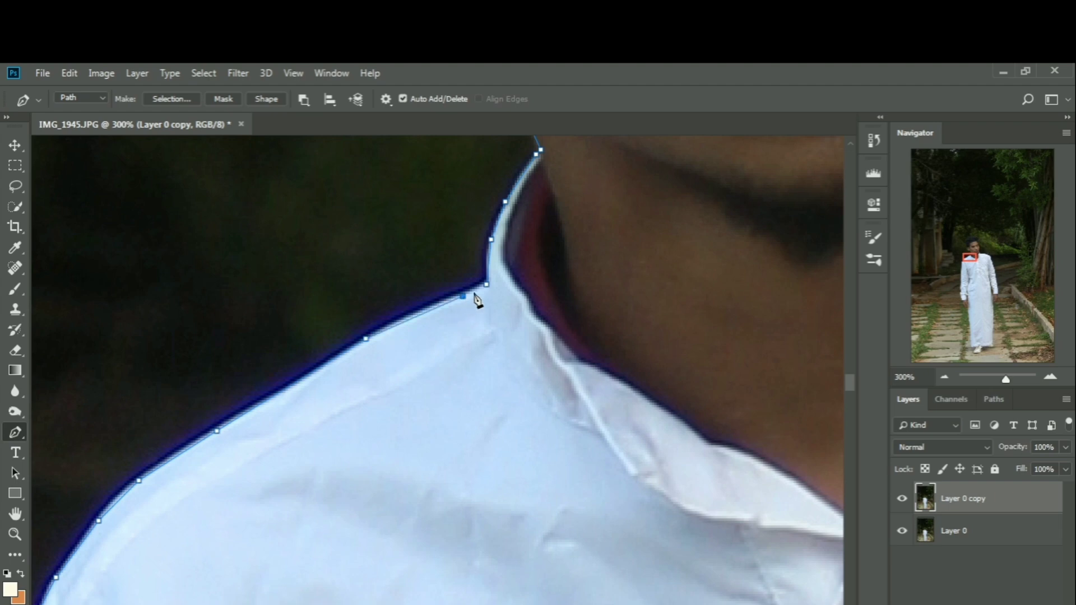
{"action": "left_click", "coordinate": [487, 284]}
Step: Convert the closed path around the man into a selection
{"action": "right_click", "coordinate": [592, 356]}
{"action": "left_click", "coordinate": [636, 388]}
{"action": "left_click", "coordinate": [617, 204]}
Step: Hide Layer 0 and mask Layer 0 copy from the selection, inverting the mask to isolate the man
{"action": "left_click", "coordinate": [901, 531]}
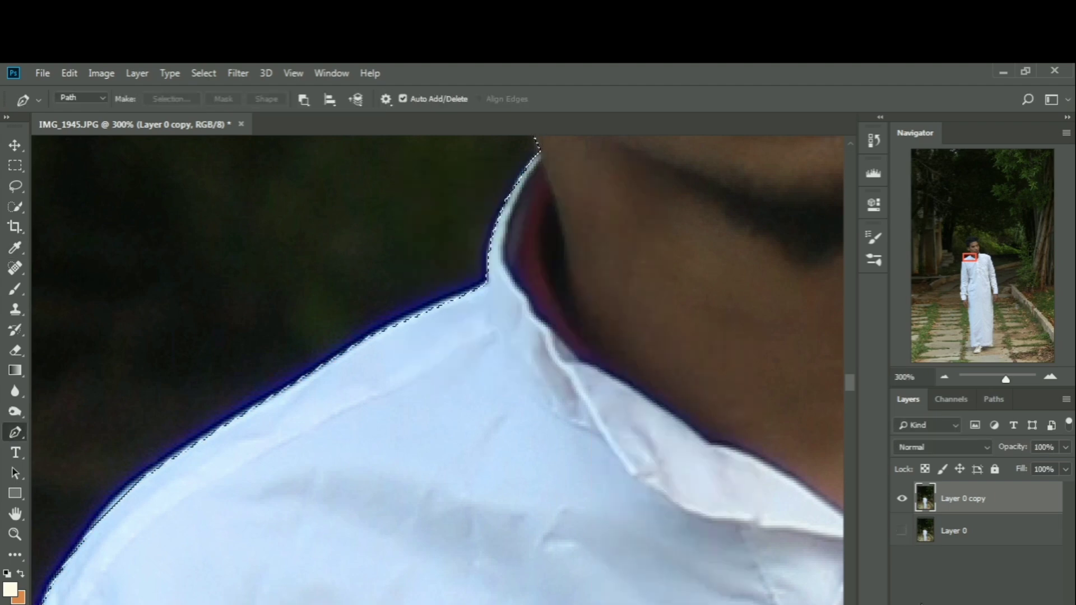
{"action": "left_click", "coordinate": [963, 604]}
{"action": "key", "text": "ctrl+i"}
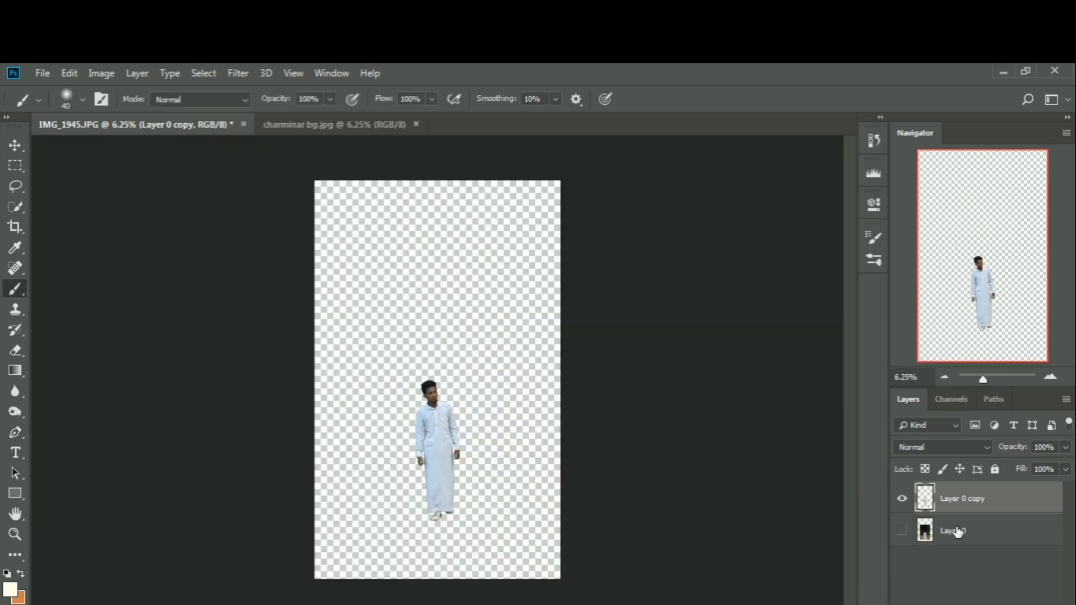
Step: Bring the charminar bg.jpg image into the portrait document, placed directly above Layer 0 and behind the cut-out man
{"action": "left_click", "coordinate": [958, 531]}
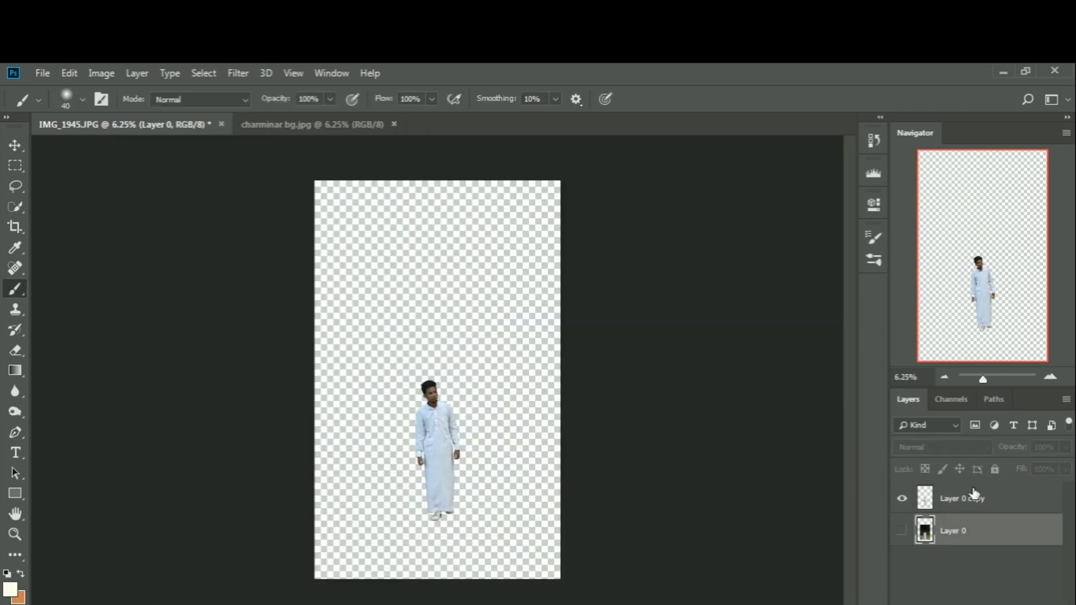
{"action": "left_click", "coordinate": [317, 124]}
{"action": "left_click", "coordinate": [15, 145]}
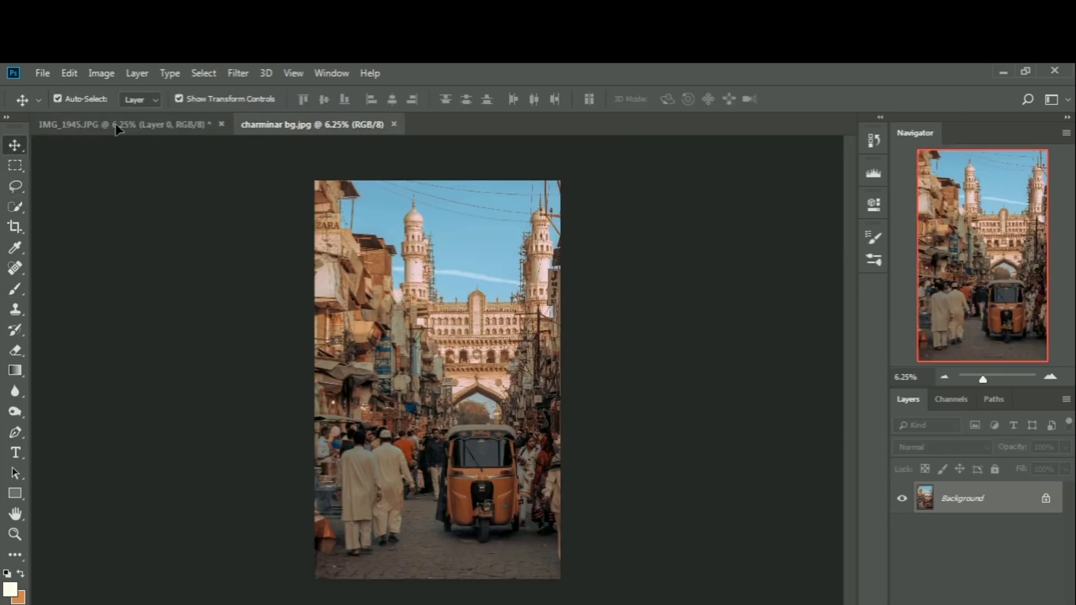
{"action": "left_click_drag", "start_coordinate": [118, 129], "coordinate": [482, 391]}
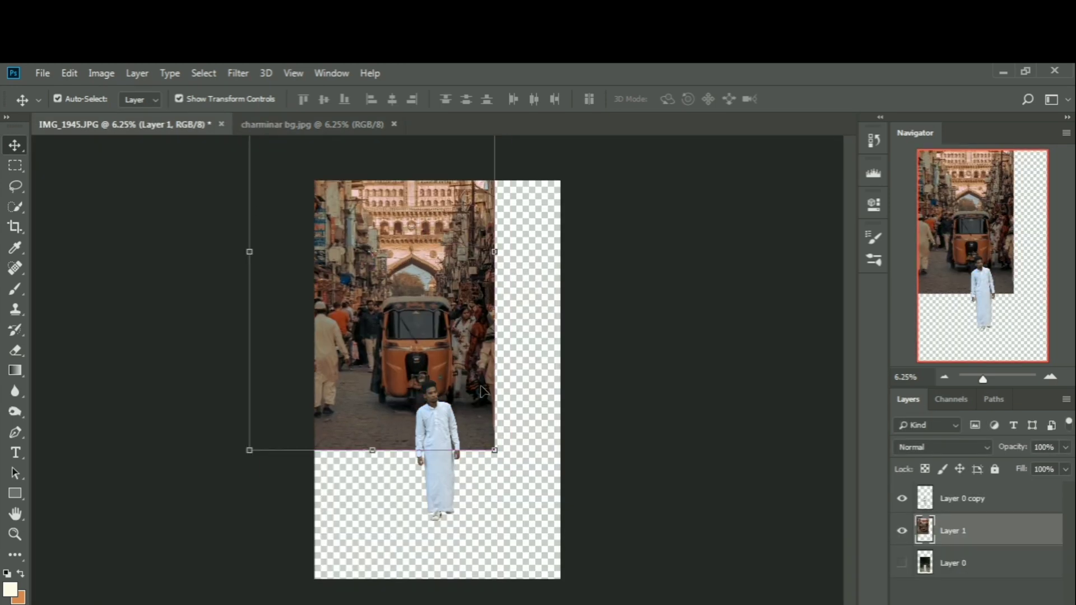
Step: Fit the street background to the full canvas, then move the cut-out man down into the street's foreground
{"action": "left_click_drag", "start_coordinate": [496, 447], "coordinate": [535, 460]}
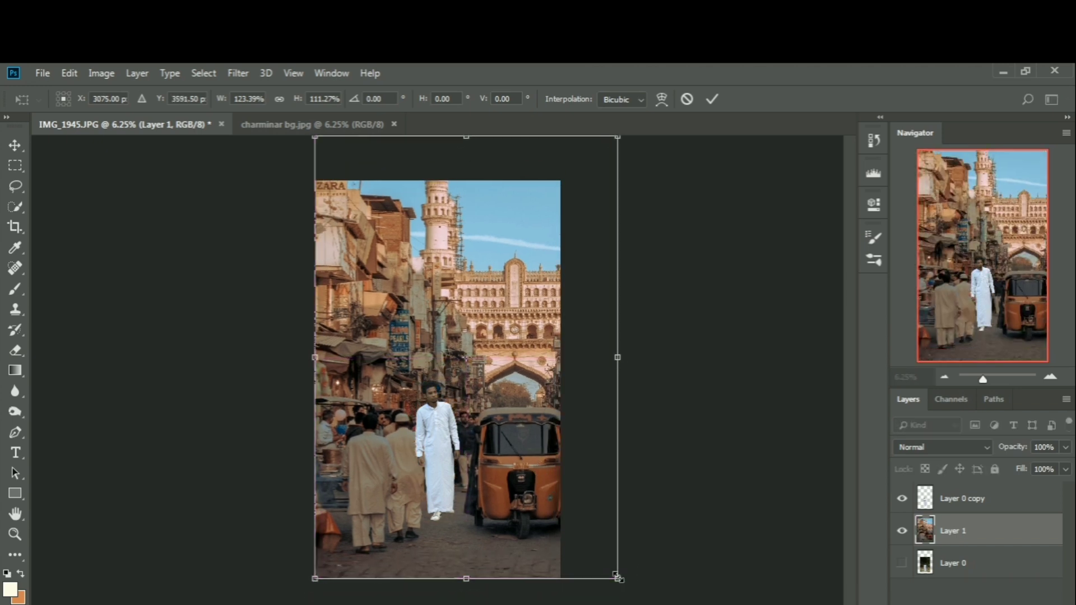
{"action": "left_click_drag", "start_coordinate": [617, 577], "coordinate": [561, 573]}
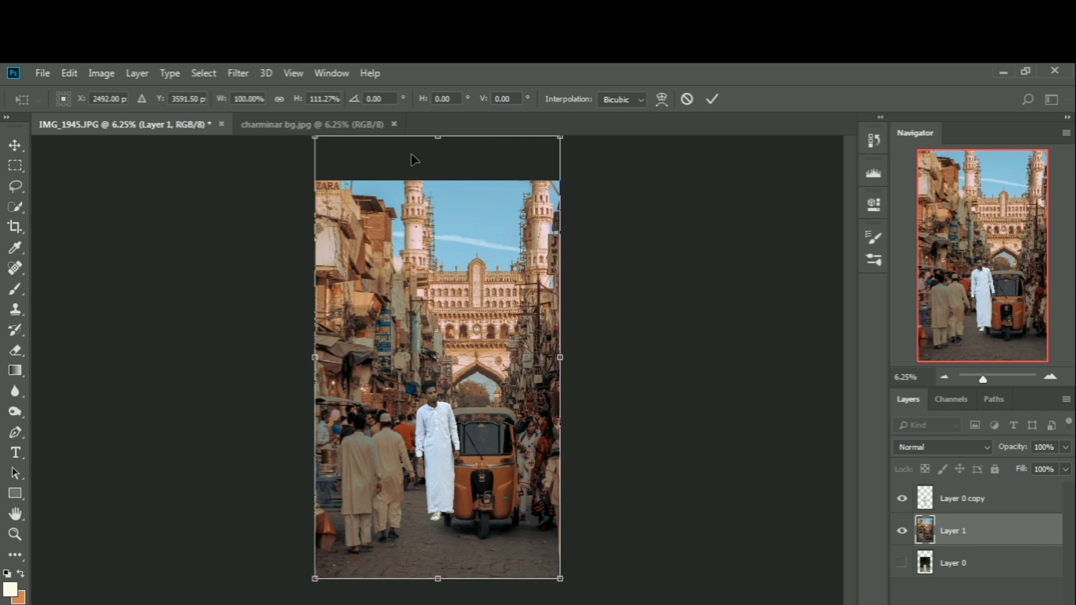
{"action": "left_click_drag", "start_coordinate": [438, 136], "coordinate": [436, 180]}
{"action": "left_click", "coordinate": [712, 99]}
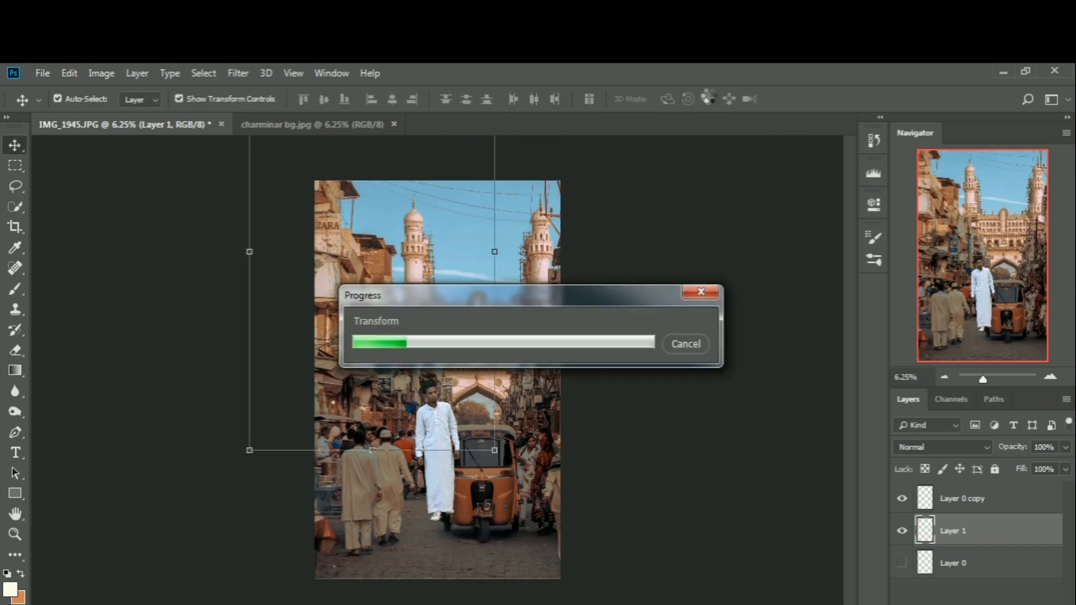
{"action": "left_click_drag", "start_coordinate": [438, 466], "coordinate": [445, 525]}
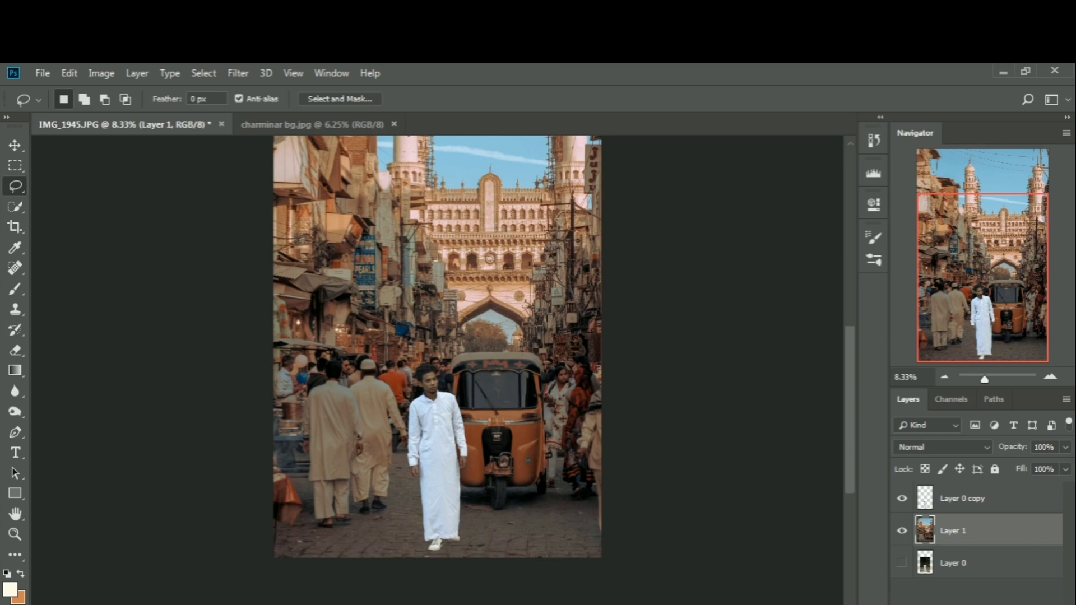
Step: Add a Brightness/Contrast adjustment layer above the street background and set its brightness to 40
{"action": "left_click", "coordinate": [982, 604]}
{"action": "left_click", "coordinate": [989, 390]}
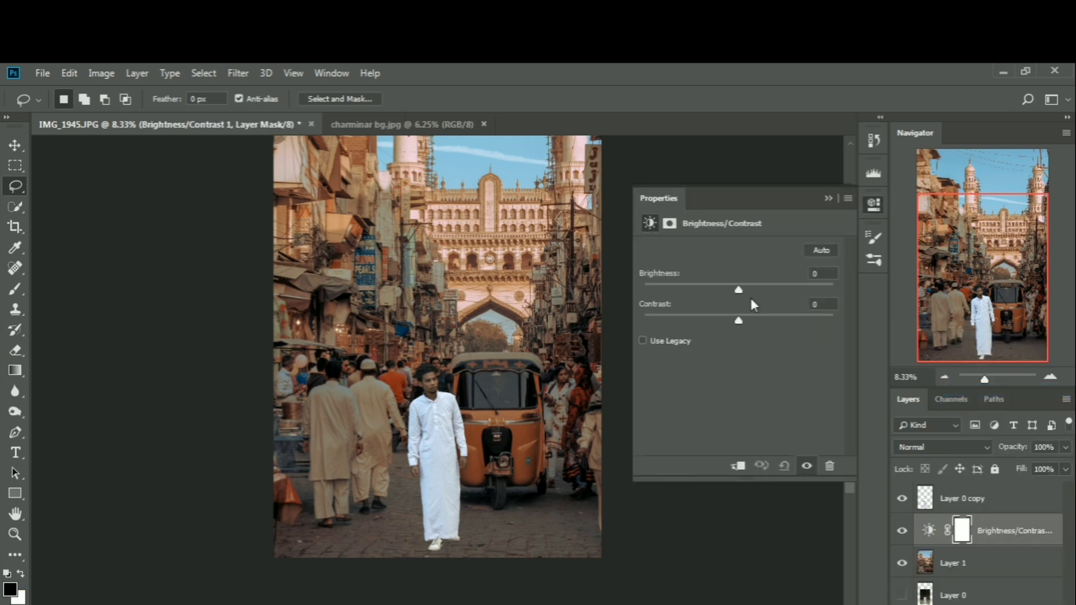
{"action": "left_click_drag", "start_coordinate": [738, 287], "coordinate": [765, 293]}
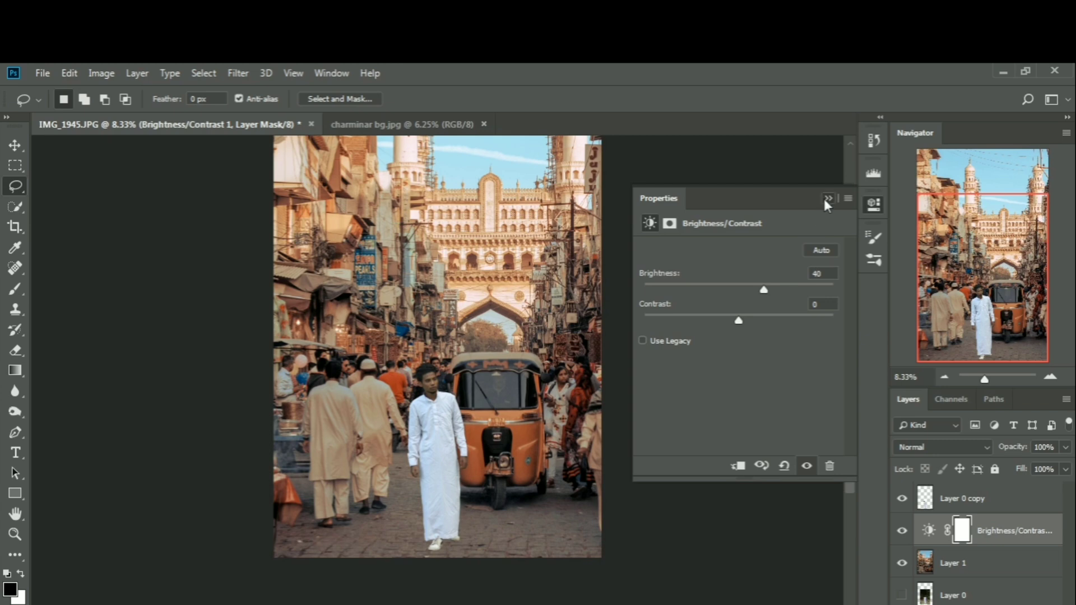
Step: Compare the street background with the Brightness/Contrast adjustment hidden and shown
{"action": "left_click", "coordinate": [827, 199]}
{"action": "left_click", "coordinate": [903, 531]}
{"action": "left_click", "coordinate": [903, 532]}
{"action": "key", "text": "ctrl+minus"}
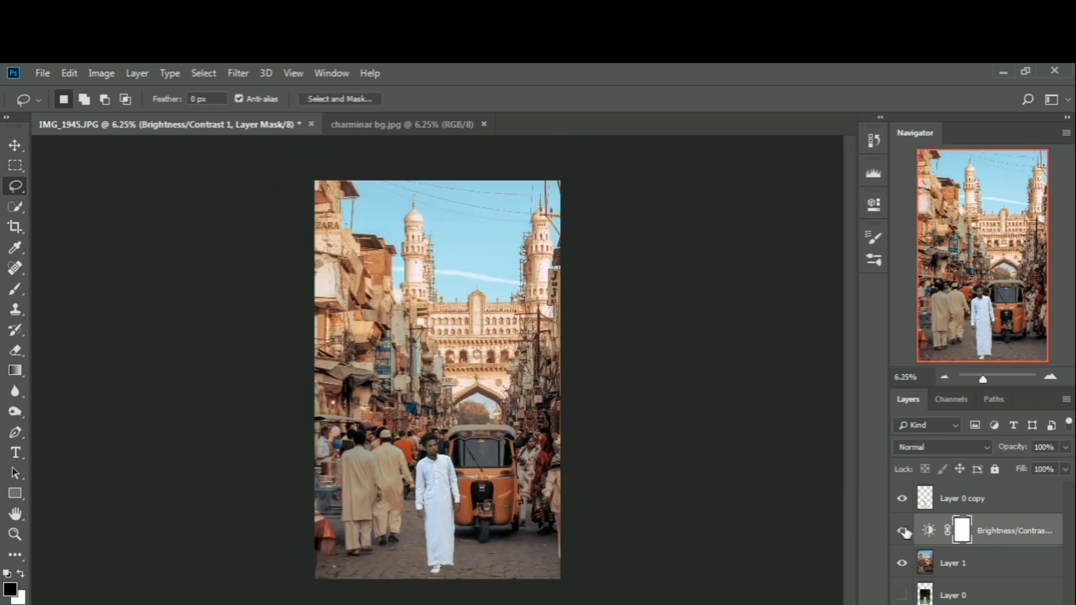
{"action": "key", "text": "ctrl+plus"}
{"action": "left_click", "coordinate": [903, 531]}
{"action": "left_click", "coordinate": [903, 531]}
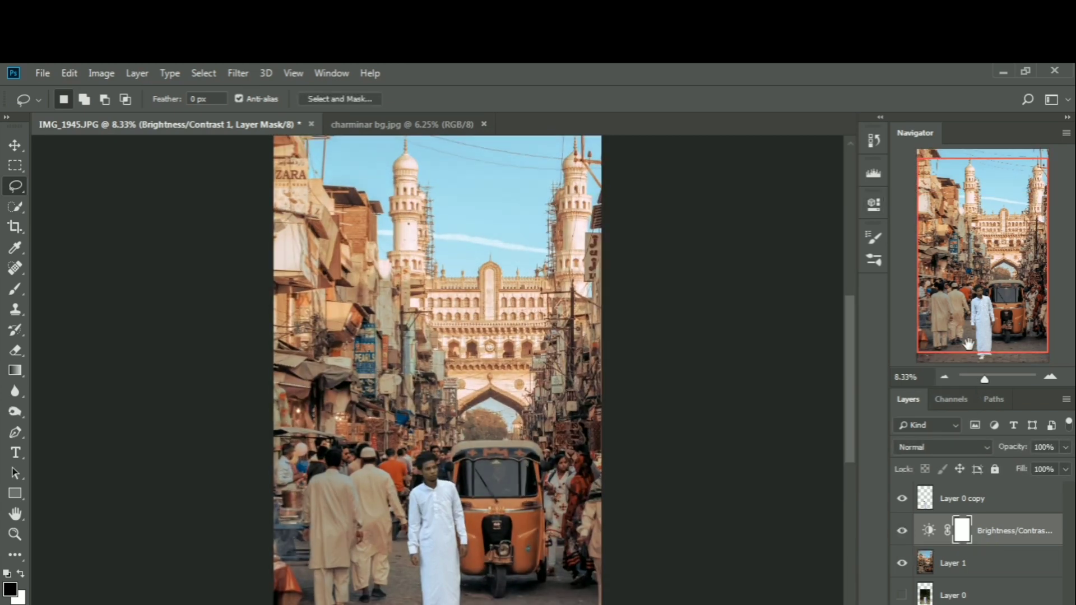
{"action": "left_click_drag", "start_coordinate": [978, 305], "coordinate": [982, 345]}
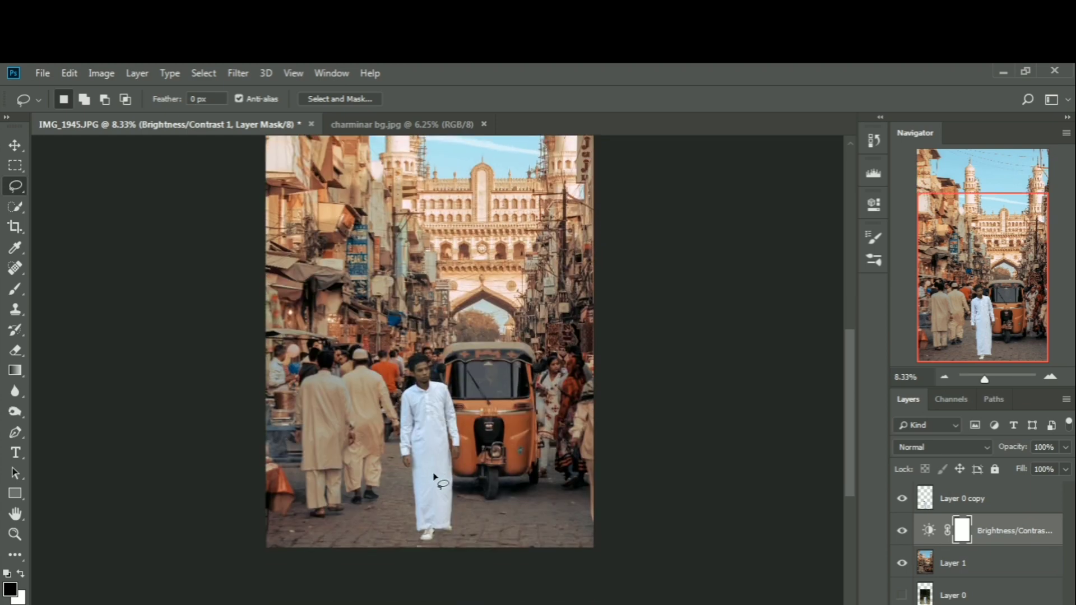
Step: Apply a 10 px Tilt-Shift blur to the street background on Layer 1, with the focus line across the man's feet
{"action": "left_click", "coordinate": [985, 564]}
{"action": "left_click", "coordinate": [238, 74]}
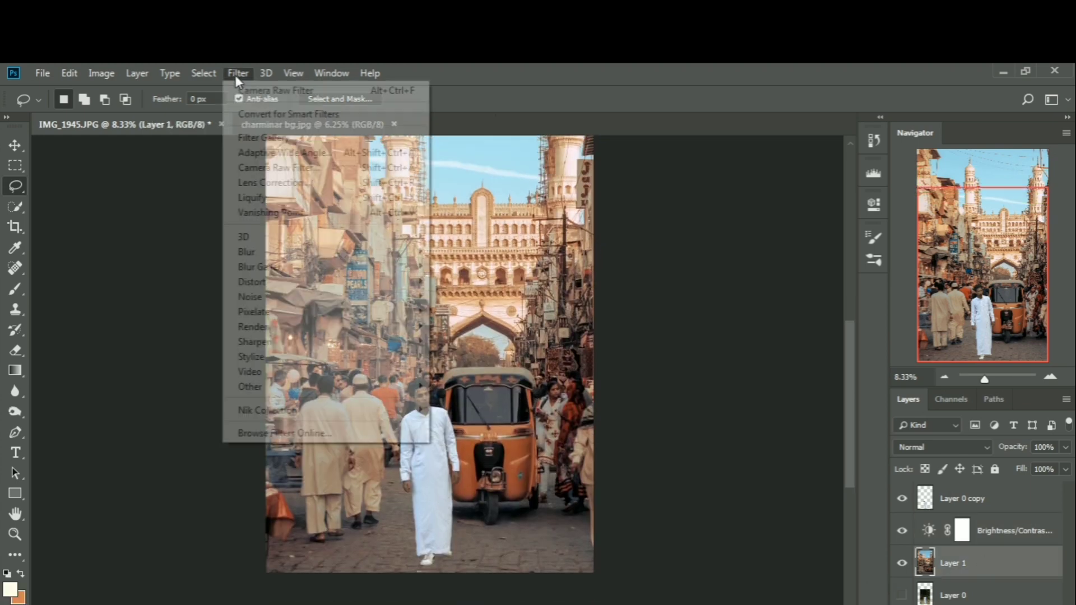
{"action": "mouse_move", "coordinate": [264, 266]}
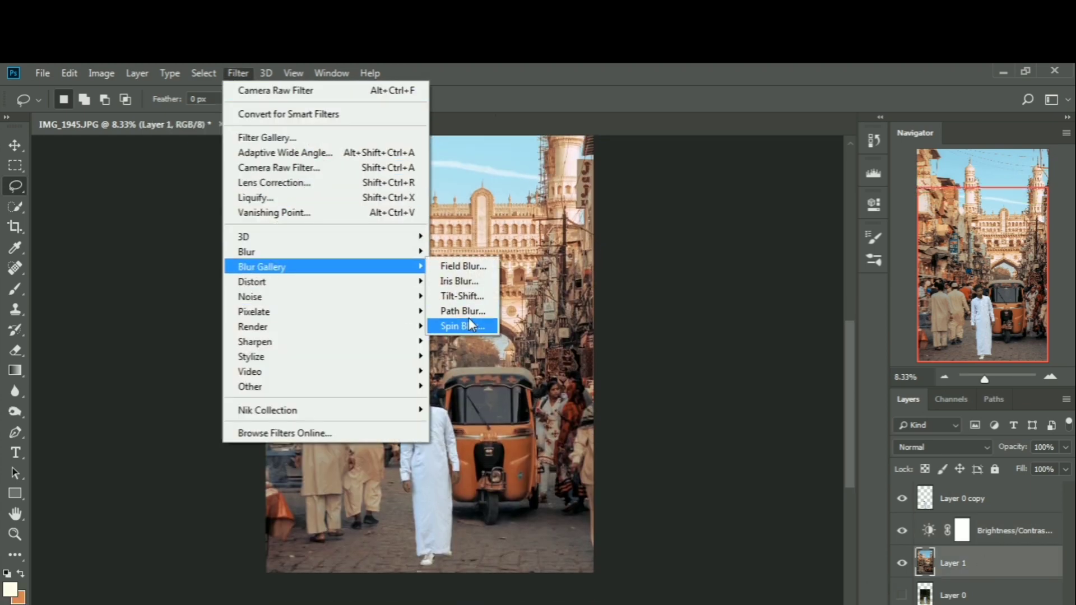
{"action": "left_click", "coordinate": [470, 295]}
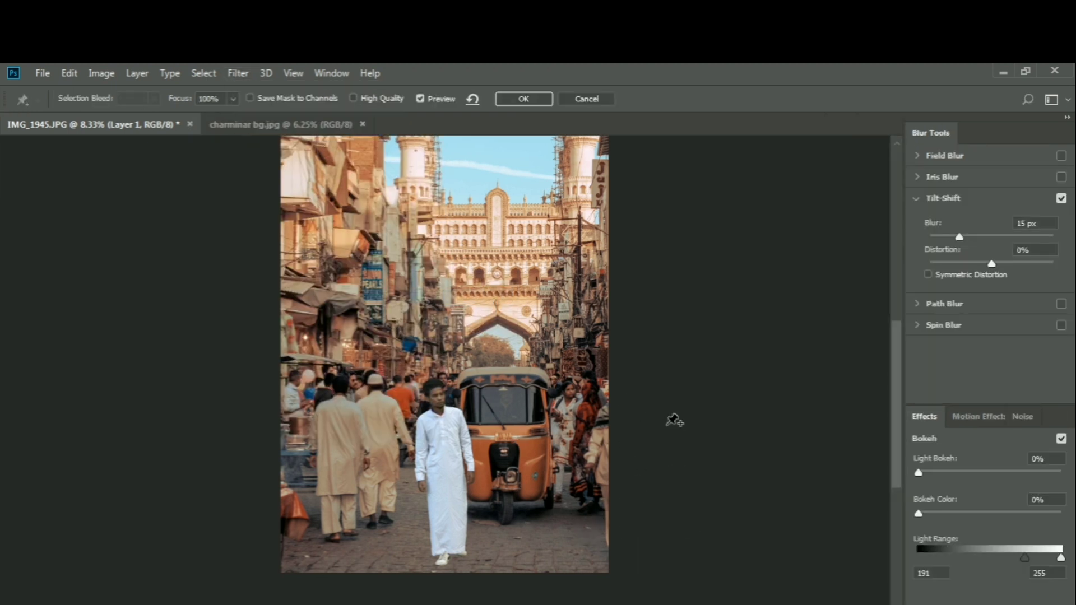
{"action": "left_click_drag", "start_coordinate": [444, 307], "coordinate": [474, 515]}
{"action": "left_click_drag", "start_coordinate": [523, 425], "coordinate": [521, 506]}
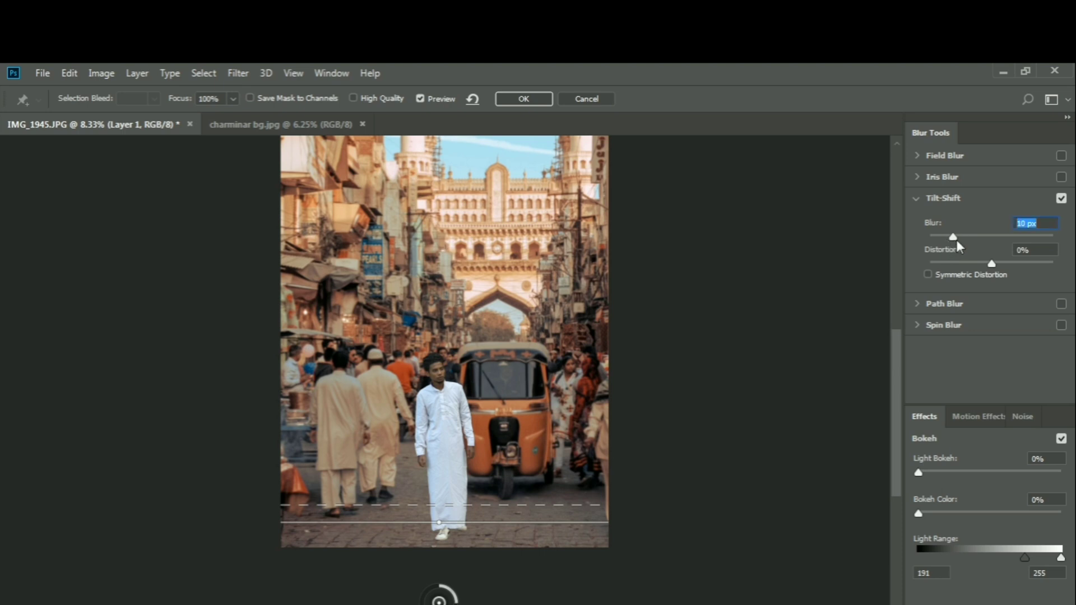
{"action": "left_click", "coordinate": [523, 99]}
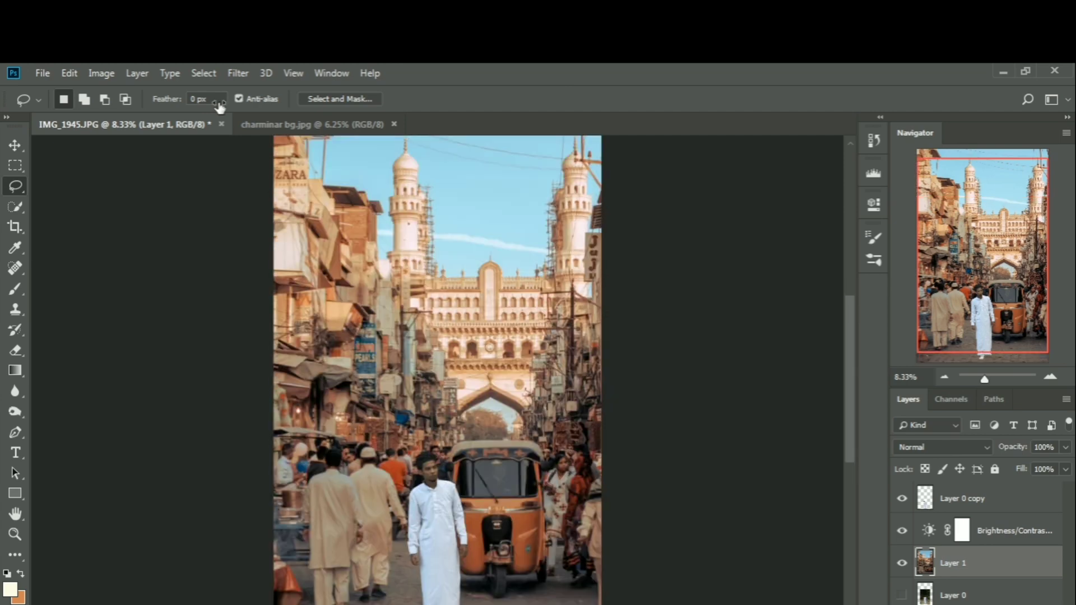
Step: Create a new layer directly above the Brightness/Contrast adjustment and ready the Brush tool with black as the foreground colour
{"action": "key", "text": "ctrl+plus"}
{"action": "key", "text": "ctrl+plus"}
{"action": "key", "text": "ctrl+plus"}
{"action": "key", "text": "ctrl+plus"}
{"action": "key", "text": "ctrl+plus"}
{"action": "key", "text": "ctrl+plus"}
{"action": "left_click", "coordinate": [980, 304]}
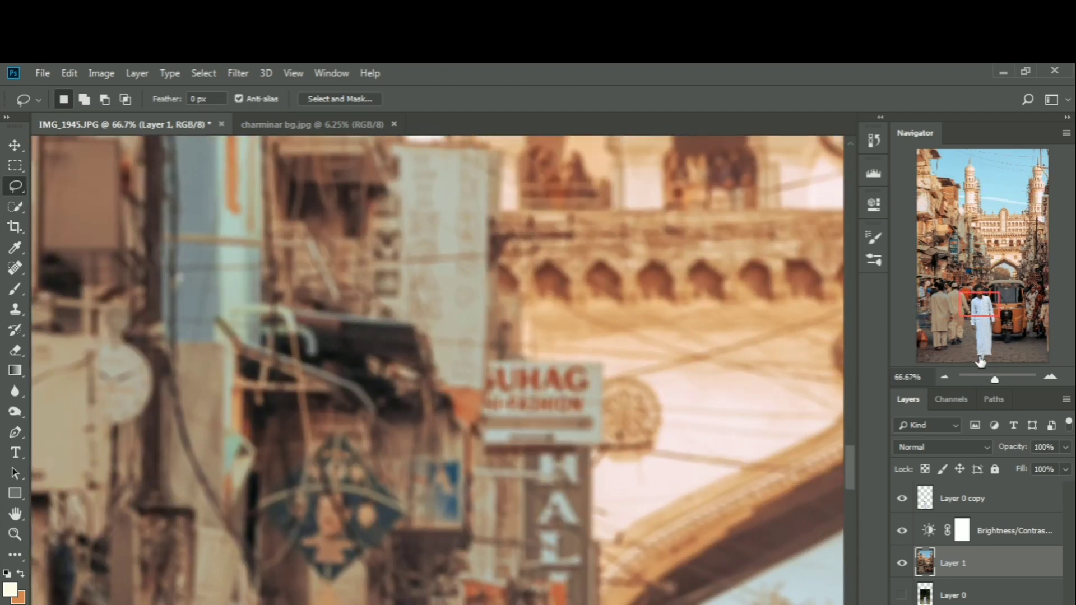
{"action": "left_click", "coordinate": [985, 539]}
{"action": "key", "text": "ctrl+shift+alt+n"}
{"action": "left_click_drag", "start_coordinate": [982, 329], "coordinate": [978, 352]}
{"action": "key", "text": "b"}
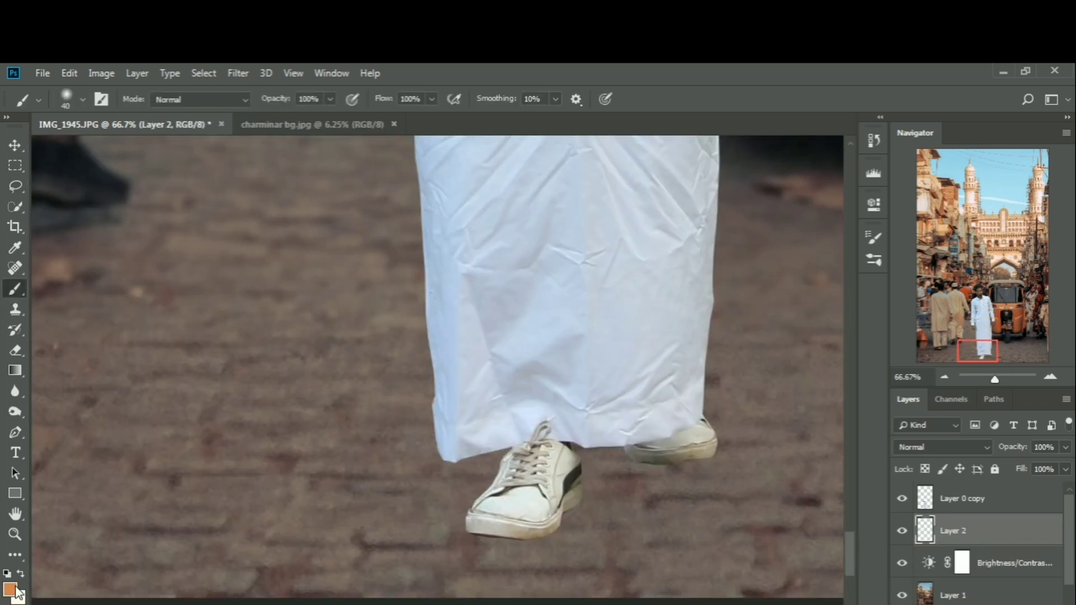
{"action": "left_click", "coordinate": [11, 589]}
{"action": "left_click_drag", "start_coordinate": [799, 246], "coordinate": [623, 316]}
{"action": "left_click", "coordinate": [989, 106]}
Step: Paint black contact shadows beneath and beside both shoes with a soft 86 px brush on Layer 2
{"action": "scroll", "coordinate": [643, 421], "scroll_direction": "down", "scroll_amount": 2}
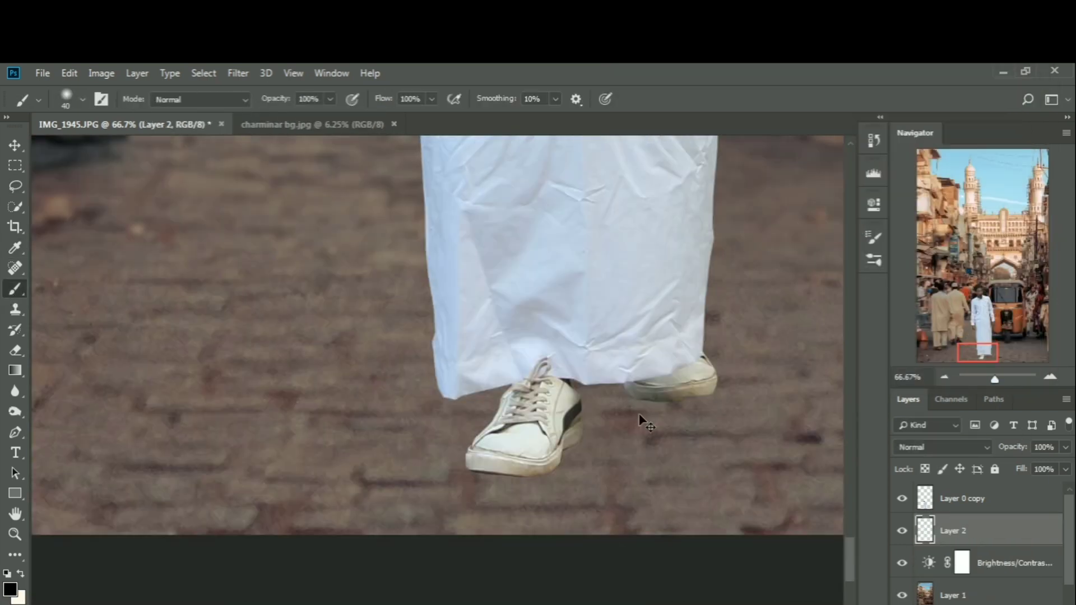
{"action": "key", "text": "ctrl+plus"}
{"action": "left_click_drag", "start_coordinate": [975, 351], "coordinate": [984, 359]}
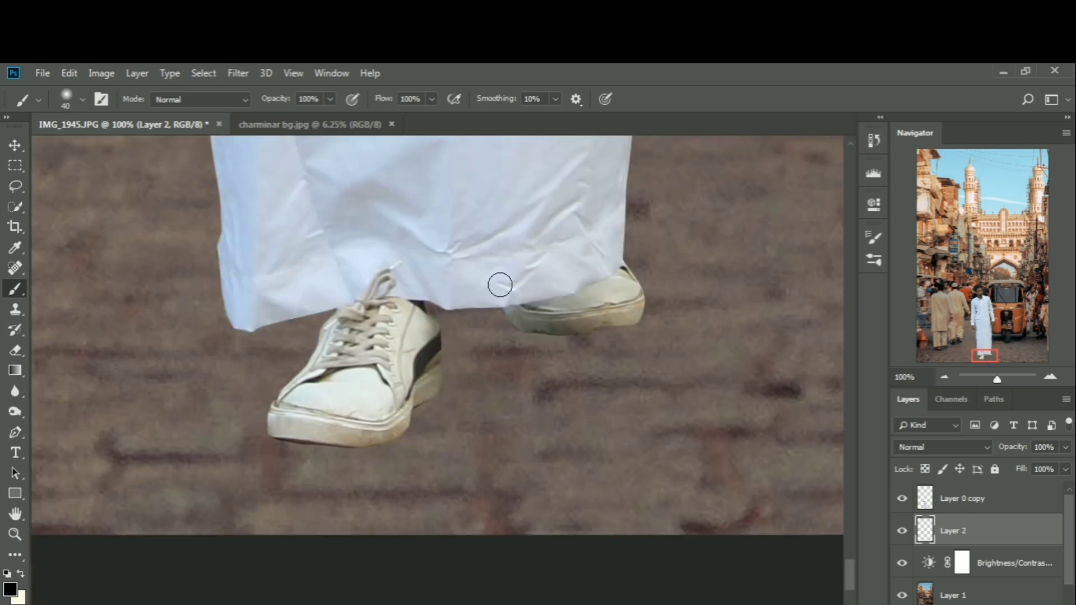
{"action": "right_click", "coordinate": [500, 285]}
{"action": "left_click_drag", "start_coordinate": [611, 324], "coordinate": [627, 324]}
{"action": "left_click", "coordinate": [396, 389]}
{"action": "key", "text": "ctrl+minus"}
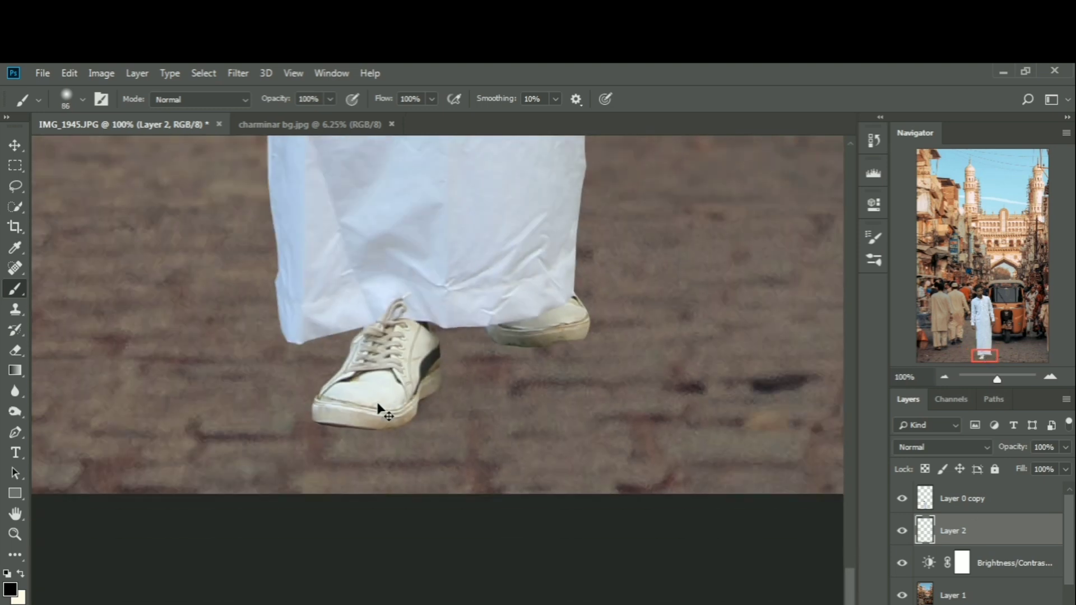
{"action": "scroll", "coordinate": [388, 414], "scroll_direction": "up", "scroll_amount": 4}
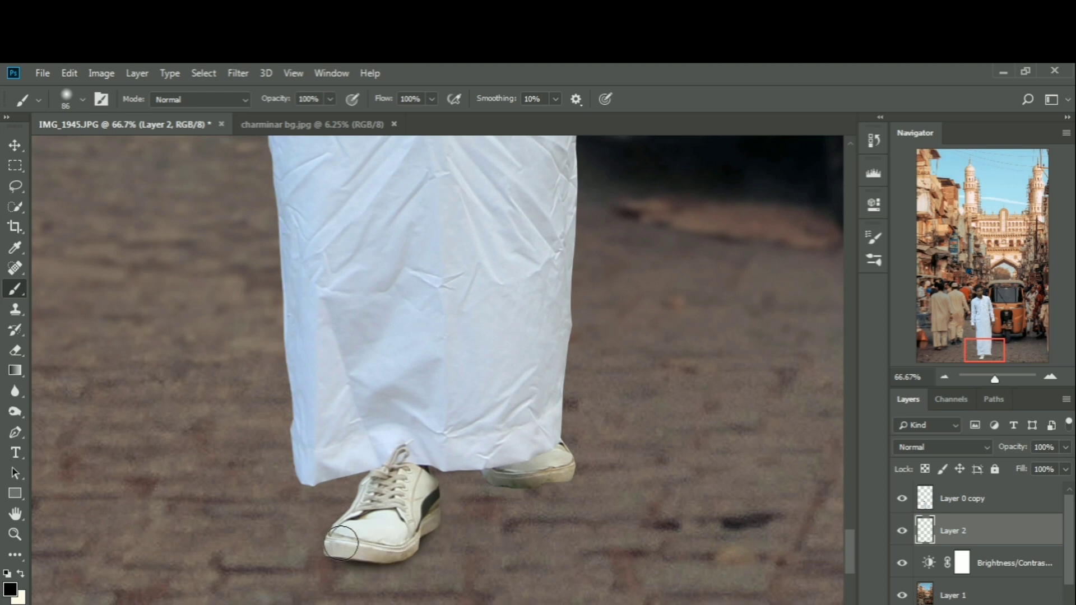
{"action": "left_click_drag", "start_coordinate": [501, 468], "coordinate": [569, 457]}
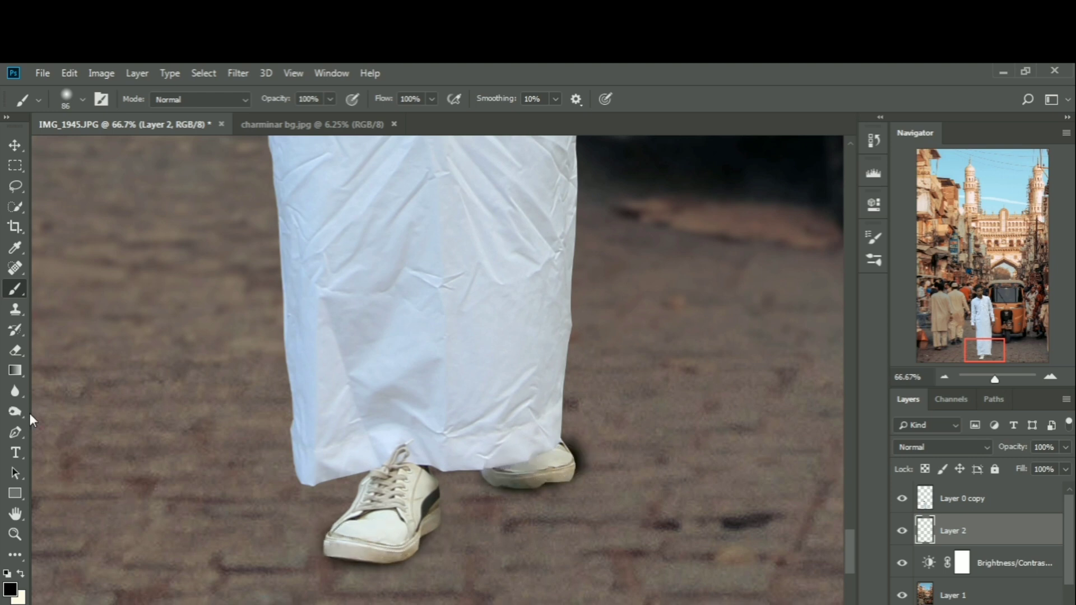
Step: Undo the stray brush stroke and erase the excess shadow around the shoes with a soft 180 px eraser
{"action": "mouse_move", "coordinate": [329, 516]}
{"action": "left_mouse_down"}
{"action": "mouse_move", "coordinate": [307, 526]}
{"action": "mouse_move", "coordinate": [328, 519]}
{"action": "left_mouse_up"}
{"action": "key", "text": "ctrl+z"}
{"action": "left_click", "coordinate": [15, 350]}
{"action": "right_click", "coordinate": [360, 521]}
{"action": "mouse_move", "coordinate": [507, 418]}
{"action": "left_mouse_down"}
{"action": "mouse_move", "coordinate": [541, 418]}
{"action": "mouse_move", "coordinate": [624, 457]}
{"action": "mouse_move", "coordinate": [655, 489]}
{"action": "left_mouse_up"}
{"action": "left_click", "coordinate": [288, 506]}
{"action": "key", "text": "ctrl+minus"}
{"action": "key", "text": "ctrl+minus"}
{"action": "key", "text": "ctrl+minus"}
{"action": "key", "text": "ctrl+minus"}
{"action": "key", "text": "ctrl+minus"}
{"action": "key", "text": "ctrl+minus"}
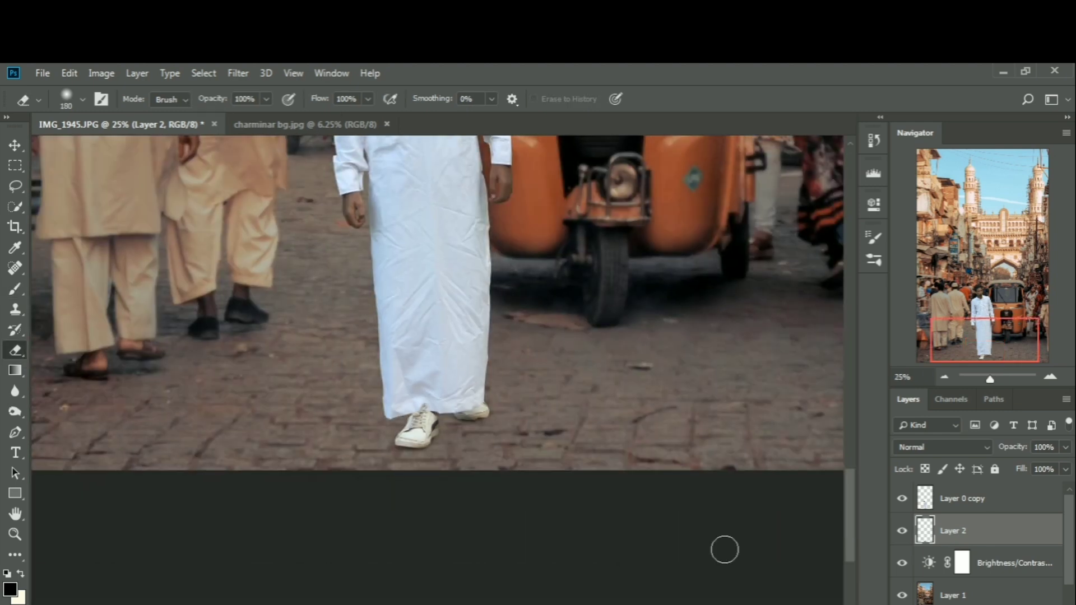
{"action": "key", "text": "ctrl+plus"}
{"action": "key", "text": "ctrl+plus"}
{"action": "key", "text": "ctrl+plus"}
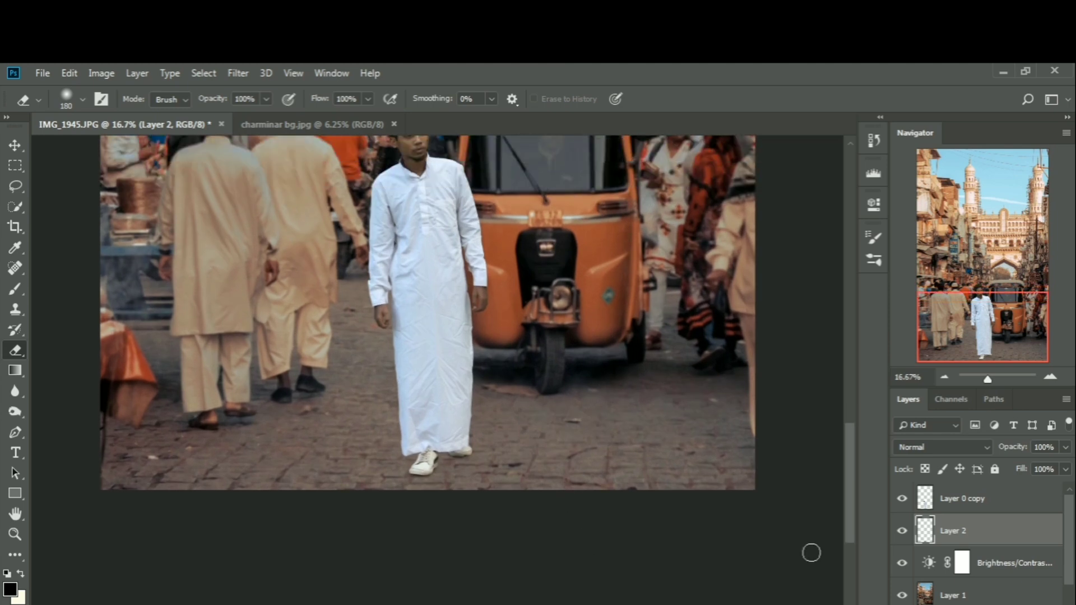
Step: Paint a soft black spot on a new layer above Layer 2 and stretch it into a wide ground shadow around the man's feet
{"action": "key", "text": "ctrl+shift+alt+n"}
{"action": "left_click", "coordinate": [16, 289]}
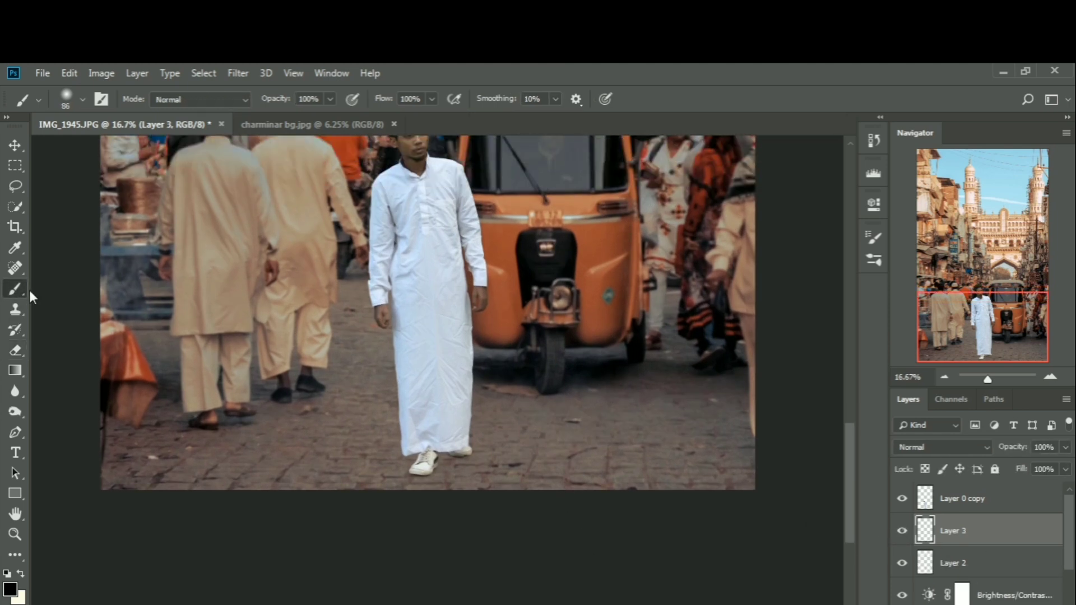
{"action": "left_click", "coordinate": [15, 146]}
{"action": "left_click_drag", "start_coordinate": [357, 426], "coordinate": [523, 380]}
{"action": "left_click_drag", "start_coordinate": [496, 413], "coordinate": [534, 462]}
{"action": "left_click_drag", "start_coordinate": [435, 492], "coordinate": [439, 500]}
{"action": "left_click_drag", "start_coordinate": [533, 463], "coordinate": [538, 463]}
{"action": "left_click_drag", "start_coordinate": [335, 463], "coordinate": [324, 463]}
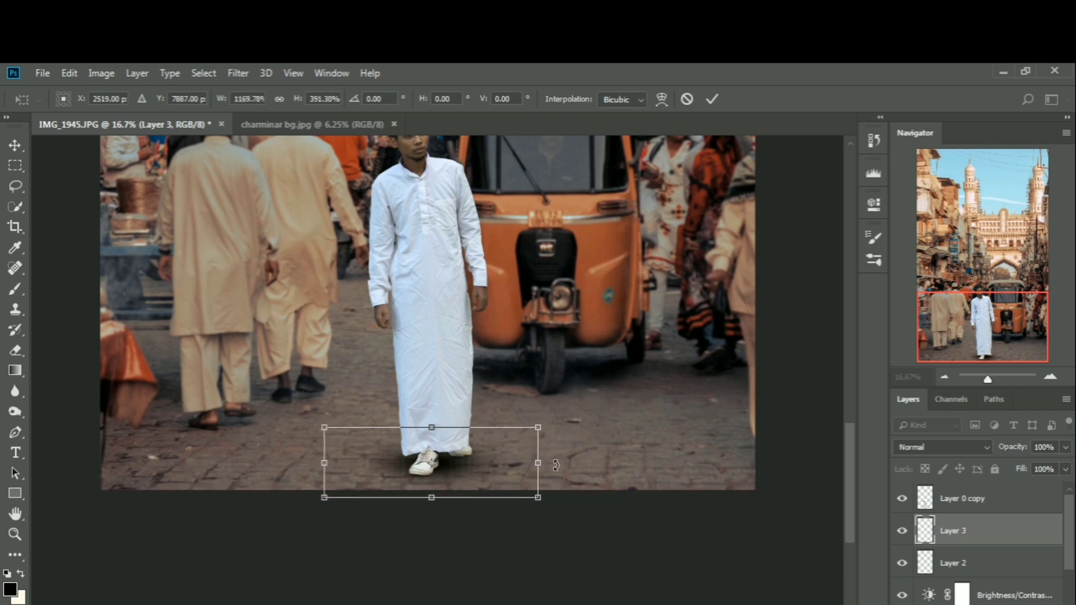
{"action": "left_click_drag", "start_coordinate": [538, 463], "coordinate": [548, 463]}
{"action": "key", "text": "Return"}
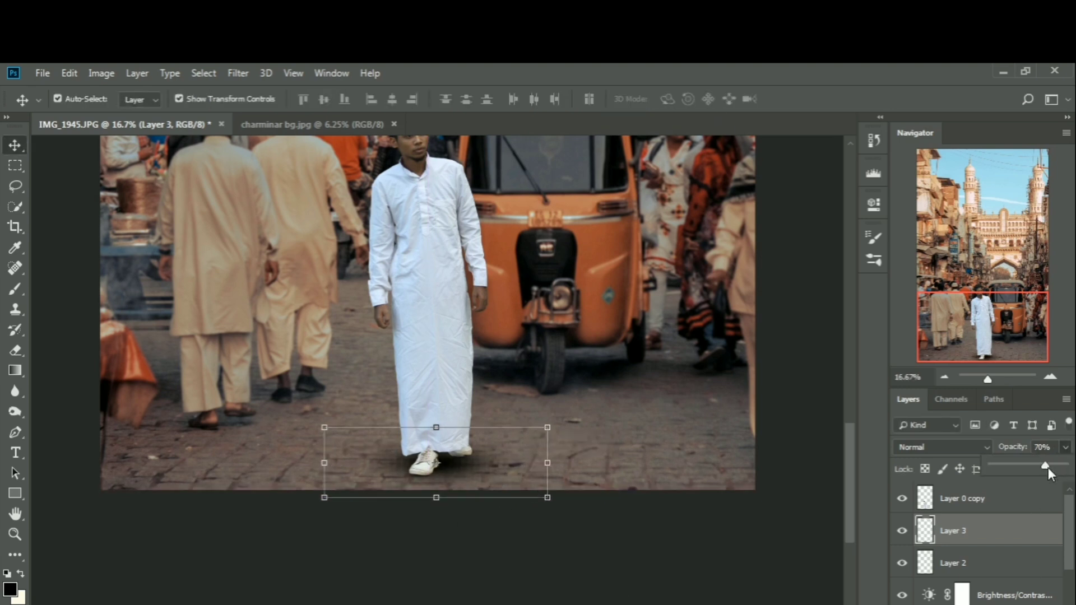
Step: Lower the opacity of the wide ground shadow on Layer 3 to 45%
{"action": "left_click_drag", "start_coordinate": [1047, 468], "coordinate": [1018, 473]}
{"action": "key", "text": "j"}
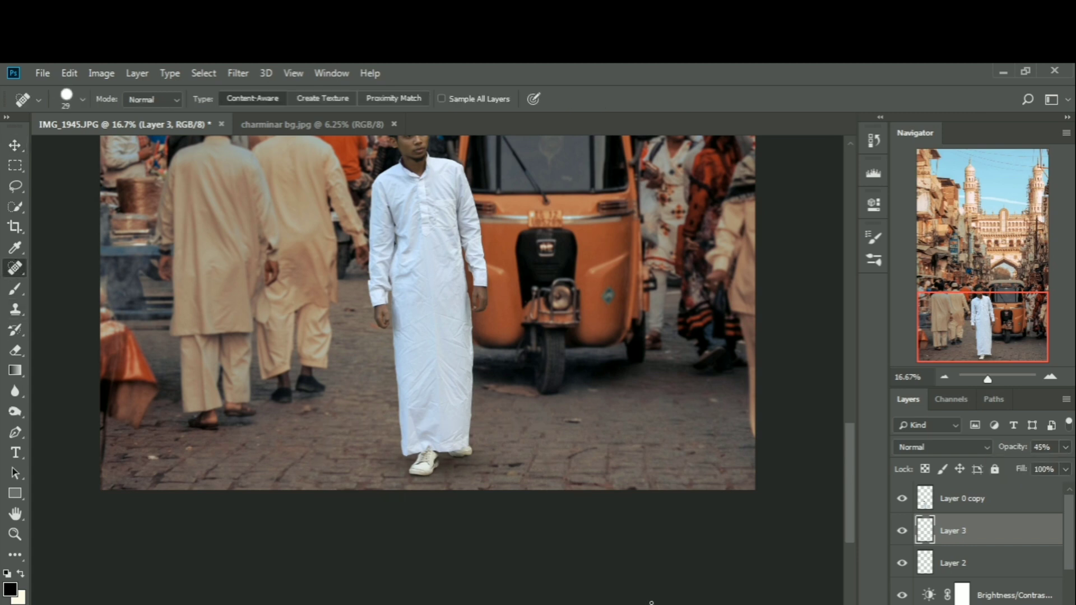
{"action": "key", "text": "ctrl+minus"}
{"action": "key", "text": "ctrl+minus"}
{"action": "key", "text": "ctrl+minus"}
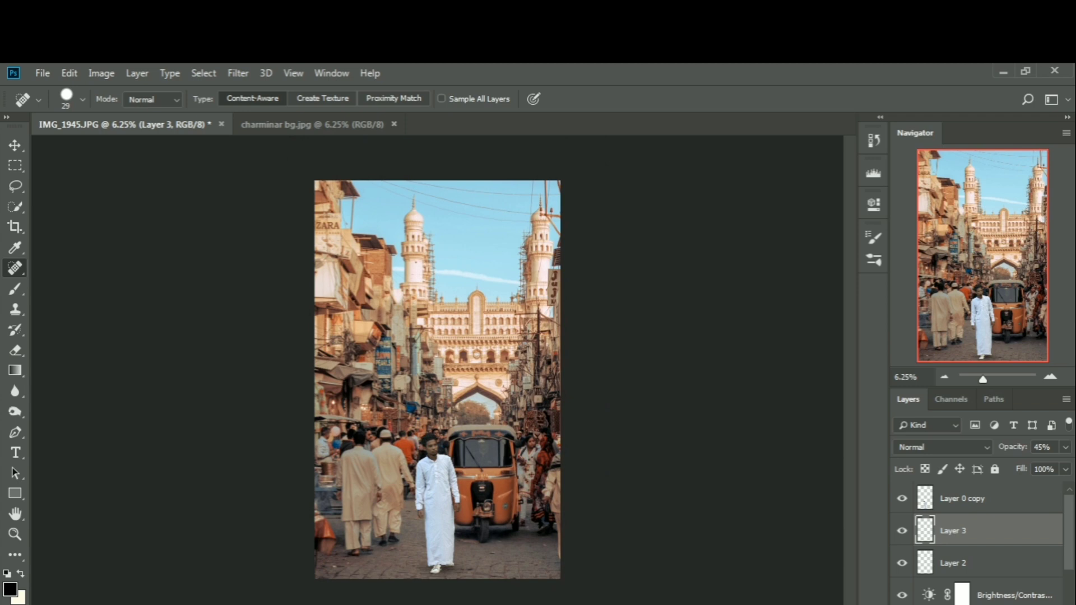
Step: Add a Hue/Saturation adjustment masked to the man's outline, with hue -180, saturation +17 and lightness -9
{"action": "left_click", "coordinate": [988, 503]}
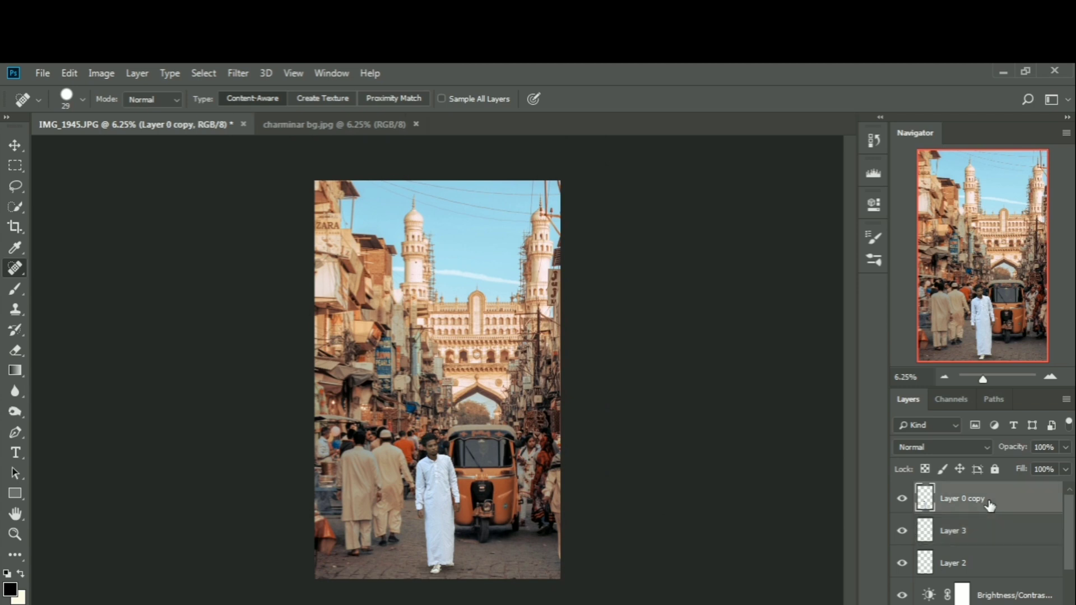
{"action": "left_click", "coordinate": [994, 603]}
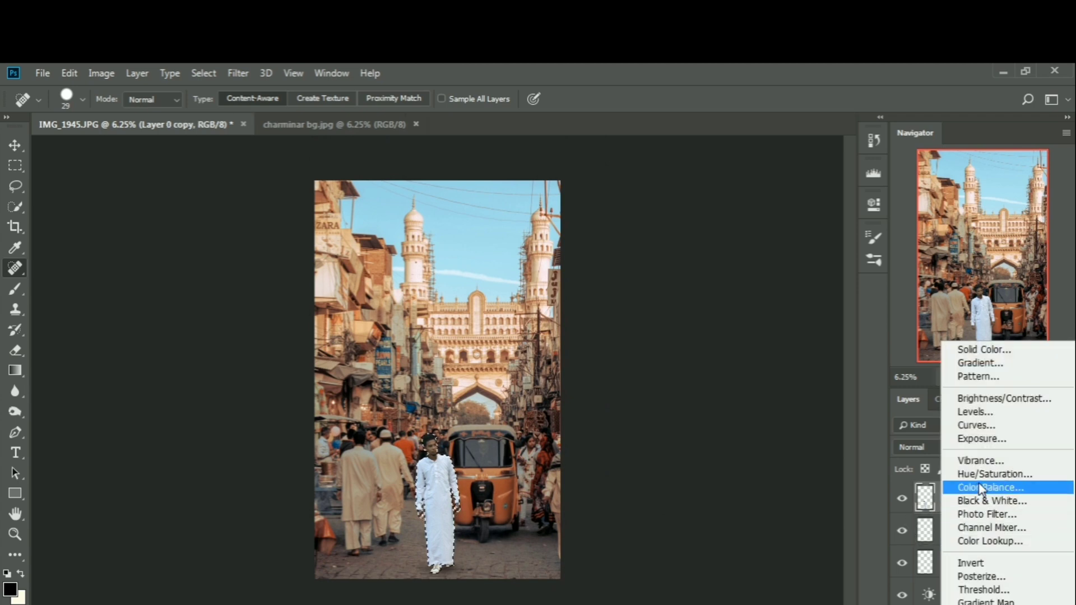
{"action": "left_click", "coordinate": [983, 473]}
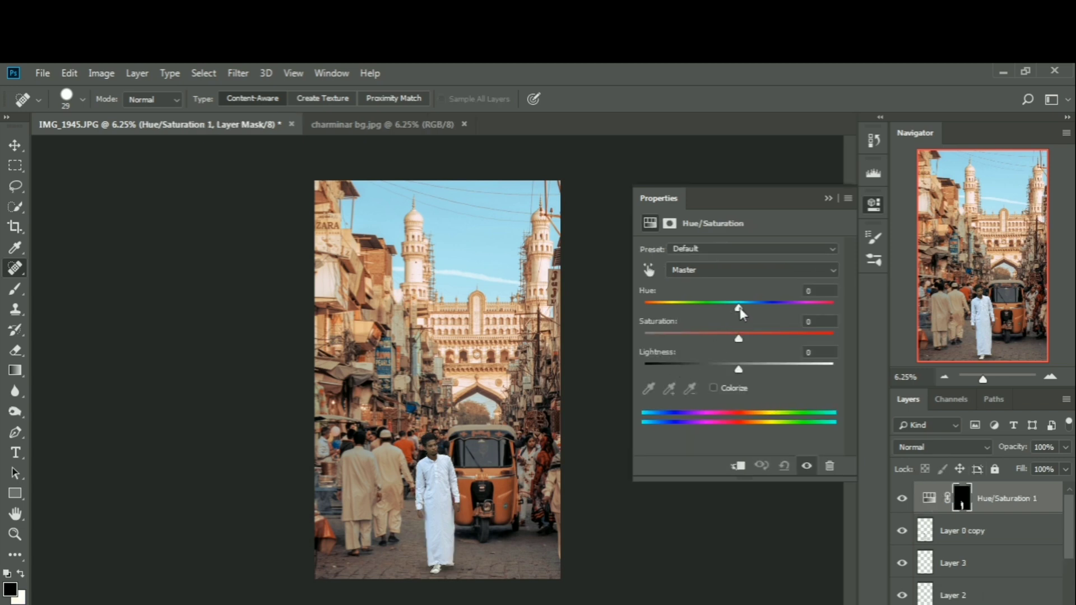
{"action": "left_click_drag", "start_coordinate": [739, 308], "coordinate": [643, 319]}
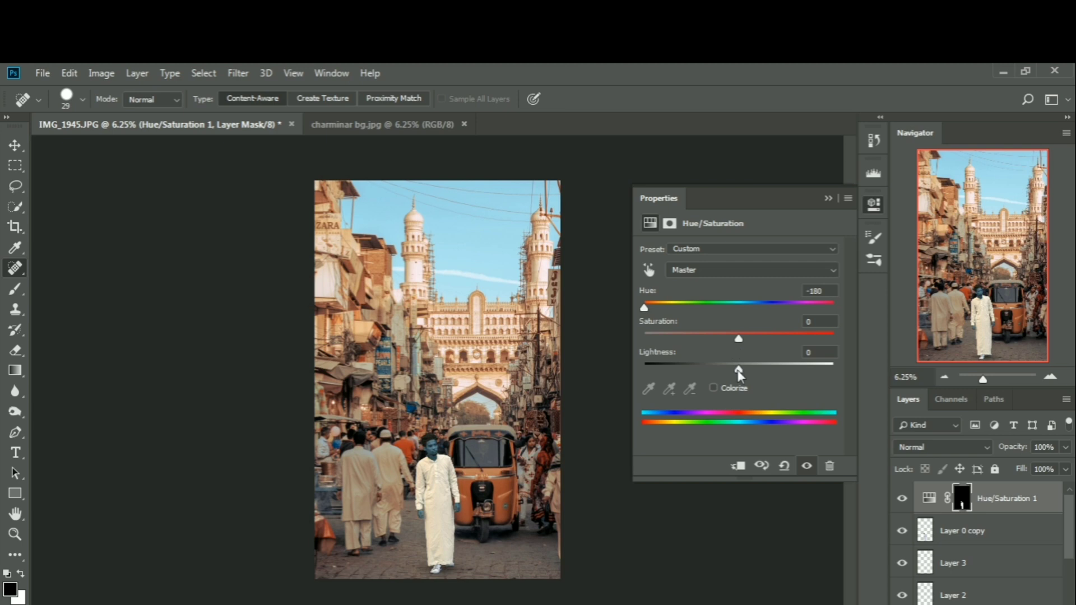
{"action": "left_click_drag", "start_coordinate": [739, 371], "coordinate": [736, 375]}
{"action": "mouse_move", "coordinate": [739, 339]}
{"action": "left_mouse_down"}
{"action": "mouse_move", "coordinate": [792, 338]}
{"action": "mouse_move", "coordinate": [746, 350]}
{"action": "left_mouse_up"}
{"action": "left_click_drag", "start_coordinate": [732, 368], "coordinate": [747, 338]}
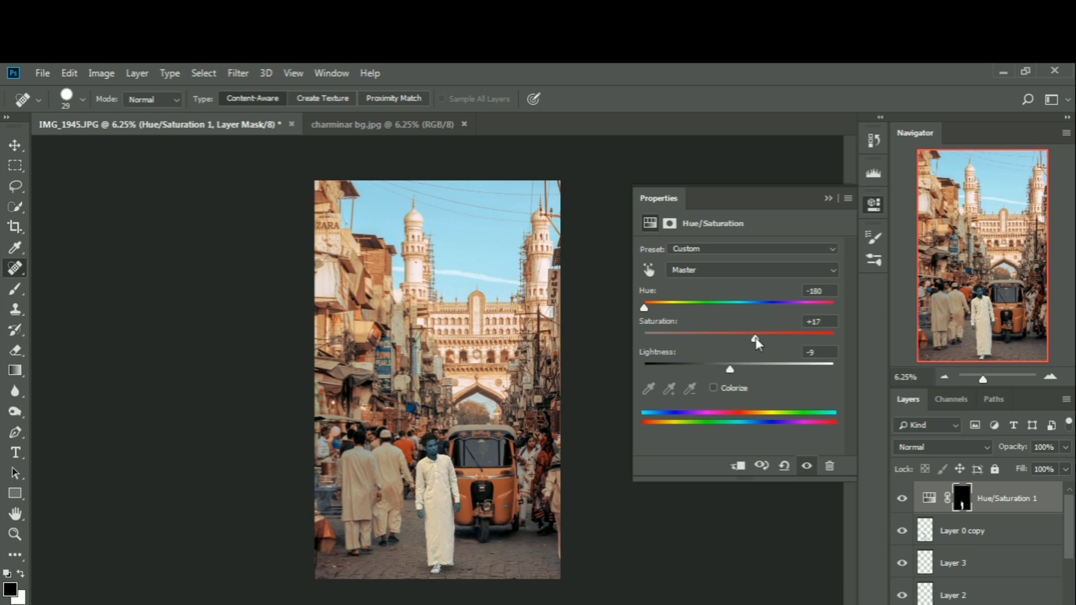
{"action": "left_click", "coordinate": [828, 199]}
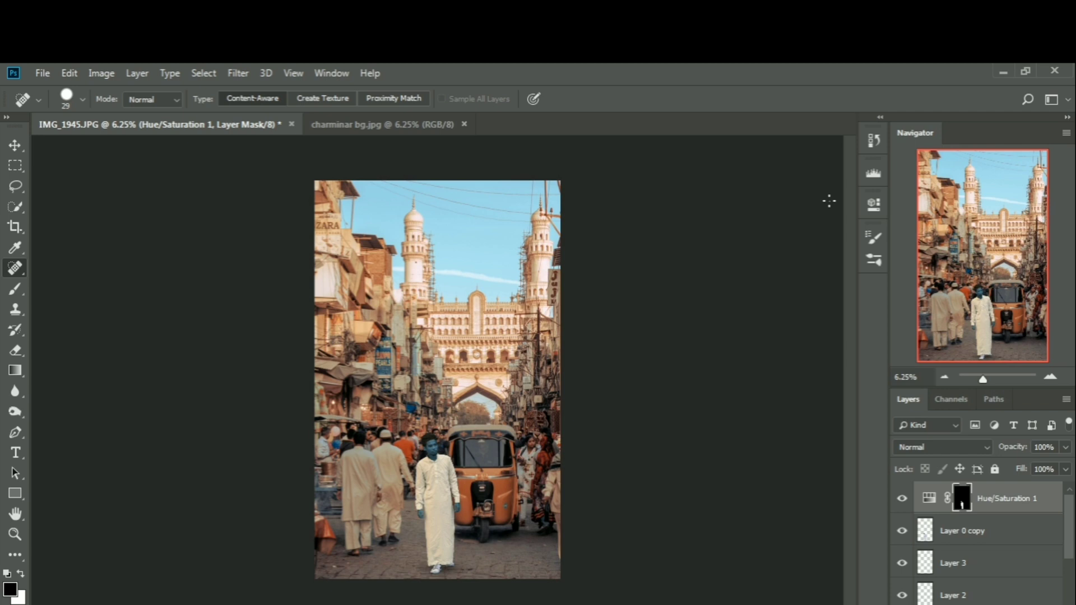
Step: Paint black over the man's face on the Hue/Saturation mask with a soft 124 px brush to restore its skin tone
{"action": "key", "text": "ctrl+plus"}
{"action": "key", "text": "ctrl+plus"}
{"action": "key", "text": "ctrl+plus"}
{"action": "key", "text": "ctrl+plus"}
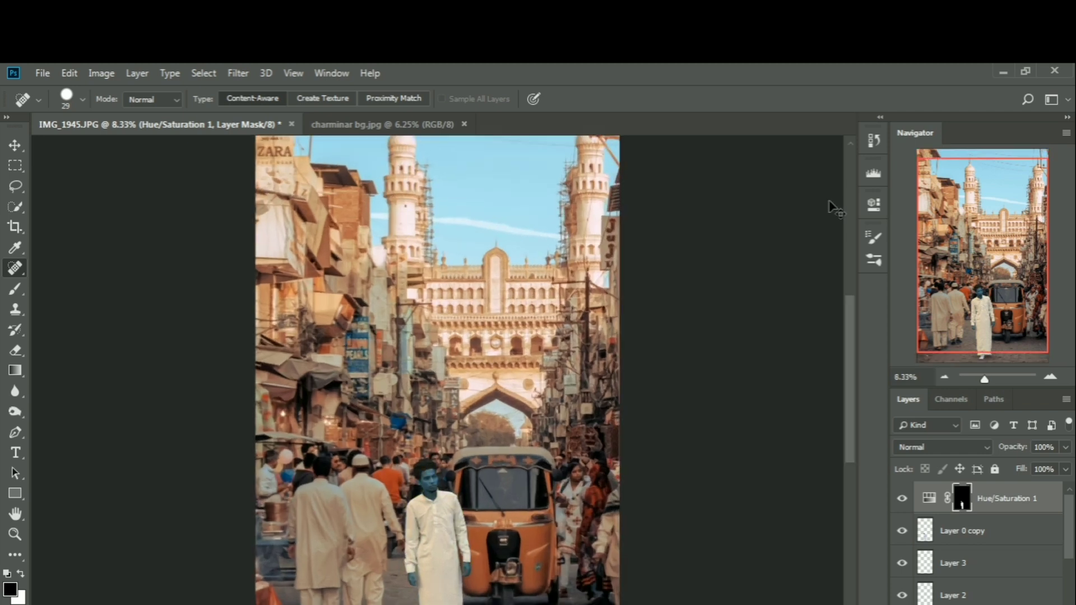
{"action": "key", "text": "ctrl+plus"}
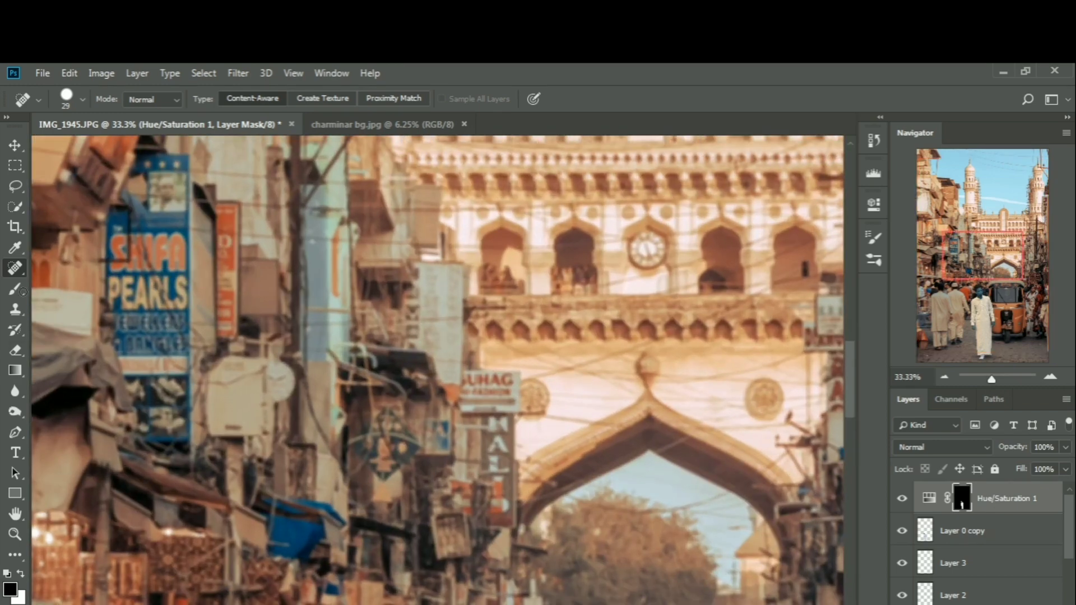
{"action": "left_click", "coordinate": [15, 291]}
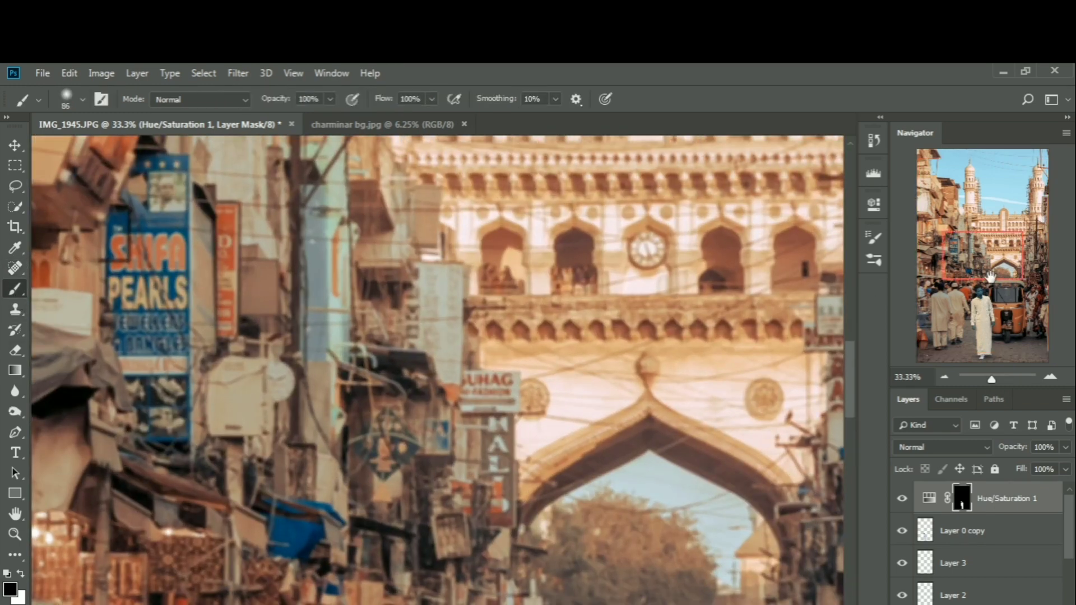
{"action": "left_click_drag", "start_coordinate": [989, 277], "coordinate": [990, 309]}
{"action": "key", "text": "ctrl+plus"}
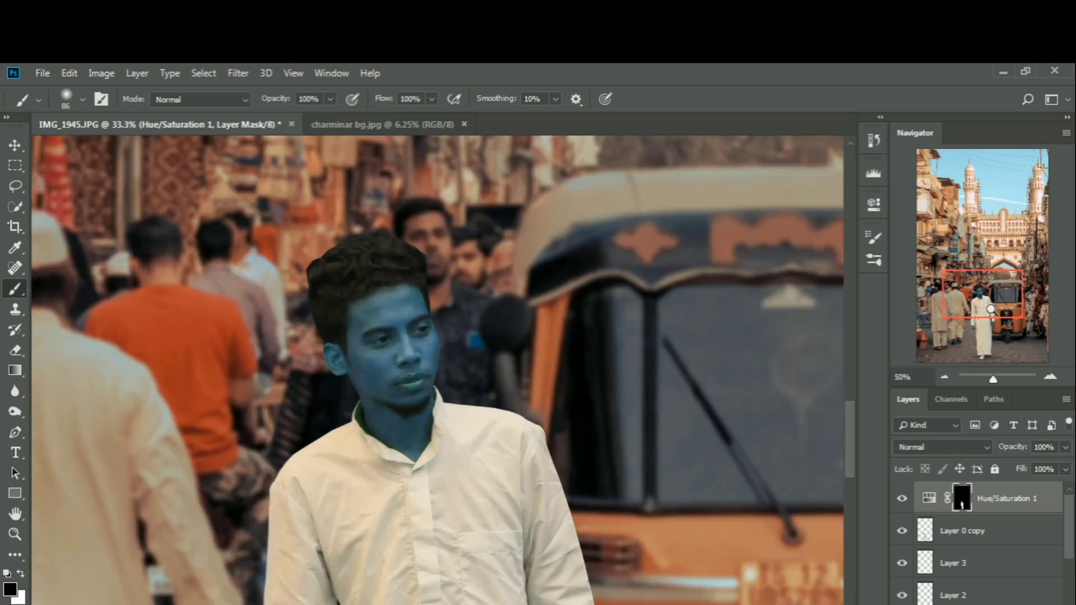
{"action": "scroll", "coordinate": [427, 320], "scroll_direction": "down", "scroll_amount": 1}
{"action": "scroll", "coordinate": [405, 306], "scroll_direction": "up", "scroll_amount": 2}
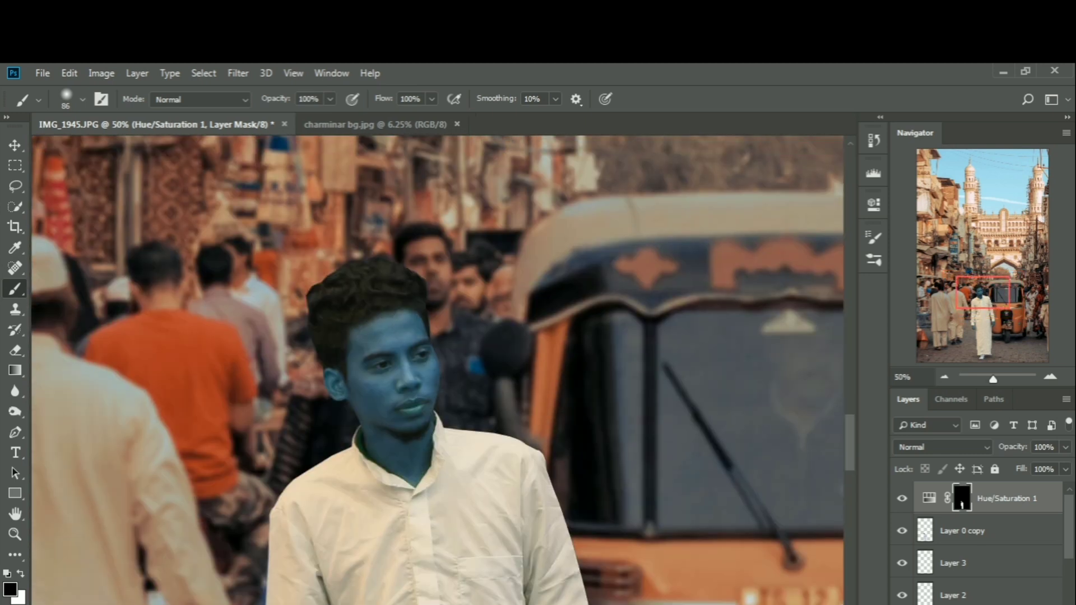
{"action": "mouse_move", "coordinate": [404, 304]}
{"action": "left_mouse_down"}
{"action": "mouse_move", "coordinate": [400, 370]}
{"action": "mouse_move", "coordinate": [415, 325]}
{"action": "mouse_move", "coordinate": [402, 301]}
{"action": "mouse_move", "coordinate": [414, 325]}
{"action": "mouse_move", "coordinate": [393, 312]}
{"action": "mouse_move", "coordinate": [357, 412]}
{"action": "mouse_move", "coordinate": [403, 369]}
{"action": "left_mouse_up"}
{"action": "right_click", "coordinate": [471, 323]}
{"action": "left_click_drag", "start_coordinate": [593, 368], "coordinate": [600, 368]}
{"action": "left_click", "coordinate": [366, 261]}
{"action": "left_click_drag", "start_coordinate": [396, 356], "coordinate": [436, 386]}
Step: Mask the Hue/Saturation effect off the man's chin and neck with a soft 99 px black brush
{"action": "key", "text": "ctrl+plus"}
{"action": "scroll", "coordinate": [307, 373], "scroll_direction": "down", "scroll_amount": 3}
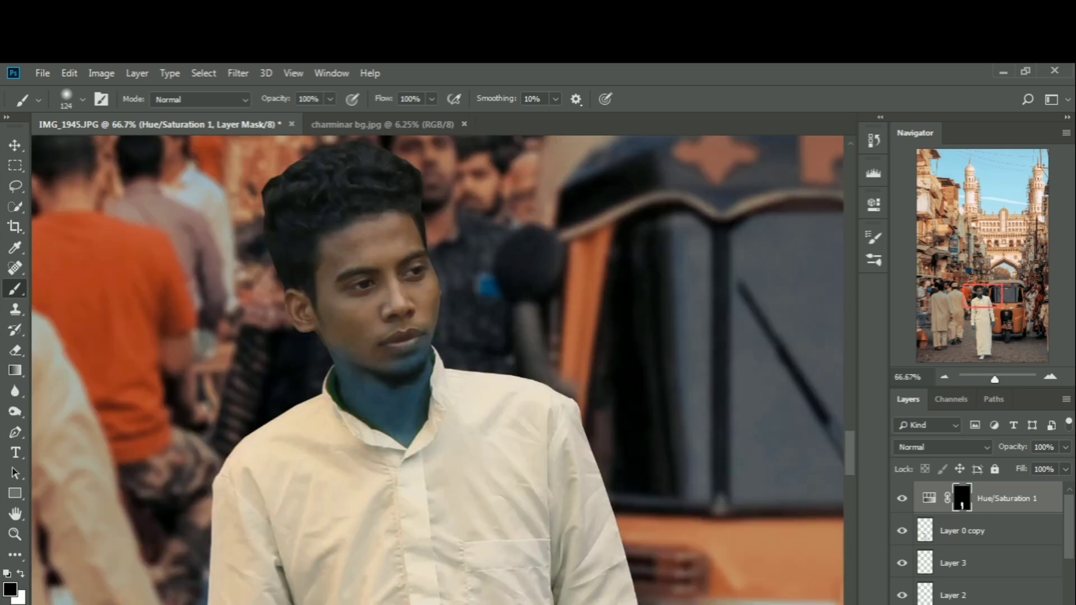
{"action": "right_click", "coordinate": [419, 282]}
{"action": "mouse_move", "coordinate": [422, 249]}
{"action": "left_mouse_down"}
{"action": "mouse_move", "coordinate": [405, 355]}
{"action": "mouse_move", "coordinate": [370, 330]}
{"action": "mouse_move", "coordinate": [348, 262]}
{"action": "mouse_move", "coordinate": [404, 361]}
{"action": "mouse_move", "coordinate": [408, 238]}
{"action": "mouse_move", "coordinate": [402, 363]}
{"action": "left_mouse_up"}
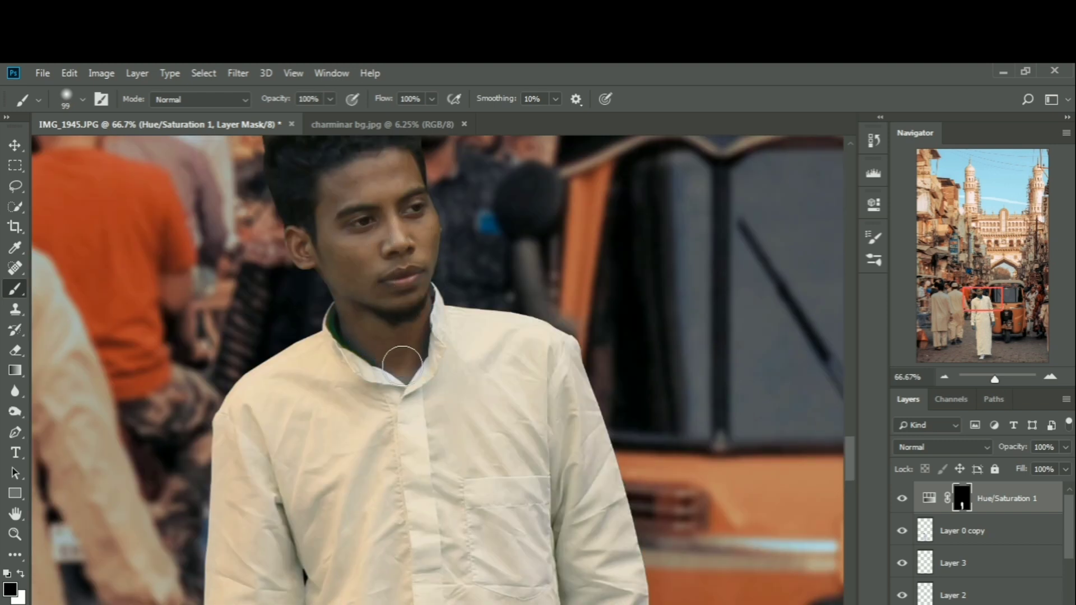
Step: Mask the Hue/Saturation effect off both of the man's hands with a soft black brush, using 99 px and 66 px sizes
{"action": "key", "text": "x"}
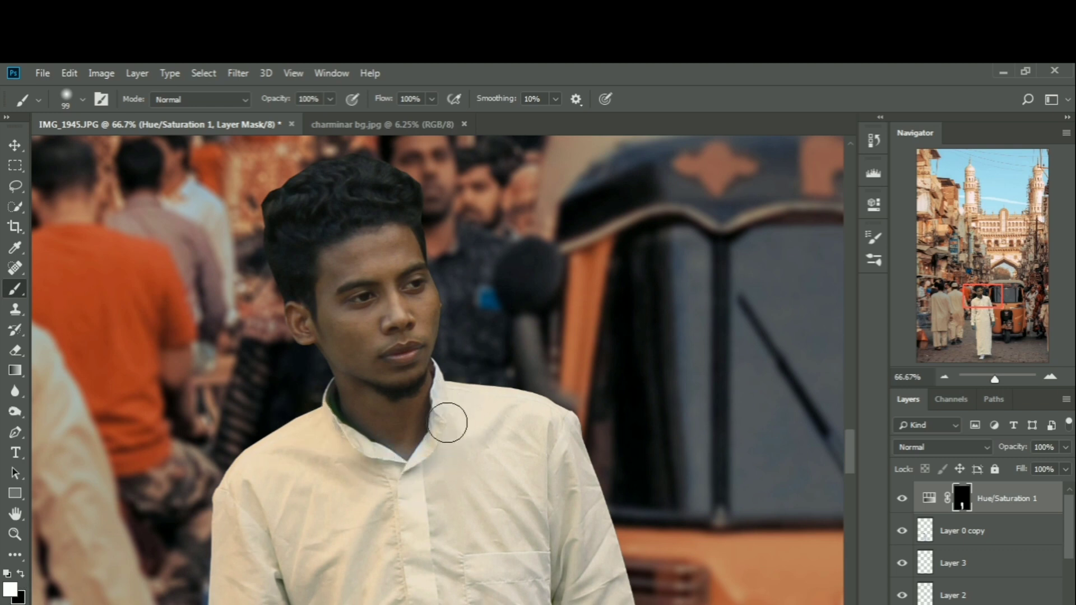
{"action": "scroll", "coordinate": [448, 419], "scroll_direction": "down", "scroll_amount": 3}
{"action": "left_click_drag", "start_coordinate": [983, 313], "coordinate": [991, 328]}
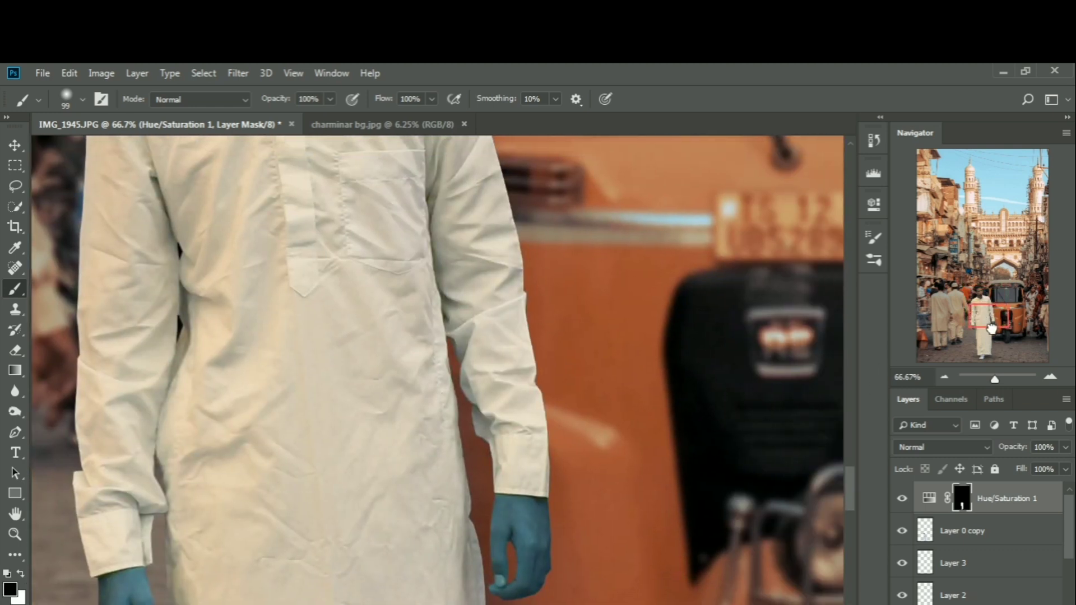
{"action": "scroll", "coordinate": [650, 438], "scroll_direction": "down", "scroll_amount": 5}
{"action": "mouse_move", "coordinate": [537, 407]}
{"action": "left_mouse_down"}
{"action": "mouse_move", "coordinate": [517, 394]}
{"action": "mouse_move", "coordinate": [545, 392]}
{"action": "mouse_move", "coordinate": [509, 389]}
{"action": "mouse_move", "coordinate": [505, 408]}
{"action": "mouse_move", "coordinate": [499, 386]}
{"action": "mouse_move", "coordinate": [514, 481]}
{"action": "mouse_move", "coordinate": [560, 402]}
{"action": "left_mouse_up"}
{"action": "scroll", "coordinate": [532, 456], "scroll_direction": "down", "scroll_amount": 2}
{"action": "right_click", "coordinate": [156, 422]}
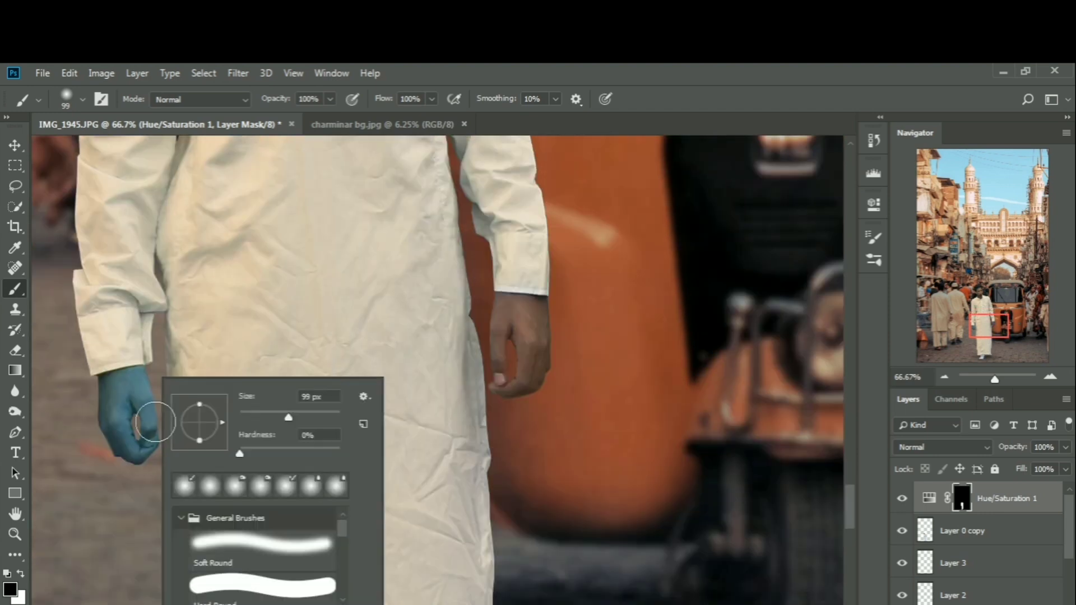
{"action": "left_click_drag", "start_coordinate": [136, 393], "coordinate": [144, 408]}
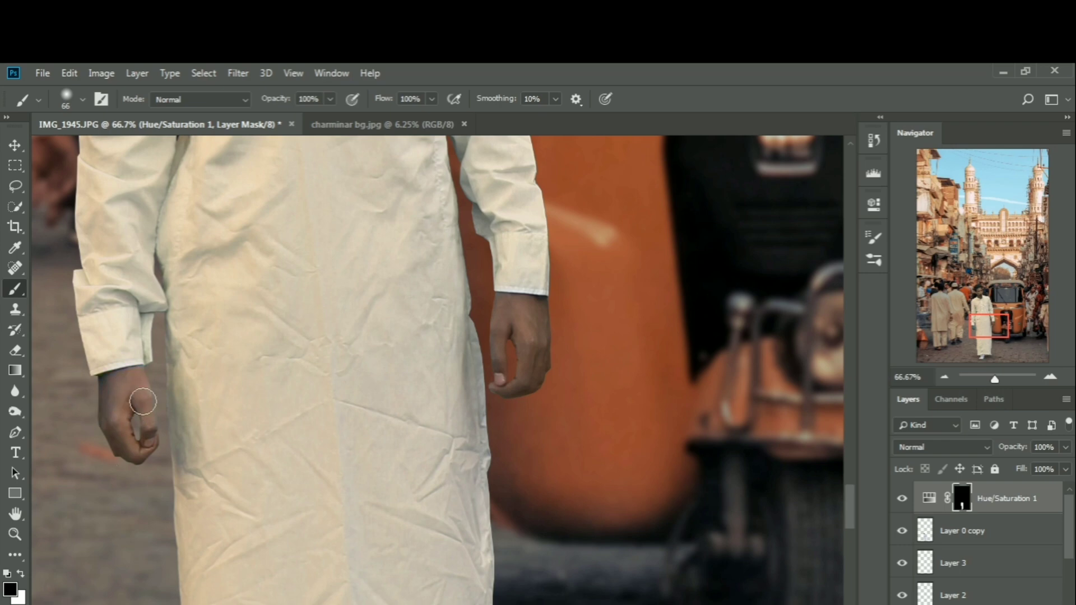
Step: Compare the man's clothing colour against the street with the Hue/Saturation 1 layer hidden and shown, close up and in full view
{"action": "mouse_move", "coordinate": [990, 327]}
{"action": "left_mouse_down"}
{"action": "mouse_move", "coordinate": [982, 291]}
{"action": "mouse_move", "coordinate": [988, 335]}
{"action": "left_mouse_up"}
{"action": "key", "text": "ctrl+minus"}
{"action": "key", "text": "ctrl+minus"}
{"action": "key", "text": "ctrl+minus"}
{"action": "key", "text": "ctrl+minus"}
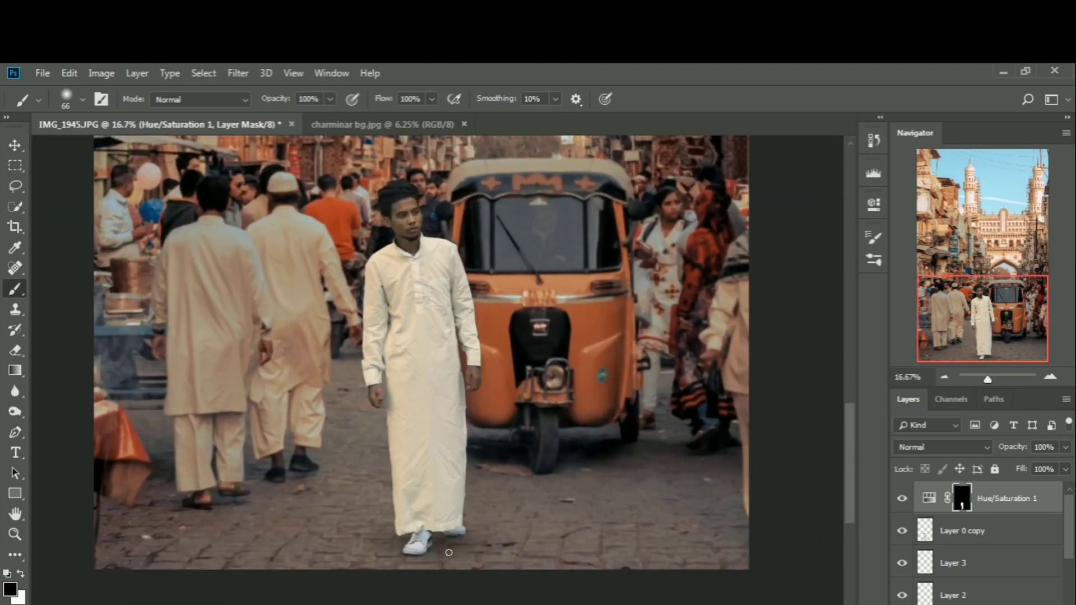
{"action": "scroll", "coordinate": [449, 553], "scroll_direction": "down", "scroll_amount": 2}
{"action": "left_click", "coordinate": [901, 497]}
{"action": "left_click", "coordinate": [902, 497]}
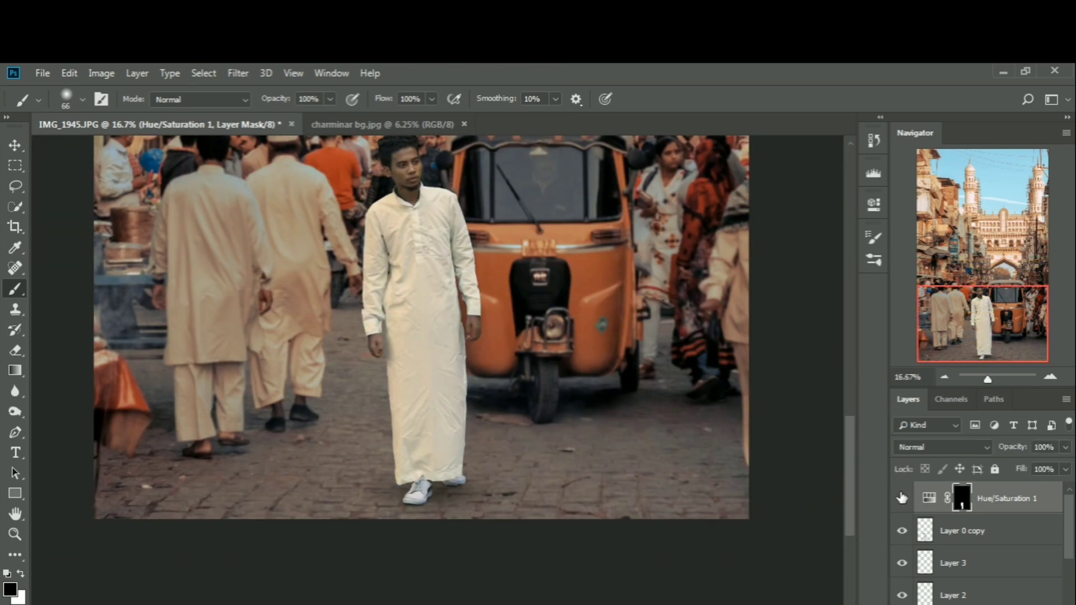
{"action": "left_click", "coordinate": [902, 497]}
{"action": "left_click", "coordinate": [902, 497]}
{"action": "left_click", "coordinate": [902, 498]}
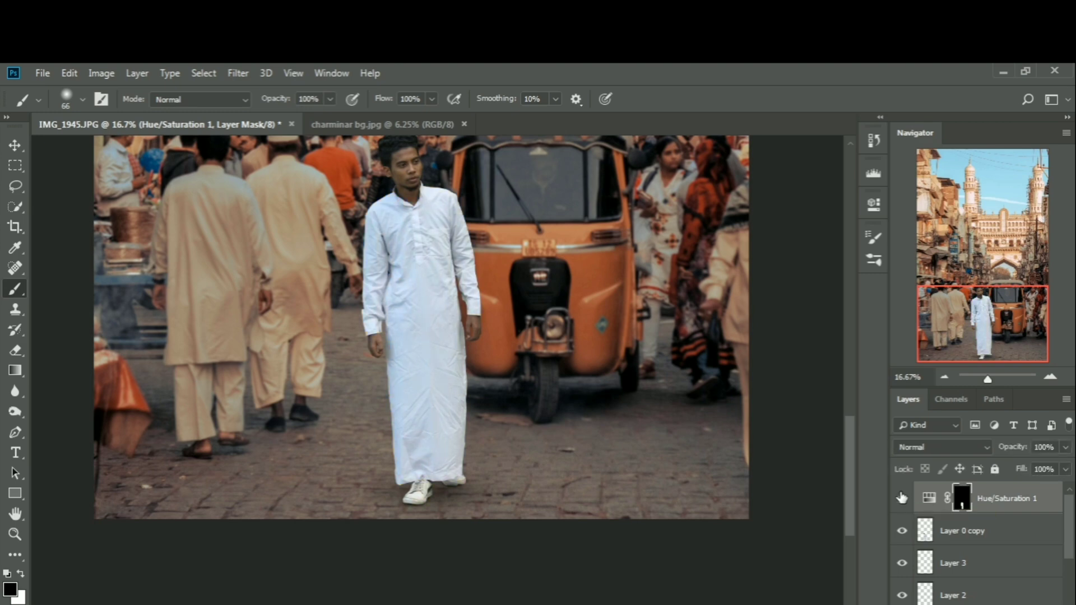
{"action": "left_click", "coordinate": [902, 497]}
{"action": "scroll", "coordinate": [543, 492], "scroll_direction": "up", "scroll_amount": 4}
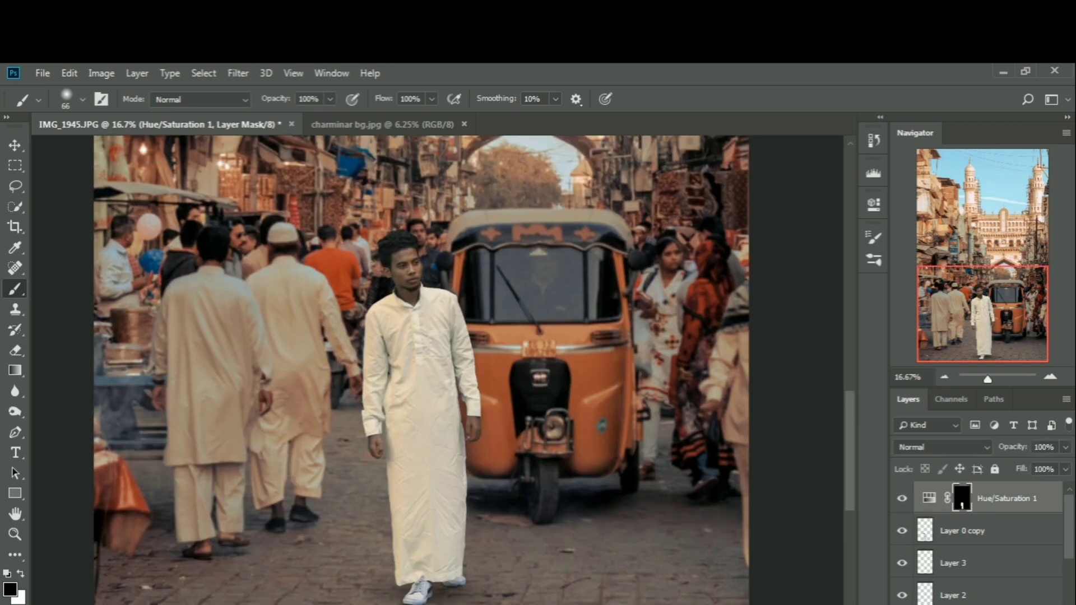
{"action": "scroll", "coordinate": [506, 384], "scroll_direction": "up", "scroll_amount": 1}
{"action": "scroll", "coordinate": [505, 383], "scroll_direction": "down", "scroll_amount": 3}
{"action": "scroll", "coordinate": [493, 382], "scroll_direction": "up", "scroll_amount": 5}
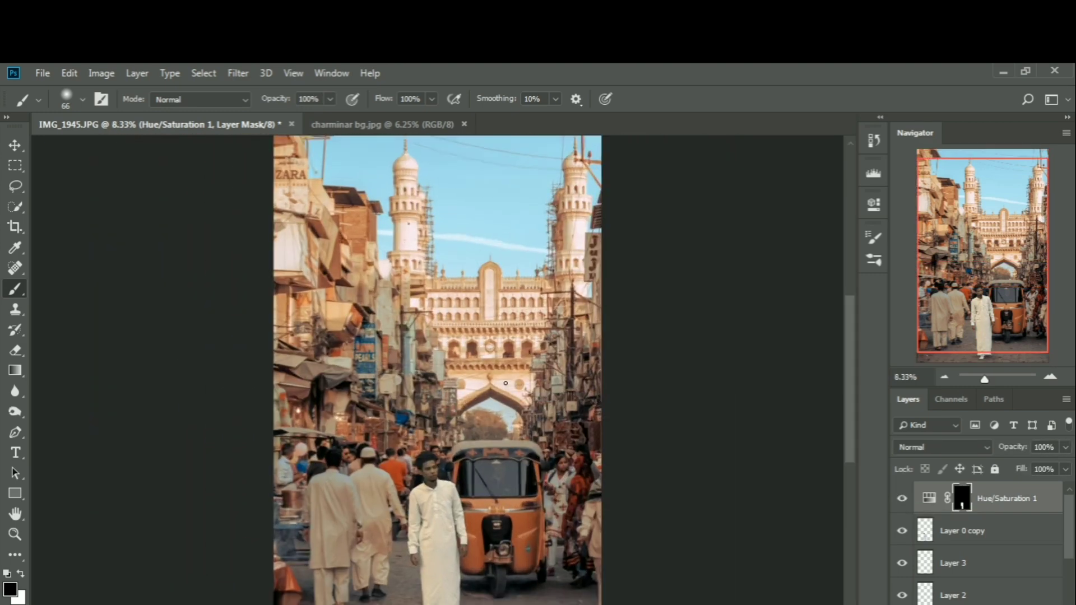
{"action": "scroll", "coordinate": [488, 379], "scroll_direction": "down", "scroll_amount": 3}
{"action": "scroll", "coordinate": [488, 379], "scroll_direction": "down", "scroll_amount": 3}
{"action": "scroll", "coordinate": [509, 397], "scroll_direction": "up", "scroll_amount": 4}
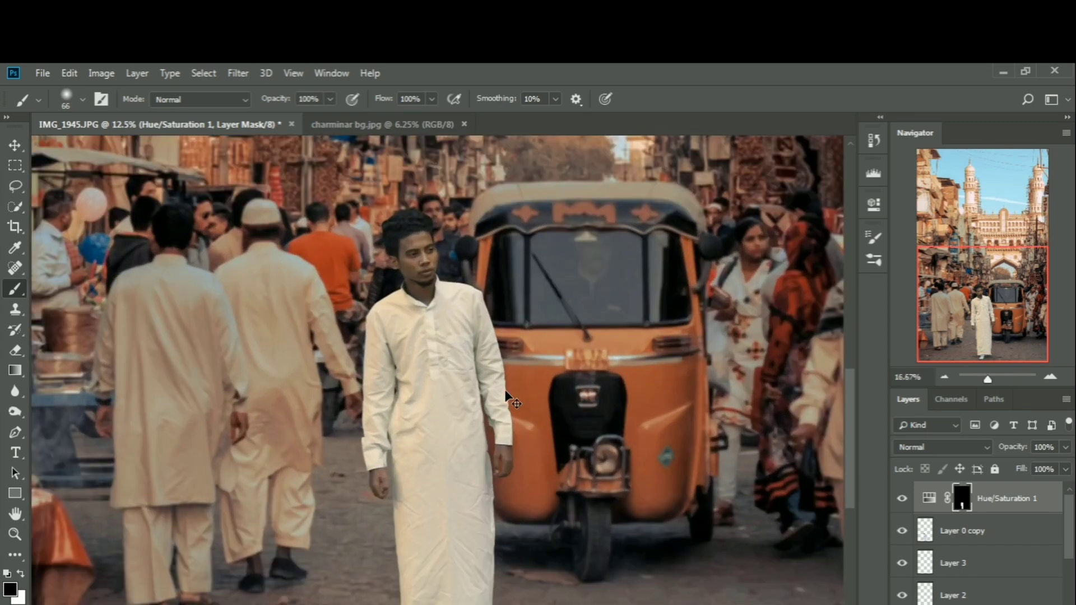
Step: Add a second Hue/Saturation adjustment with hue -180, saturation +21 and lightness -12, and invert its mask to black
{"action": "scroll", "coordinate": [455, 560], "scroll_direction": "down", "scroll_amount": 3}
{"action": "scroll", "coordinate": [455, 577], "scroll_direction": "down", "scroll_amount": 3}
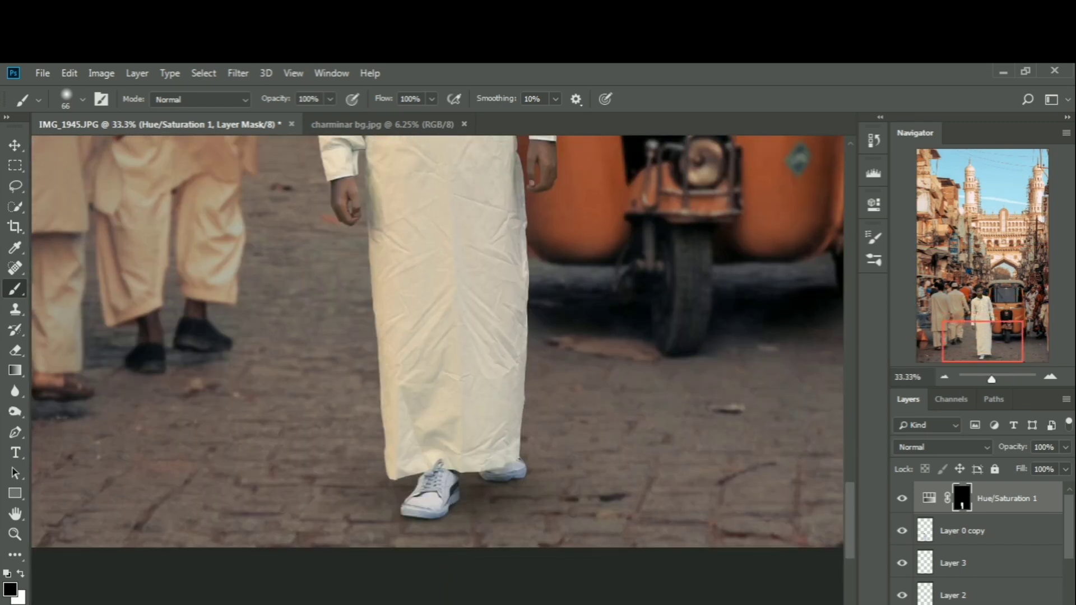
{"action": "left_click", "coordinate": [985, 604]}
{"action": "left_click", "coordinate": [995, 471]}
{"action": "left_click_drag", "start_coordinate": [739, 308], "coordinate": [643, 310]}
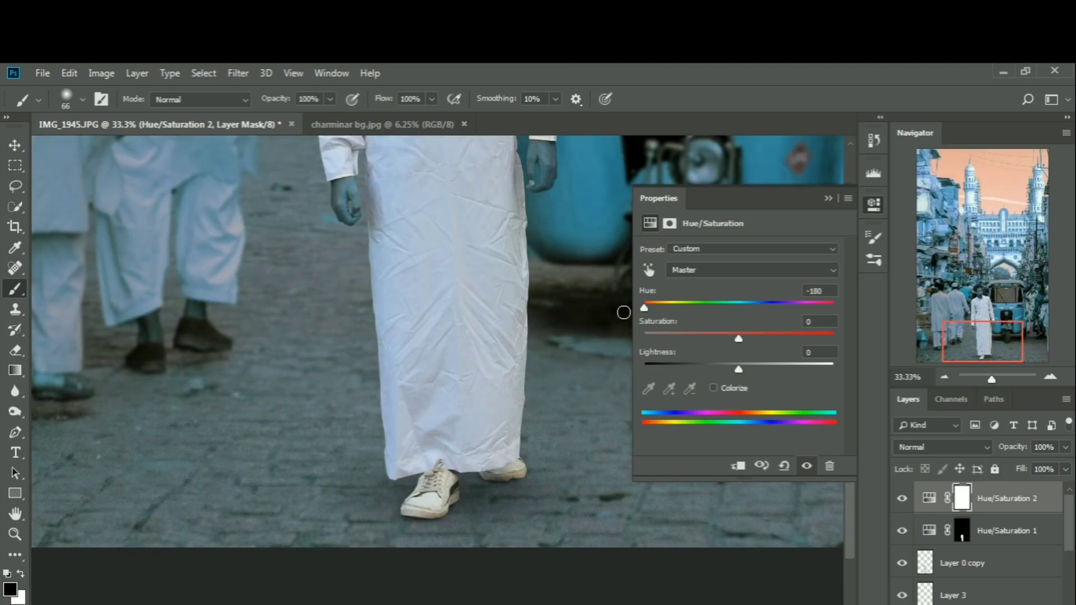
{"action": "left_click_drag", "start_coordinate": [739, 371], "coordinate": [751, 340]}
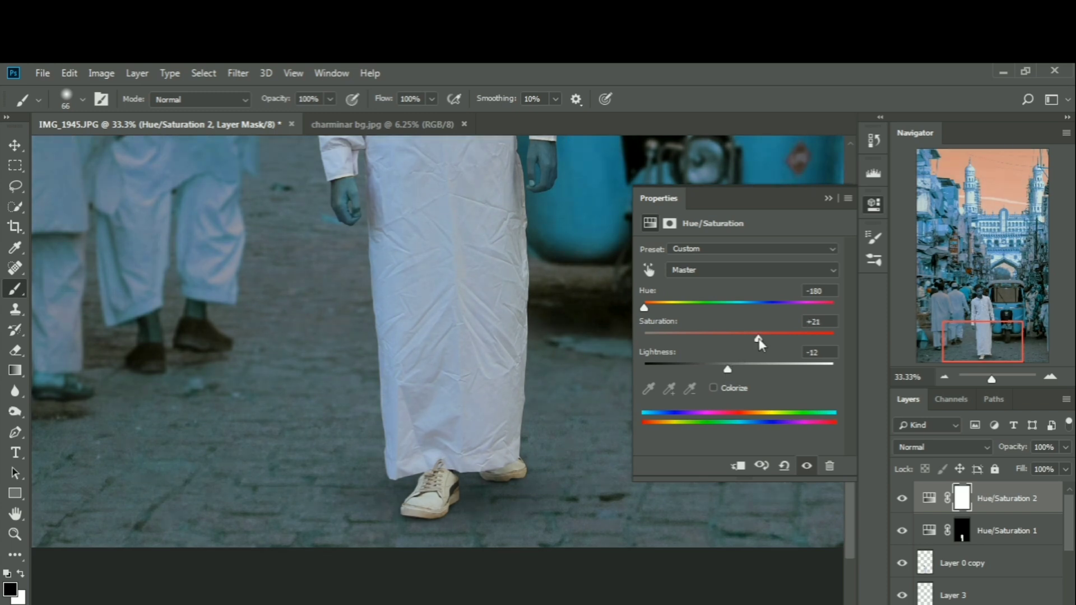
{"action": "left_click", "coordinate": [829, 198]}
{"action": "key", "text": "ctrl+i"}
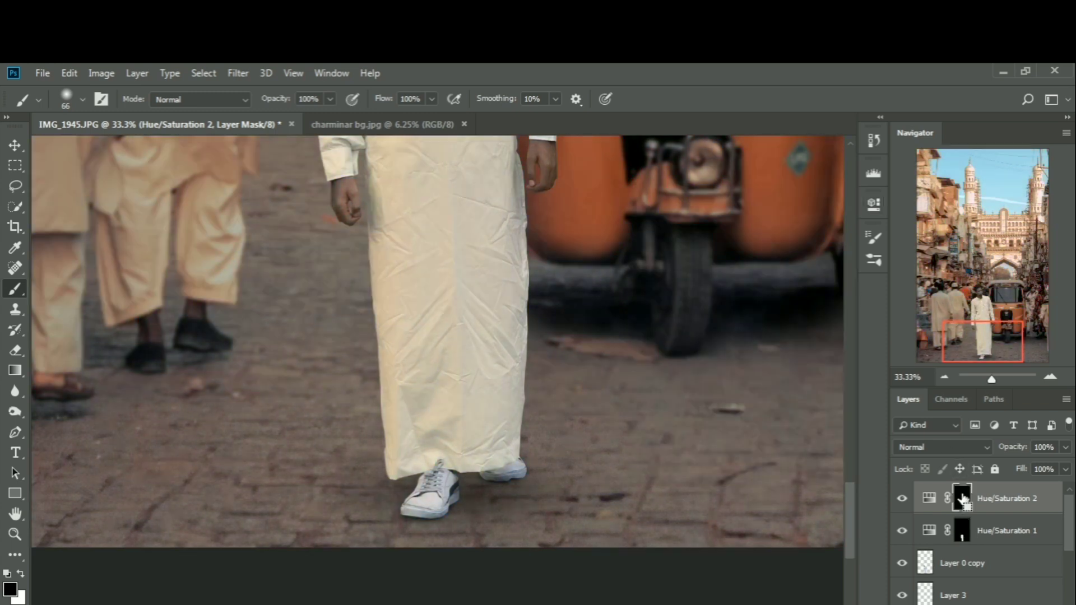
Step: Paint white over both shoes on the Hue/Saturation 2 mask with a soft 66 px brush, refining small areas at 12 px
{"action": "key", "text": "ctrl+plus"}
{"action": "scroll", "coordinate": [302, 473], "scroll_direction": "down", "scroll_amount": 3}
{"action": "key", "text": "x"}
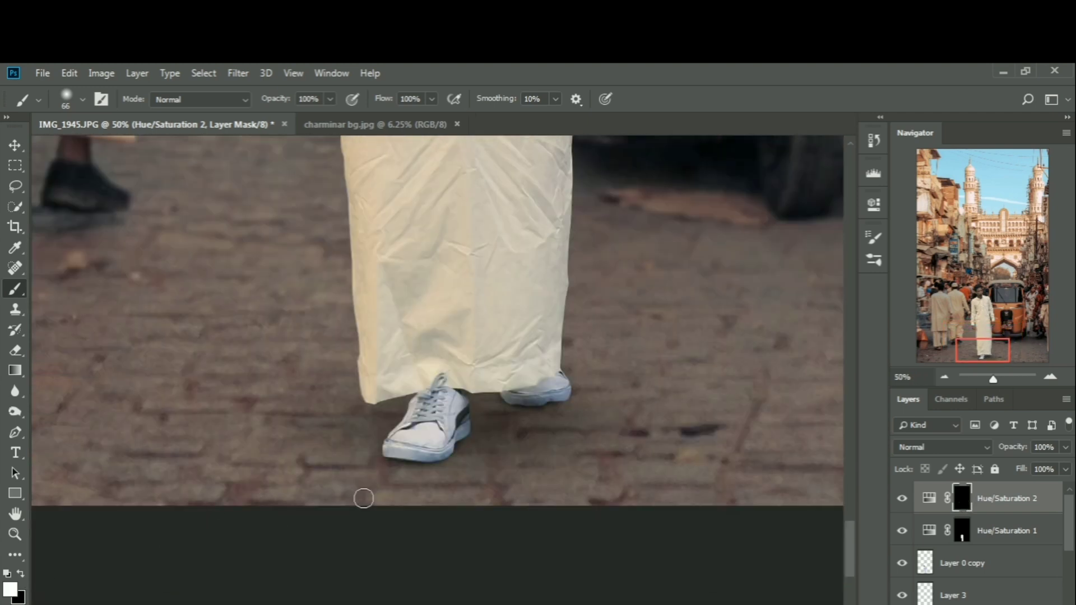
{"action": "left_click_drag", "start_coordinate": [435, 420], "coordinate": [437, 402]}
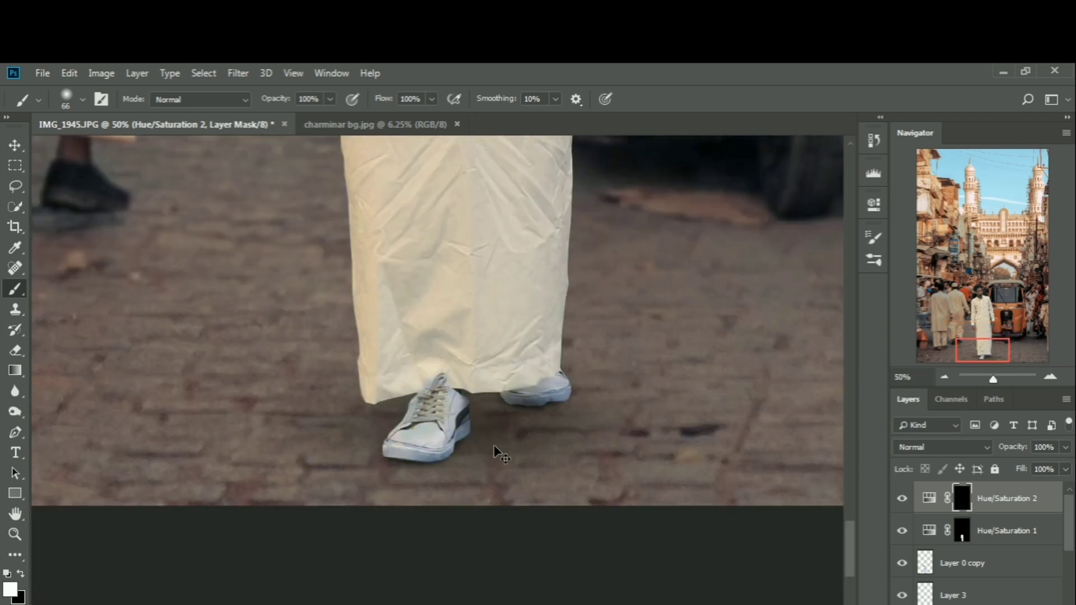
{"action": "key", "text": "ctrl+plus"}
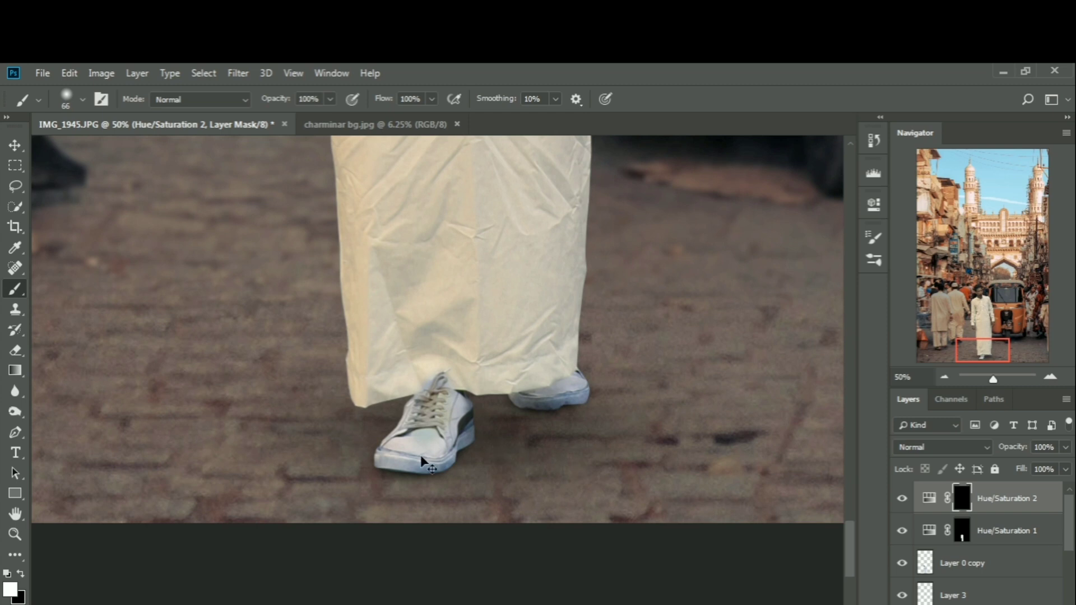
{"action": "key", "text": "ctrl+plus"}
{"action": "key", "text": "x"}
{"action": "key", "text": "ctrl+plus"}
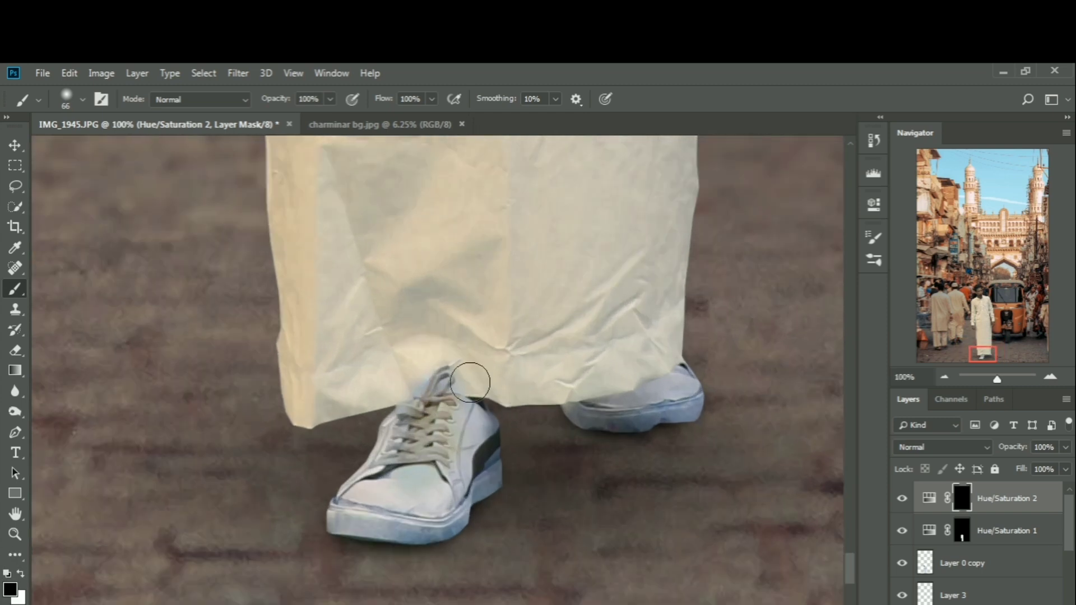
{"action": "left_click", "coordinate": [21, 576]}
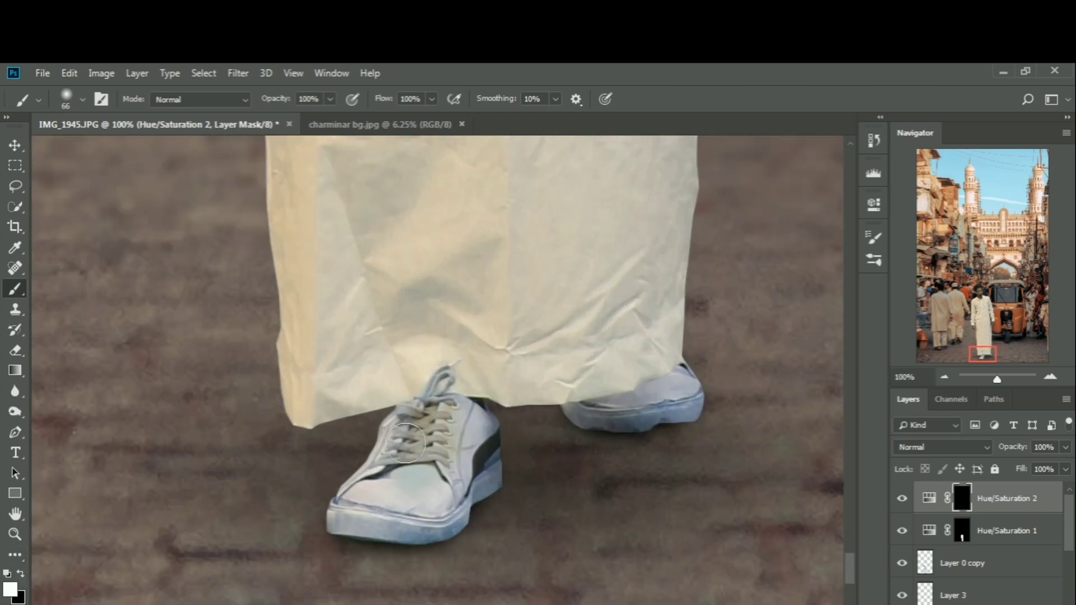
{"action": "mouse_move", "coordinate": [308, 495]}
{"action": "left_mouse_down"}
{"action": "mouse_move", "coordinate": [396, 461]}
{"action": "mouse_move", "coordinate": [370, 518]}
{"action": "mouse_move", "coordinate": [428, 528]}
{"action": "mouse_move", "coordinate": [469, 477]}
{"action": "mouse_move", "coordinate": [482, 435]}
{"action": "mouse_move", "coordinate": [447, 429]}
{"action": "mouse_move", "coordinate": [451, 419]}
{"action": "mouse_move", "coordinate": [407, 438]}
{"action": "mouse_move", "coordinate": [429, 431]}
{"action": "left_mouse_up"}
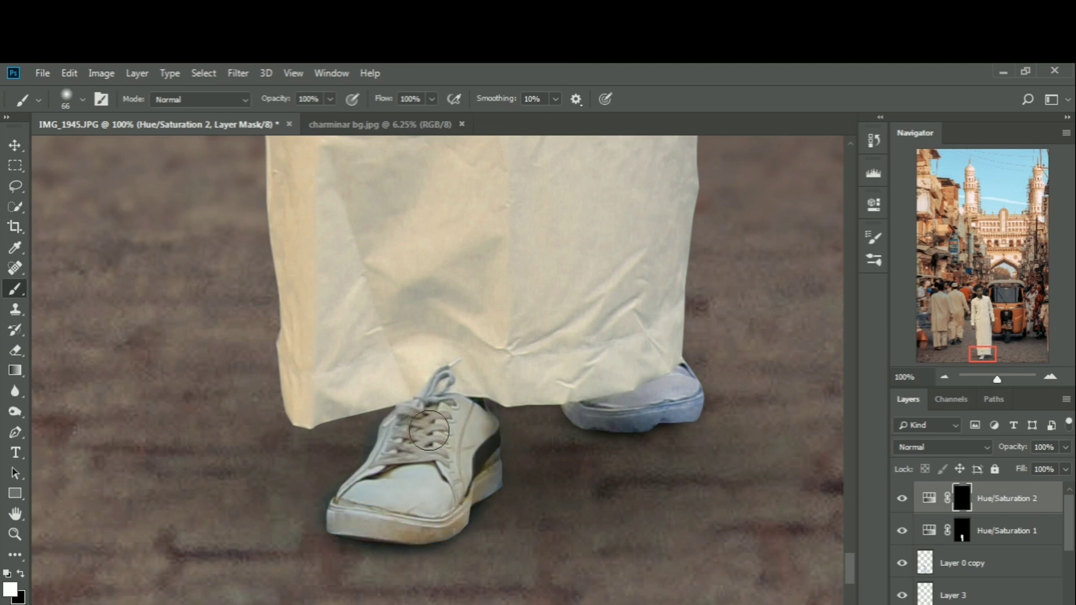
{"action": "mouse_move", "coordinate": [664, 447]}
{"action": "left_mouse_down"}
{"action": "mouse_move", "coordinate": [607, 428]}
{"action": "mouse_move", "coordinate": [671, 401]}
{"action": "mouse_move", "coordinate": [689, 415]}
{"action": "mouse_move", "coordinate": [694, 404]}
{"action": "mouse_move", "coordinate": [658, 411]}
{"action": "left_mouse_up"}
{"action": "right_click", "coordinate": [465, 457]}
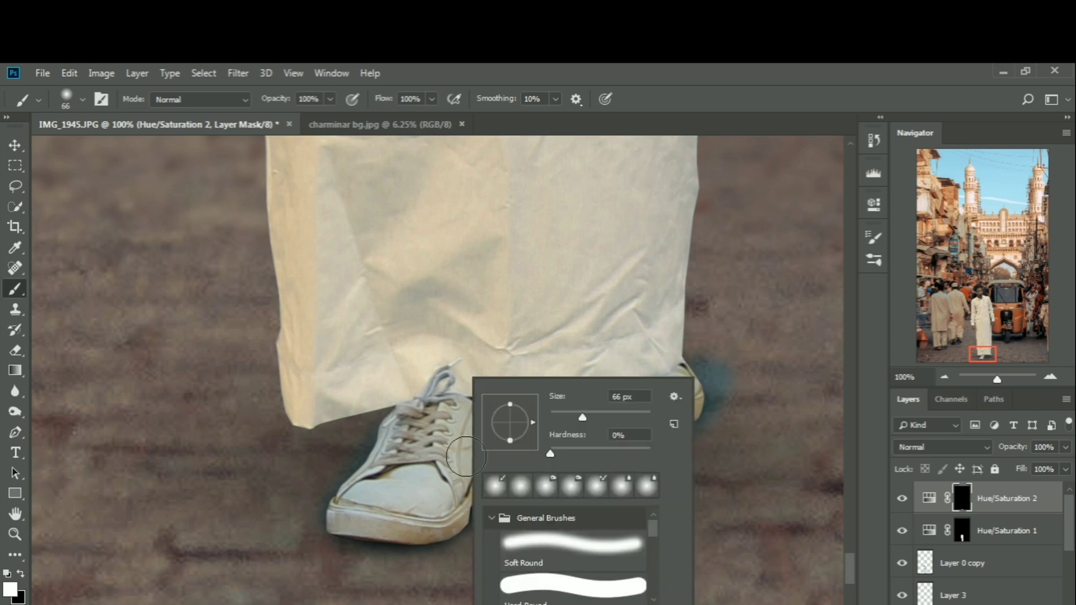
{"action": "key", "text": "Return"}
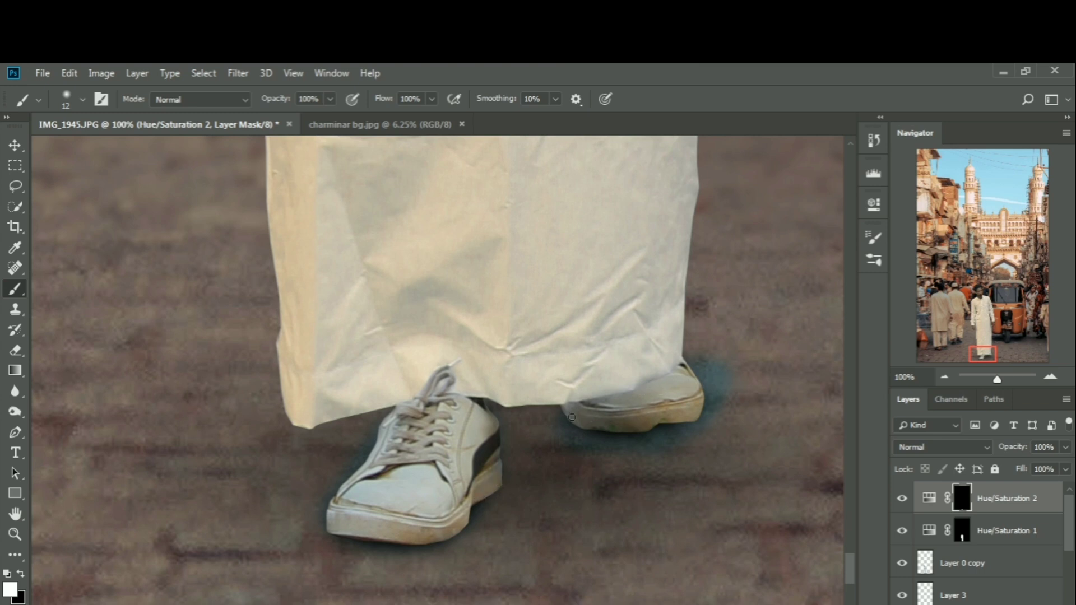
Step: Paint black on the mask with a soft 42 px brush to clear the colour spill from the ground around the shoes
{"action": "right_click", "coordinate": [570, 379]}
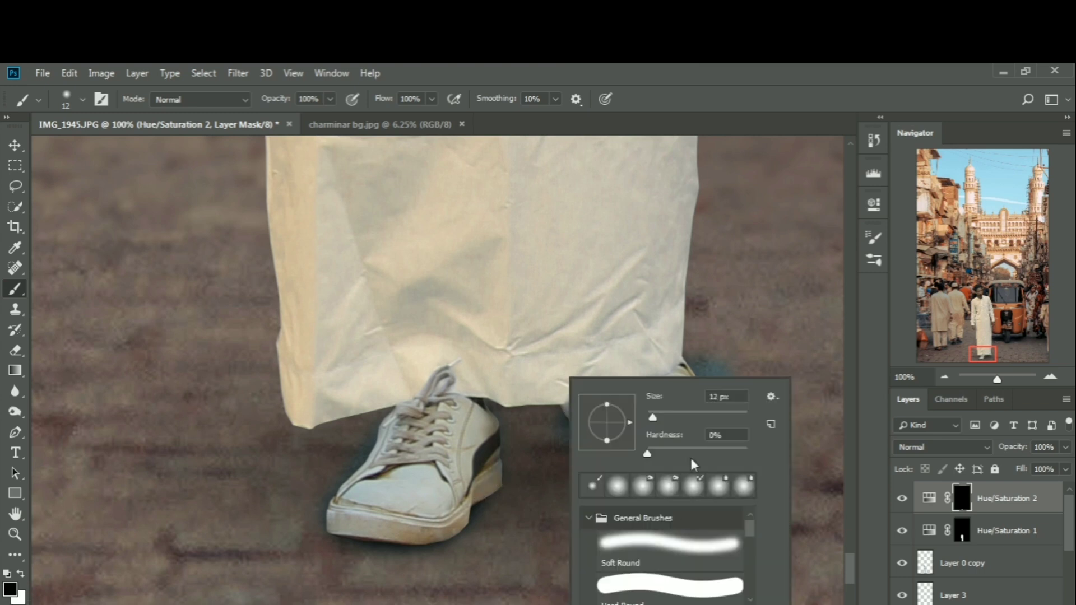
{"action": "type", "text": "42"}
{"action": "key", "text": "Return"}
{"action": "mouse_move", "coordinate": [658, 442]}
{"action": "left_mouse_down"}
{"action": "mouse_move", "coordinate": [720, 415]}
{"action": "mouse_move", "coordinate": [721, 383]}
{"action": "left_mouse_up"}
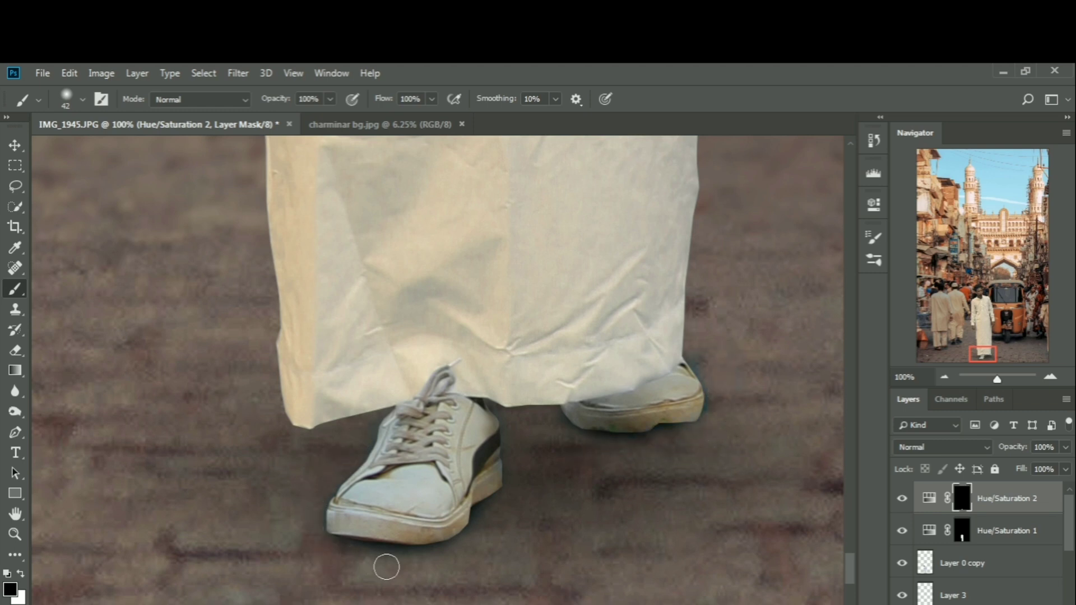
Step: Raise the saturation and reduce the lightness of the Hue/Saturation 1 adjustment on the man's clothing
{"action": "scroll", "coordinate": [552, 471], "scroll_direction": "down", "scroll_amount": 10}
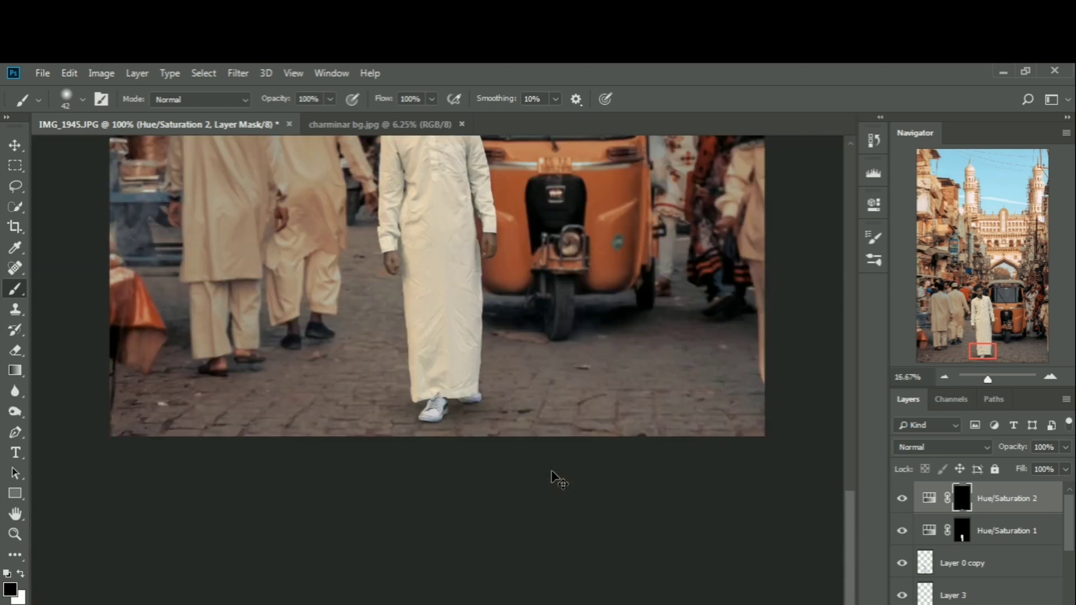
{"action": "scroll", "coordinate": [551, 470], "scroll_direction": "up", "scroll_amount": 3}
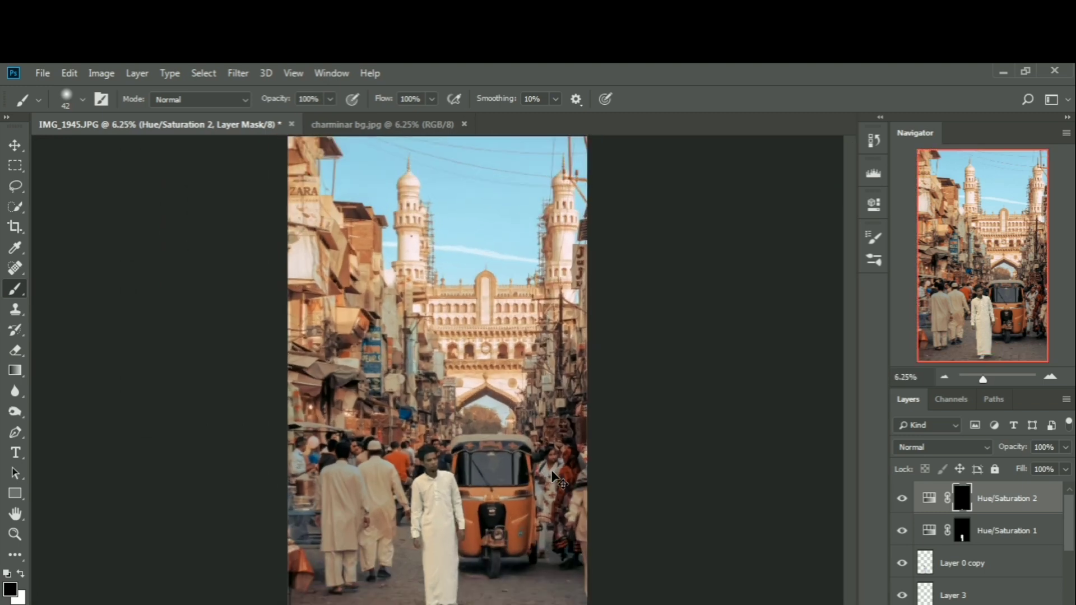
{"action": "scroll", "coordinate": [482, 489], "scroll_direction": "down", "scroll_amount": 1}
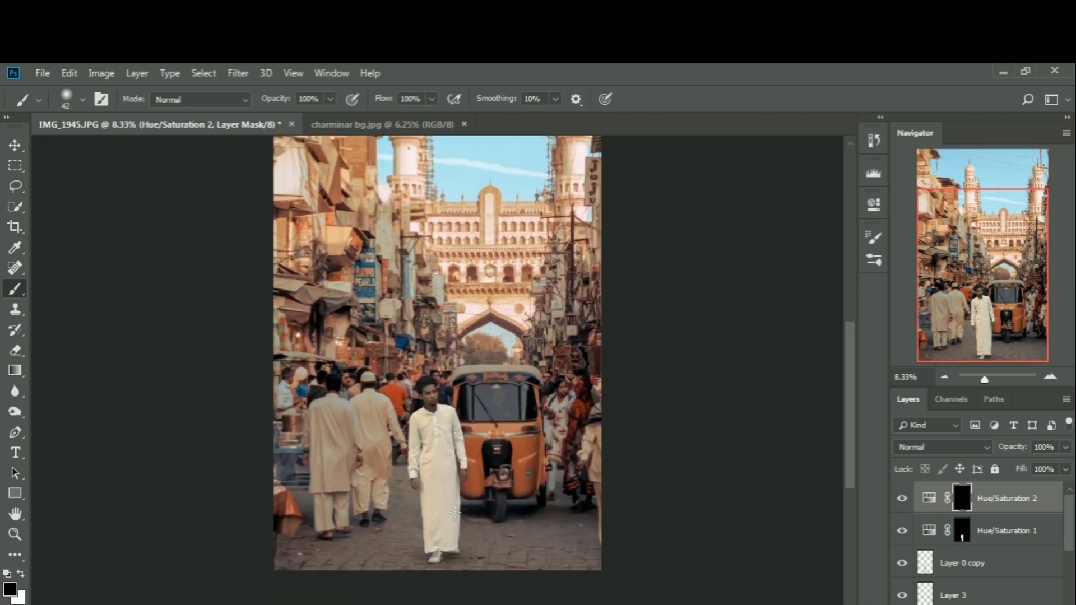
{"action": "scroll", "coordinate": [451, 473], "scroll_direction": "down", "scroll_amount": 1}
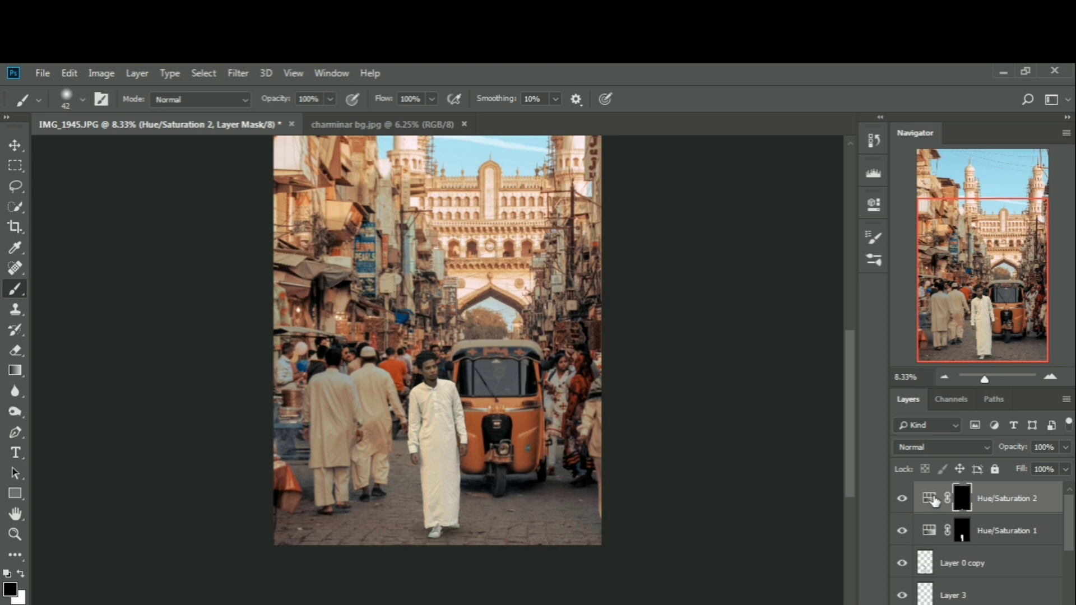
{"action": "double_click", "coordinate": [934, 501]}
{"action": "left_click", "coordinate": [828, 199]}
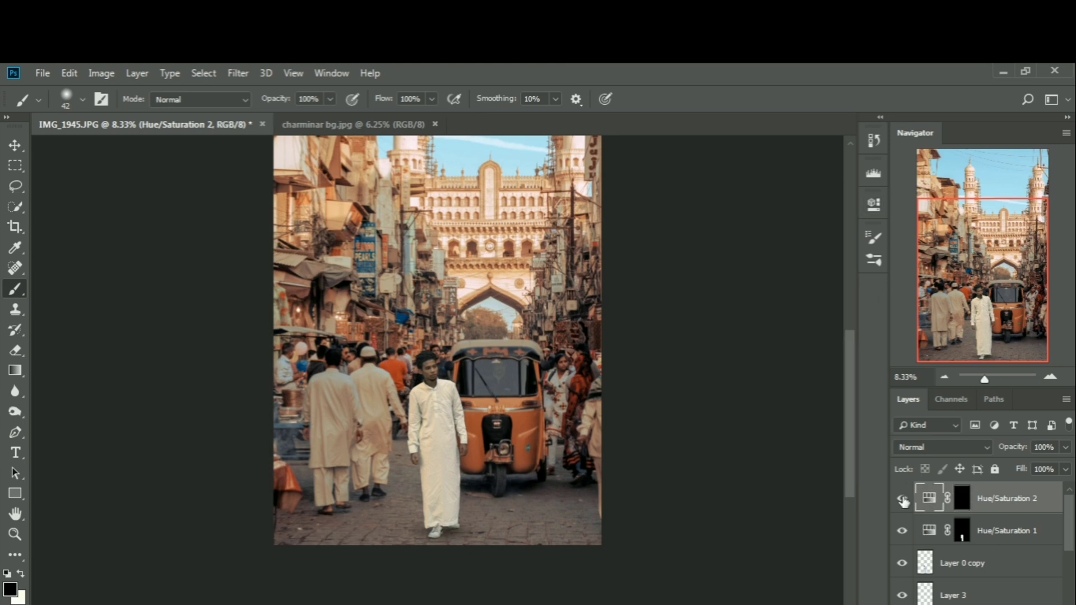
{"action": "double_click", "coordinate": [924, 534]}
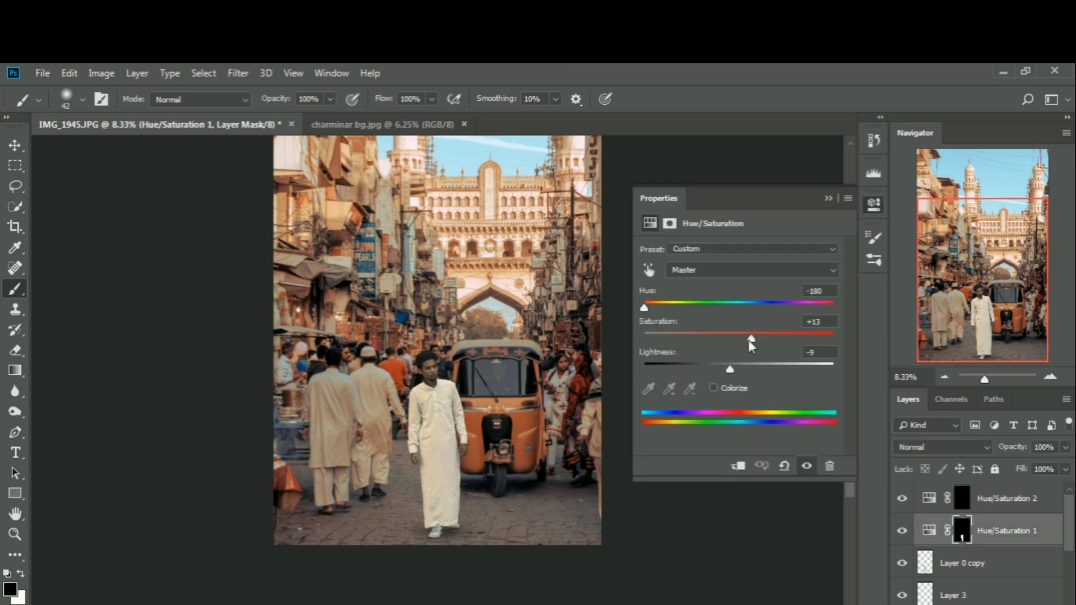
{"action": "left_click_drag", "start_coordinate": [750, 340], "coordinate": [775, 339]}
{"action": "left_click_drag", "start_coordinate": [729, 369], "coordinate": [719, 372]}
{"action": "left_click", "coordinate": [828, 199]}
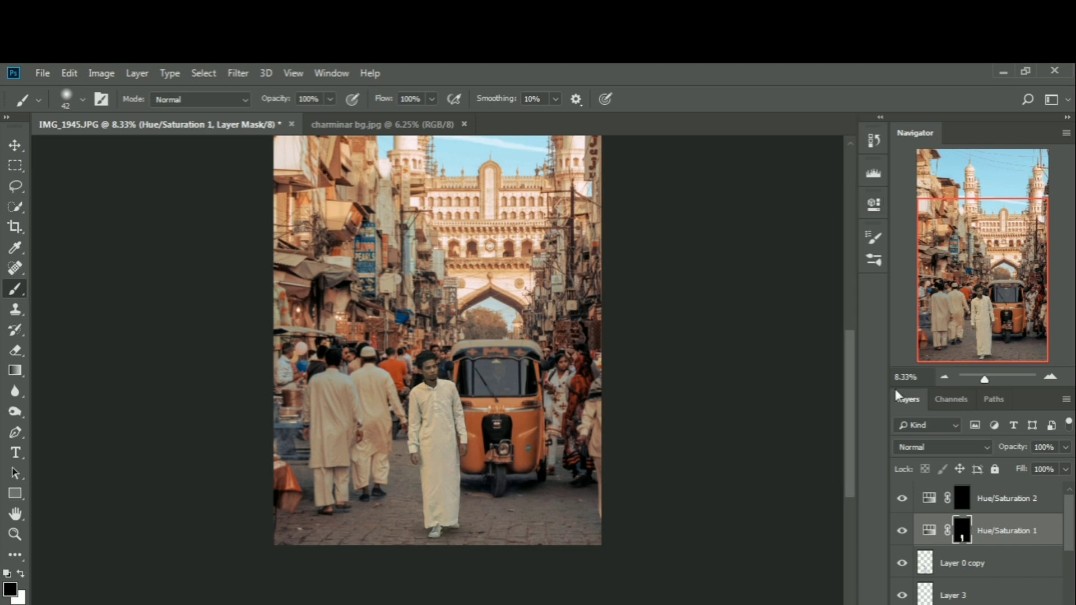
Step: Check the readjusted clothing colour with Hue/Saturation 1 hidden and shown, and examine the lower robe and shoes up close
{"action": "left_click", "coordinate": [902, 531]}
{"action": "left_click", "coordinate": [902, 530]}
{"action": "left_click", "coordinate": [901, 530]}
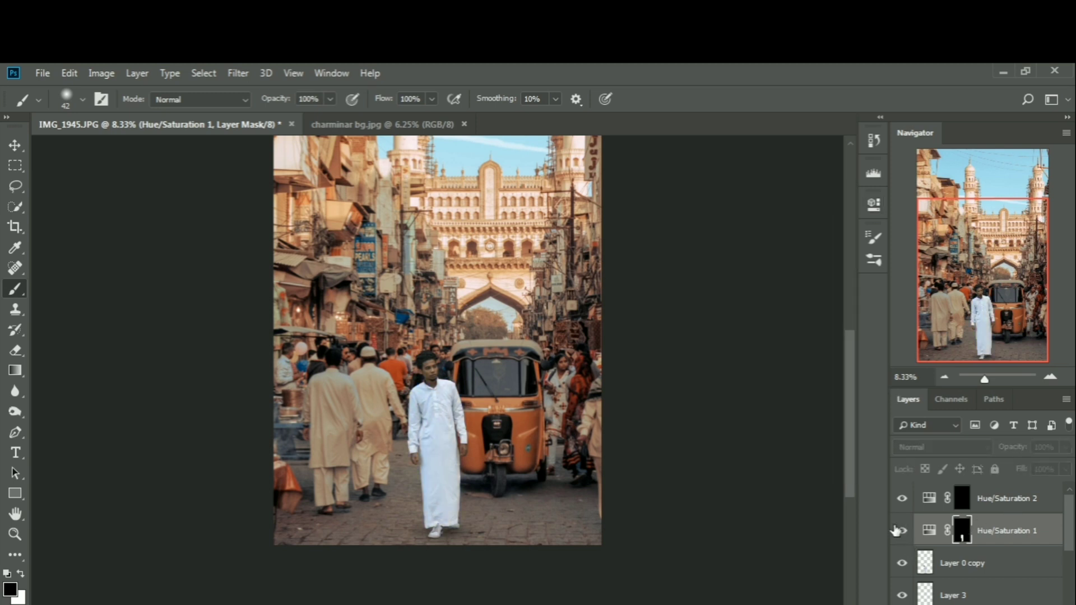
{"action": "left_click", "coordinate": [901, 531]}
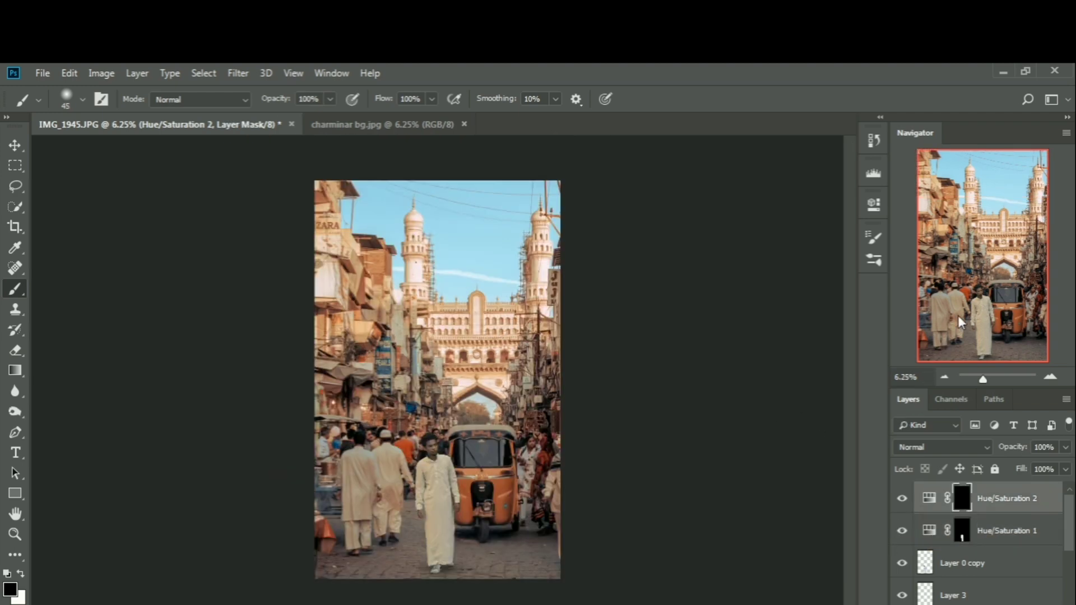
{"action": "key", "text": "ctrl+plus"}
{"action": "key", "text": "ctrl+plus"}
{"action": "key", "text": "ctrl+plus"}
{"action": "key", "text": "ctrl+plus"}
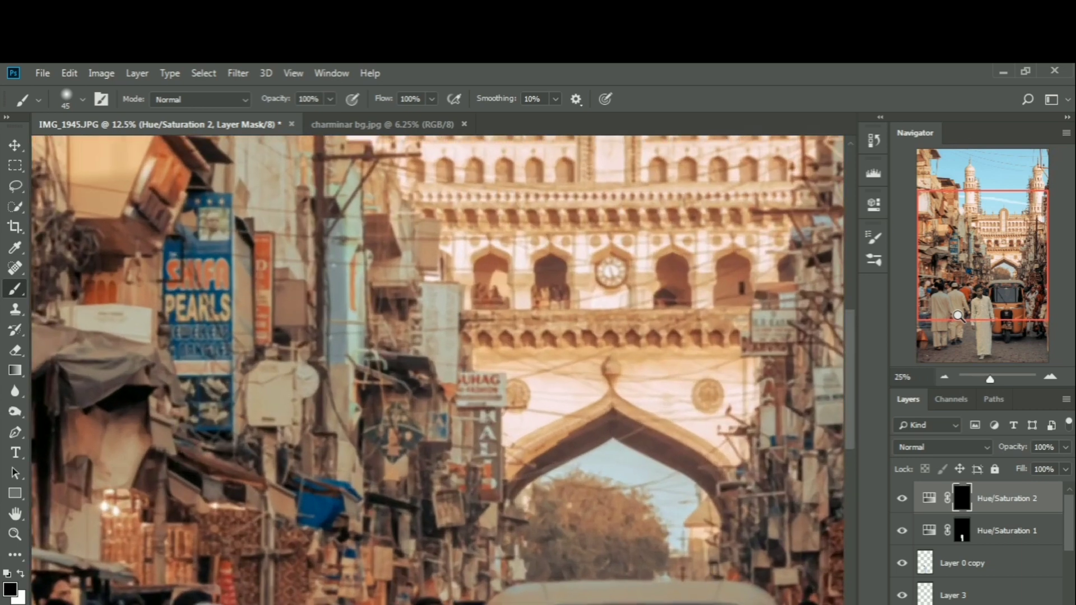
{"action": "key", "text": "ctrl+plus"}
{"action": "left_click_drag", "start_coordinate": [976, 265], "coordinate": [978, 351]}
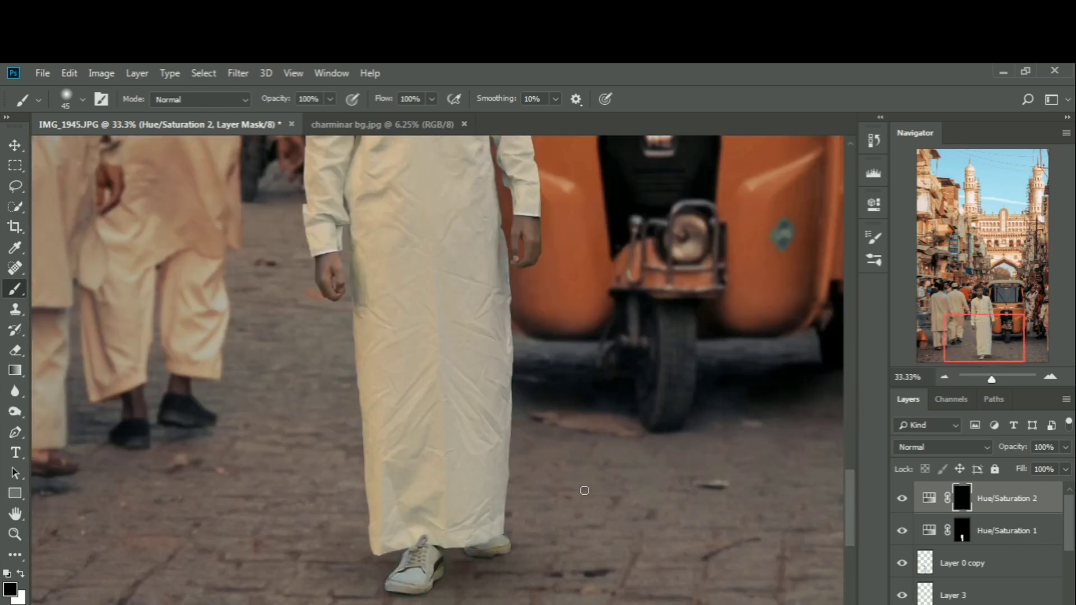
Step: Add a Curves adjustment above Hue/Saturation 2 that slightly darkens the midtones, and invert its mask to black
{"action": "key", "text": "ctrl+plus"}
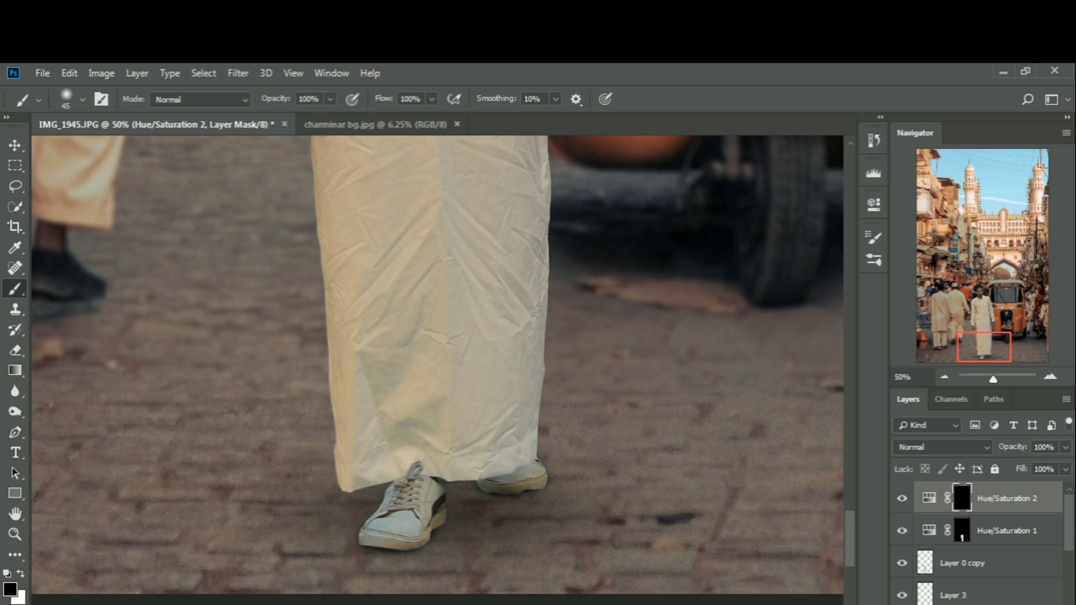
{"action": "left_click", "coordinate": [983, 604]}
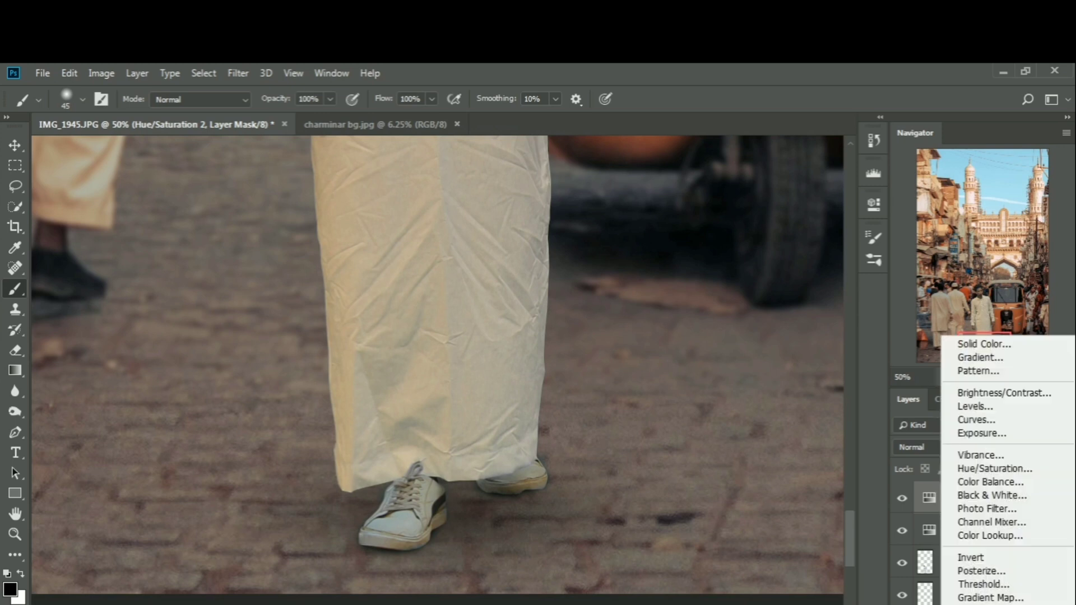
{"action": "left_click", "coordinate": [1000, 418]}
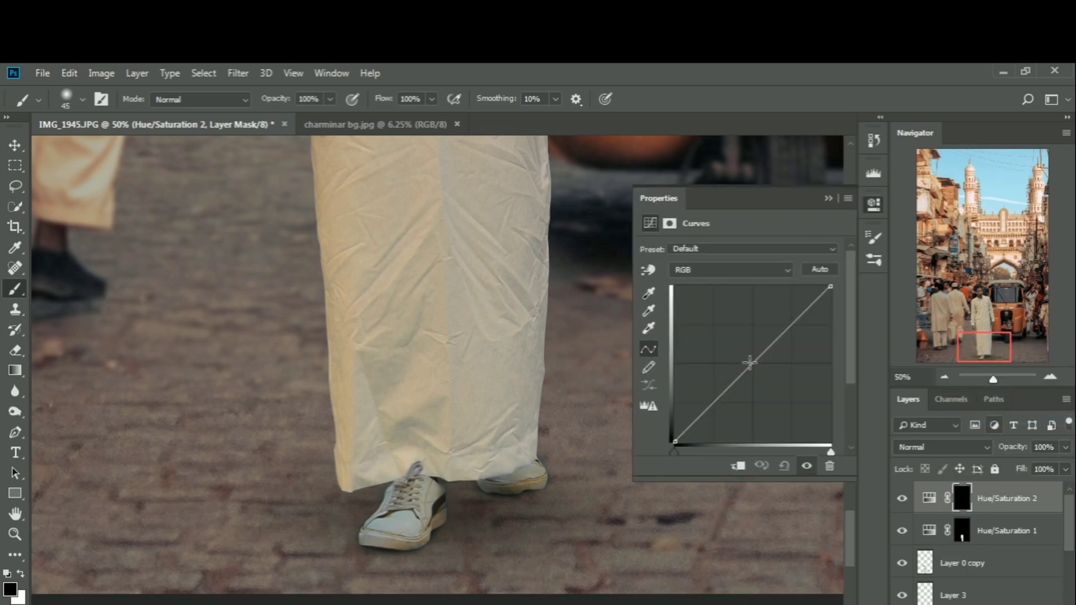
{"action": "left_click_drag", "start_coordinate": [750, 363], "coordinate": [756, 370]}
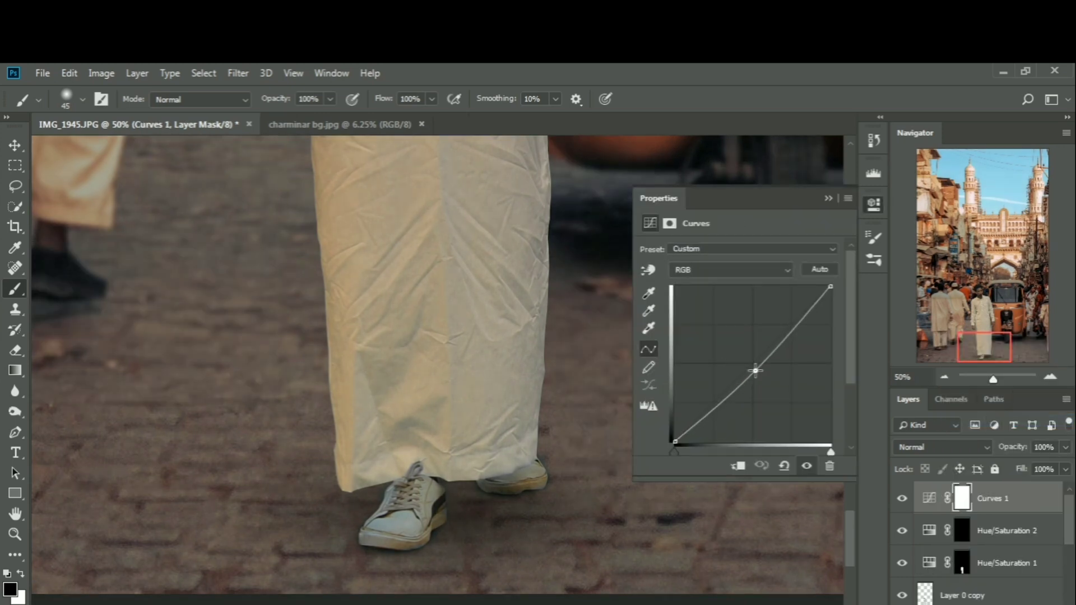
{"action": "left_click", "coordinate": [828, 200]}
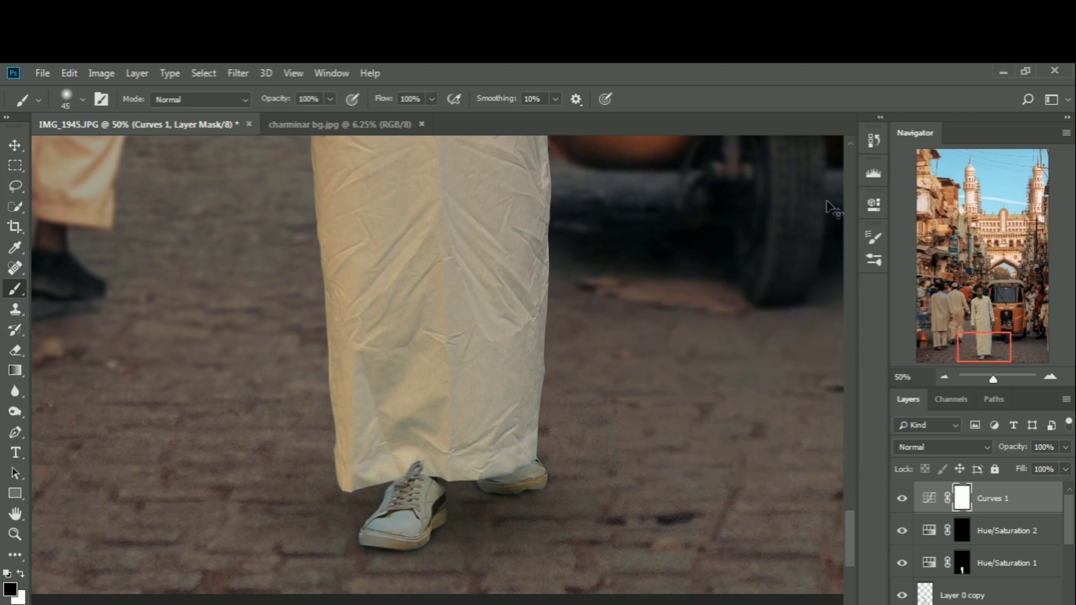
{"action": "key", "text": "ctrl+i"}
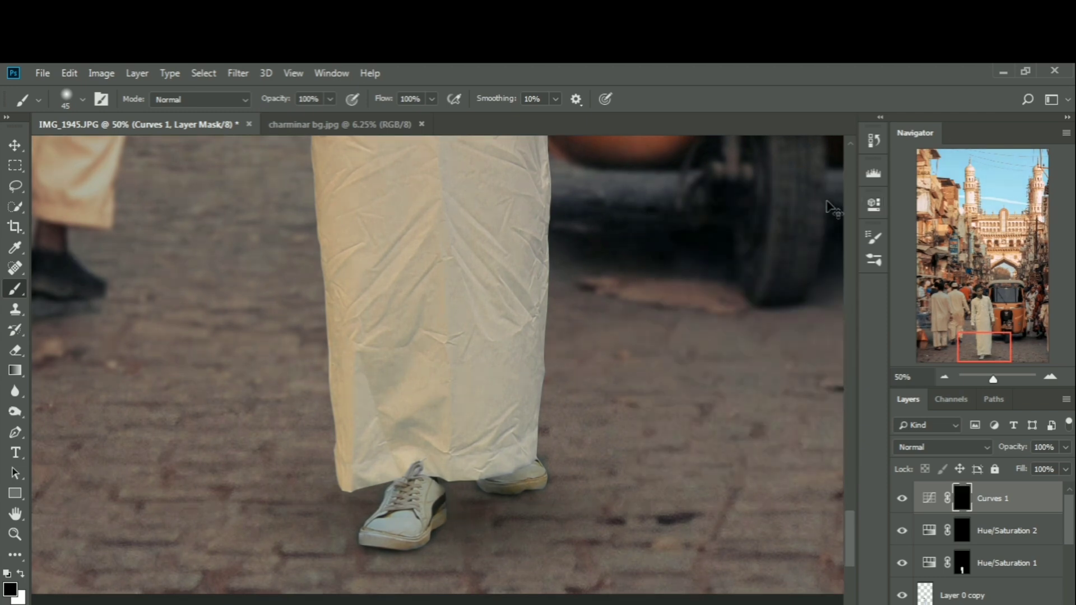
Step: Load the Layer 0 copy outline as a selection, paint white over both shoes on the Curves 1 mask with a soft 108 px brush, and deselect
{"action": "left_click", "coordinate": [930, 590], "text": "ctrl"}
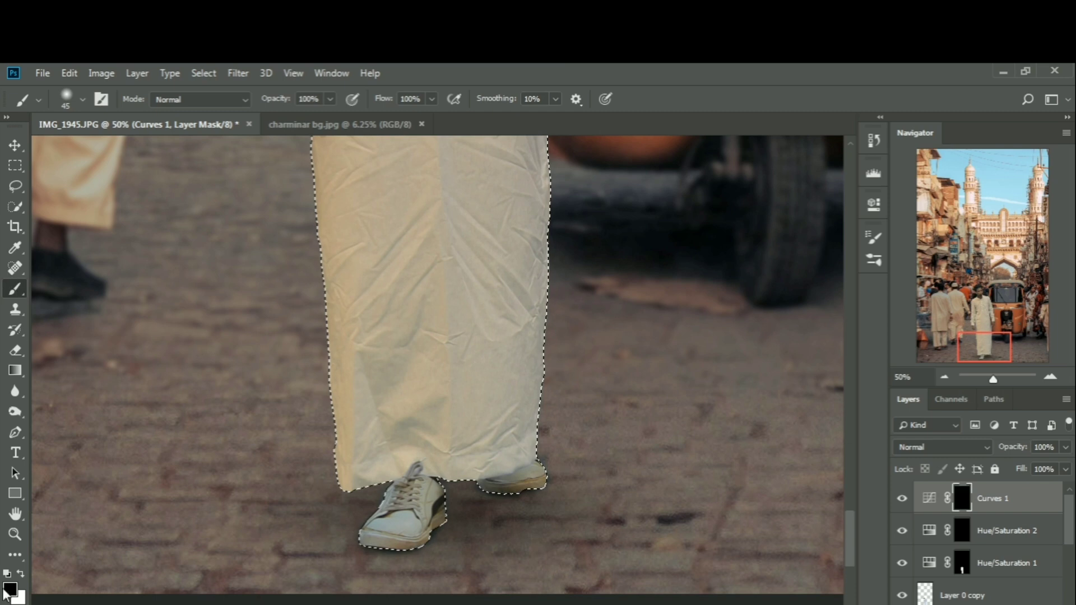
{"action": "left_click", "coordinate": [21, 574]}
{"action": "scroll", "coordinate": [636, 319], "scroll_direction": "down", "scroll_amount": 3}
{"action": "right_click", "coordinate": [644, 321]}
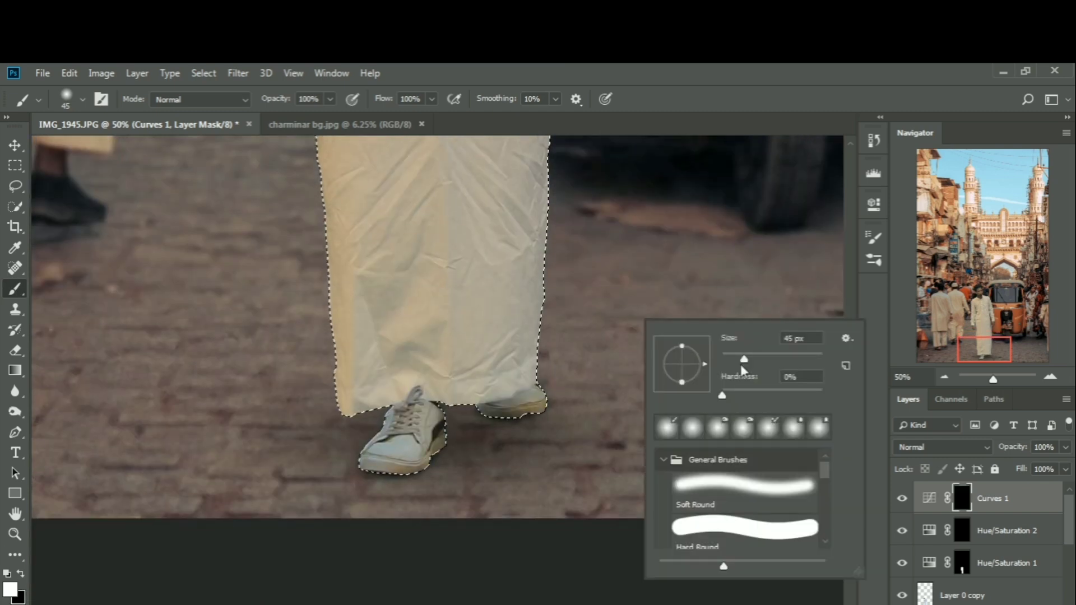
{"action": "left_click_drag", "start_coordinate": [741, 364], "coordinate": [776, 363]}
{"action": "mouse_move", "coordinate": [414, 429]}
{"action": "left_mouse_down"}
{"action": "mouse_move", "coordinate": [359, 470]}
{"action": "mouse_move", "coordinate": [384, 478]}
{"action": "mouse_move", "coordinate": [401, 427]}
{"action": "mouse_move", "coordinate": [497, 425]}
{"action": "mouse_move", "coordinate": [555, 401]}
{"action": "left_mouse_up"}
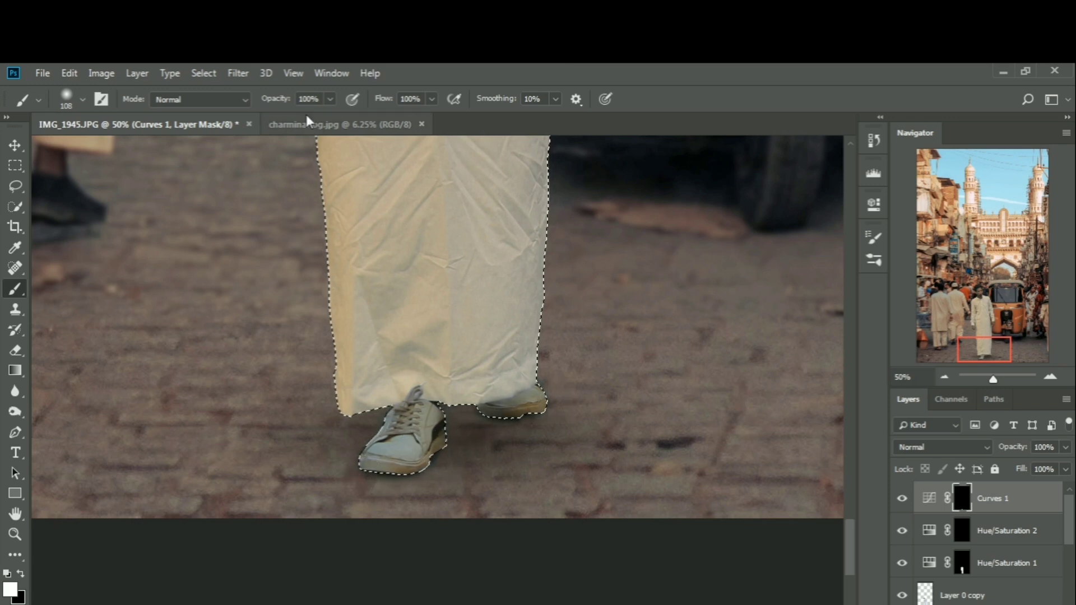
{"action": "left_click", "coordinate": [203, 73]}
{"action": "left_click", "coordinate": [220, 106]}
Step: Compare the shoes with Curves 1 hidden and shown, and examine the whole composite
{"action": "left_click", "coordinate": [903, 499]}
{"action": "left_click", "coordinate": [902, 499]}
{"action": "key", "text": "ctrl+minus"}
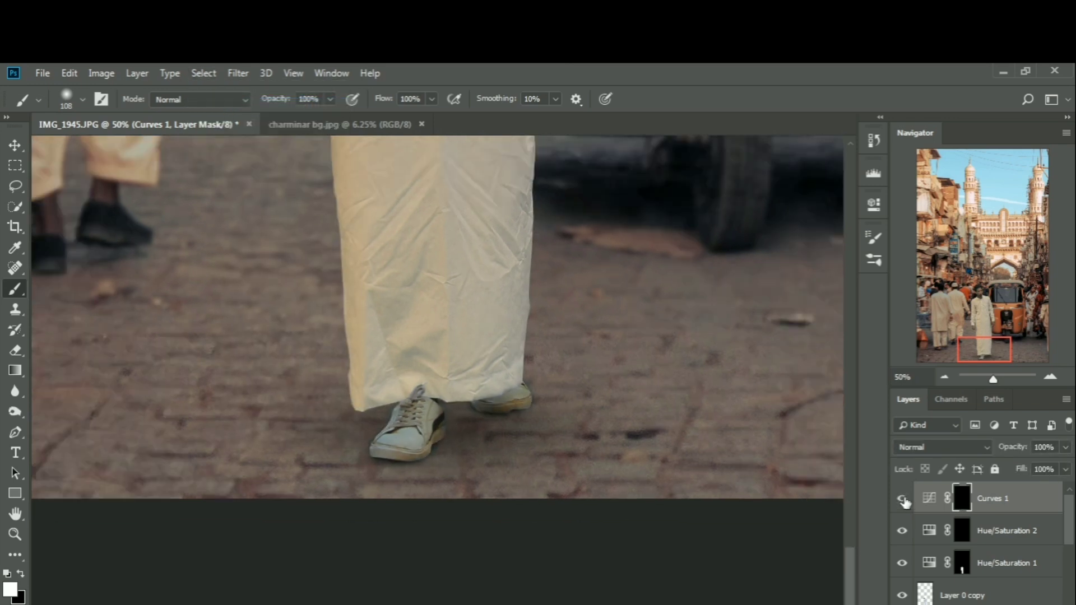
{"action": "key", "text": "ctrl+minus"}
{"action": "key", "text": "ctrl+minus"}
{"action": "key", "text": "ctrl+minus"}
{"action": "key", "text": "ctrl+minus"}
{"action": "key", "text": "ctrl+minus"}
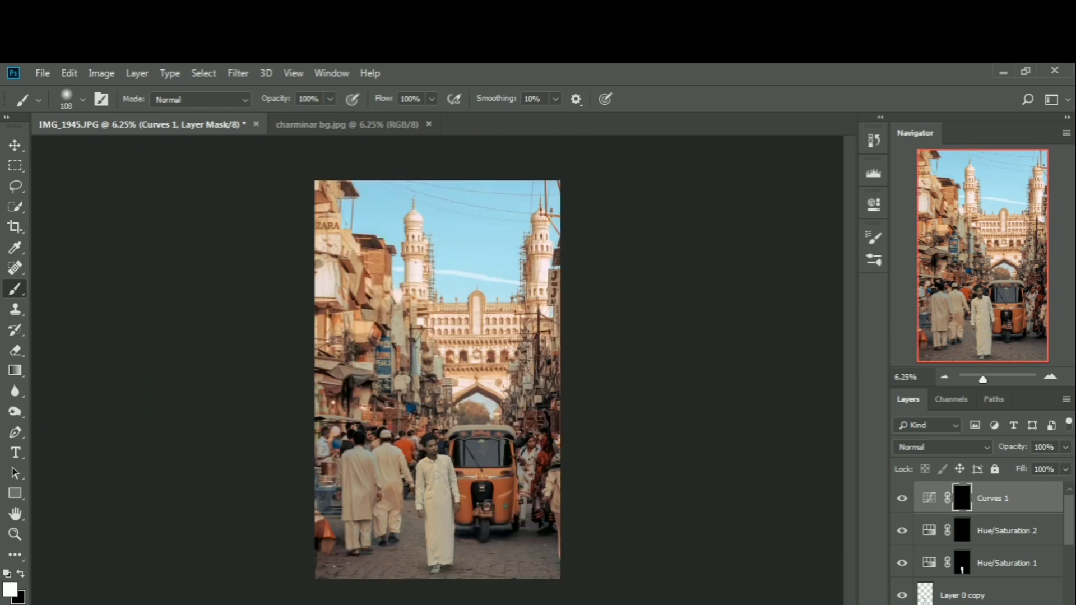
{"action": "left_click", "coordinate": [1026, 505]}
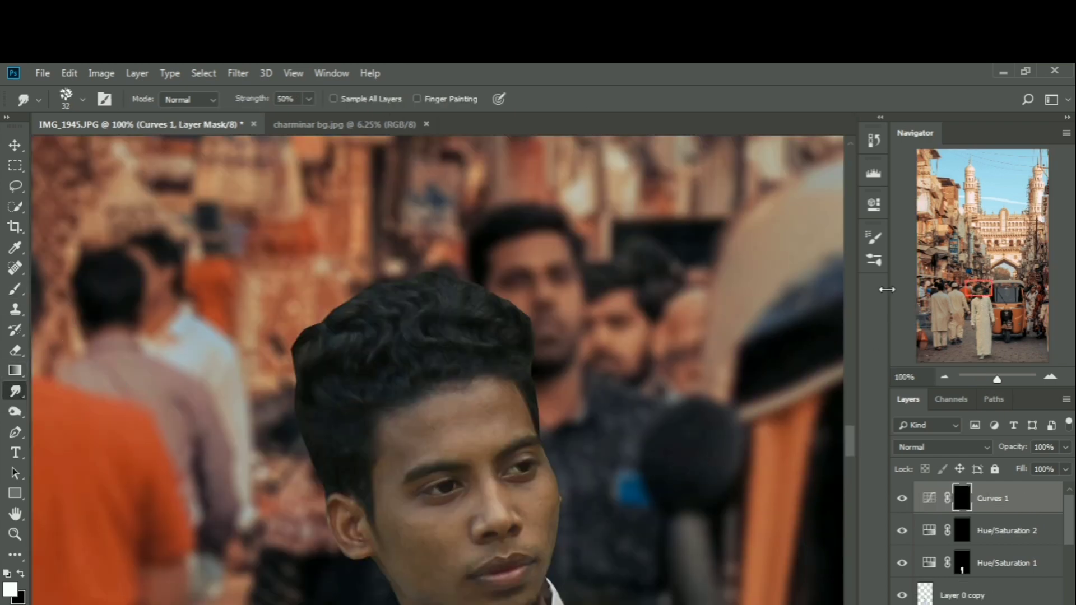
Step: Smudge fine hair strands outward on Layer 0 copy along the right and upper hair edge with an 18 px brush at 50% strength
{"action": "key", "text": "ctrl+minus"}
{"action": "key", "text": "ctrl+minus"}
{"action": "key", "text": "ctrl+minus"}
{"action": "key", "text": "ctrl+minus"}
{"action": "key", "text": "ctrl+minus"}
{"action": "key", "text": "ctrl+minus"}
{"action": "left_click", "coordinate": [1007, 592]}
{"action": "key", "text": "ctrl+plus"}
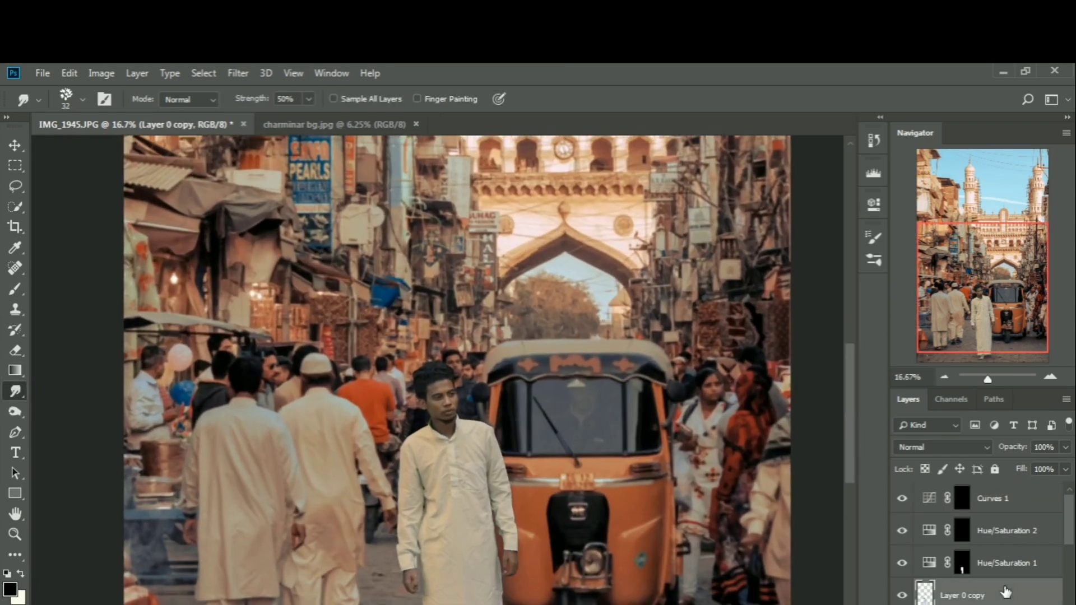
{"action": "key", "text": "ctrl+plus"}
{"action": "key", "text": "ctrl+plus"}
{"action": "key", "text": "ctrl+plus"}
{"action": "key", "text": "ctrl+plus"}
{"action": "key", "text": "ctrl+plus"}
{"action": "key", "text": "ctrl+plus"}
{"action": "key", "text": "ctrl+minus"}
{"action": "key", "text": "ctrl+plus"}
{"action": "scroll", "coordinate": [369, 278], "scroll_direction": "down", "scroll_amount": 1}
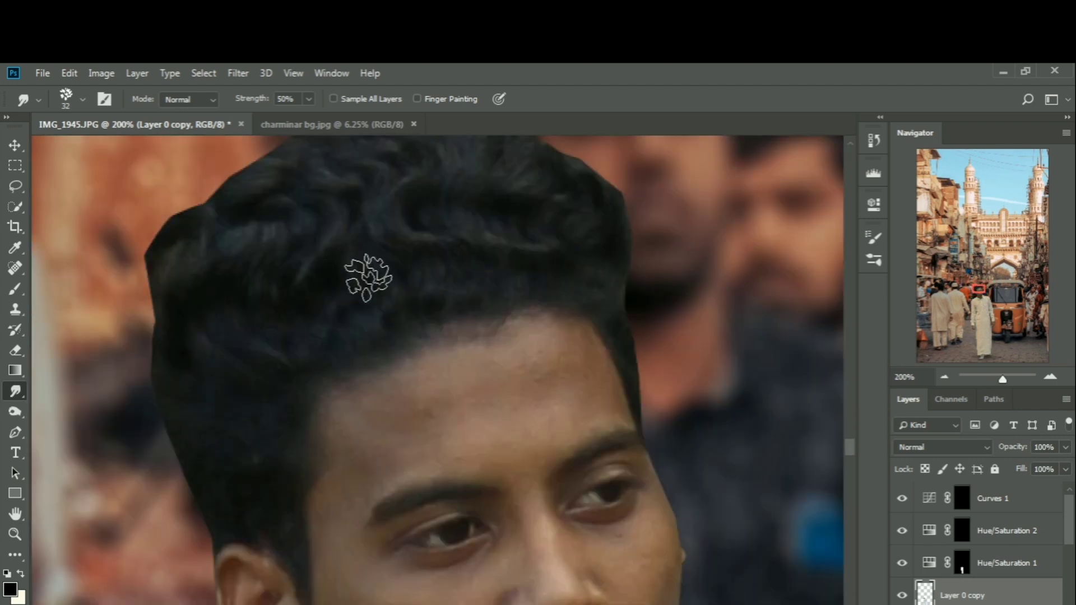
{"action": "scroll", "coordinate": [369, 279], "scroll_direction": "up", "scroll_amount": 5}
{"action": "right_click", "coordinate": [627, 352]}
{"action": "left_click_drag", "start_coordinate": [716, 389], "coordinate": [710, 389]}
{"action": "left_click_drag", "start_coordinate": [679, 396], "coordinate": [651, 388]}
{"action": "left_click", "coordinate": [597, 413]}
{"action": "mouse_move", "coordinate": [630, 502]}
{"action": "left_mouse_down"}
{"action": "mouse_move", "coordinate": [614, 427]}
{"action": "mouse_move", "coordinate": [539, 370]}
{"action": "mouse_move", "coordinate": [488, 350]}
{"action": "left_mouse_up"}
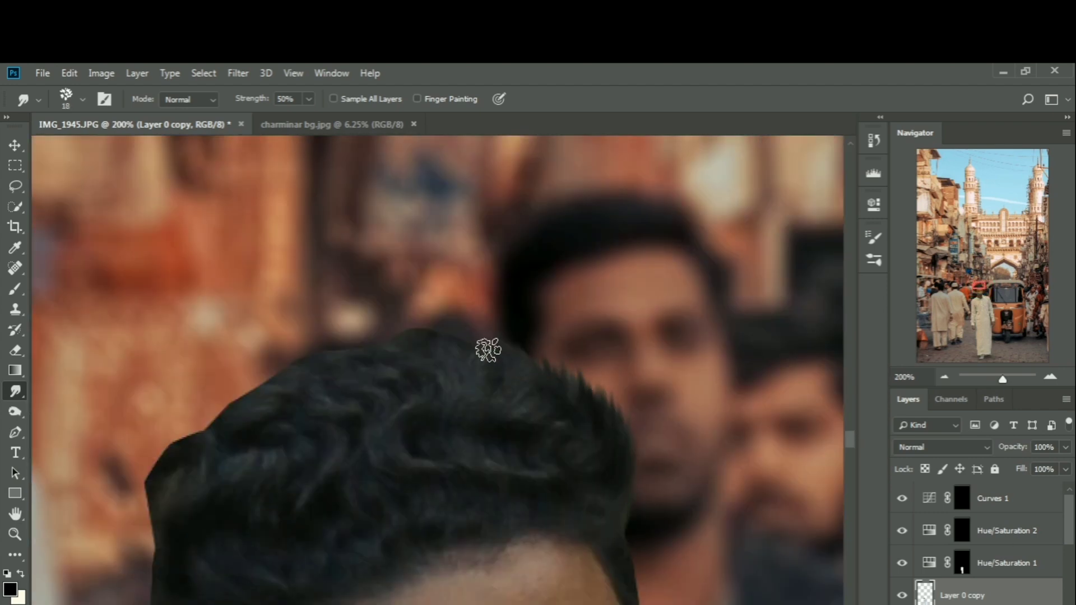
{"action": "scroll", "coordinate": [437, 359], "scroll_direction": "down", "scroll_amount": 2}
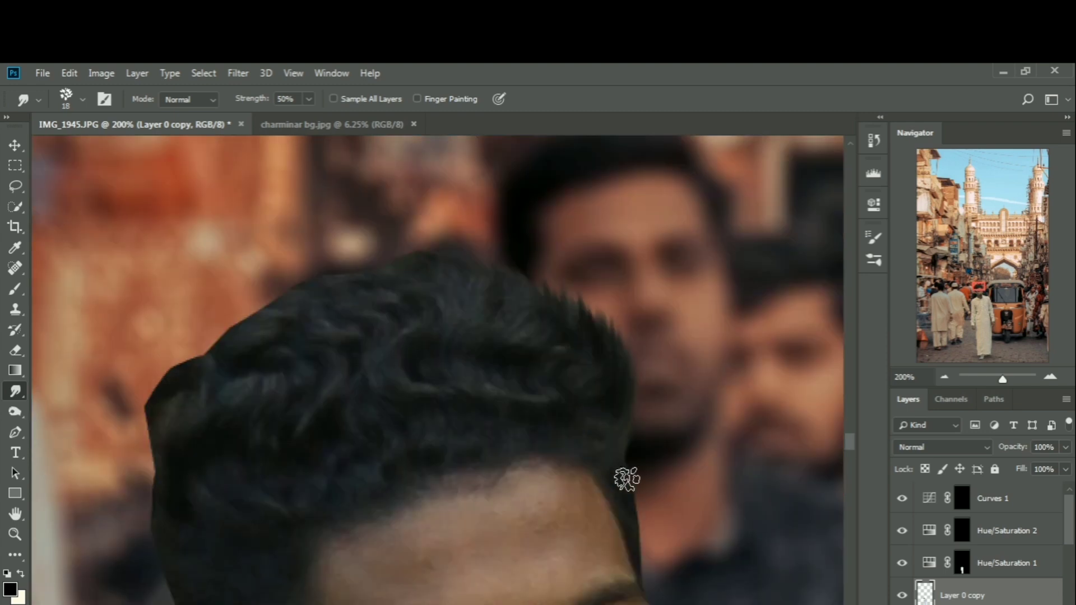
{"action": "scroll", "coordinate": [420, 368], "scroll_direction": "up", "scroll_amount": 1}
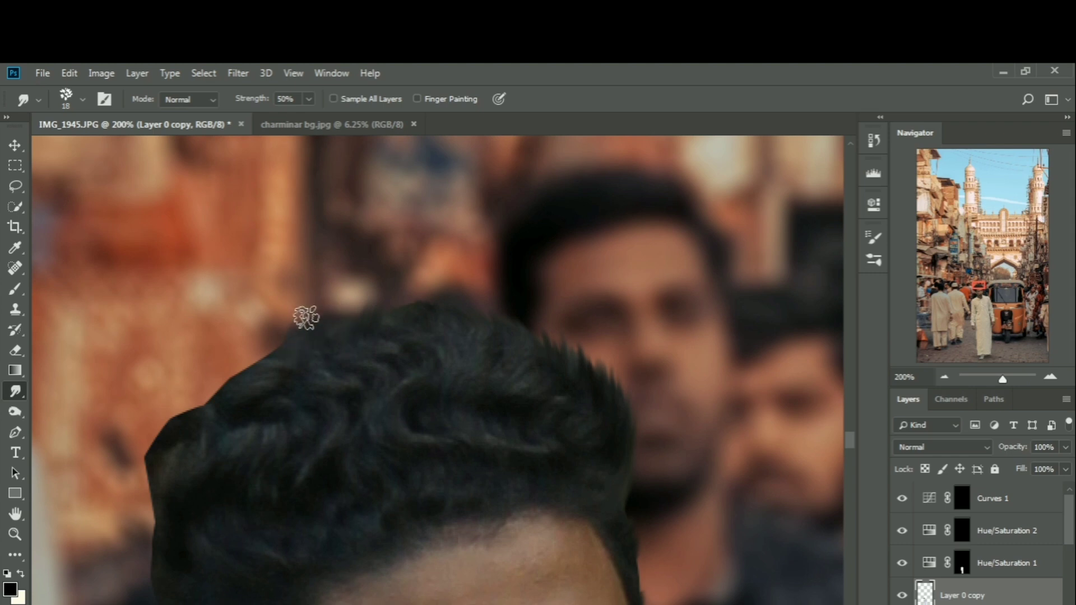
Step: Smudge matching strands outward along the crown and left side of the man's hair
{"action": "mouse_move", "coordinate": [306, 318]}
{"action": "left_mouse_down"}
{"action": "mouse_move", "coordinate": [281, 313]}
{"action": "mouse_move", "coordinate": [254, 372]}
{"action": "mouse_move", "coordinate": [233, 351]}
{"action": "mouse_move", "coordinate": [189, 419]}
{"action": "mouse_move", "coordinate": [175, 392]}
{"action": "left_mouse_up"}
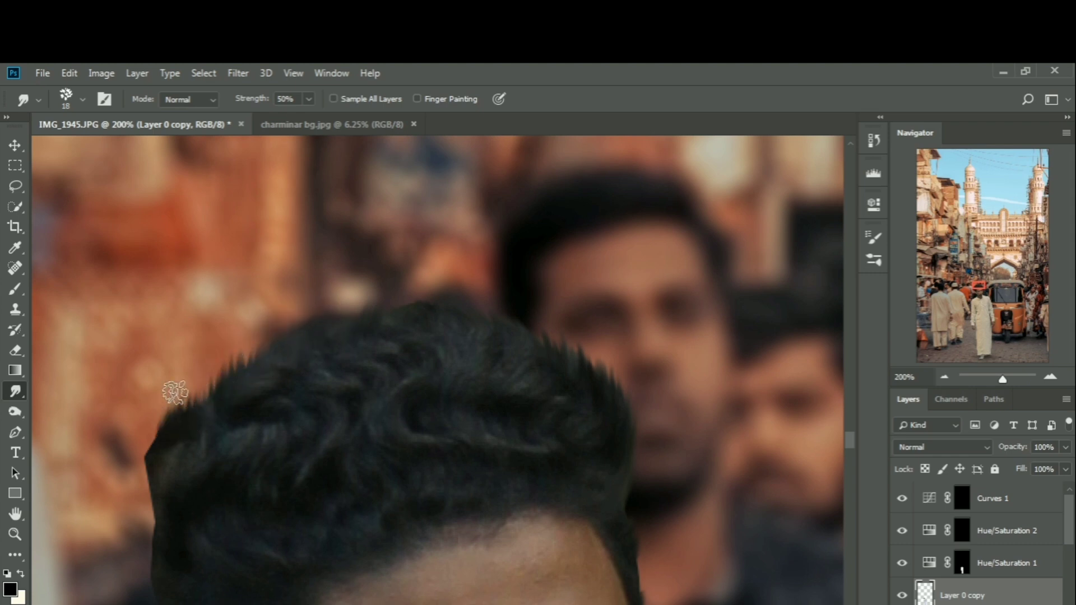
{"action": "scroll", "coordinate": [236, 375], "scroll_direction": "down", "scroll_amount": 3}
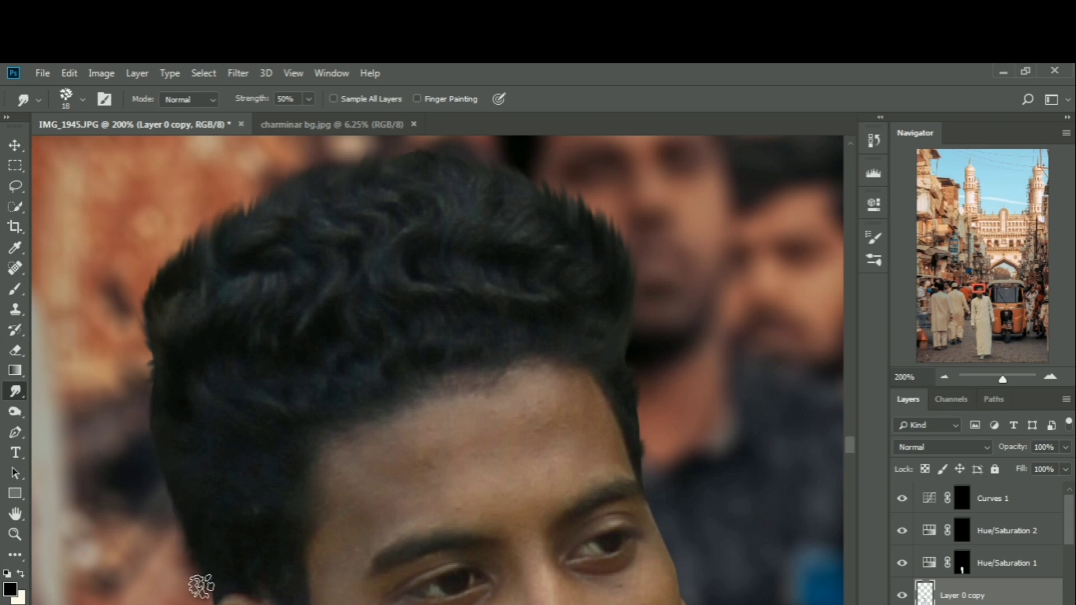
{"action": "key", "text": "ctrl+minus"}
{"action": "key", "text": "ctrl+minus"}
{"action": "key", "text": "ctrl+plus"}
{"action": "key", "text": "ctrl+plus"}
{"action": "scroll", "coordinate": [444, 369], "scroll_direction": "up", "scroll_amount": 2}
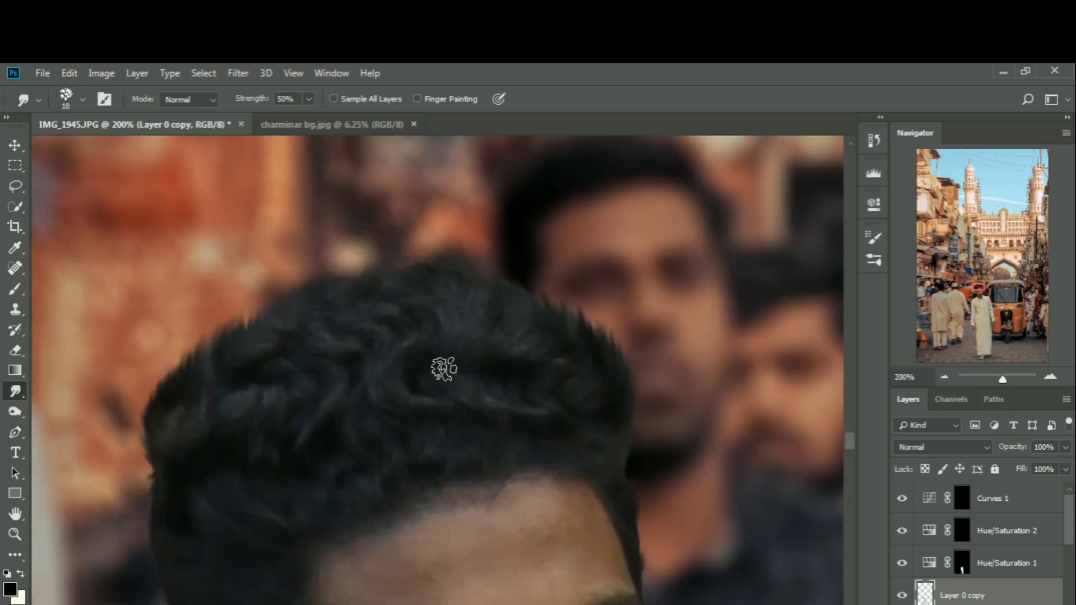
{"action": "scroll", "coordinate": [444, 369], "scroll_direction": "up", "scroll_amount": 1}
{"action": "left_click_drag", "start_coordinate": [427, 297], "coordinate": [413, 275]}
{"action": "left_click_drag", "start_coordinate": [170, 508], "coordinate": [125, 435]}
{"action": "mouse_move", "coordinate": [167, 476]}
{"action": "left_mouse_down"}
{"action": "mouse_move", "coordinate": [134, 420]}
{"action": "mouse_move", "coordinate": [142, 400]}
{"action": "left_mouse_up"}
{"action": "left_click_drag", "start_coordinate": [152, 475], "coordinate": [140, 443]}
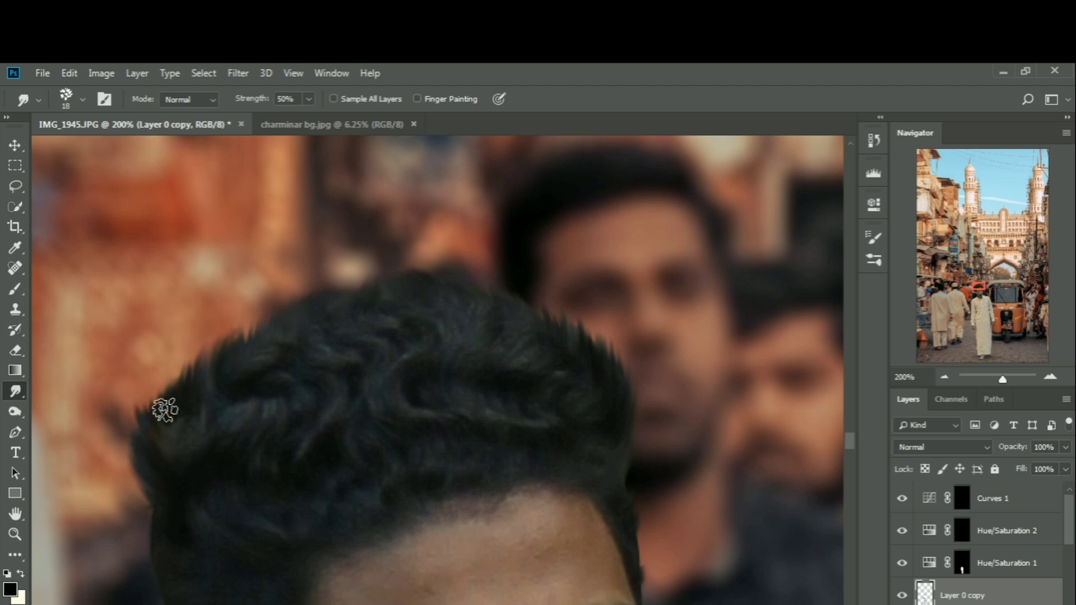
Step: Duplicate Layer 0 copy and check the man's head with individual layers hidden and shown
{"action": "scroll", "coordinate": [233, 487], "scroll_direction": "down", "scroll_amount": 3}
{"action": "key", "text": "ctrl+j"}
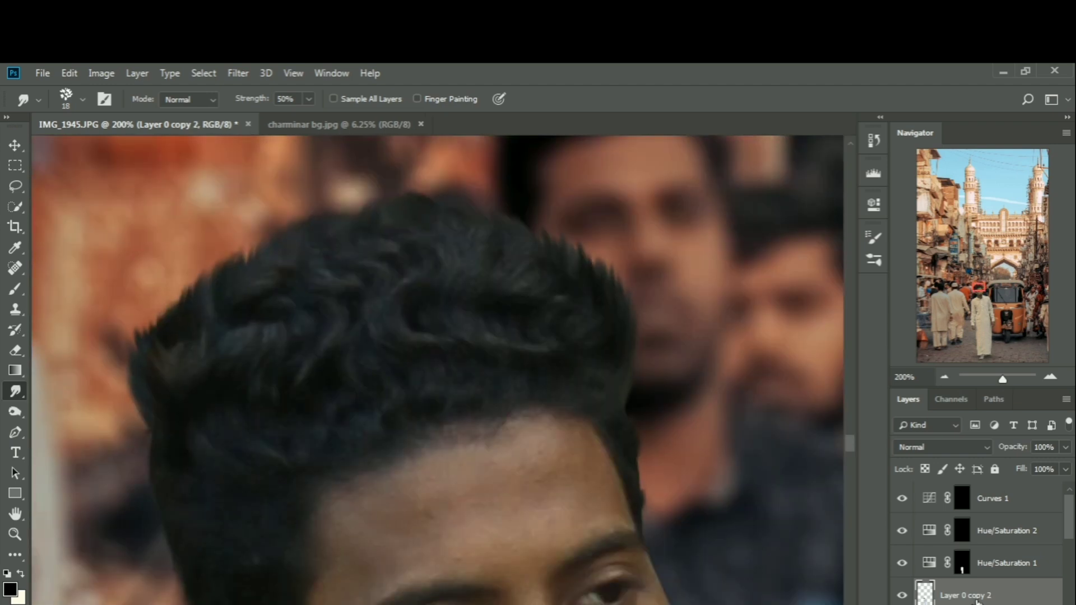
{"action": "mouse_move", "coordinate": [977, 600]}
{"action": "left_mouse_down"}
{"action": "mouse_move", "coordinate": [978, 496]}
{"action": "mouse_move", "coordinate": [984, 604]}
{"action": "left_mouse_up"}
{"action": "left_click", "coordinate": [904, 499]}
{"action": "left_click", "coordinate": [904, 500]}
{"action": "left_click", "coordinate": [902, 532]}
{"action": "left_click", "coordinate": [902, 532]}
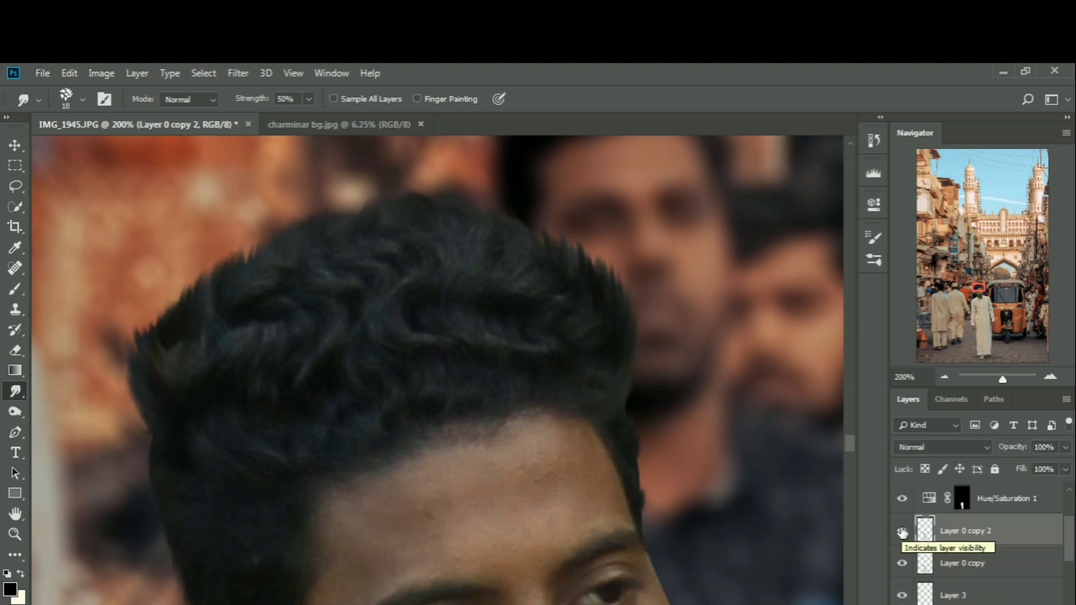
{"action": "key", "text": "ctrl+minus"}
{"action": "key", "text": "ctrl+minus"}
{"action": "key", "text": "ctrl+minus"}
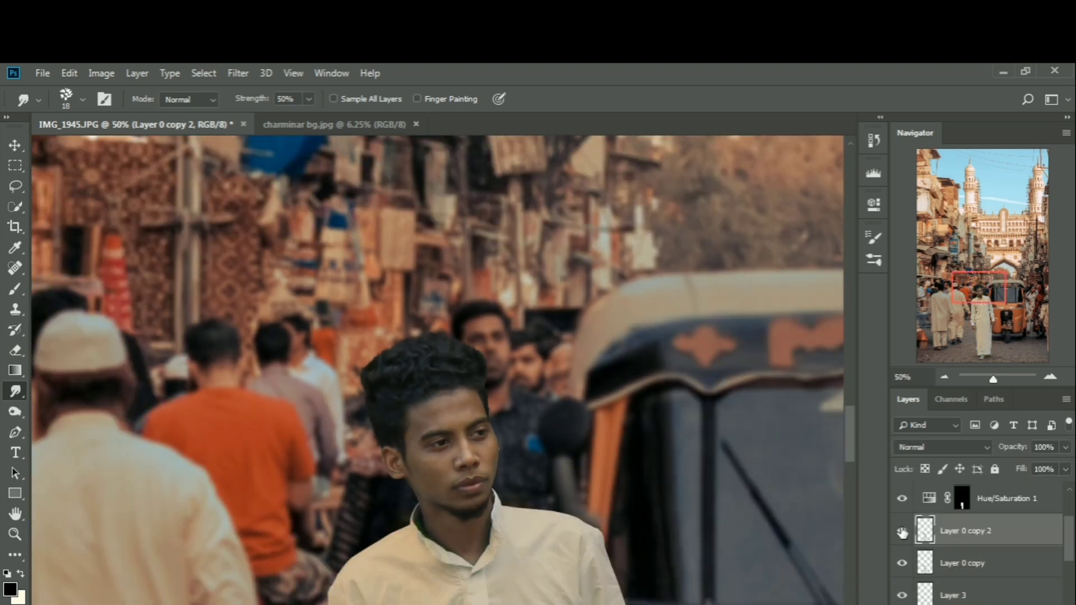
{"action": "scroll", "coordinate": [953, 530], "scroll_direction": "up", "scroll_amount": 2}
Step: Stamp the visible layers into a new layer above Curves 1 and set the Oranges saturation to -22 in the Camera Raw Filter
{"action": "left_click", "coordinate": [1011, 501]}
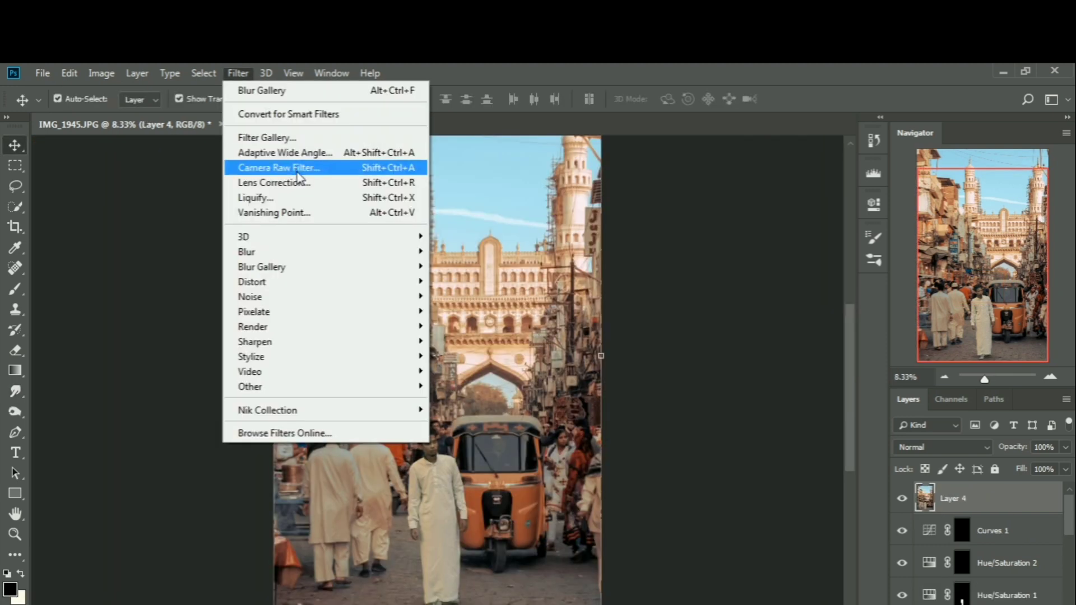
{"action": "left_click", "coordinate": [296, 172]}
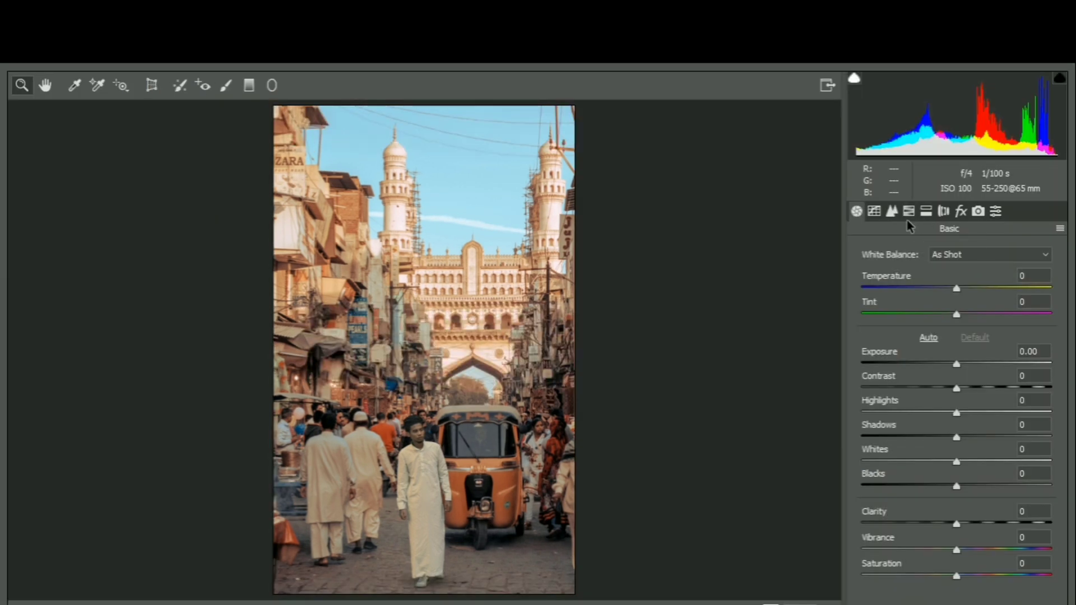
{"action": "left_click", "coordinate": [909, 211]}
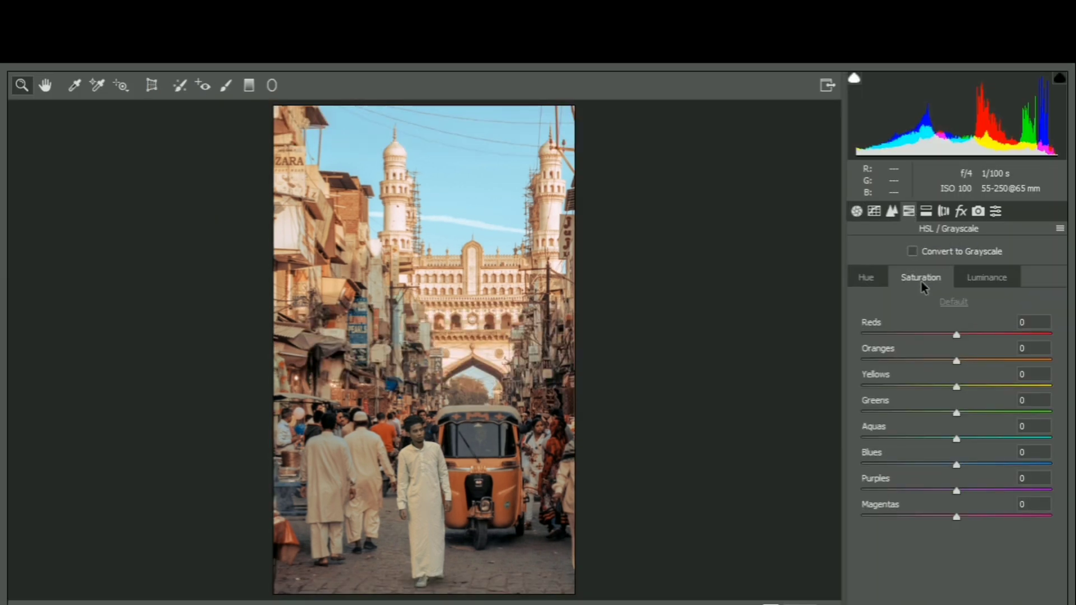
{"action": "left_click_drag", "start_coordinate": [954, 362], "coordinate": [928, 393]}
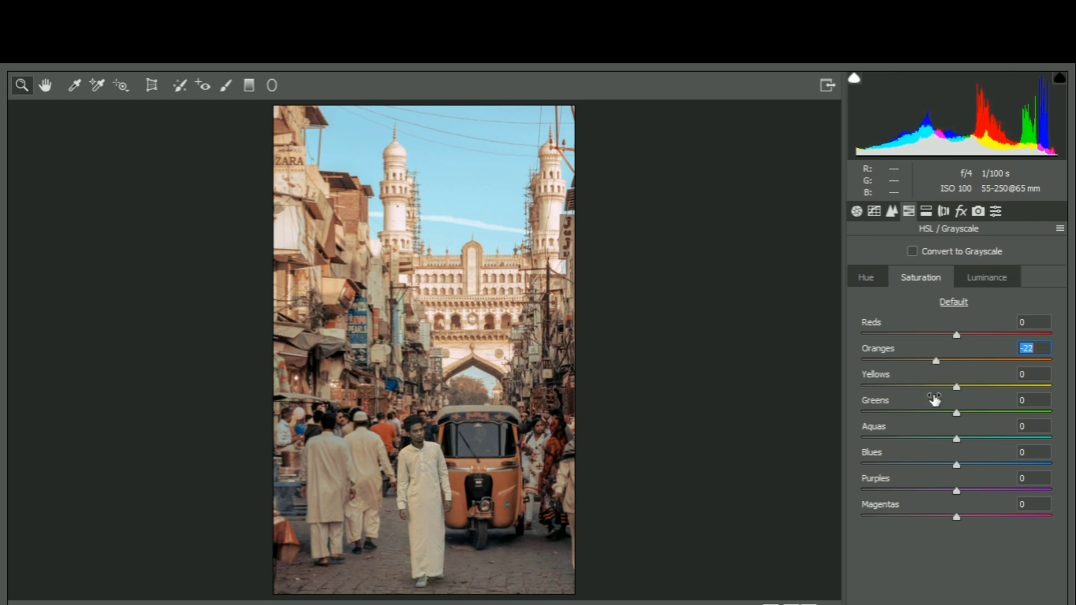
Step: Set the Oranges luminance to +21 and the Blues hue to +19 in the HSL adjustments
{"action": "left_click", "coordinate": [989, 280]}
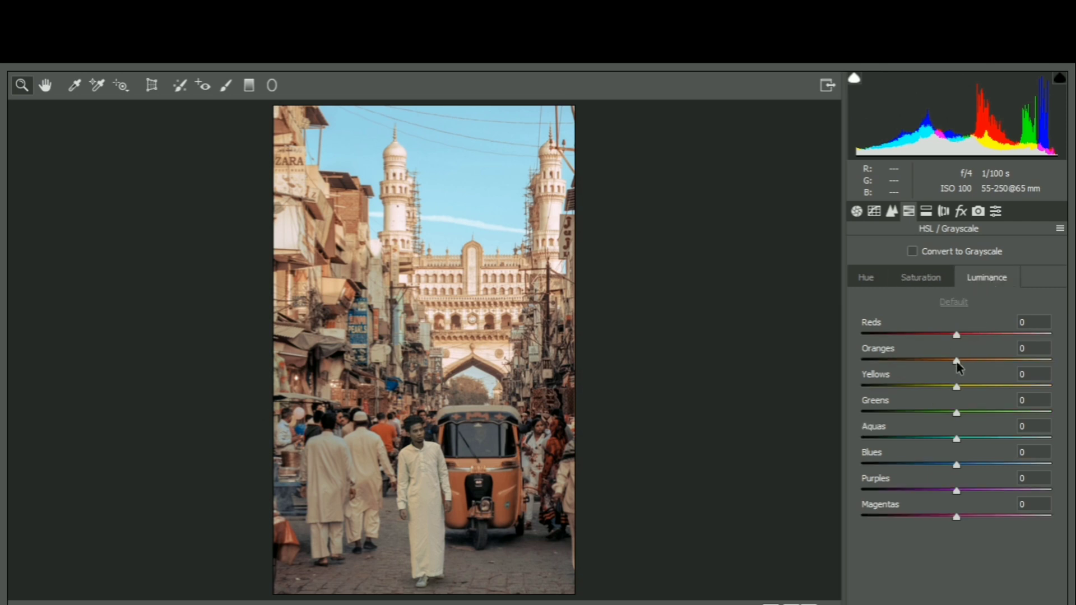
{"action": "left_click_drag", "start_coordinate": [972, 358], "coordinate": [975, 359]}
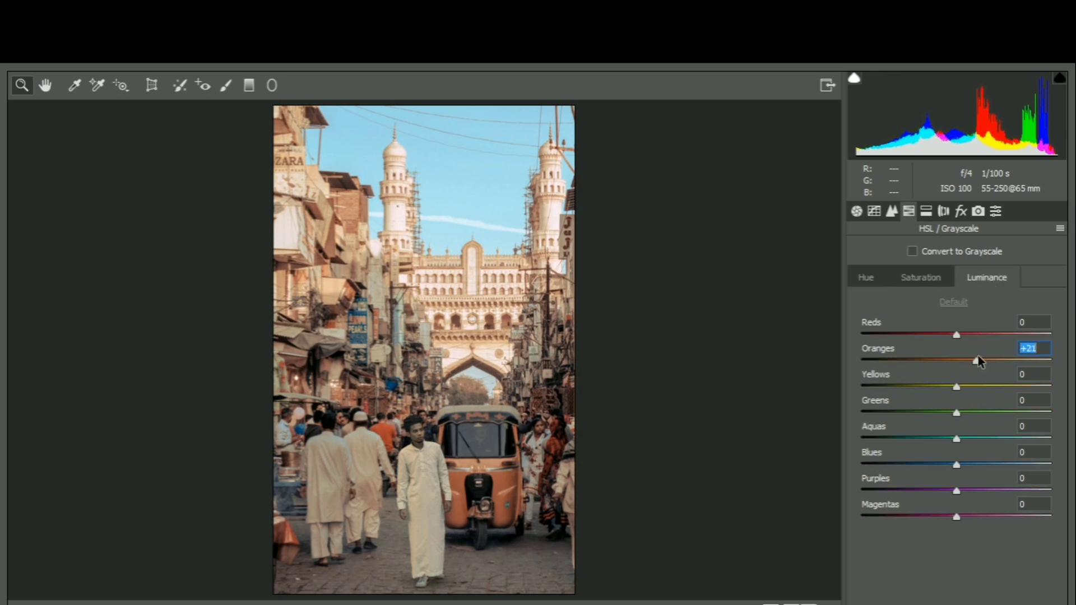
{"action": "left_click", "coordinate": [878, 276]}
{"action": "left_click_drag", "start_coordinate": [955, 359], "coordinate": [944, 359]}
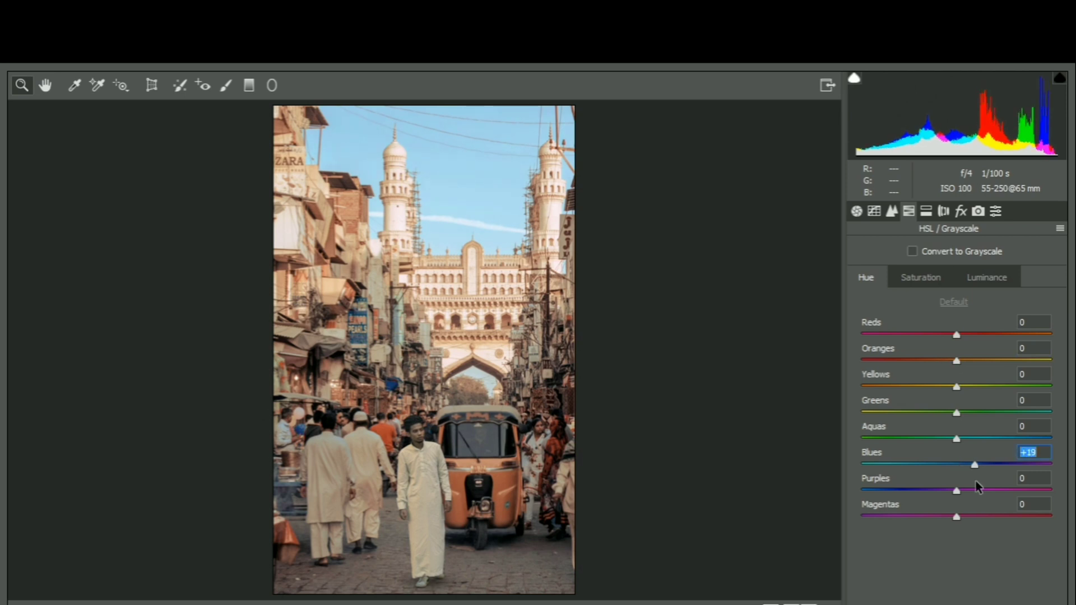
Step: Set the Yellows saturation to -67 and the Oranges saturation to -28, and raise the Oranges luminance to +27
{"action": "left_click", "coordinate": [923, 279]}
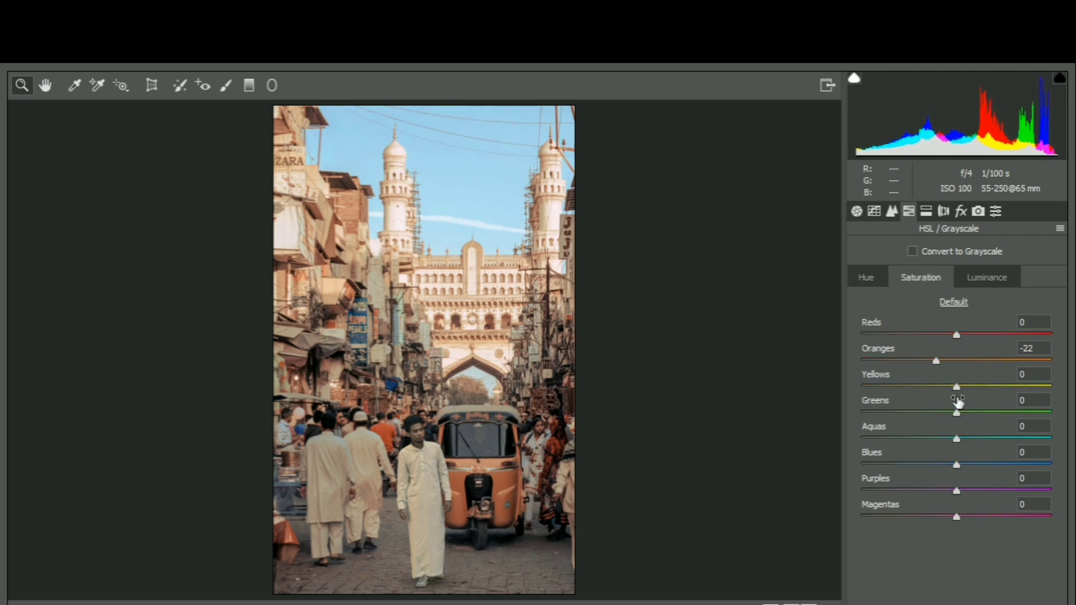
{"action": "left_click_drag", "start_coordinate": [920, 390], "coordinate": [901, 415]}
{"action": "left_click_drag", "start_coordinate": [901, 415], "coordinate": [892, 435]}
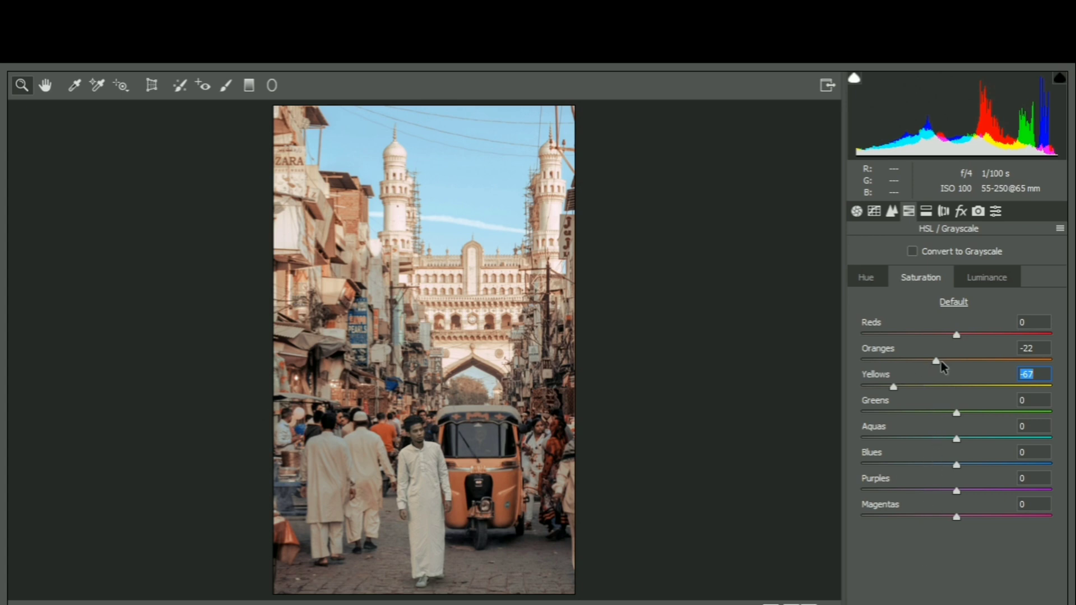
{"action": "mouse_move", "coordinate": [936, 362]}
{"action": "left_mouse_down"}
{"action": "mouse_move", "coordinate": [917, 365]}
{"action": "mouse_move", "coordinate": [924, 373]}
{"action": "left_mouse_up"}
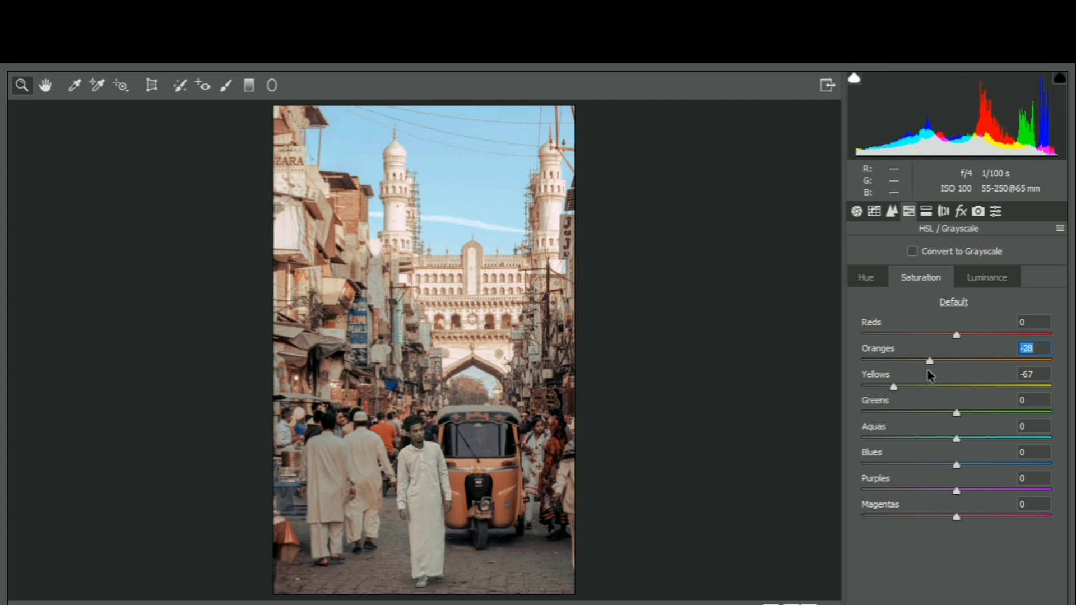
{"action": "left_click", "coordinate": [979, 278]}
{"action": "left_click_drag", "start_coordinate": [957, 361], "coordinate": [982, 365]}
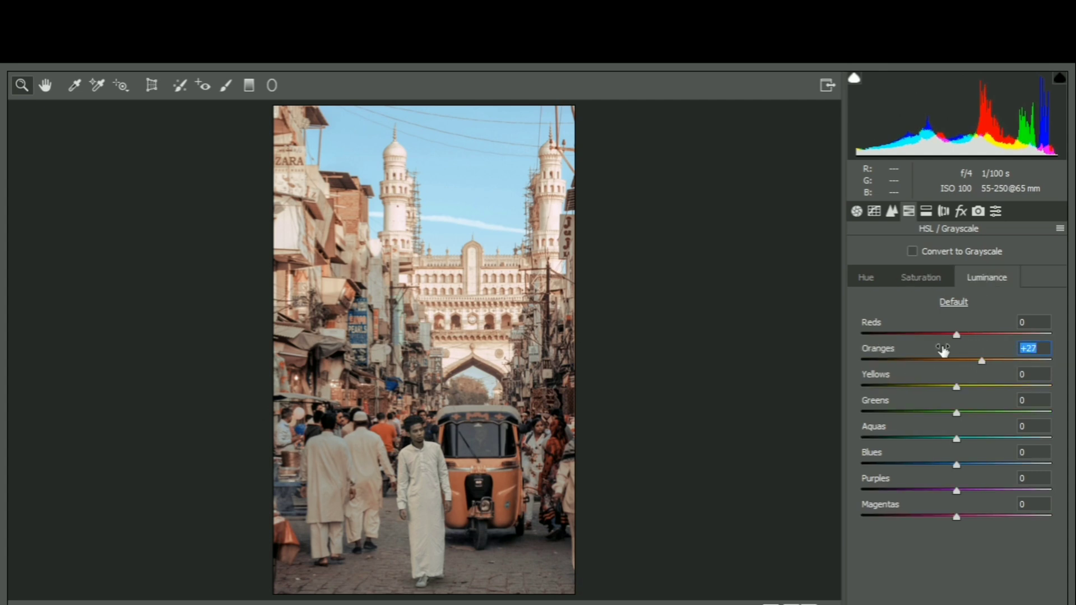
Step: Set the Green Primary hue to +11 and saturation to +15 in Camera Calibration, and set the luminance noise reduction to 21
{"action": "left_click", "coordinate": [984, 213]}
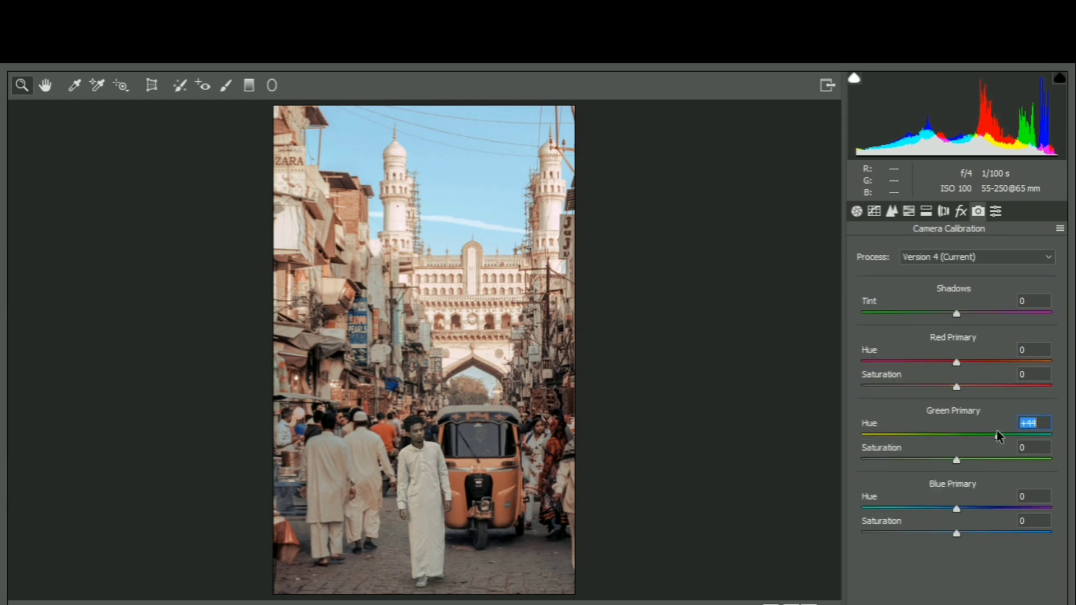
{"action": "left_click_drag", "start_coordinate": [997, 431], "coordinate": [973, 459]}
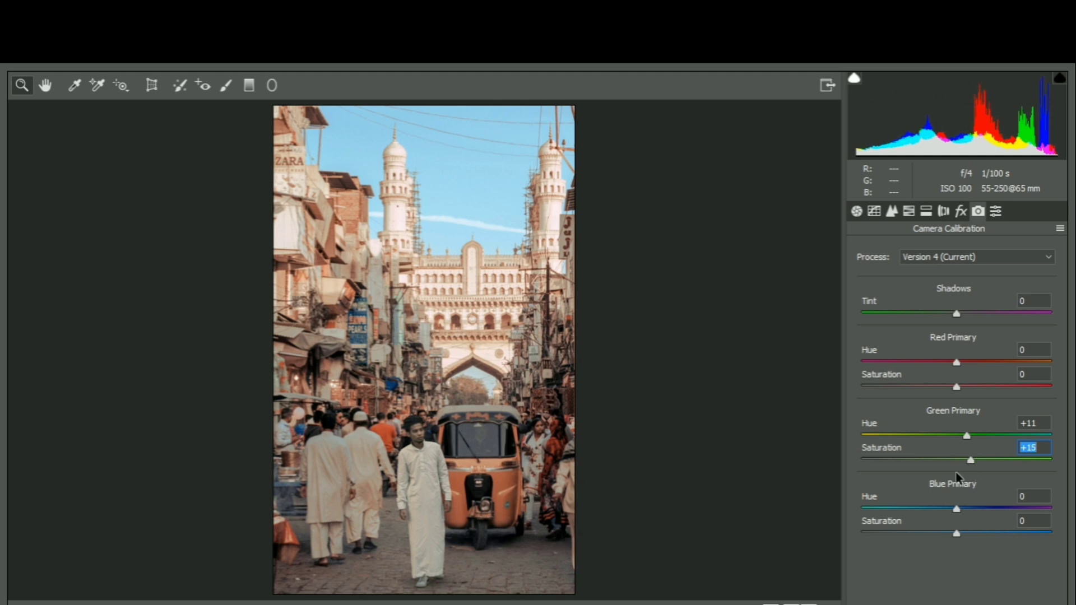
{"action": "left_click", "coordinate": [859, 213]}
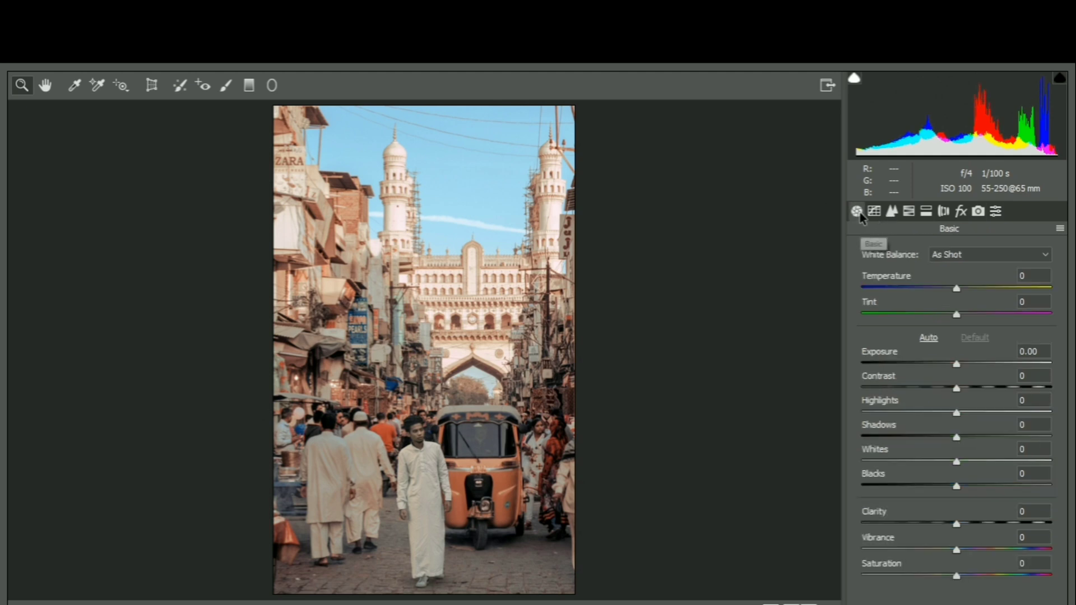
{"action": "left_click", "coordinate": [896, 216]}
{"action": "left_click", "coordinate": [902, 406]}
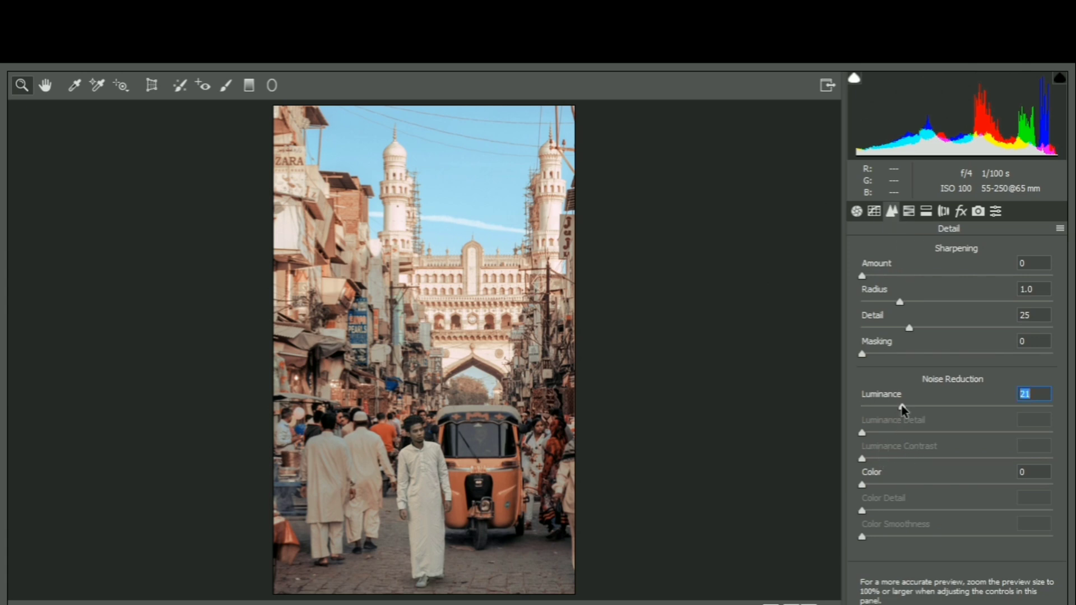
Step: Set the basic contrast to +19 and the exposure to +0.25
{"action": "left_click", "coordinate": [856, 212]}
{"action": "left_click_drag", "start_coordinate": [956, 388], "coordinate": [964, 365]}
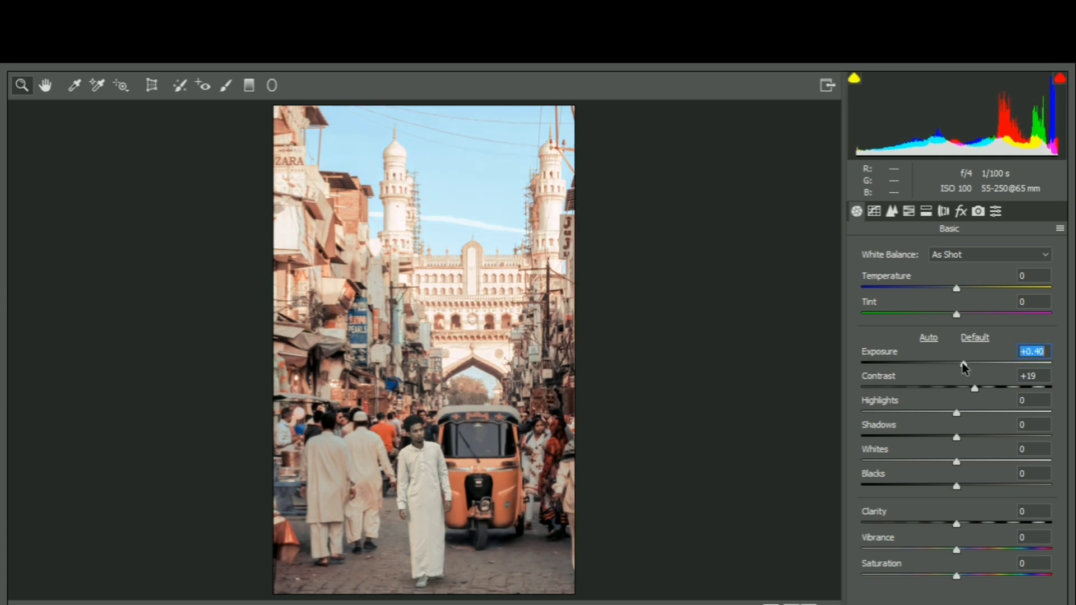
{"action": "left_click_drag", "start_coordinate": [964, 367], "coordinate": [960, 371]}
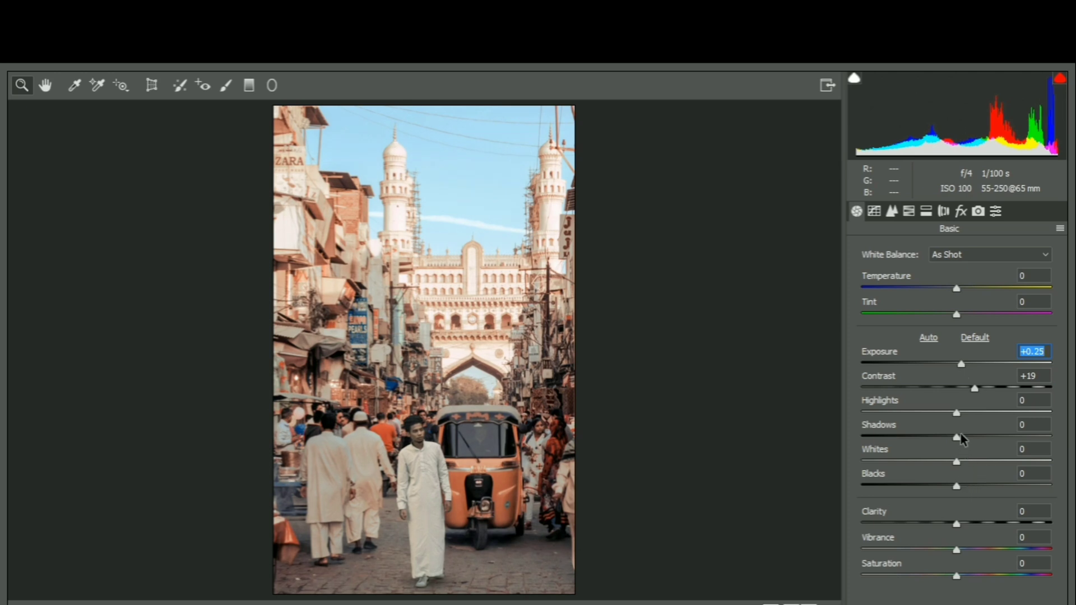
Step: Set the shadows to +28, blacks to +10, clarity to +13 and vibrance to +9
{"action": "left_click_drag", "start_coordinate": [959, 437], "coordinate": [991, 435]}
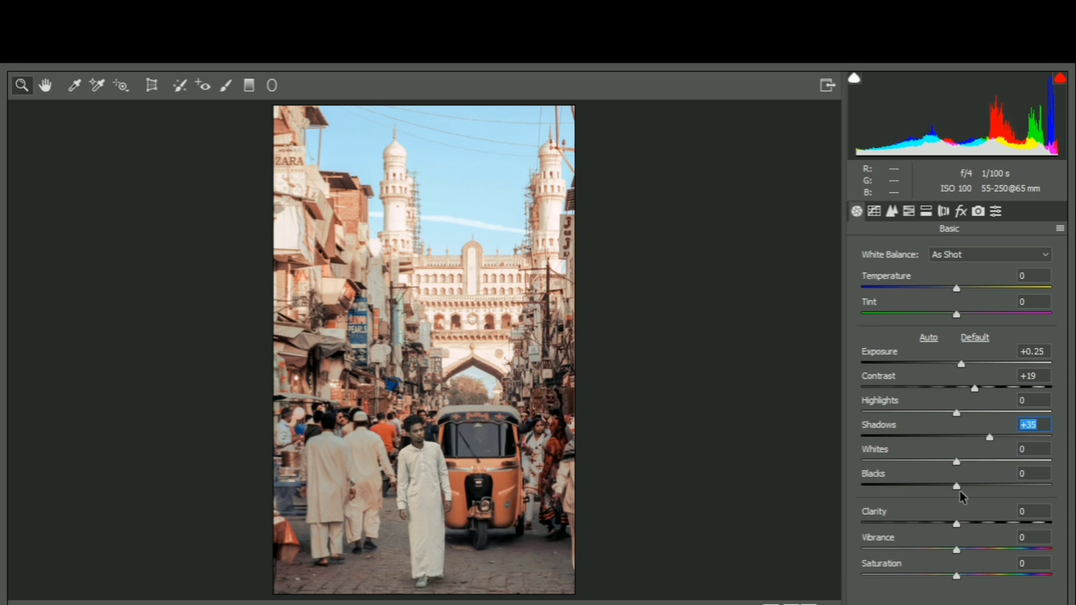
{"action": "left_click_drag", "start_coordinate": [959, 487], "coordinate": [968, 492]}
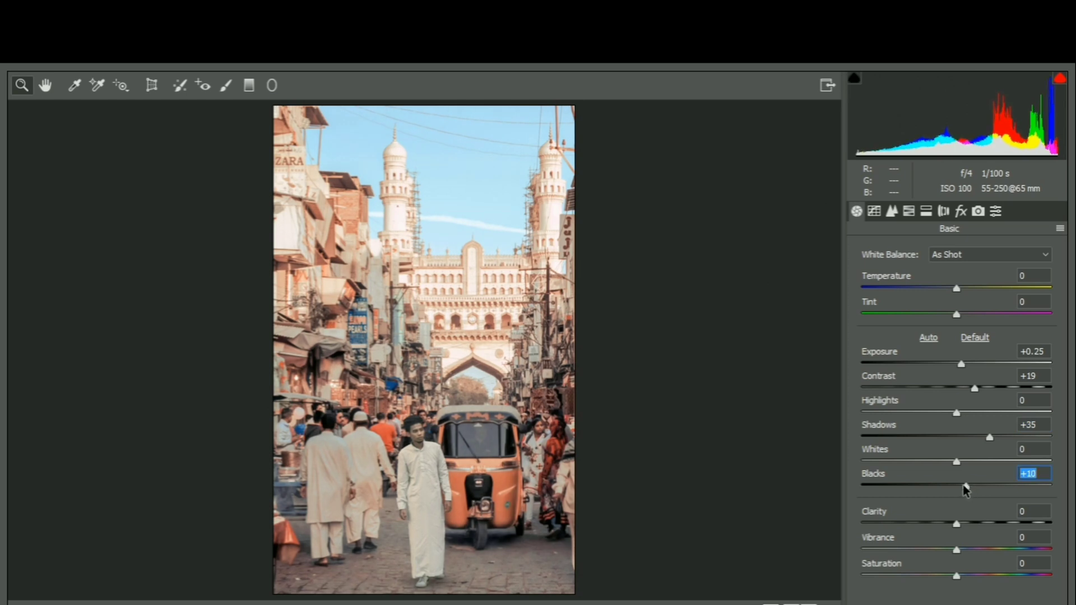
{"action": "left_click_drag", "start_coordinate": [991, 440], "coordinate": [981, 439]}
{"action": "left_click_drag", "start_coordinate": [956, 525], "coordinate": [968, 526]}
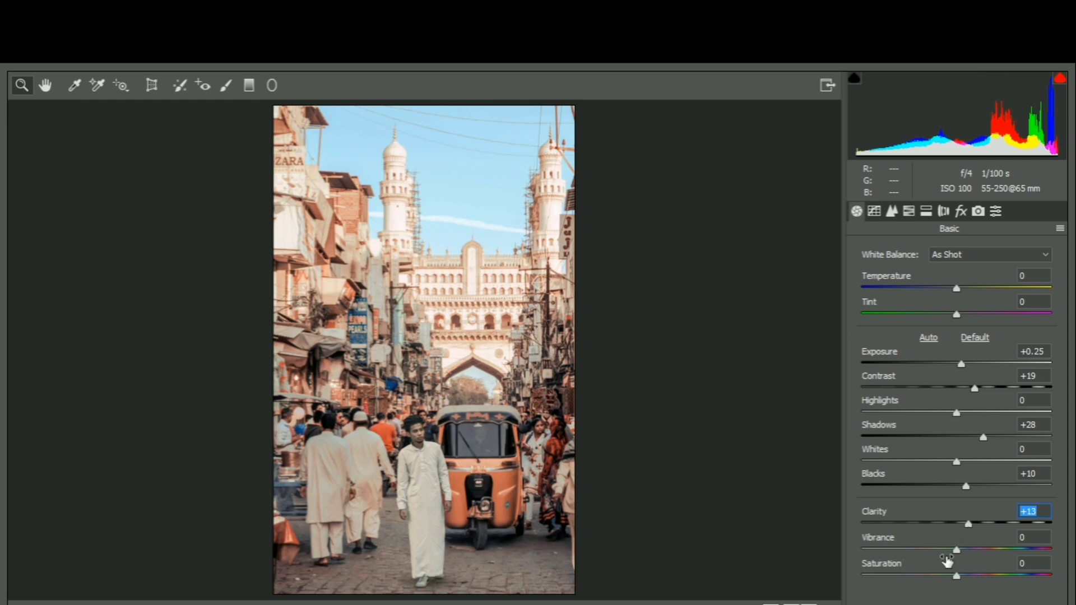
{"action": "left_click_drag", "start_coordinate": [956, 548], "coordinate": [967, 552]}
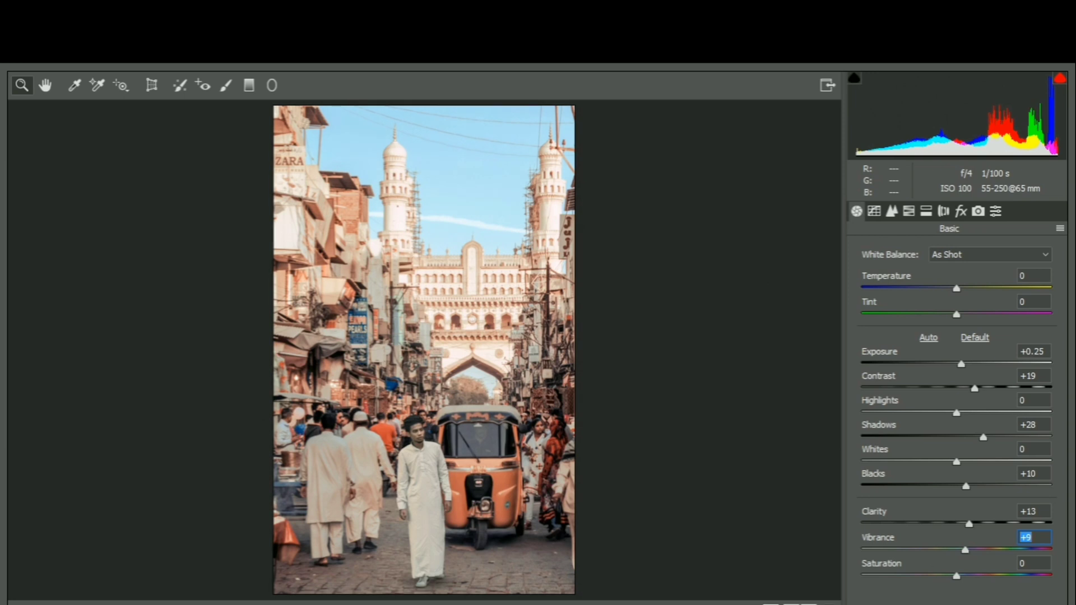
Step: Compare the image before and after the adjustments and apply the Camera Raw Filter to Layer 4
{"action": "key", "text": "p"}
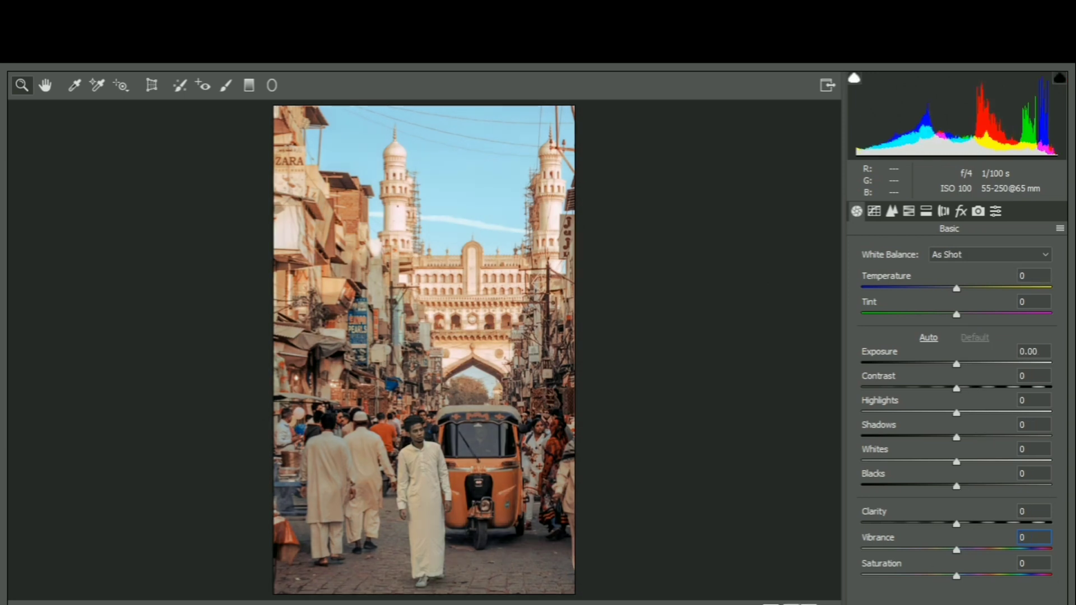
{"action": "key", "text": "p"}
{"action": "key", "text": "p"}
{"action": "key", "text": "p"}
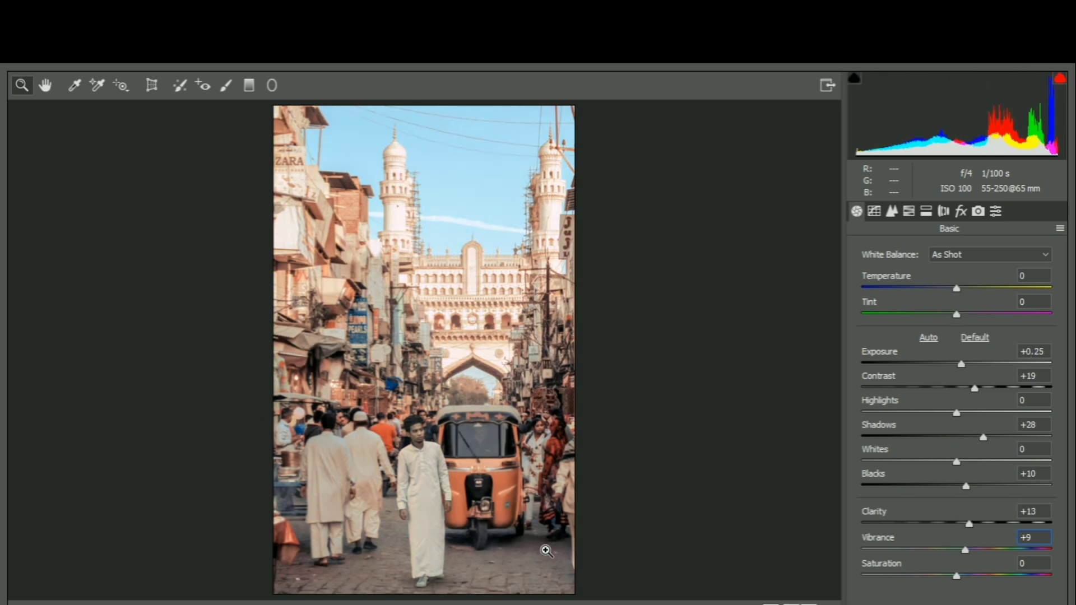
{"action": "key", "text": "Return"}
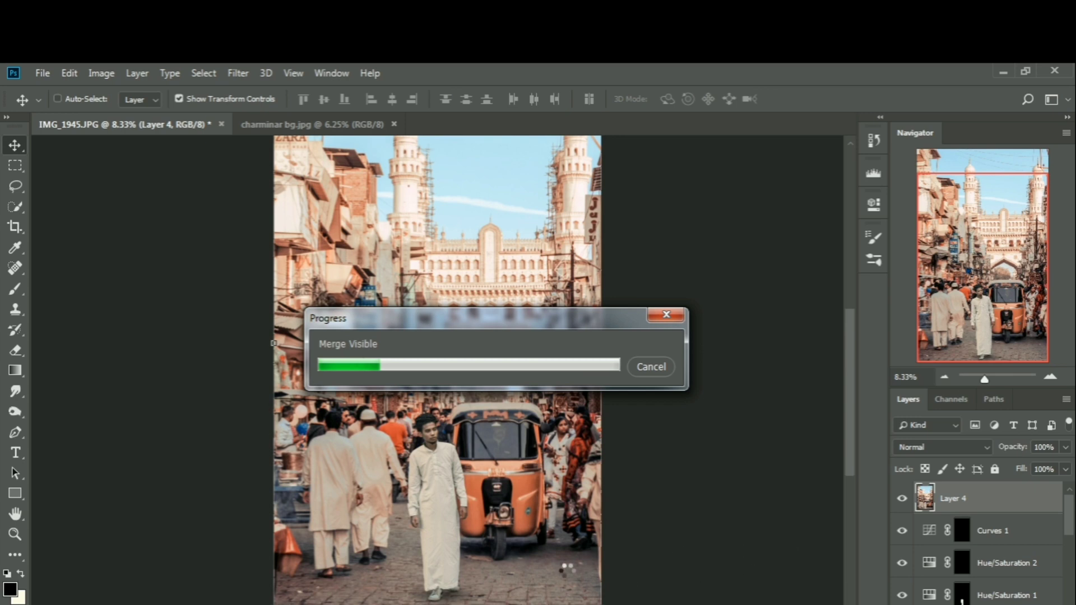
Step: Stamp the visible layers into a new layer above Layer 4 and fit a large Radial Filter ellipse around the street in the Camera Raw Filter
{"action": "left_click", "coordinate": [238, 73]}
{"action": "left_click", "coordinate": [286, 167]}
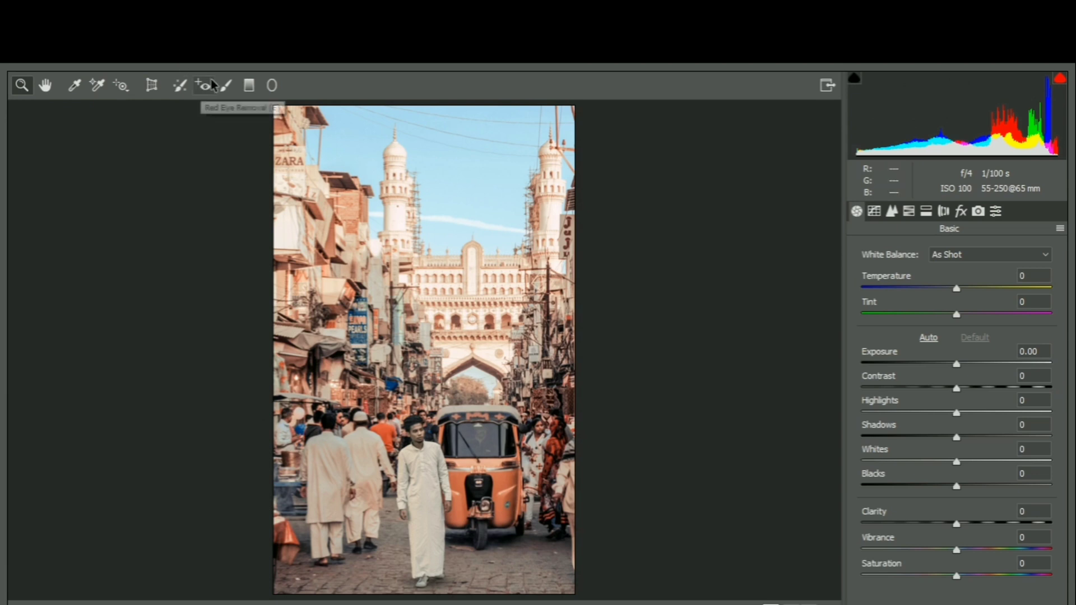
{"action": "left_click", "coordinate": [272, 85]}
{"action": "left_click_drag", "start_coordinate": [395, 347], "coordinate": [541, 522]}
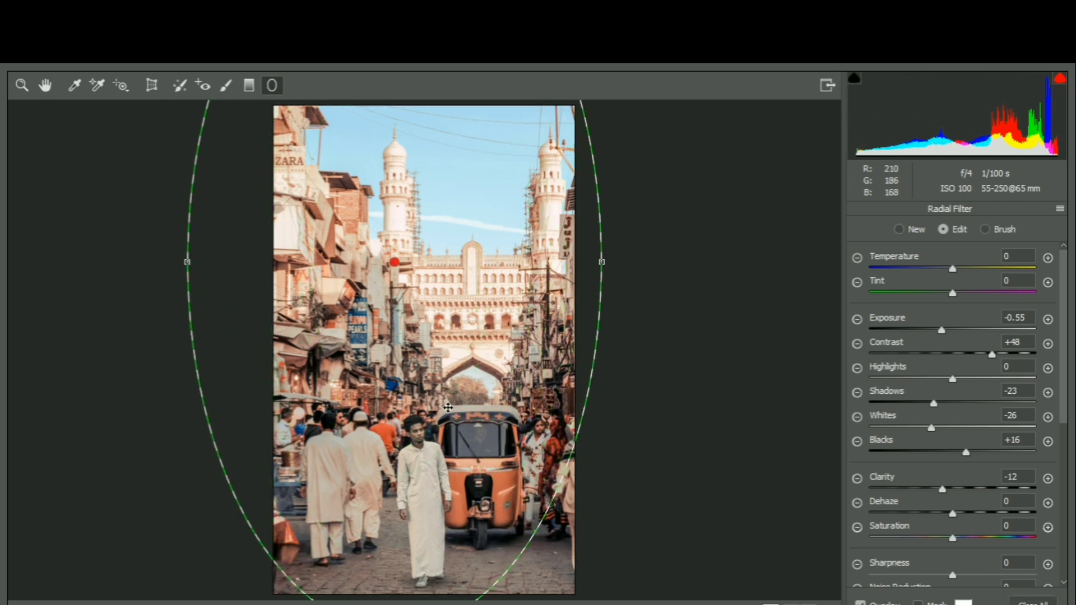
{"action": "left_click_drag", "start_coordinate": [446, 433], "coordinate": [470, 434]}
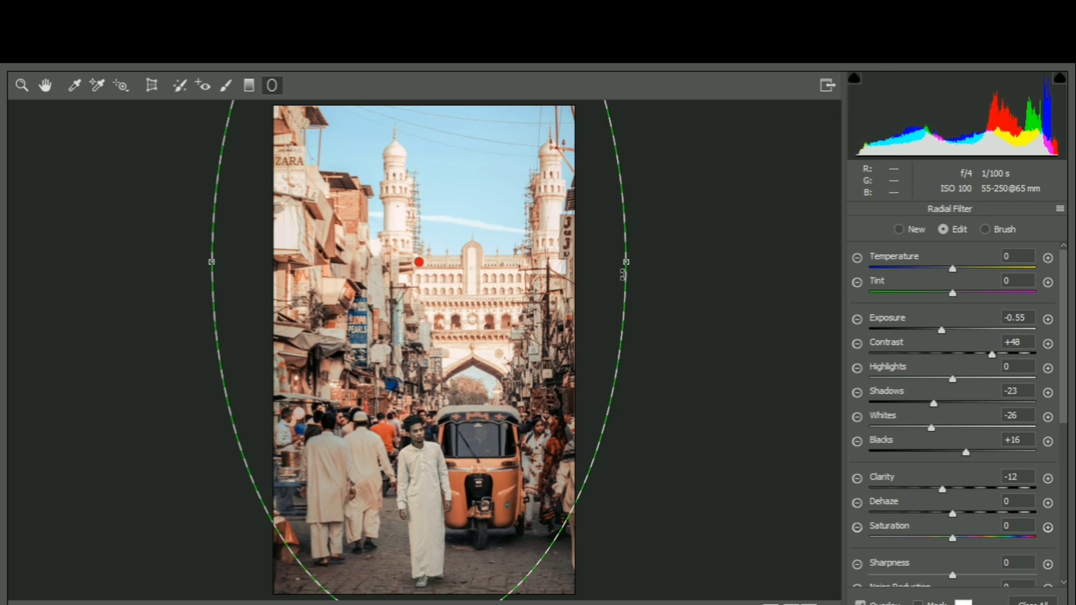
{"action": "left_click_drag", "start_coordinate": [629, 261], "coordinate": [645, 262]}
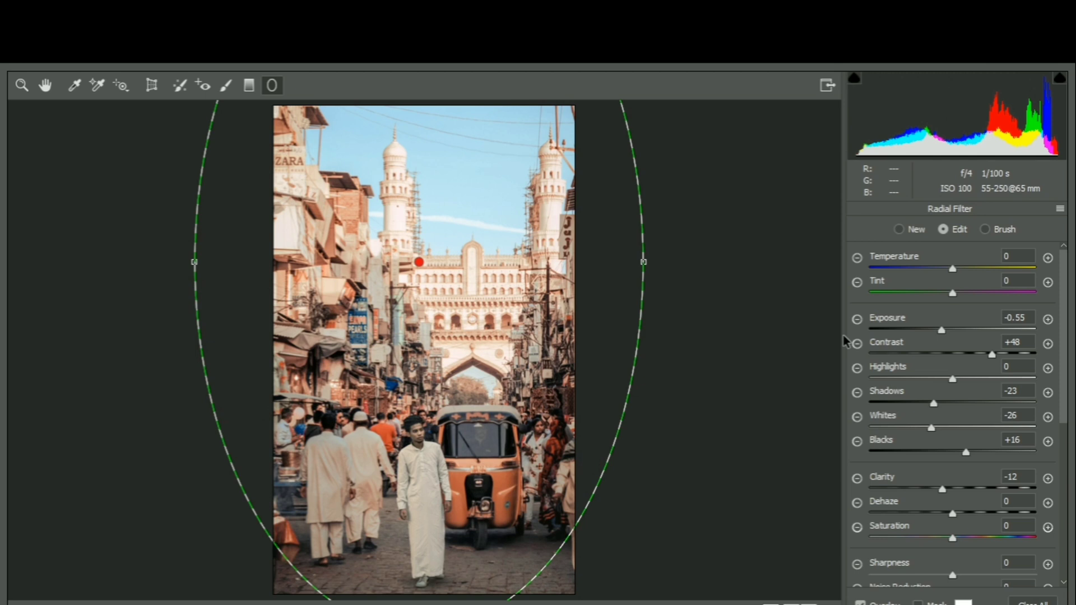
{"action": "left_click", "coordinate": [23, 88]}
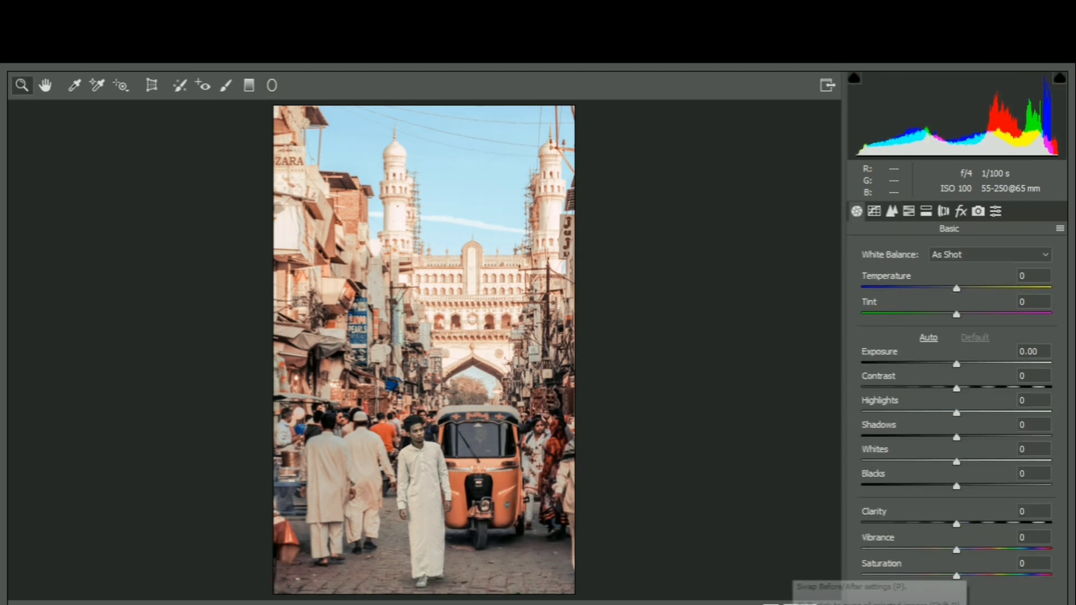
Step: Set the basic clarity to -15, the temperature to +3 and the tint to +5
{"action": "left_click_drag", "start_coordinate": [957, 524], "coordinate": [945, 527]}
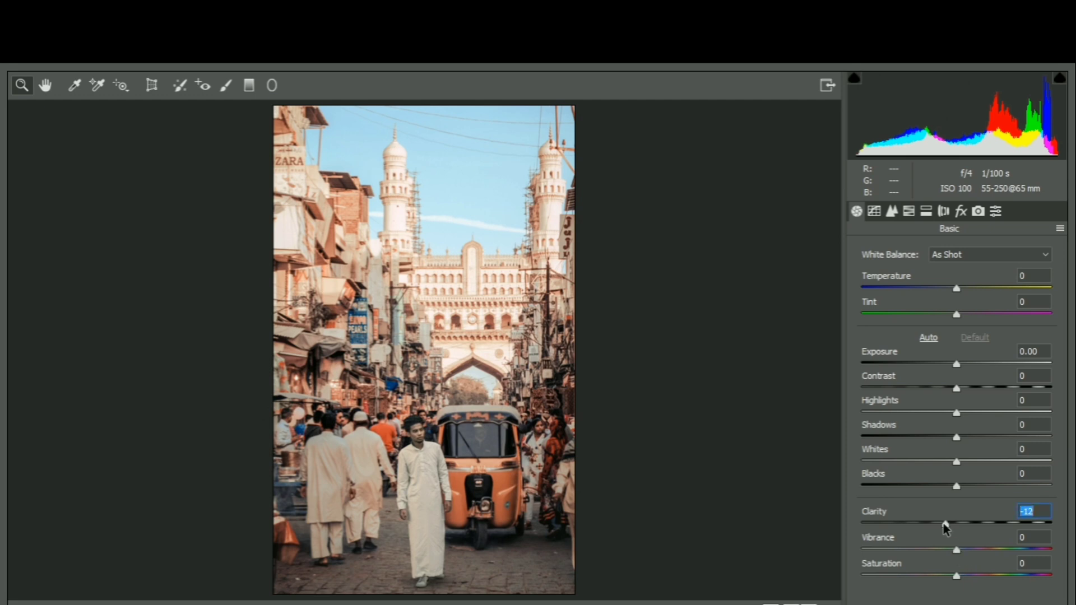
{"action": "key", "text": "Down"}
{"action": "key", "text": "Down"}
{"action": "key", "text": "Down"}
{"action": "key", "text": "Down"}
{"action": "key", "text": "Down"}
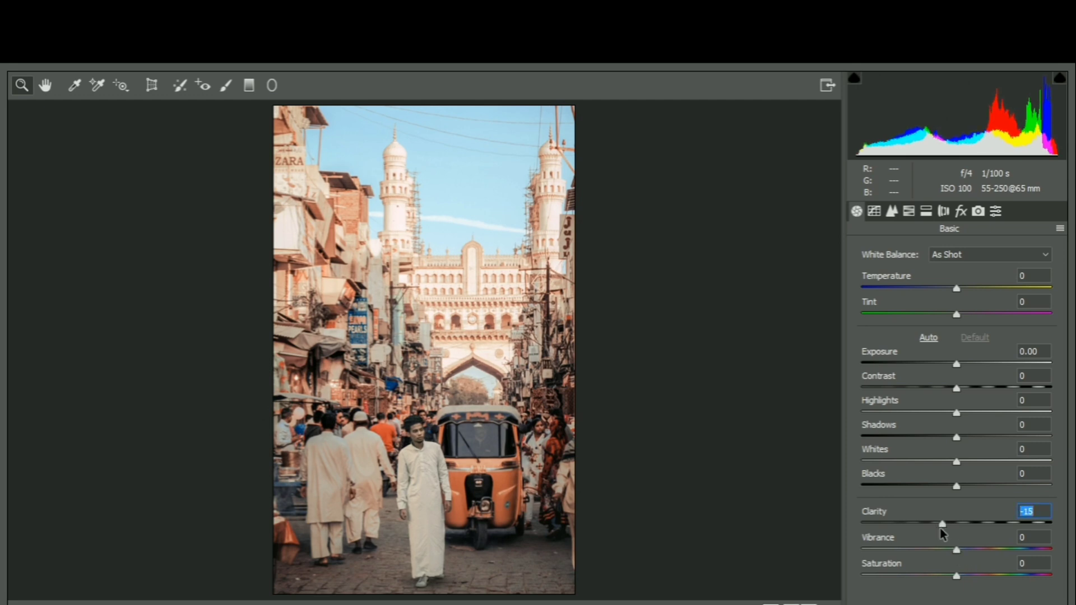
{"action": "left_click_drag", "start_coordinate": [956, 289], "coordinate": [961, 319]}
{"action": "left_click", "coordinate": [957, 313]}
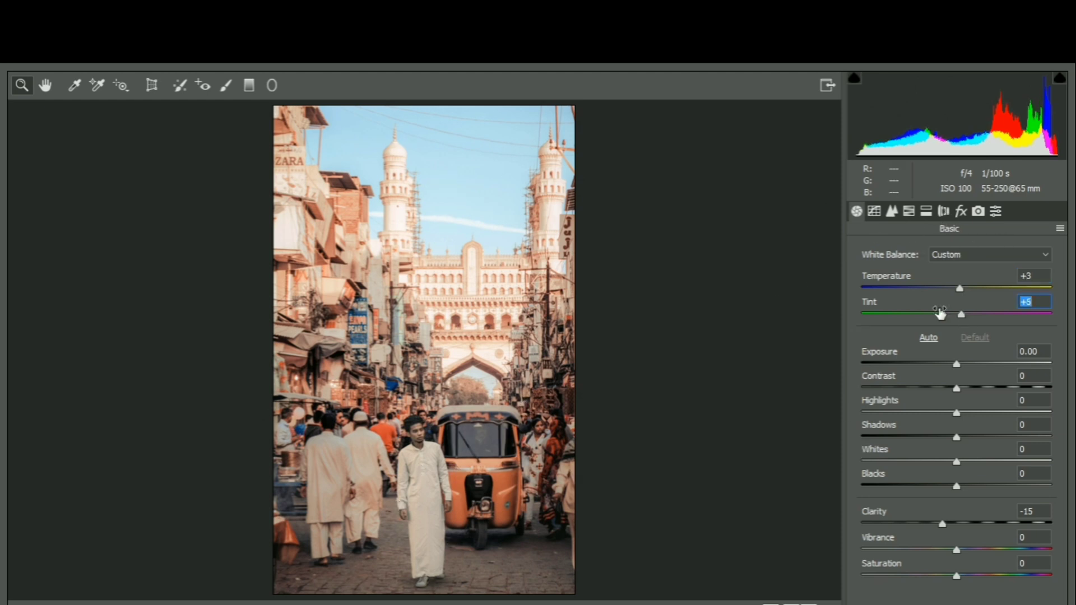
Step: Split-tone the highlights with hue 38 and saturation 12, adjust the shadow toning, and apply the Camera Raw Filter
{"action": "left_click", "coordinate": [945, 213]}
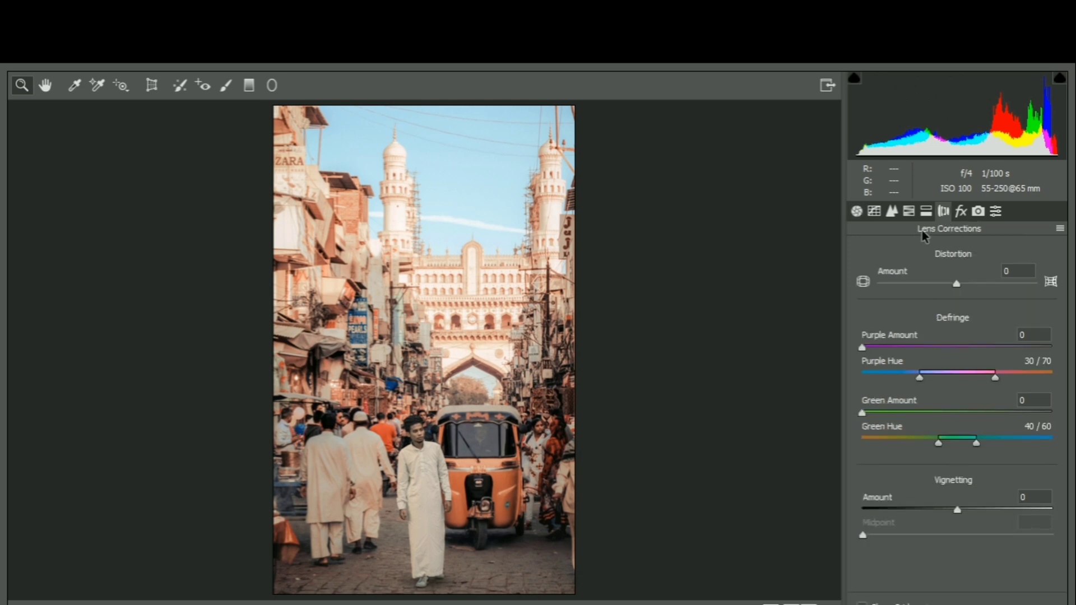
{"action": "left_click", "coordinate": [930, 213]}
{"action": "left_click_drag", "start_coordinate": [862, 275], "coordinate": [884, 305]}
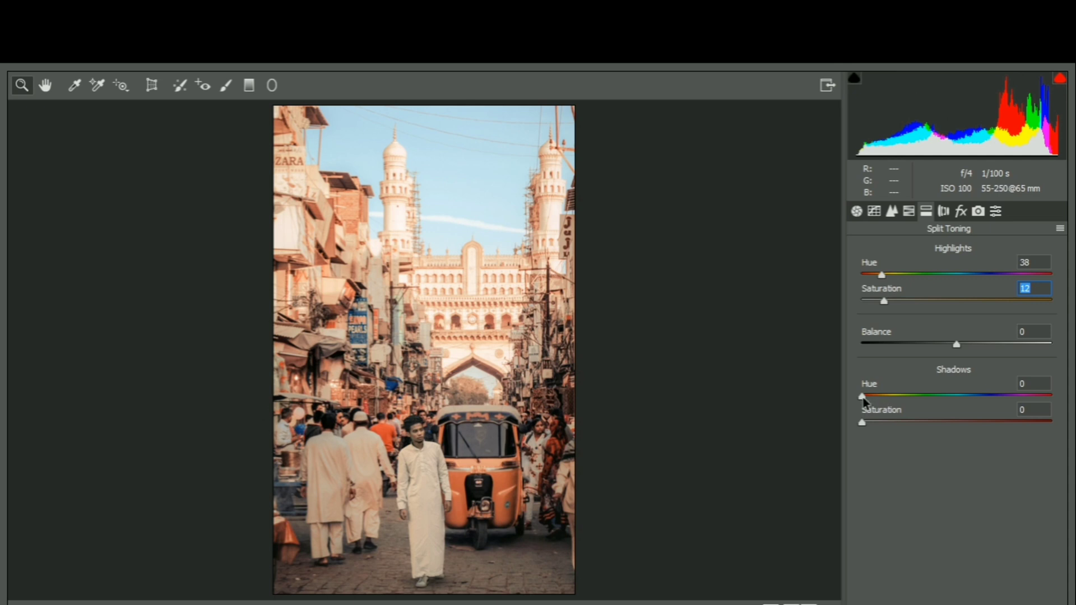
{"action": "left_click_drag", "start_coordinate": [864, 399], "coordinate": [878, 431]}
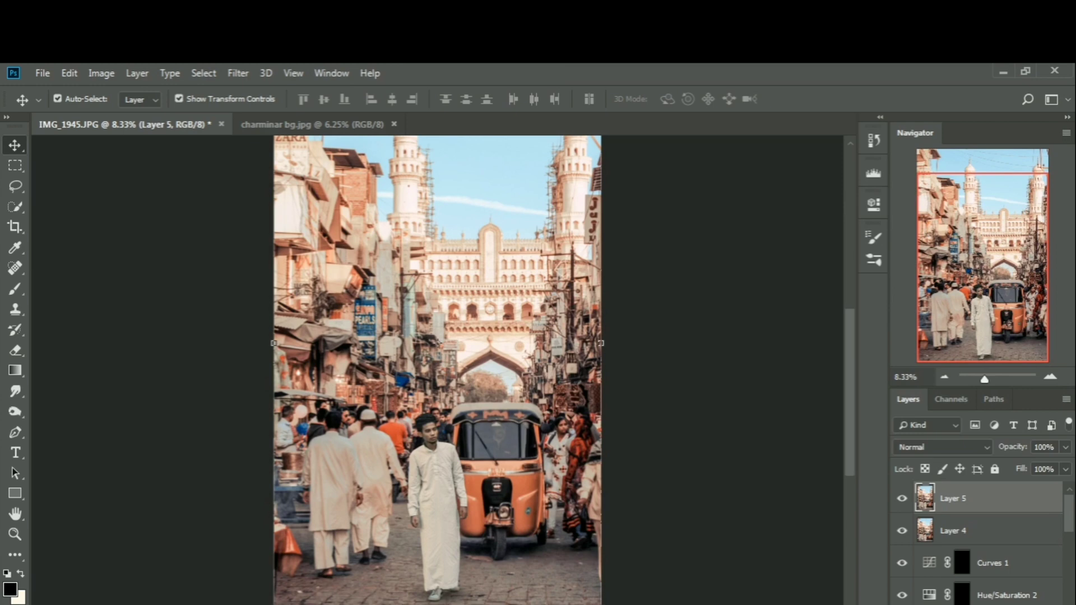
Step: Stamp all visible layers into a new layer above Layer 5
{"action": "key", "text": "ctrl+shift+alt+e"}
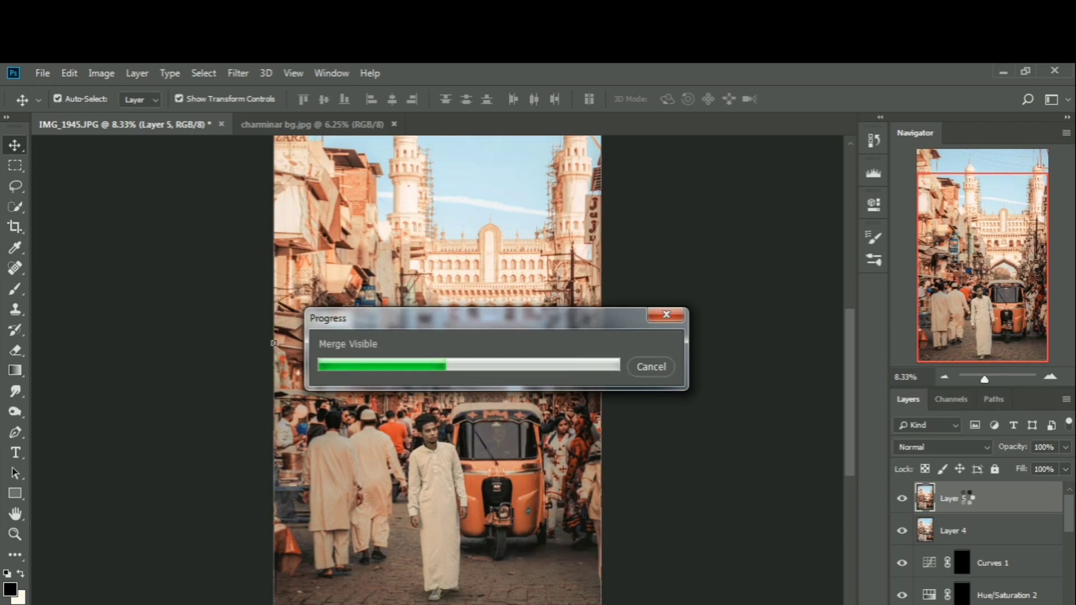
{"action": "key", "text": "ctrl+plus"}
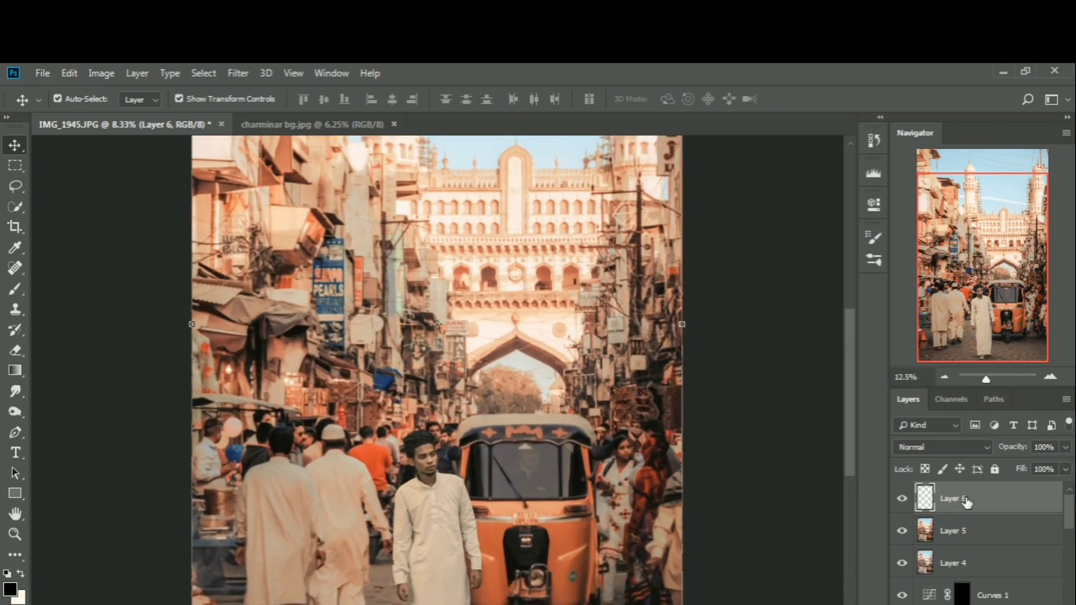
{"action": "key", "text": "ctrl+plus"}
{"action": "key", "text": "ctrl+plus"}
{"action": "key", "text": "ctrl+plus"}
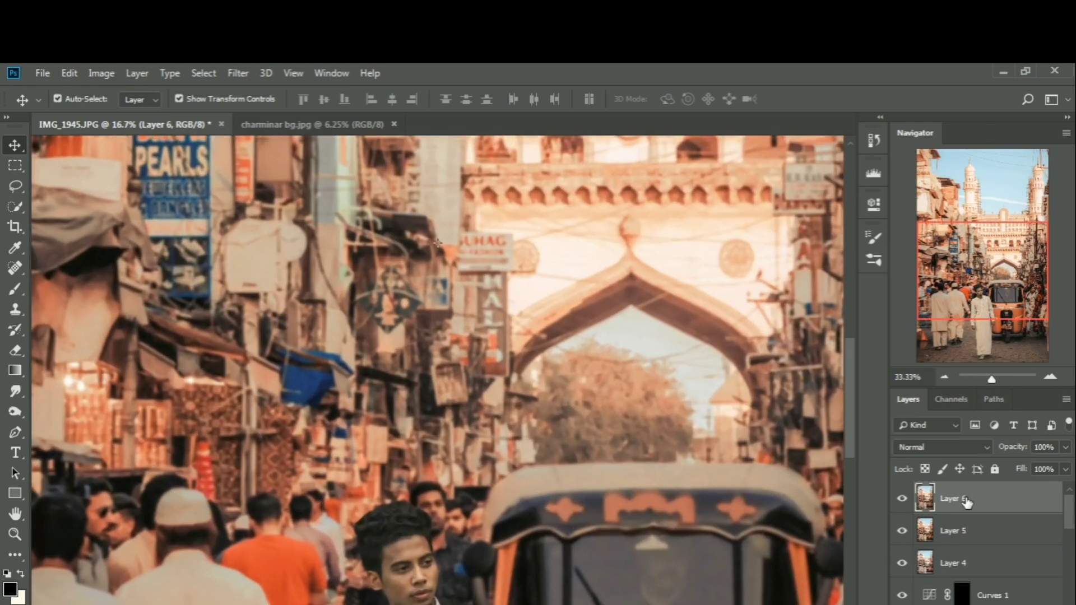
{"action": "key", "text": "ctrl+plus"}
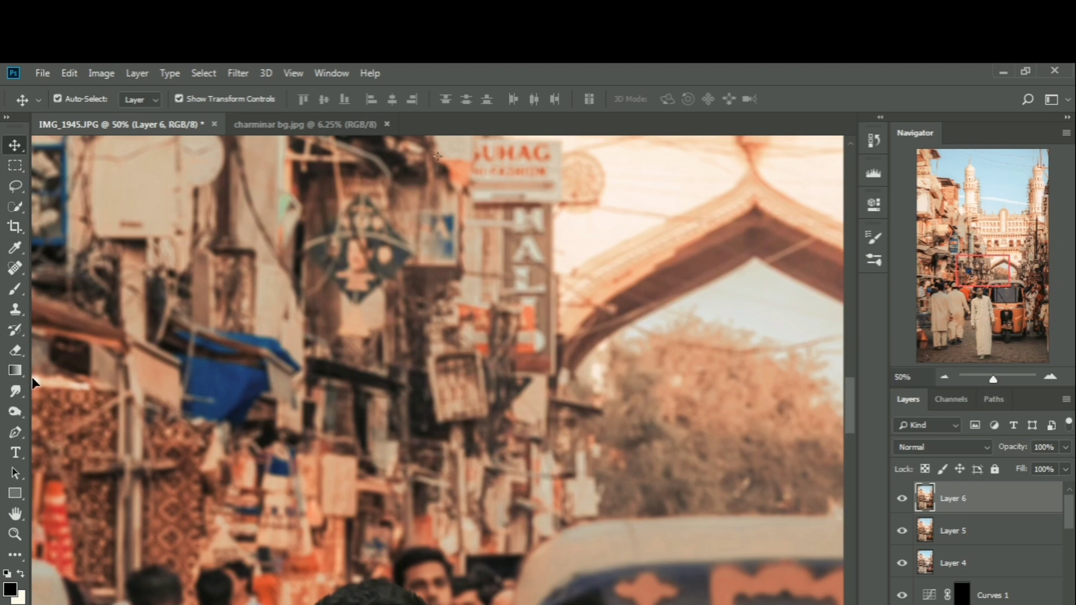
Step: Smooth the skin on the man's forehead on Layer 6 with the Mixer Brush at a 48 px brush size
{"action": "right_click", "coordinate": [15, 288]}
{"action": "left_click", "coordinate": [51, 331]}
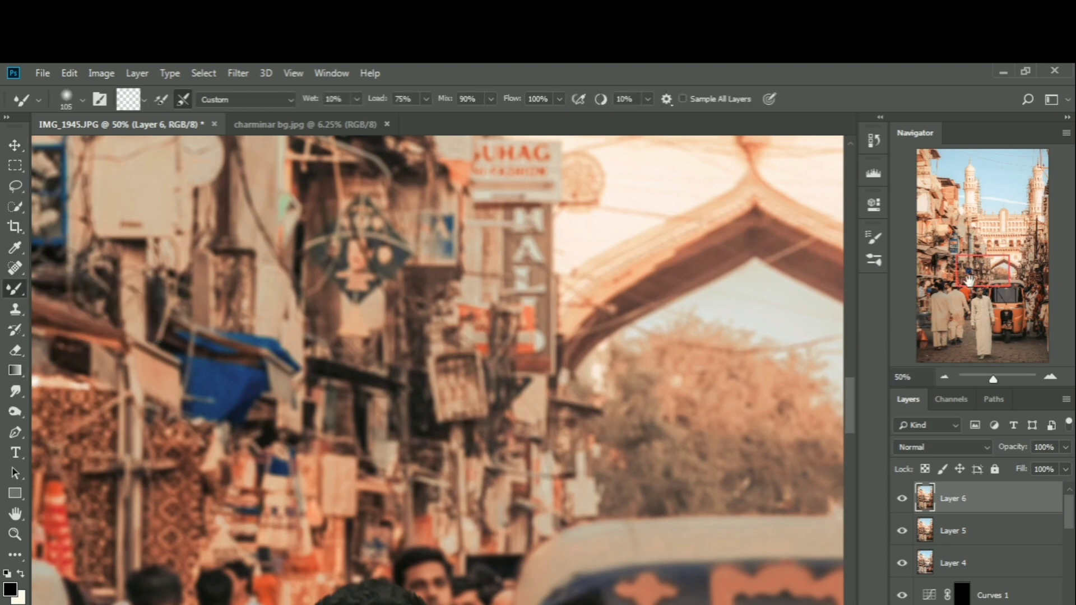
{"action": "left_click", "coordinate": [982, 298]}
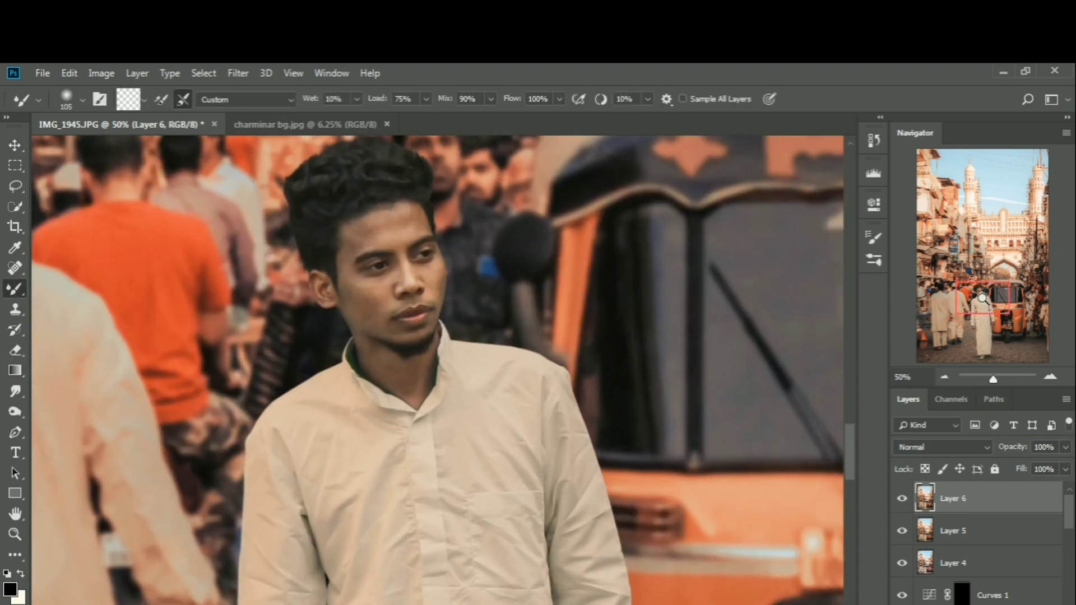
{"action": "key", "text": "ctrl+plus"}
{"action": "left_click_drag", "start_coordinate": [416, 263], "coordinate": [421, 367]}
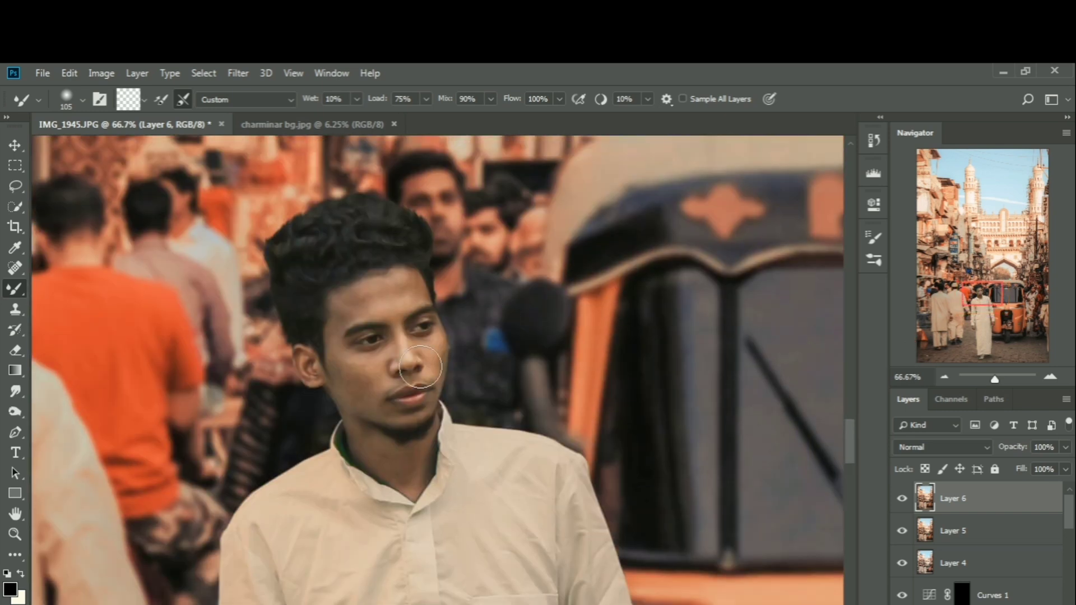
{"action": "key", "text": "ctrl+plus"}
{"action": "scroll", "coordinate": [421, 367], "scroll_direction": "up", "scroll_amount": 2}
{"action": "scroll", "coordinate": [420, 368], "scroll_direction": "down", "scroll_amount": 1}
{"action": "right_click", "coordinate": [397, 386]}
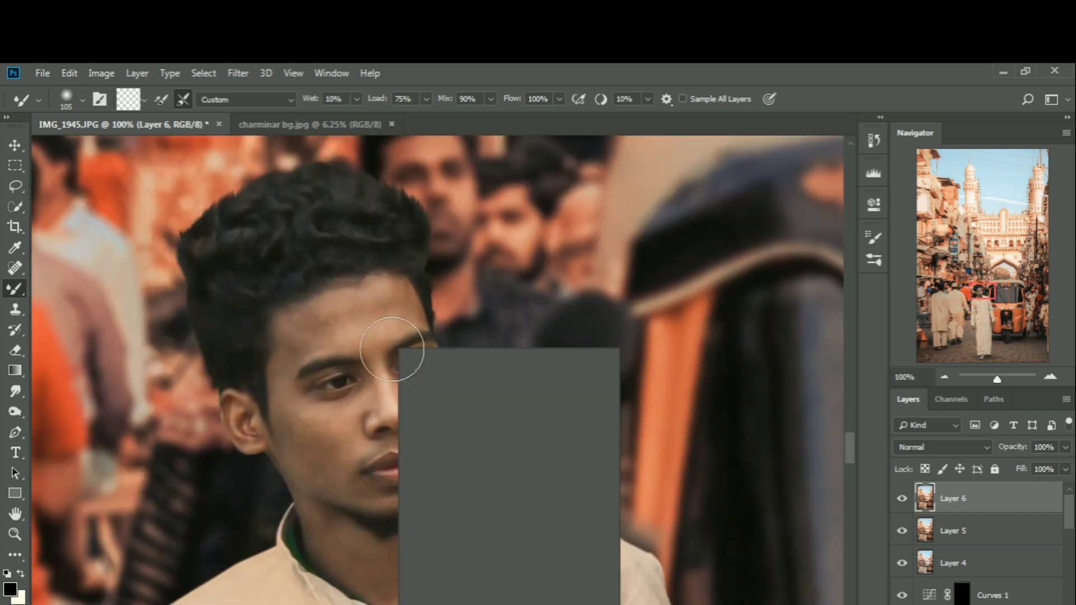
{"action": "left_click_drag", "start_coordinate": [488, 385], "coordinate": [510, 387]}
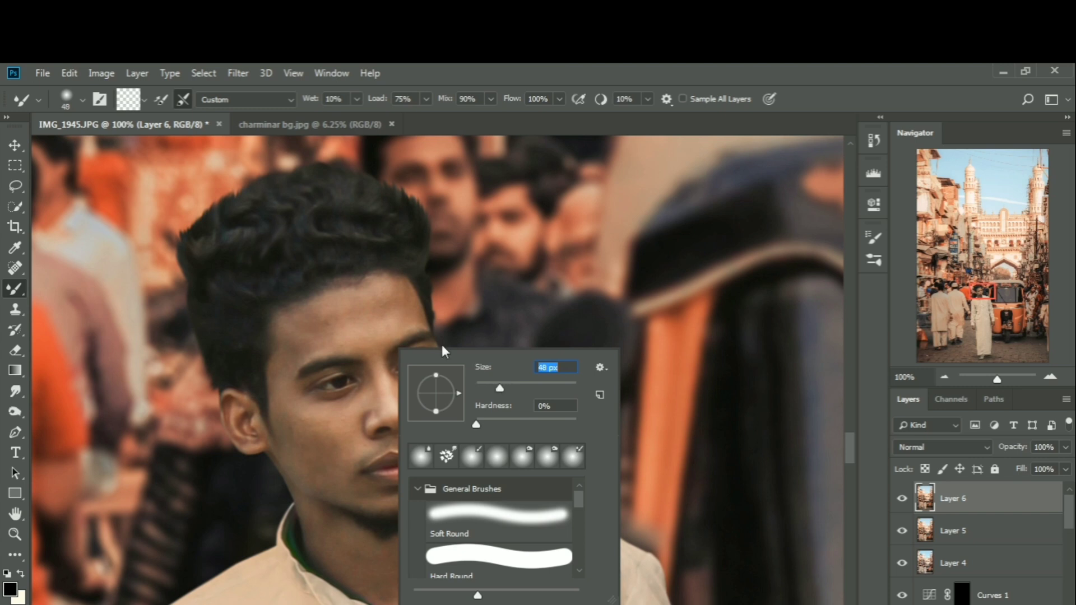
{"action": "left_click", "coordinate": [392, 300]}
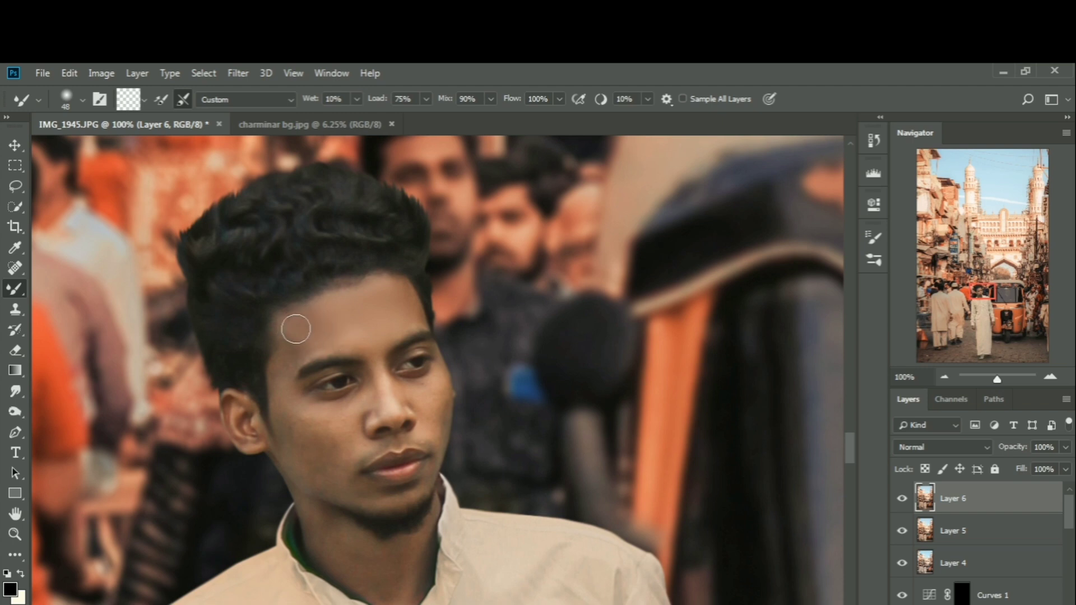
Step: Smooth the skin around the man's eyes and upper cheek with the Mixer Brush at 26 px
{"action": "scroll", "coordinate": [437, 385], "scroll_direction": "up", "scroll_amount": 2}
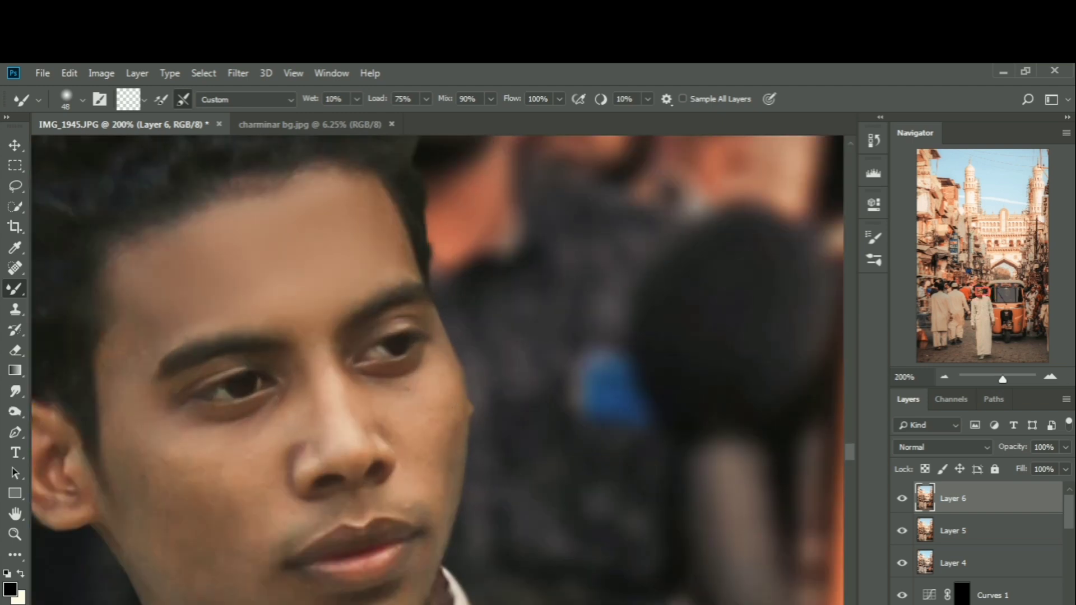
{"action": "scroll", "coordinate": [471, 377], "scroll_direction": "left", "scroll_amount": 2}
{"action": "right_click", "coordinate": [491, 372]}
{"action": "left_click", "coordinate": [589, 417]}
{"action": "left_click", "coordinate": [478, 199]}
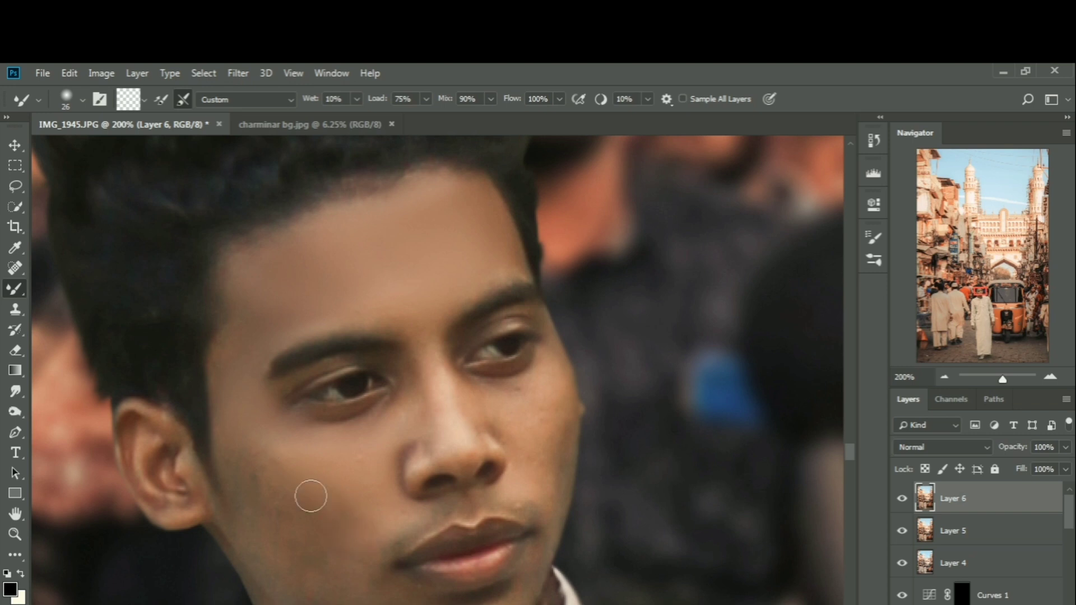
{"action": "scroll", "coordinate": [290, 502], "scroll_direction": "down", "scroll_amount": 1}
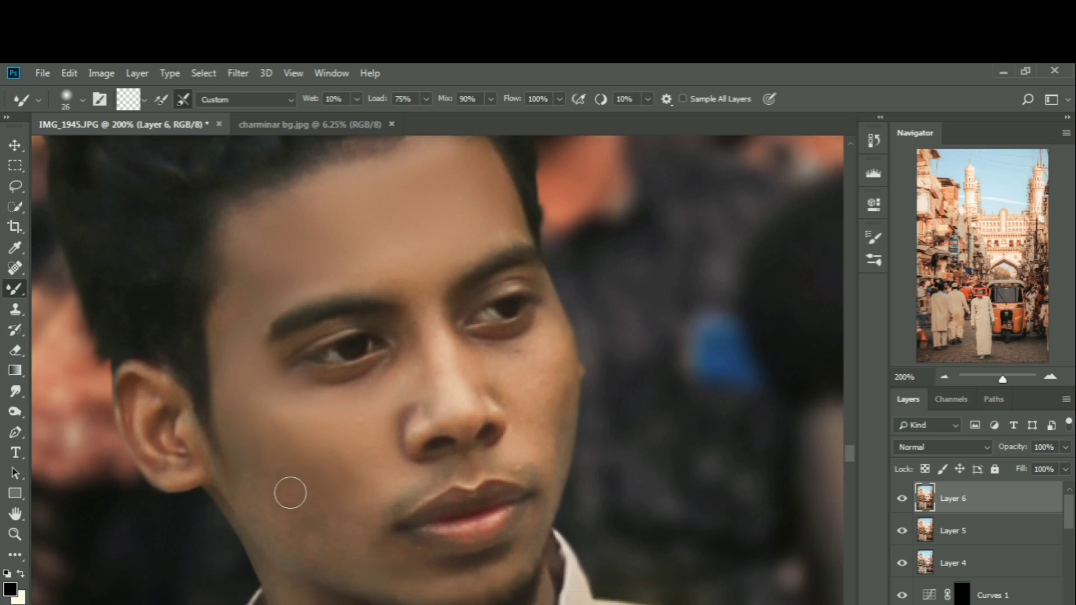
Step: Resize the Mixer Brush to 36 px and blend the skin on the ear-side cheek and jaw
{"action": "right_click", "coordinate": [286, 428]}
{"action": "left_click", "coordinate": [397, 399]}
{"action": "left_click", "coordinate": [241, 389]}
{"action": "scroll", "coordinate": [348, 524], "scroll_direction": "down", "scroll_amount": 3}
{"action": "right_click", "coordinate": [401, 358]}
{"action": "left_click", "coordinate": [497, 395]}
{"action": "left_click", "coordinate": [272, 375]}
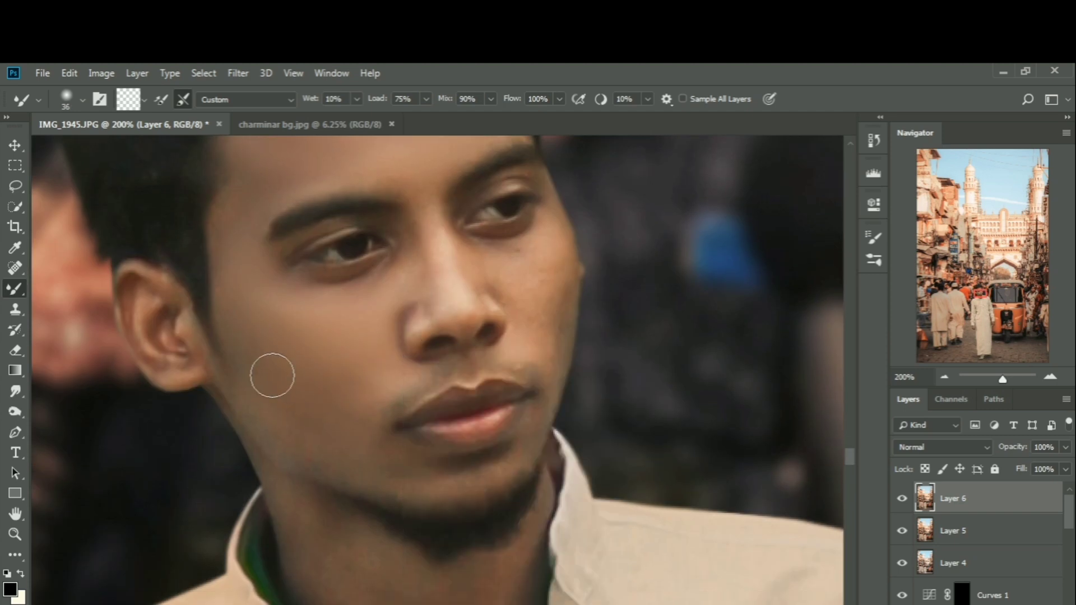
Step: Smooth the far cheek beside the nose with the Mixer Brush, using 17 px and 29 px brush sizes
{"action": "scroll", "coordinate": [374, 394], "scroll_direction": "up", "scroll_amount": 3}
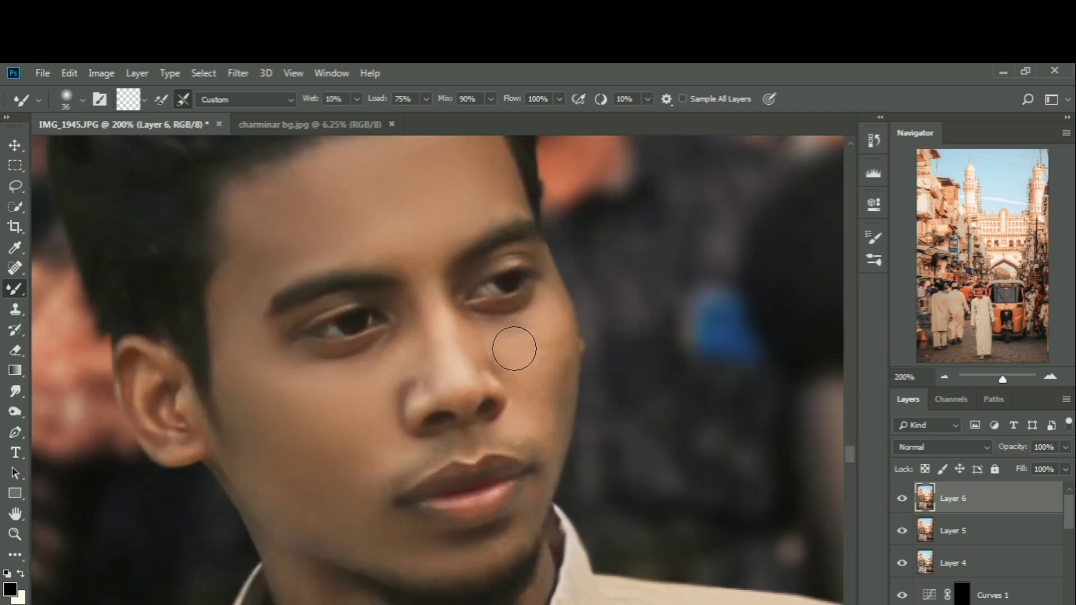
{"action": "right_click", "coordinate": [526, 346]}
{"action": "left_click", "coordinate": [617, 385]}
{"action": "left_click", "coordinate": [386, 250]}
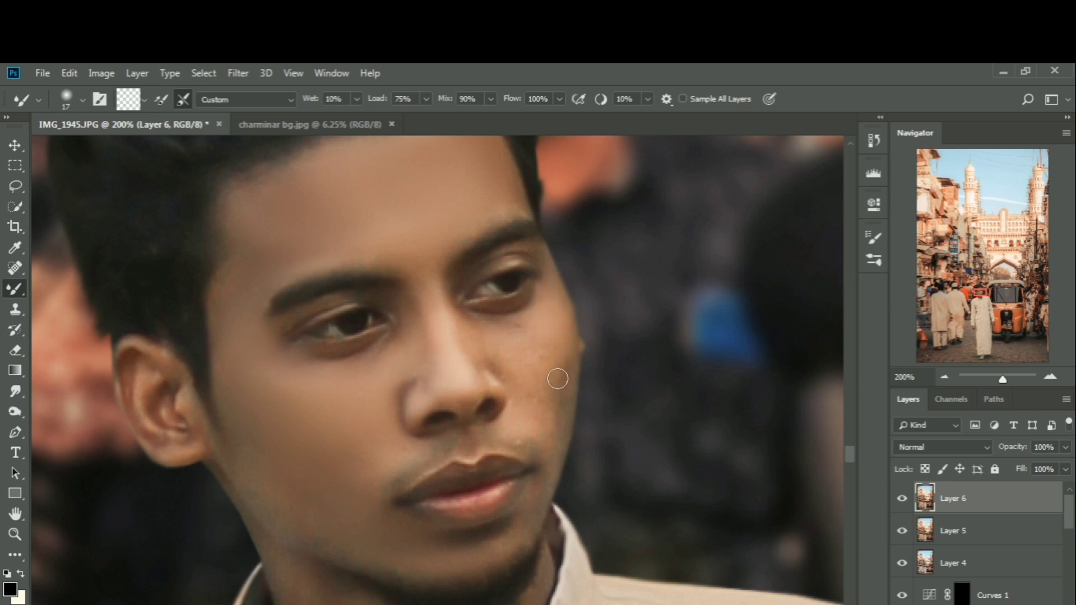
{"action": "right_click", "coordinate": [602, 380]}
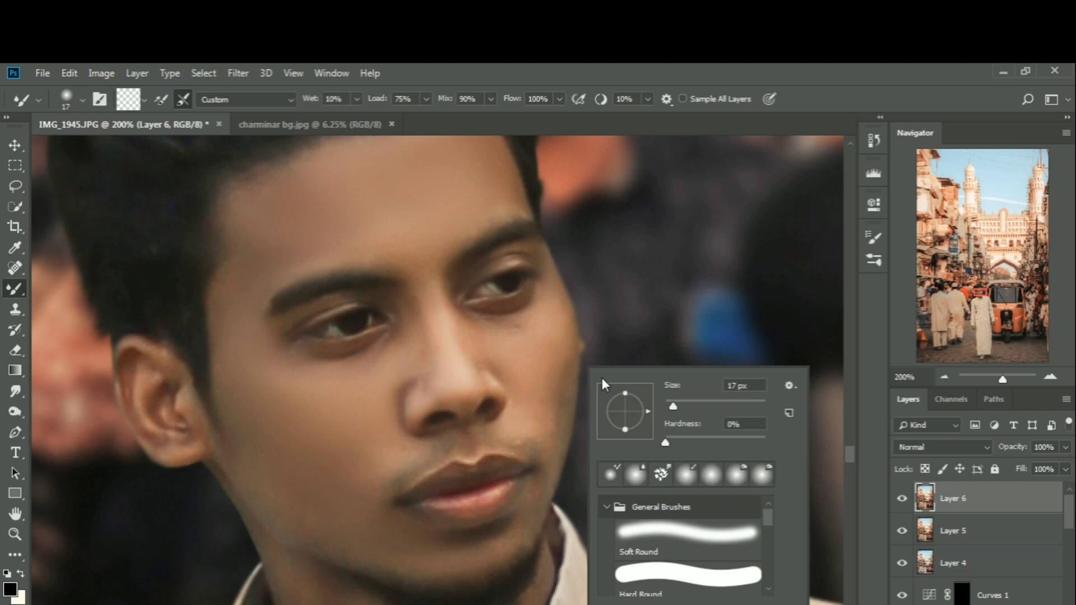
{"action": "left_click", "coordinate": [676, 407]}
{"action": "left_click", "coordinate": [544, 358]}
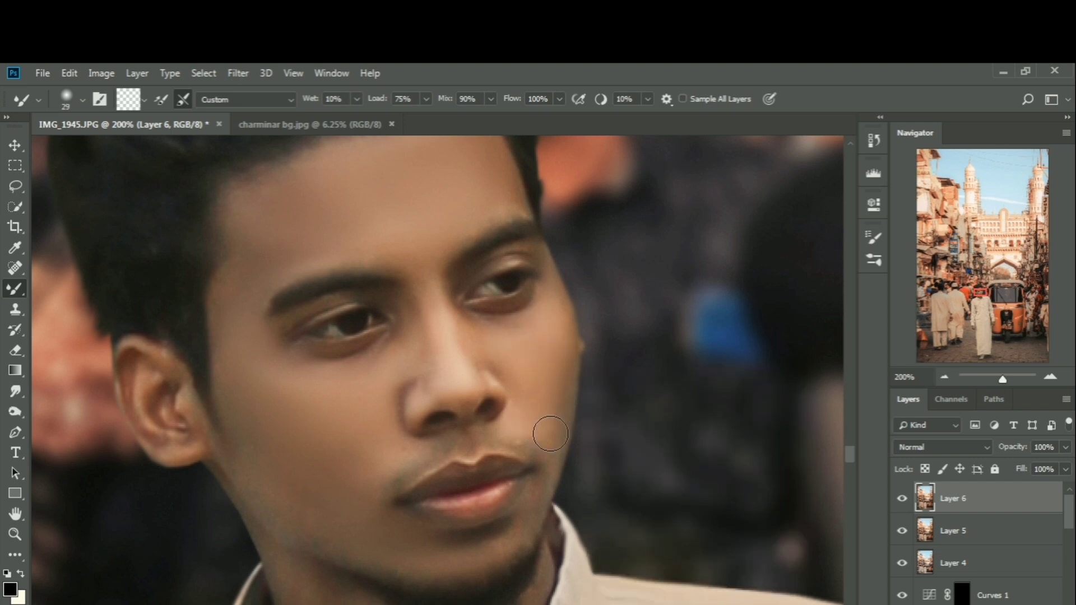
Step: Blend the skin on the man's chin and neck down to the collar with the 29 px Mixer Brush
{"action": "scroll", "coordinate": [259, 360], "scroll_direction": "down", "scroll_amount": 5}
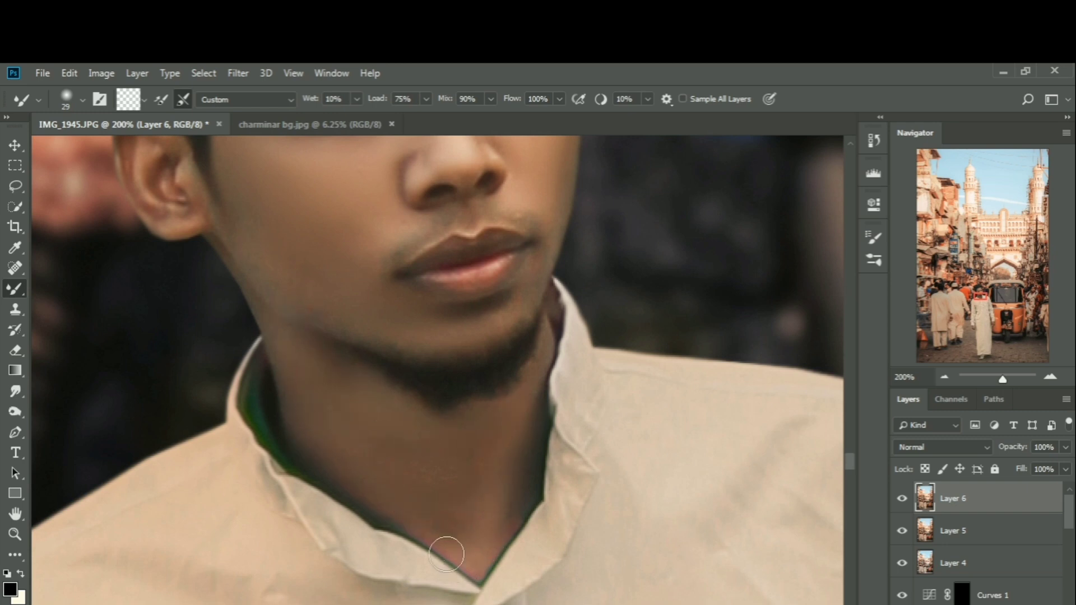
{"action": "scroll", "coordinate": [356, 420], "scroll_direction": "up", "scroll_amount": 4}
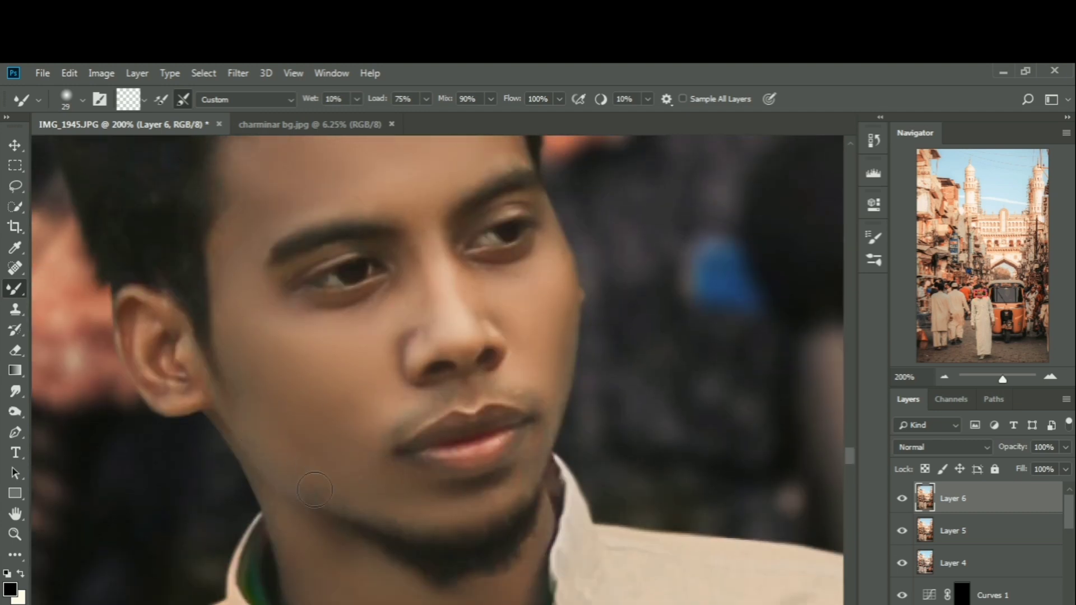
Step: Smooth the skin on both of the man's hands with the 29 px Mixer Brush
{"action": "scroll", "coordinate": [350, 493], "scroll_direction": "up", "scroll_amount": 1}
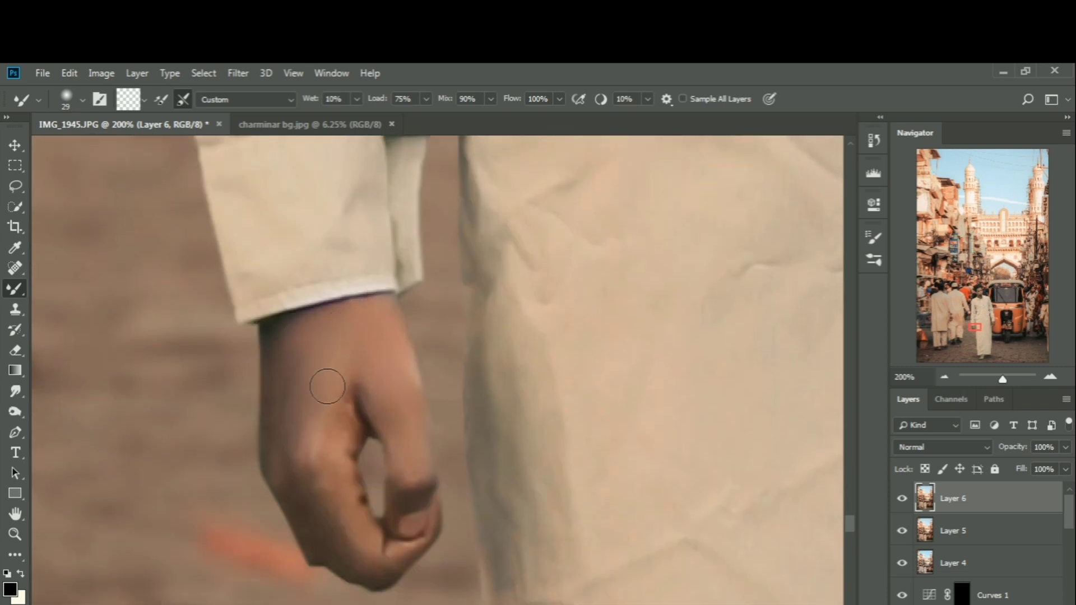
{"action": "left_click_drag", "start_coordinate": [1009, 335], "coordinate": [990, 319]}
{"action": "scroll", "coordinate": [363, 318], "scroll_direction": "up", "scroll_amount": 3}
{"action": "scroll", "coordinate": [420, 336], "scroll_direction": "down", "scroll_amount": 1}
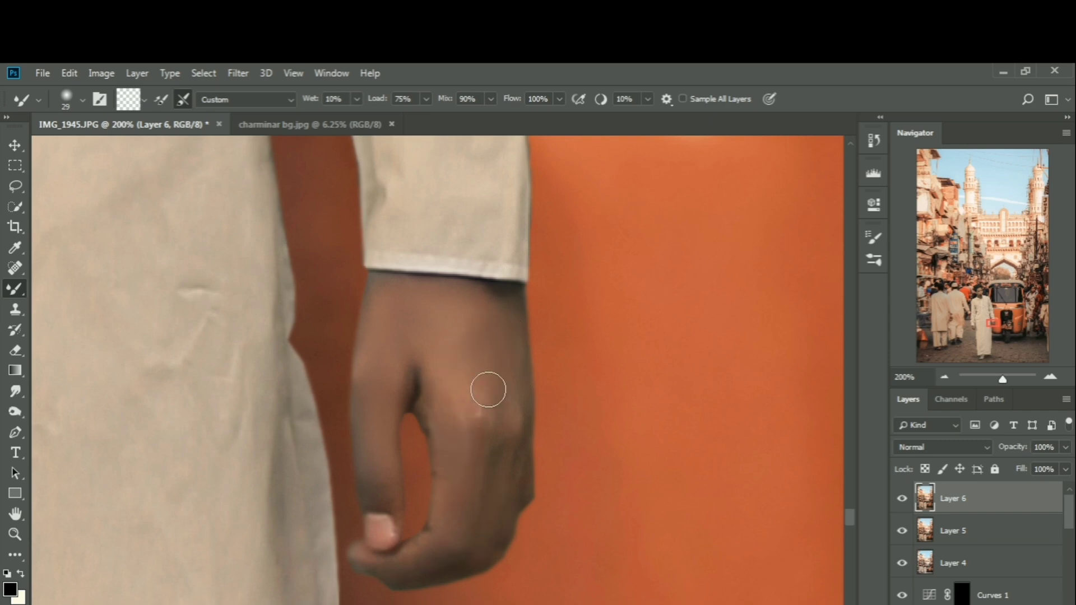
Step: Add a Color Balance adjustment layer above Layer 6 and set its midtones to -9 magenta–green and +9 yellow–blue
{"action": "left_click_drag", "start_coordinate": [996, 321], "coordinate": [985, 290]}
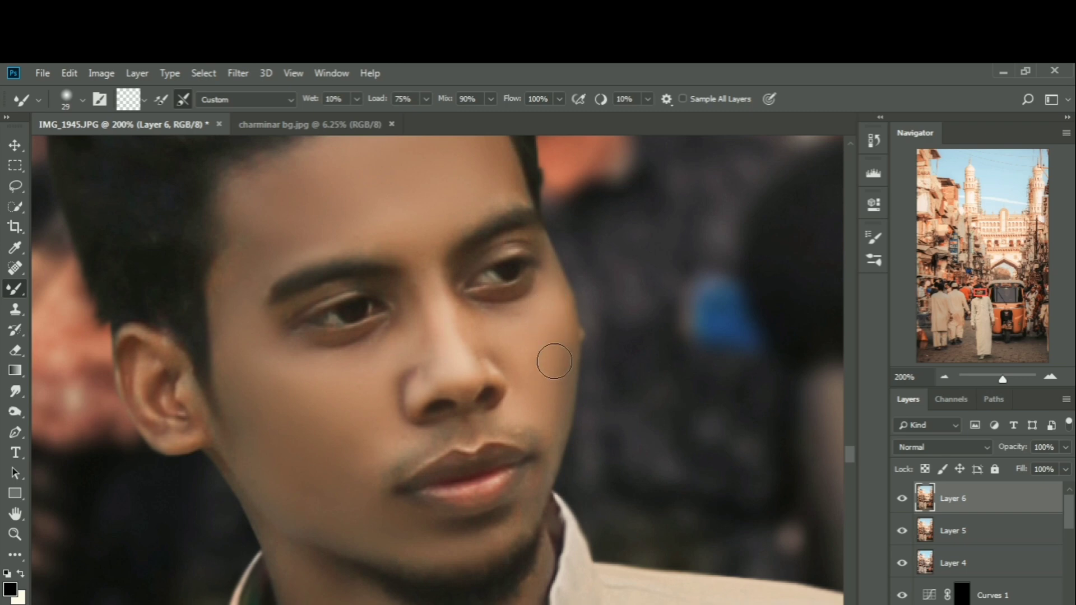
{"action": "scroll", "coordinate": [471, 445], "scroll_direction": "up", "scroll_amount": 5}
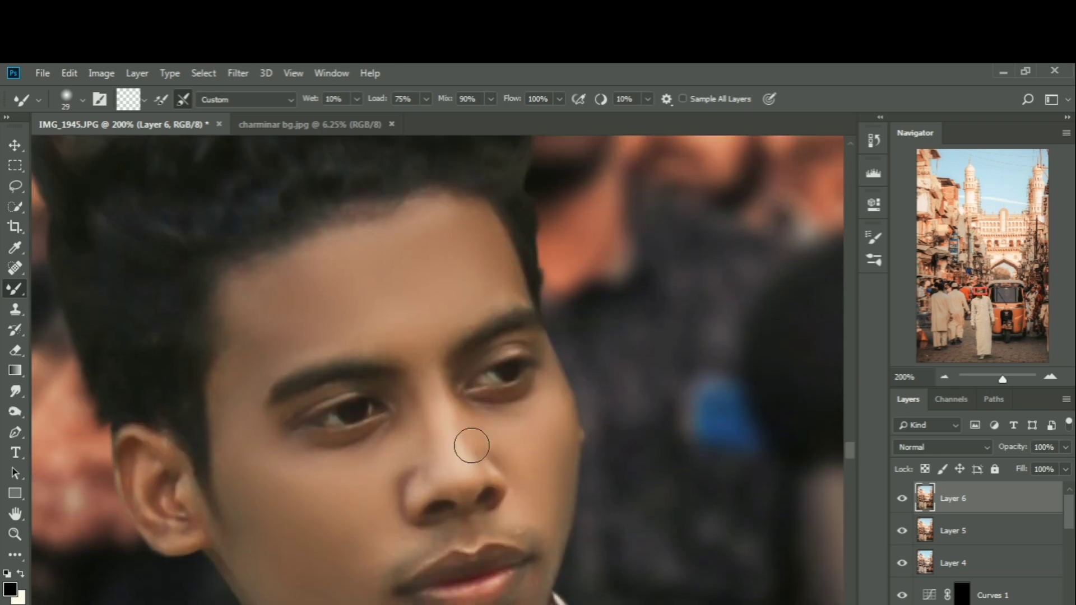
{"action": "scroll", "coordinate": [471, 444], "scroll_direction": "down", "scroll_amount": 6}
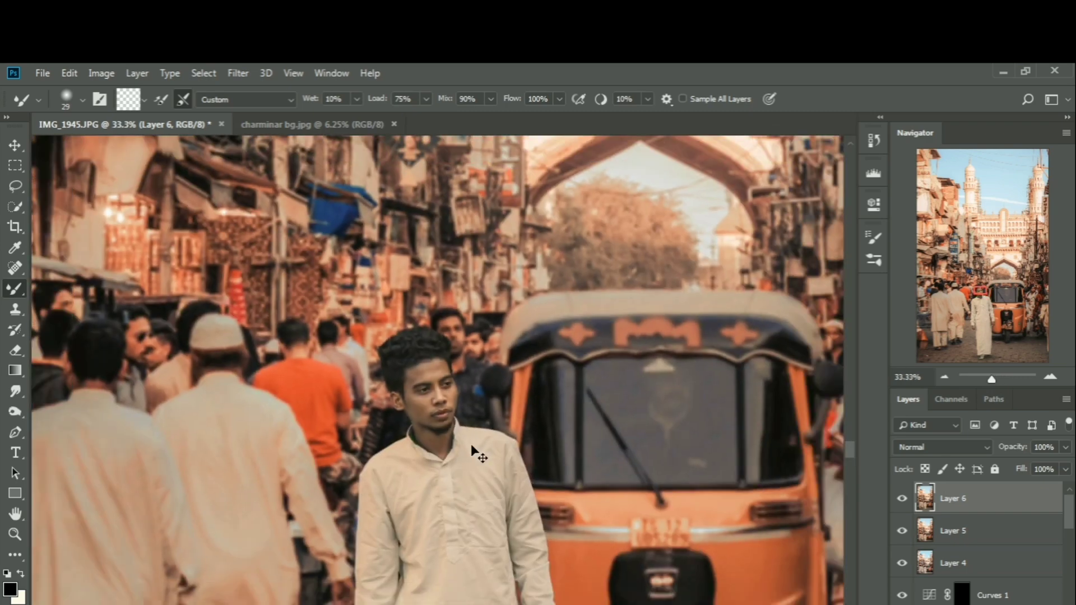
{"action": "scroll", "coordinate": [471, 444], "scroll_direction": "down", "scroll_amount": 4}
{"action": "scroll", "coordinate": [471, 444], "scroll_direction": "up", "scroll_amount": 1}
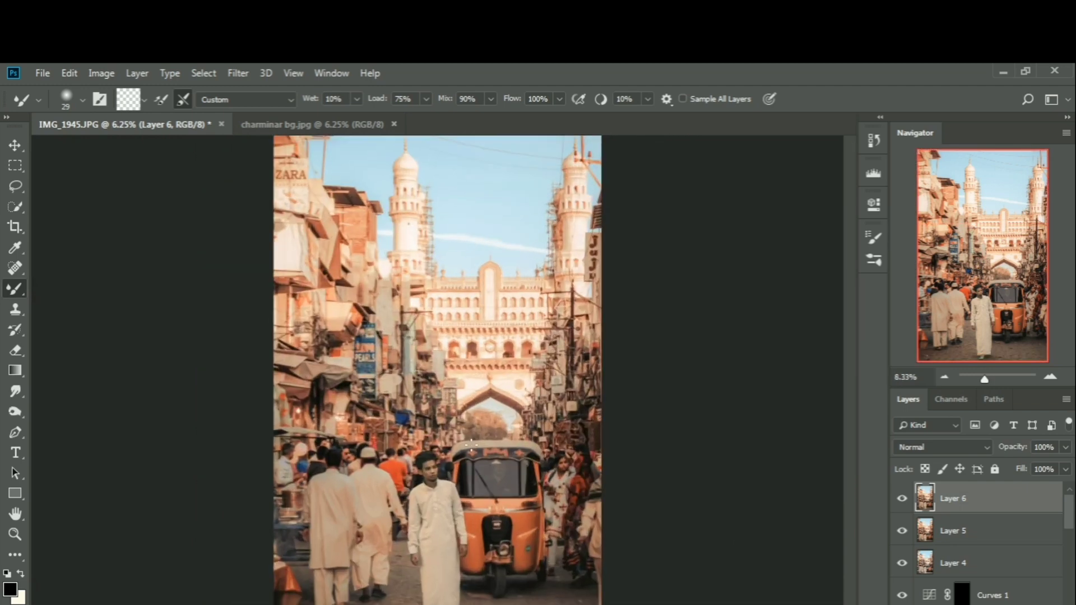
{"action": "scroll", "coordinate": [533, 290], "scroll_direction": "down", "scroll_amount": 1}
{"action": "scroll", "coordinate": [533, 291], "scroll_direction": "up", "scroll_amount": 1}
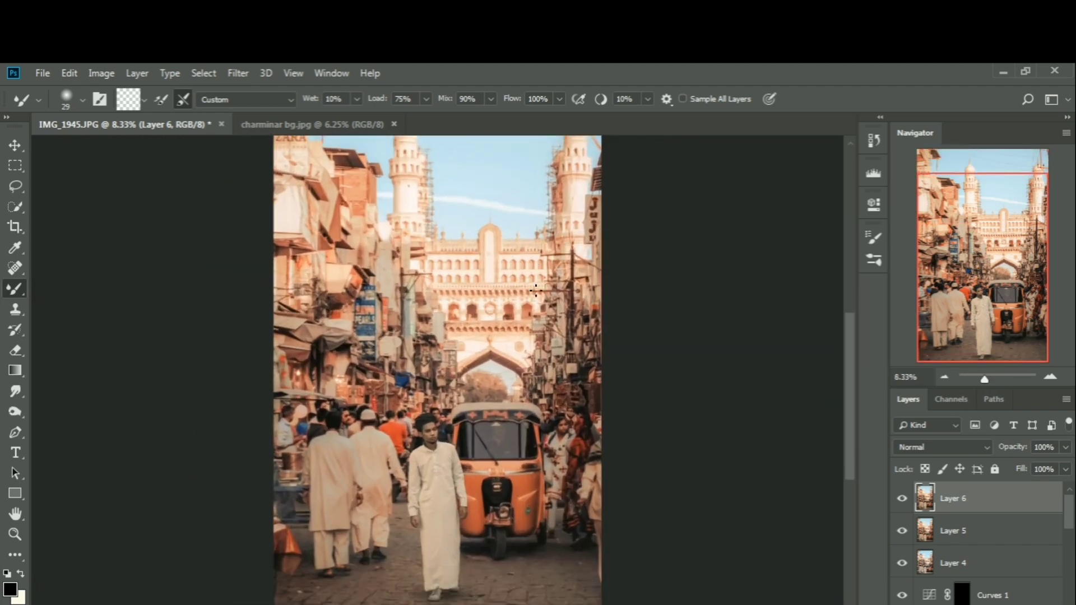
{"action": "left_click", "coordinate": [994, 543]}
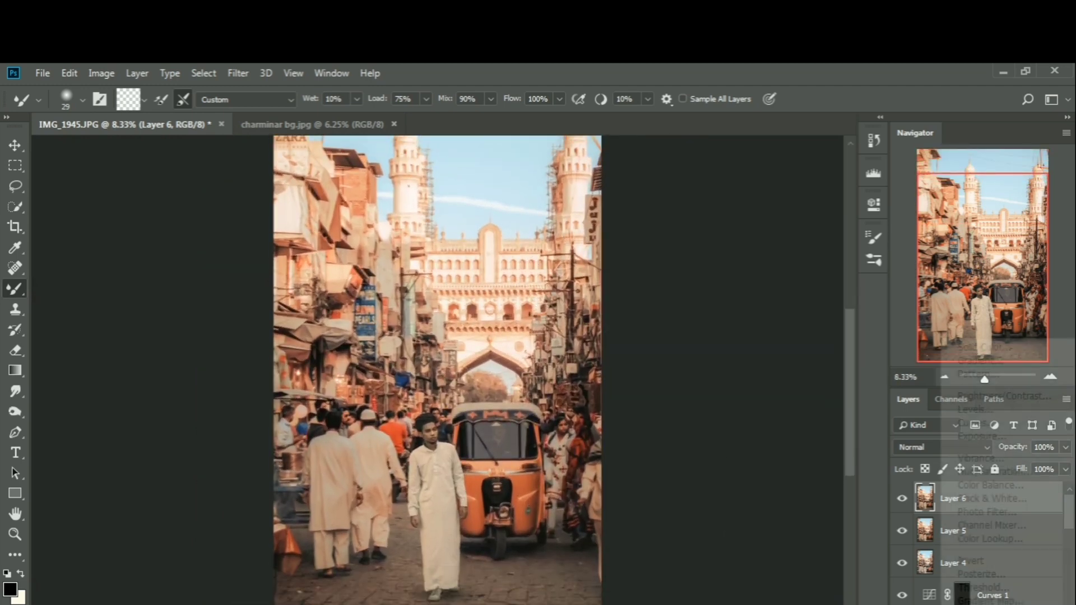
{"action": "left_click", "coordinate": [986, 487]}
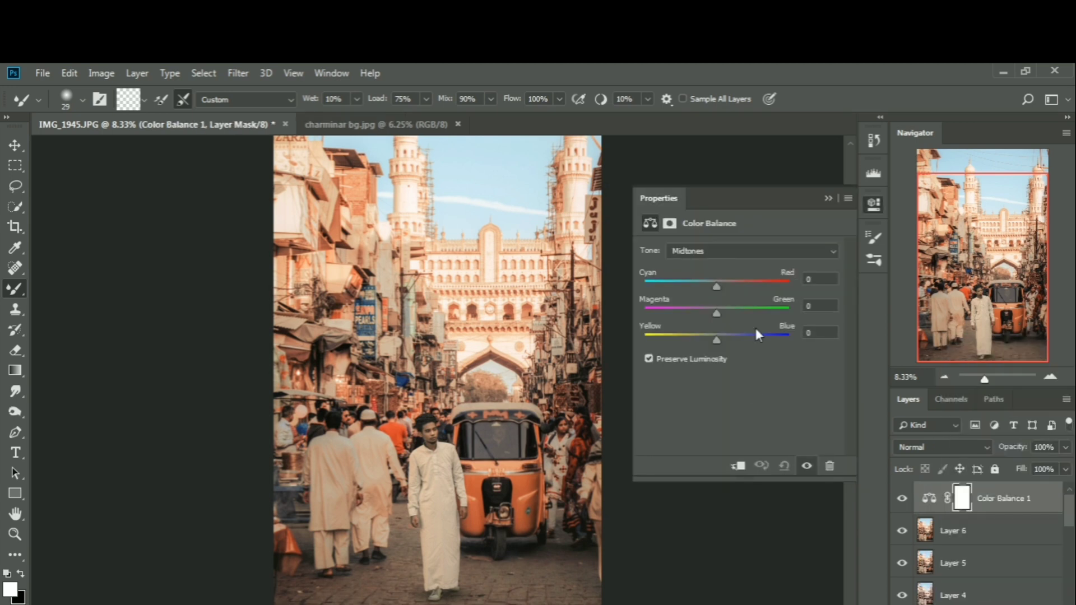
{"action": "left_click_drag", "start_coordinate": [717, 288], "coordinate": [724, 342]}
Step: Shift the Color Balance shadows slightly toward yellow and compare the image with and without the adjustment
{"action": "left_click", "coordinate": [698, 250]}
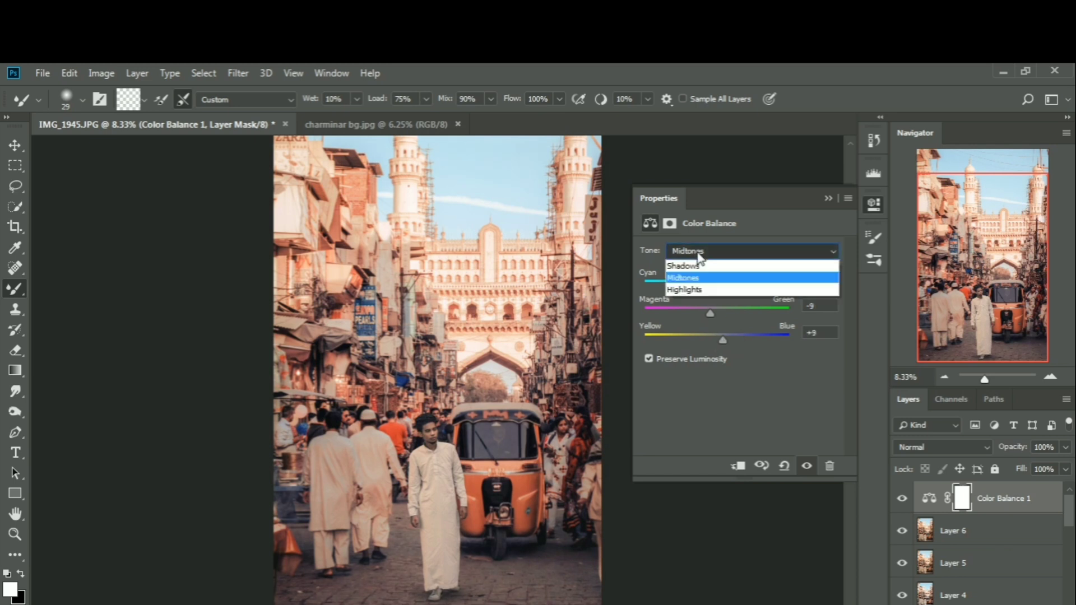
{"action": "left_click", "coordinate": [689, 267]}
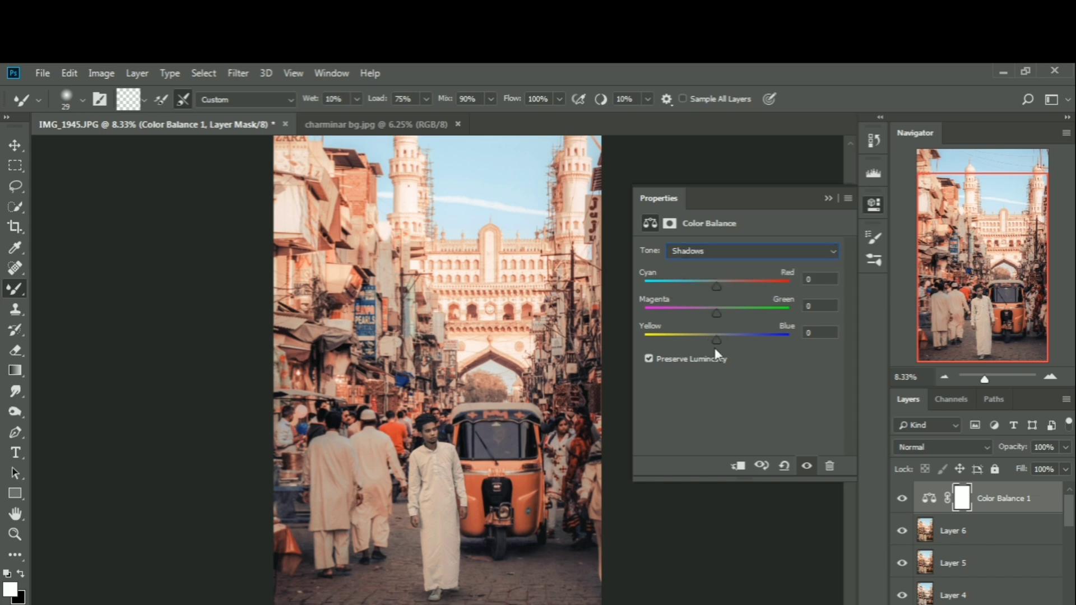
{"action": "left_click_drag", "start_coordinate": [714, 341], "coordinate": [706, 348]}
{"action": "left_click", "coordinate": [828, 198]}
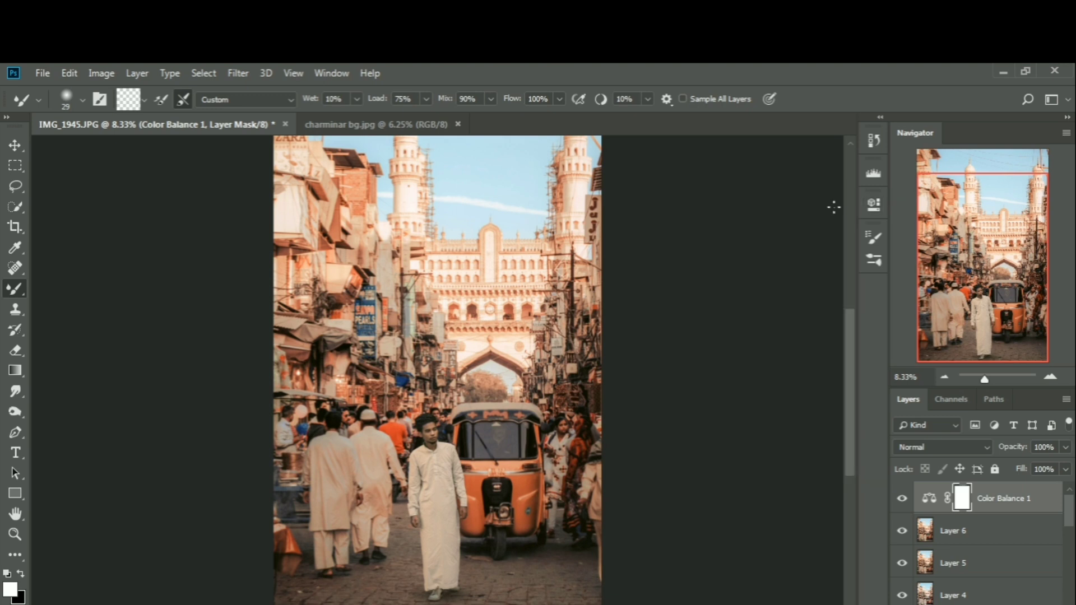
{"action": "left_click", "coordinate": [902, 498]}
{"action": "left_click", "coordinate": [903, 499]}
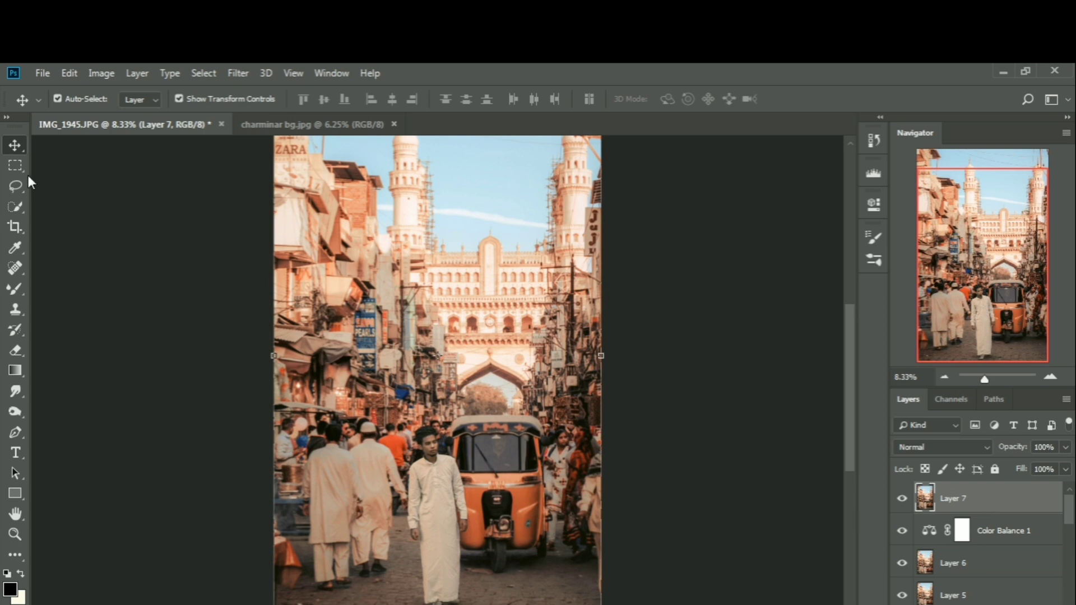
Step: Open Layer 7 in the Camera Raw Filter and set the Blues hue to +16 and the exposure to +0.35
{"action": "left_click", "coordinate": [240, 73]}
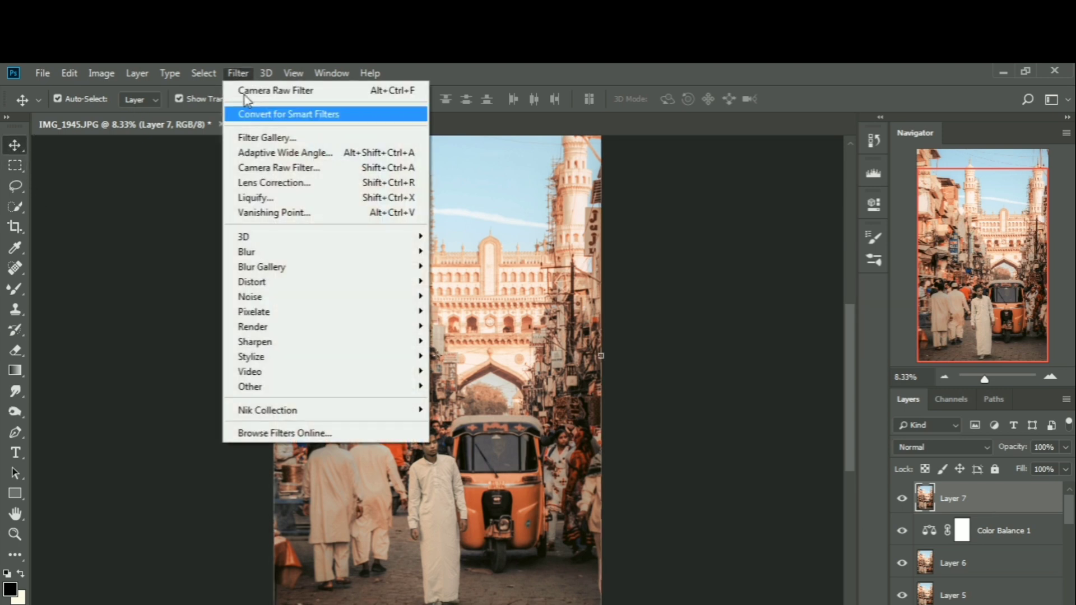
{"action": "left_click", "coordinate": [264, 166]}
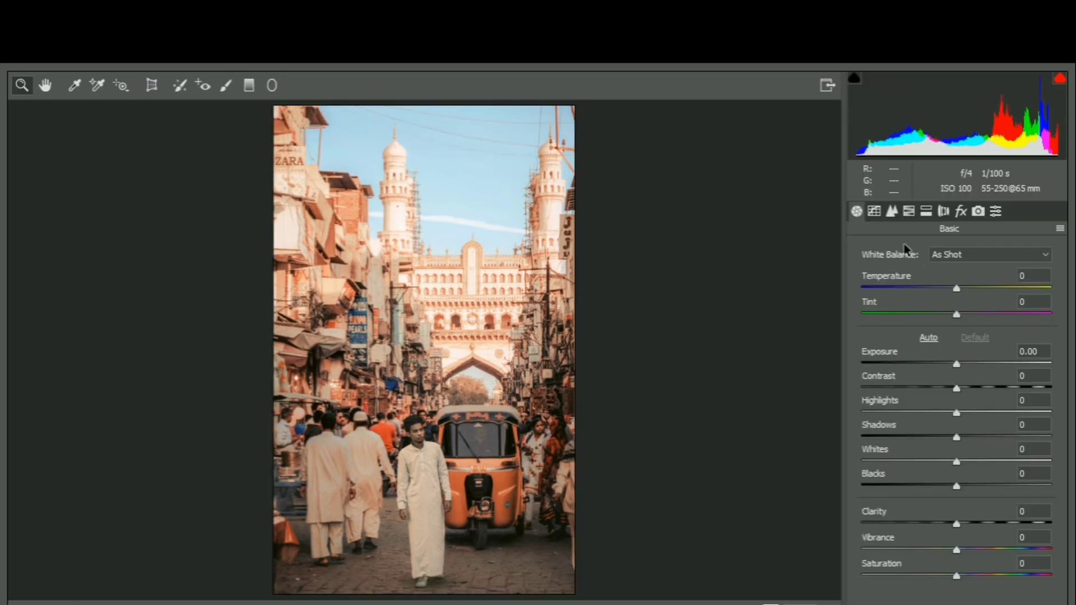
{"action": "left_click", "coordinate": [908, 211]}
{"action": "left_click", "coordinate": [867, 280]}
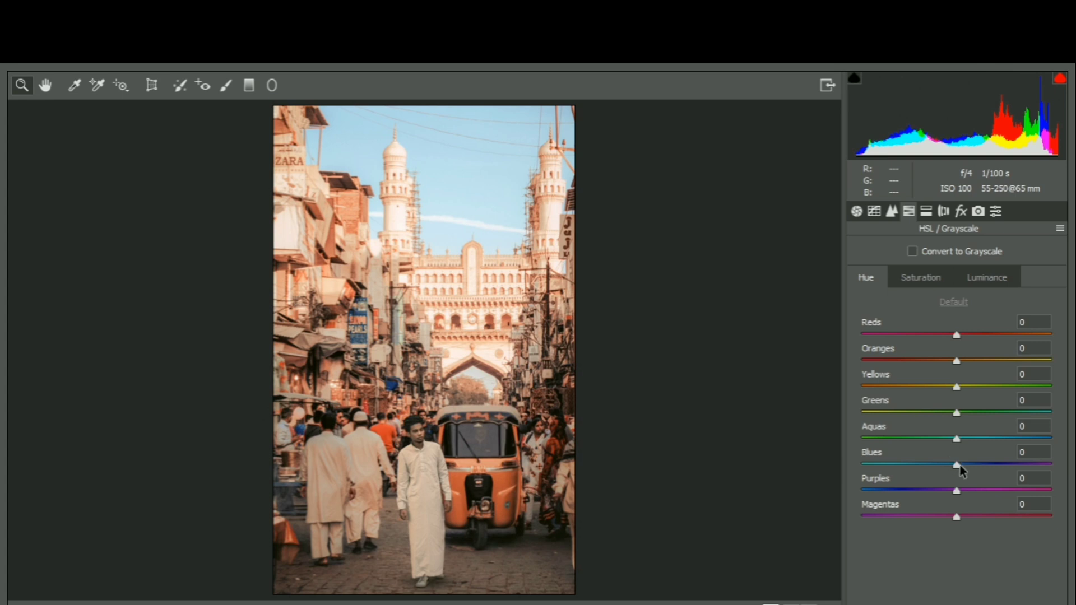
{"action": "mouse_move", "coordinate": [957, 465]}
{"action": "left_mouse_down"}
{"action": "mouse_move", "coordinate": [1008, 466]}
{"action": "mouse_move", "coordinate": [969, 477]}
{"action": "left_mouse_up"}
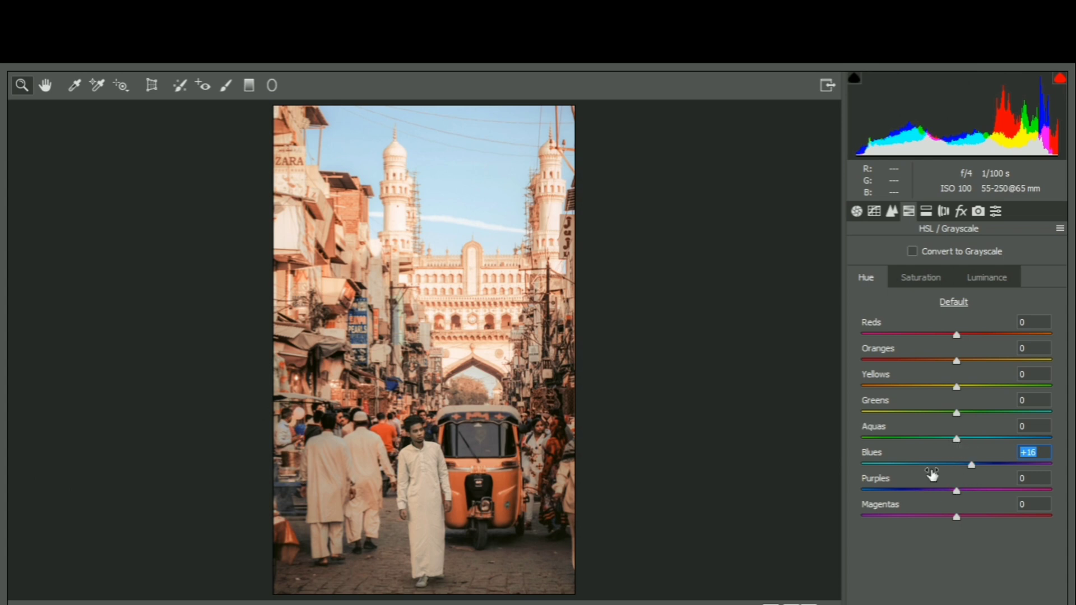
{"action": "left_click", "coordinate": [856, 211]}
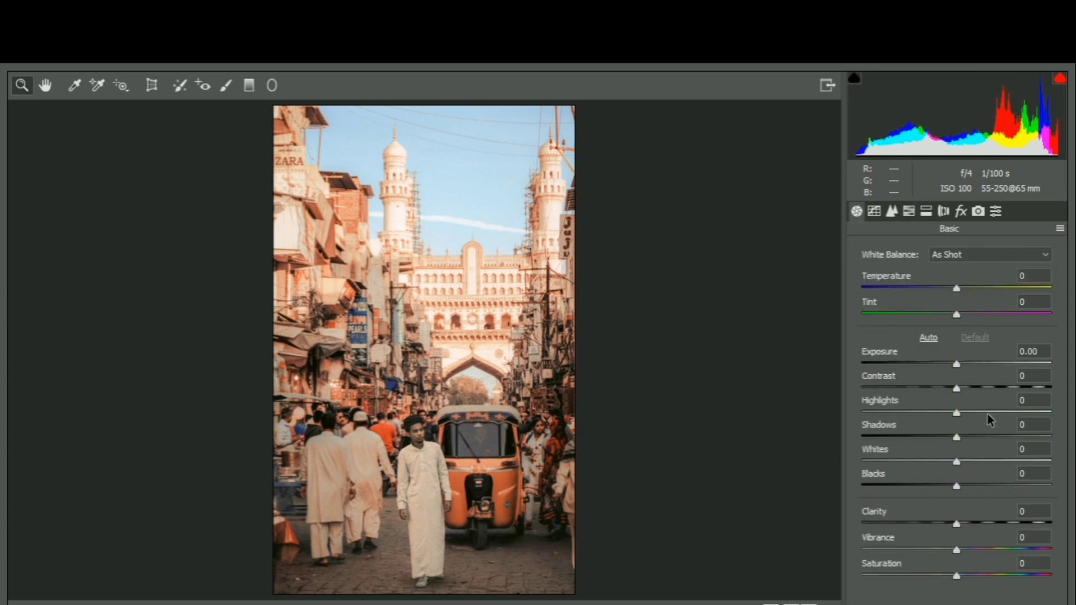
{"action": "left_click_drag", "start_coordinate": [956, 365], "coordinate": [963, 368]}
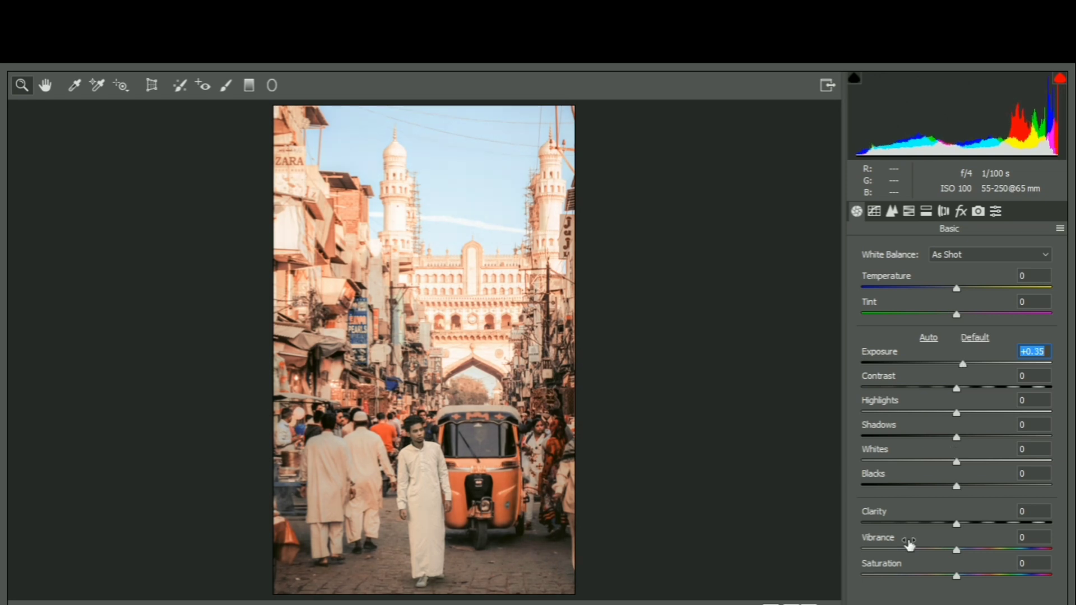
Step: Compare the Camera Raw preview with the original and set the tint to +2
{"action": "left_click", "coordinate": [791, 603]}
{"action": "left_click", "coordinate": [792, 603]}
{"action": "mouse_move", "coordinate": [957, 315]}
{"action": "left_mouse_down"}
{"action": "mouse_move", "coordinate": [978, 319]}
{"action": "mouse_move", "coordinate": [961, 328]}
{"action": "left_mouse_up"}
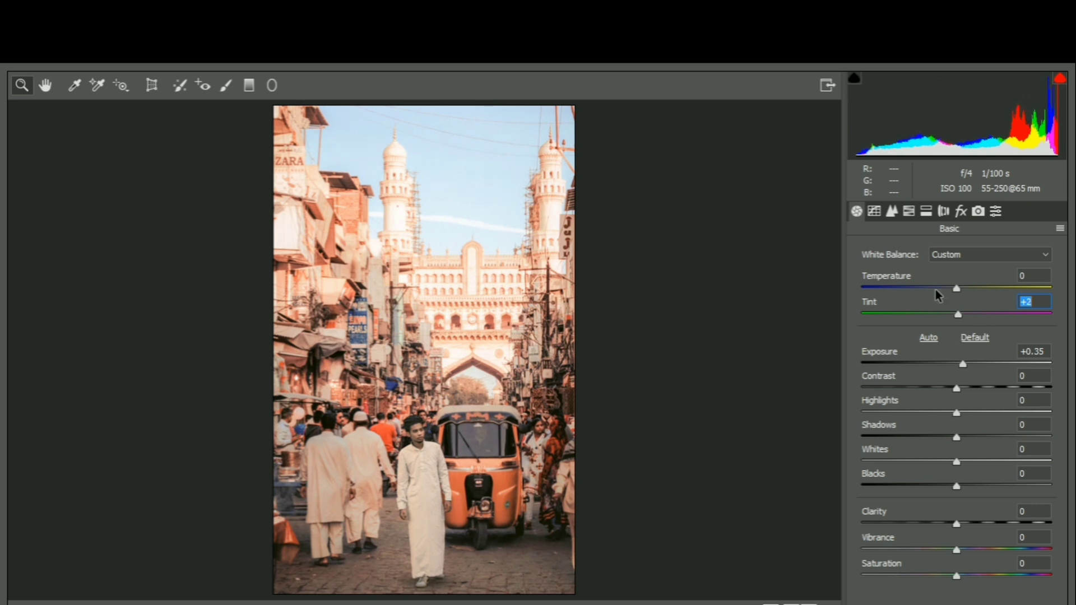
Step: Split-tone the image with highlights at hue 215, saturation 6 and shadows at hue 30, saturation 7, and apply the Camera Raw filter
{"action": "left_click", "coordinate": [927, 212]}
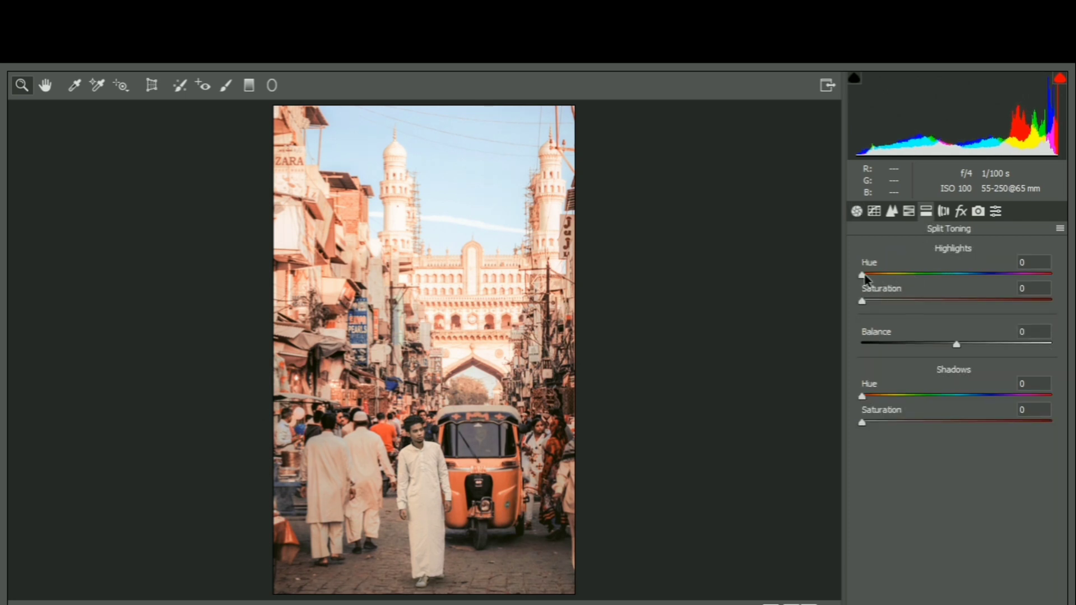
{"action": "left_click_drag", "start_coordinate": [866, 279], "coordinate": [978, 287]}
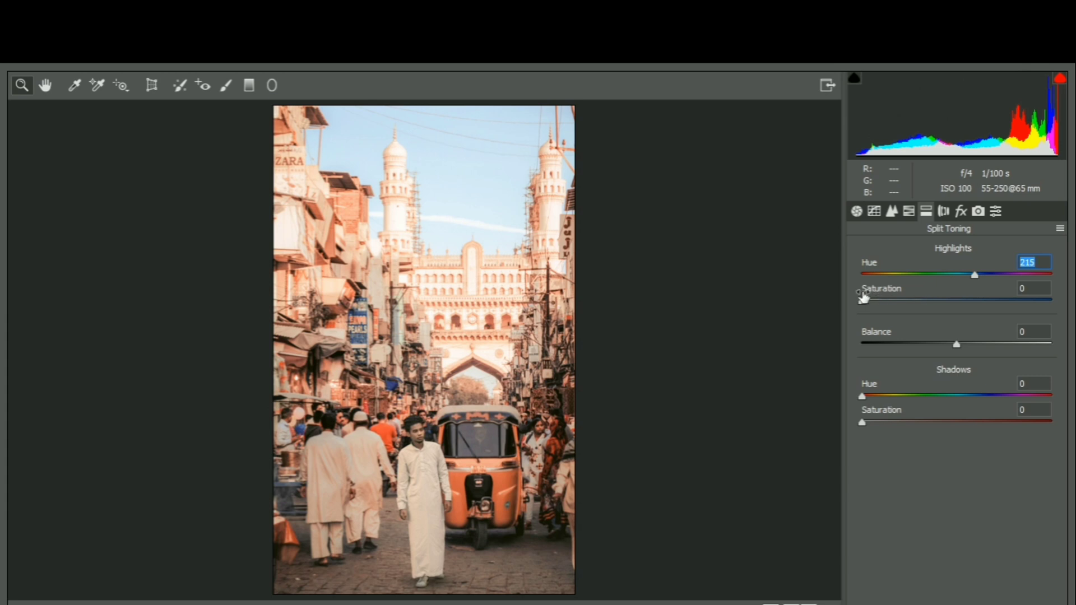
{"action": "left_click_drag", "start_coordinate": [866, 302], "coordinate": [880, 303]}
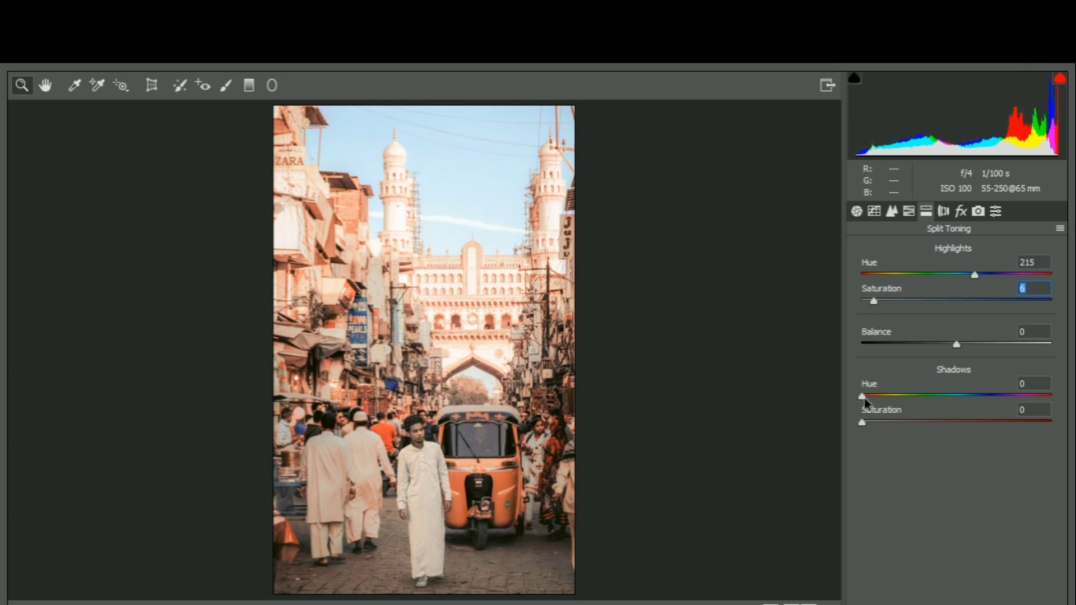
{"action": "left_click_drag", "start_coordinate": [864, 398], "coordinate": [878, 430]}
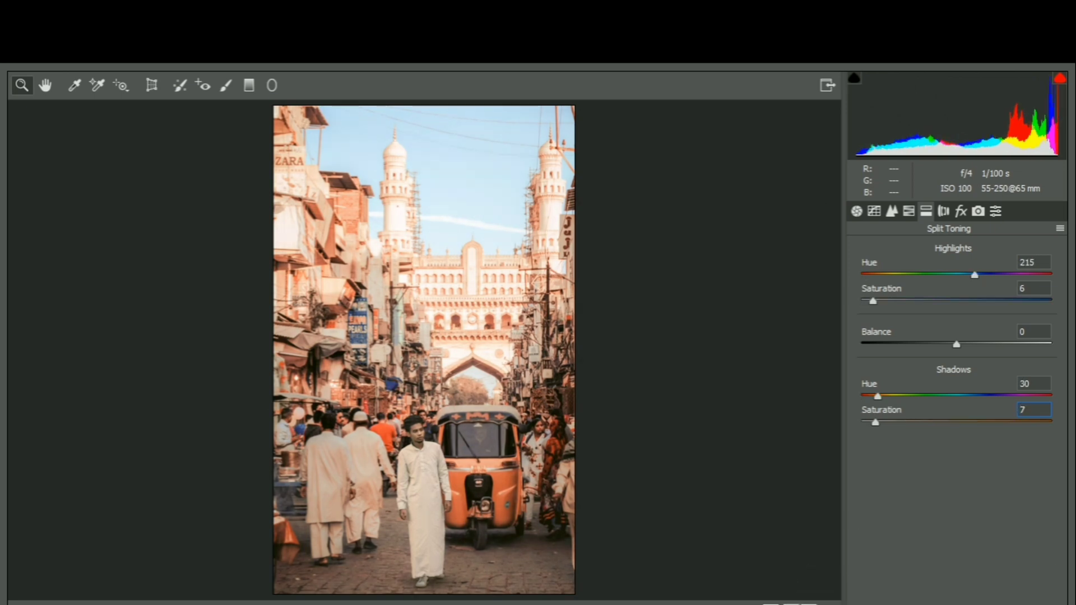
{"action": "key", "text": "ctrl+alt+p"}
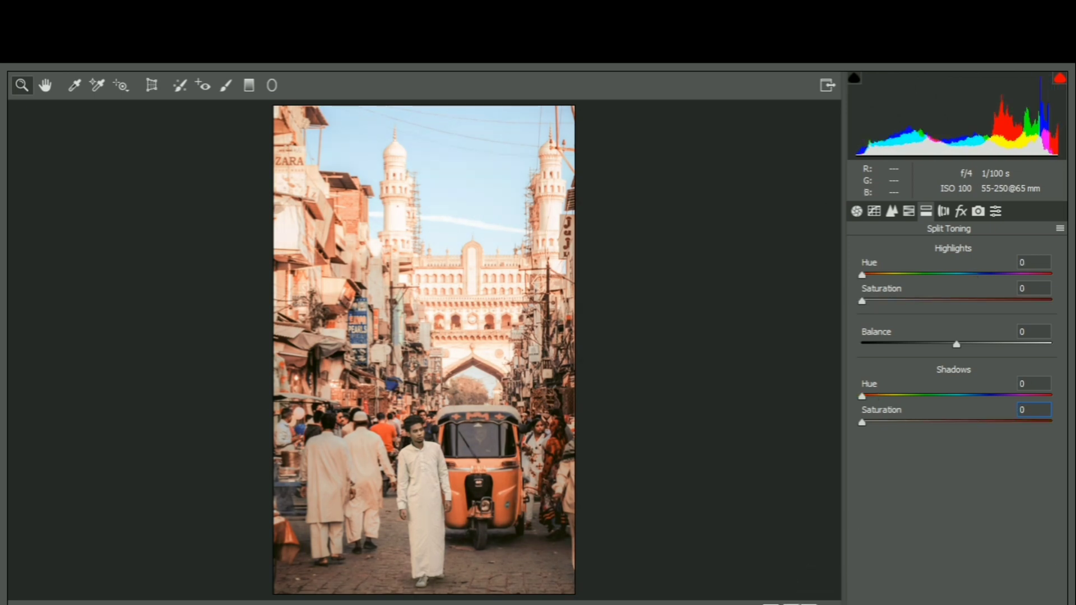
{"action": "key", "text": "ctrl+alt+p"}
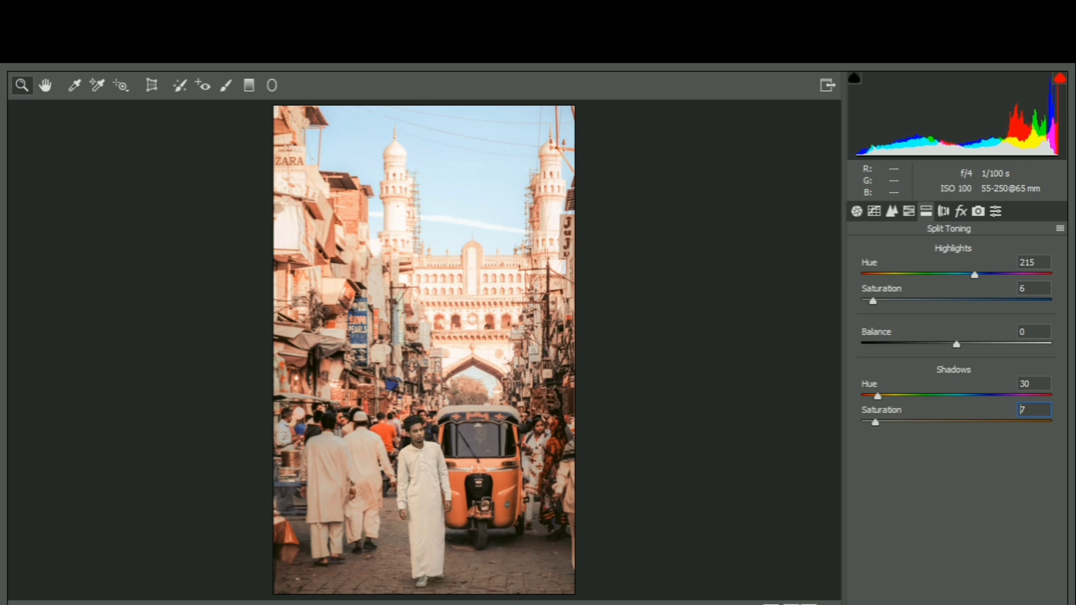
{"action": "key", "text": "Return"}
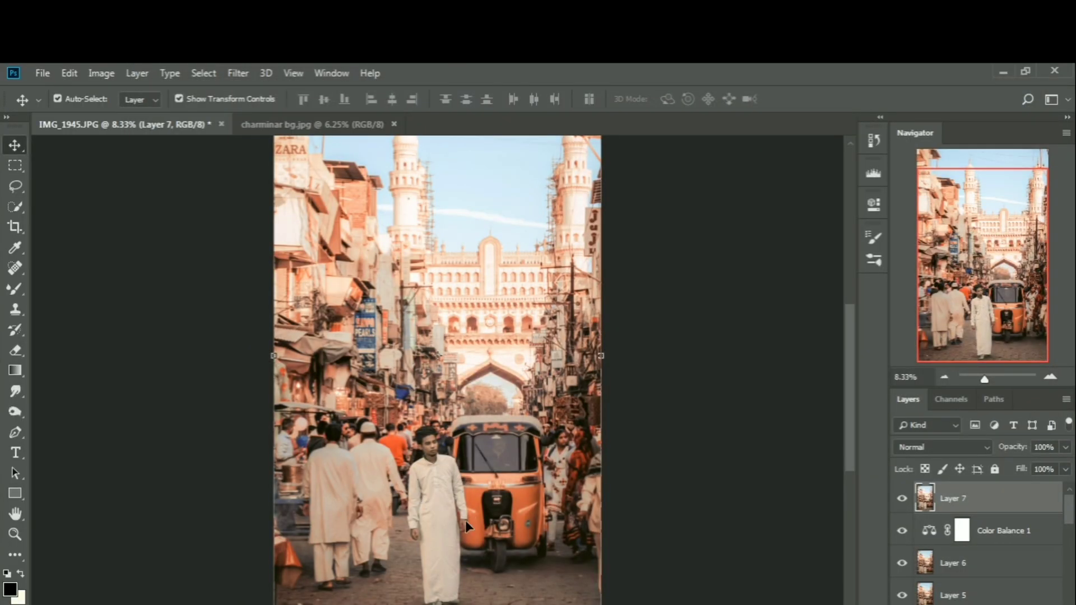
Step: Add a Vibrance adjustment layer above Layer 7 with vibrance +47 and saturation +53
{"action": "key", "text": "ctrl+plus"}
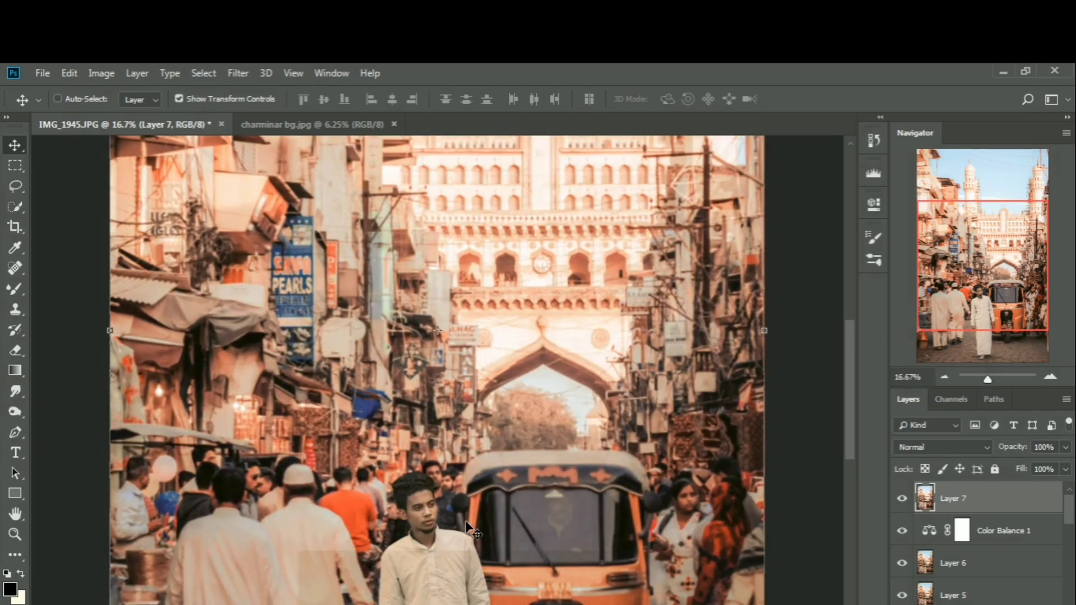
{"action": "scroll", "coordinate": [427, 447], "scroll_direction": "down", "scroll_amount": 5}
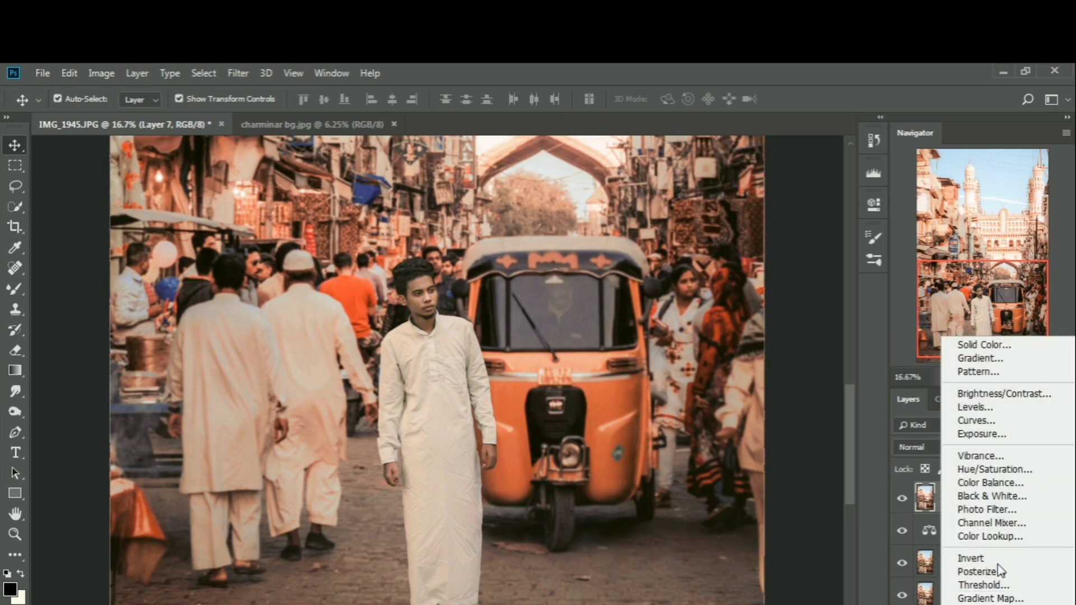
{"action": "left_click", "coordinate": [980, 453]}
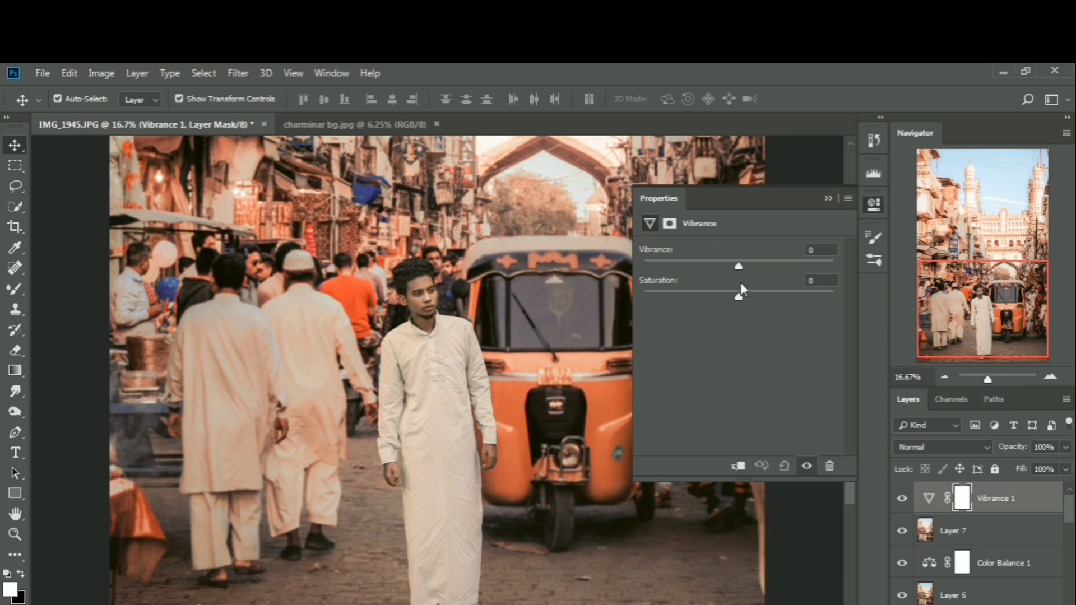
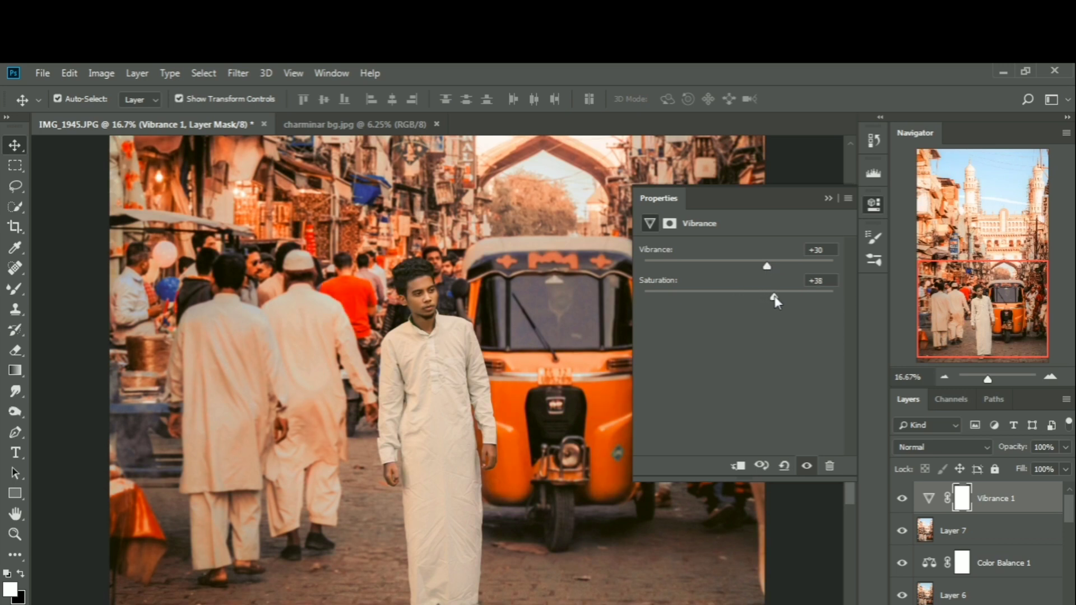
{"action": "left_click_drag", "start_coordinate": [776, 302], "coordinate": [793, 302]}
{"action": "left_click_drag", "start_coordinate": [768, 266], "coordinate": [783, 267]}
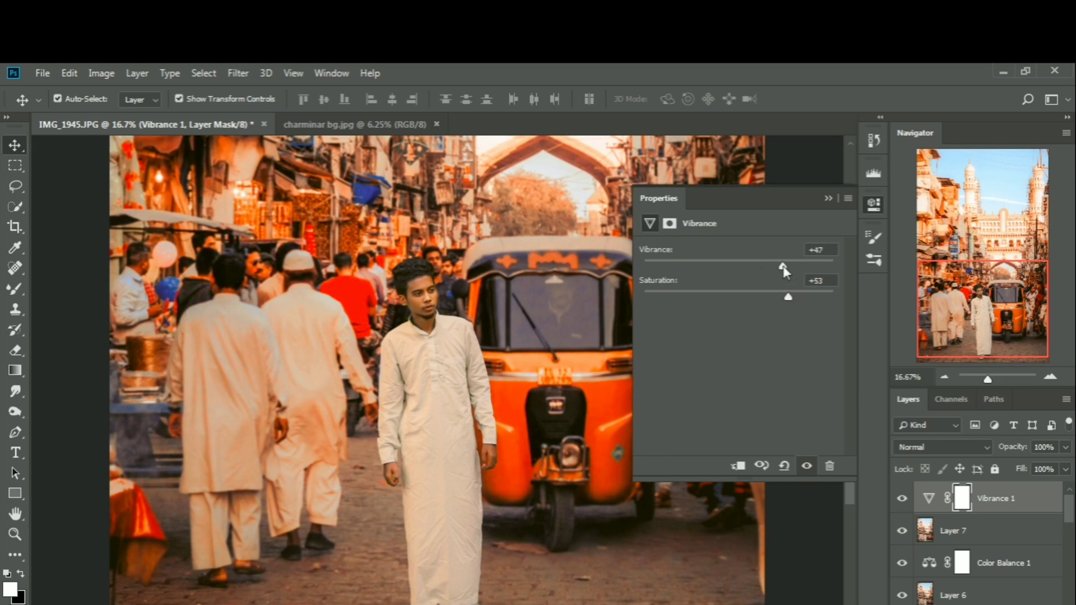
{"action": "left_click", "coordinate": [829, 199]}
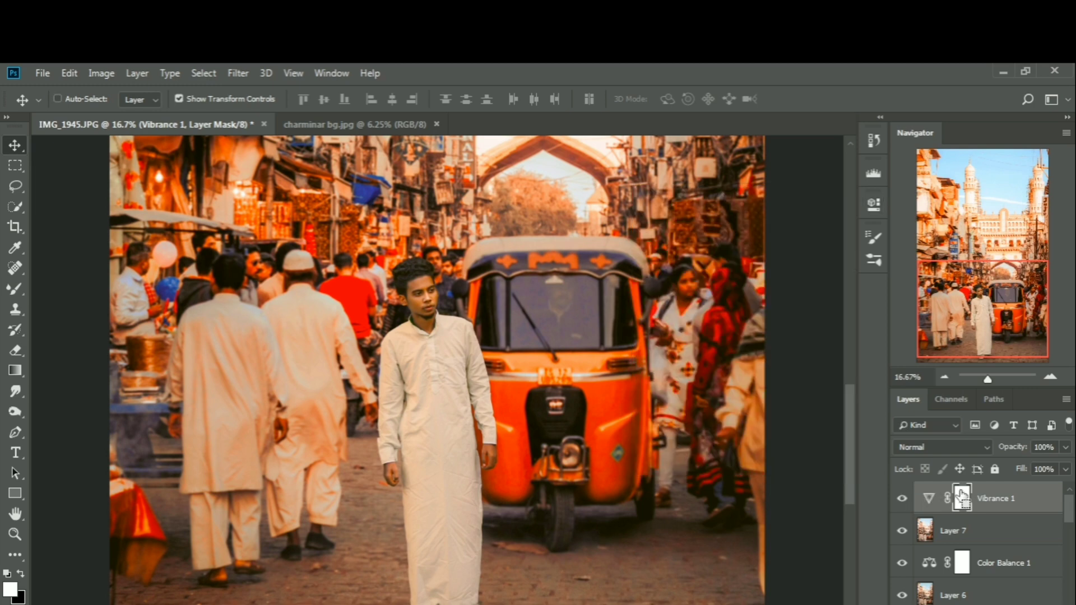
Step: Invert the Vibrance layer's mask to black and load the cut-out man's outline from his layer as a selection
{"action": "key", "text": "ctrl+i"}
{"action": "key", "text": "ctrl+plus"}
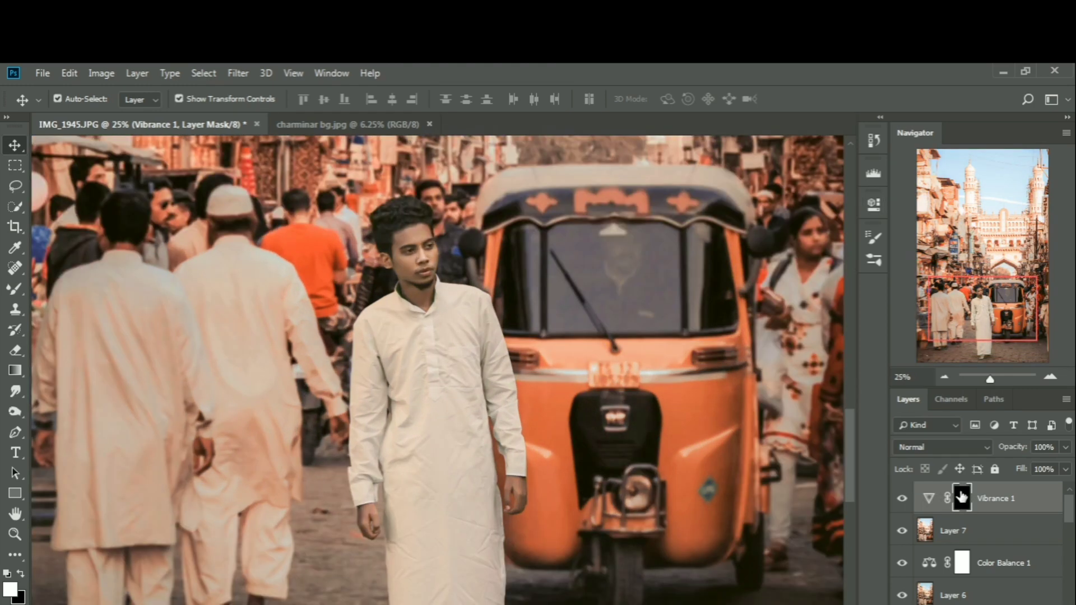
{"action": "scroll", "coordinate": [978, 522], "scroll_direction": "down", "scroll_amount": 5}
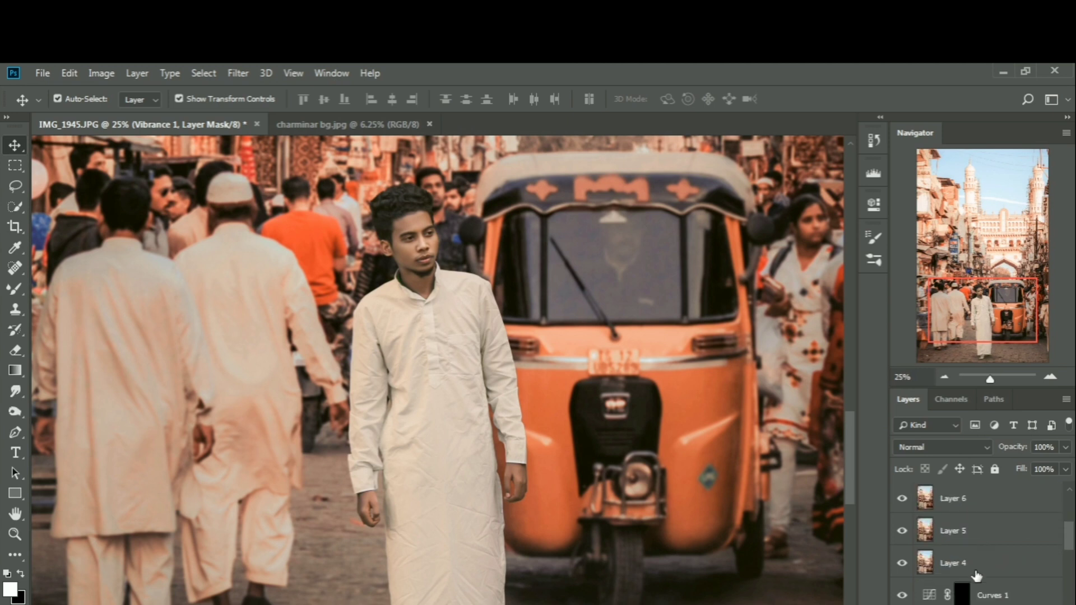
{"action": "left_click", "coordinate": [925, 563], "text": "ctrl"}
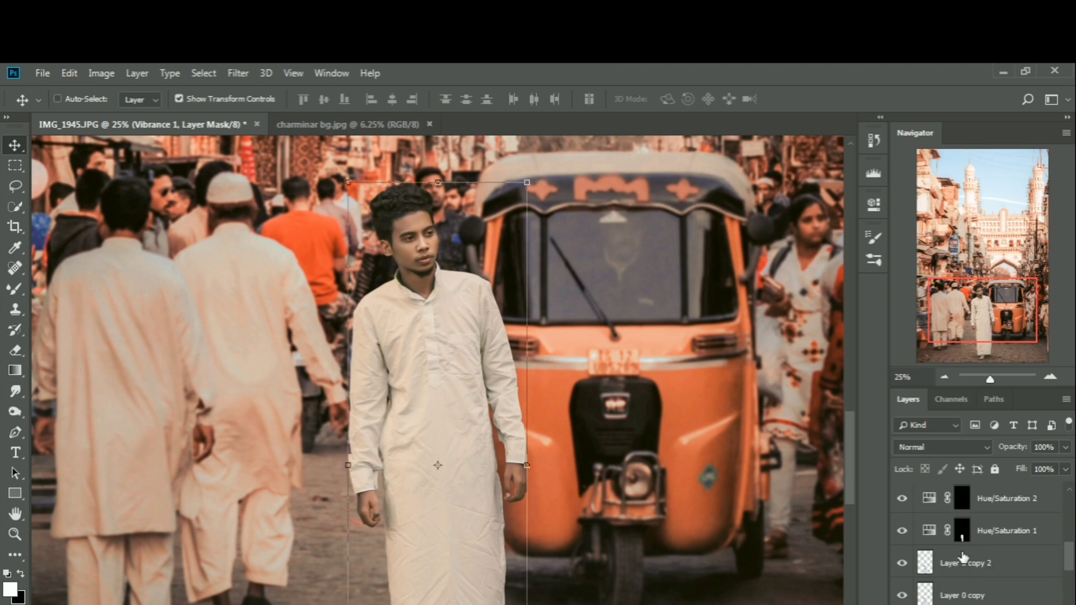
{"action": "scroll", "coordinate": [966, 547], "scroll_direction": "up", "scroll_amount": 5}
{"action": "scroll", "coordinate": [443, 393], "scroll_direction": "up", "scroll_amount": 1}
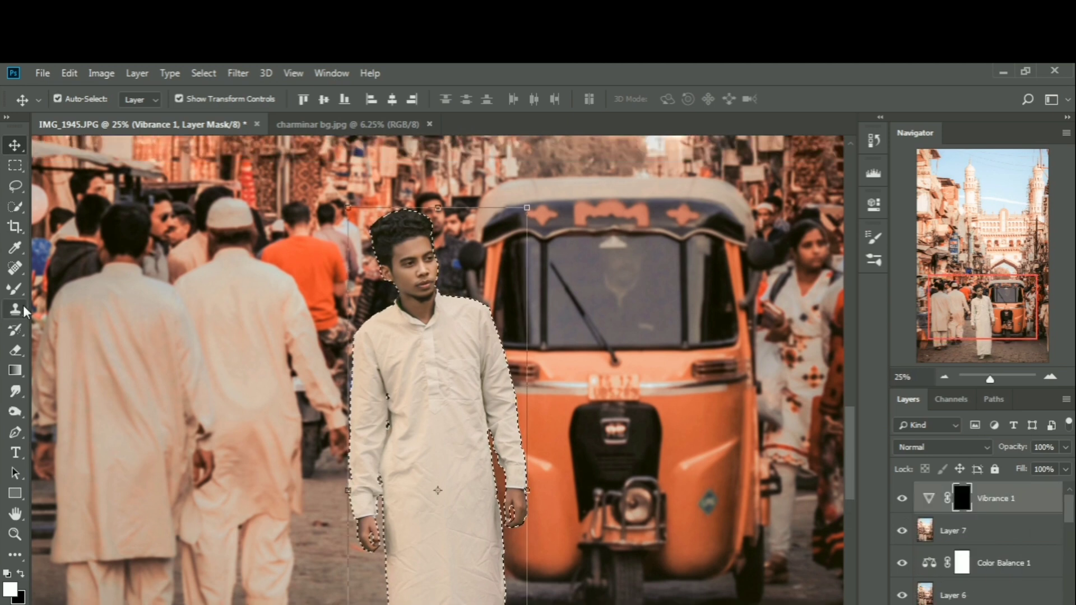
Step: Paint white on the Vibrance mask over the man's kurta and shoes with a soft 259 px brush, inside the selection
{"action": "right_click", "coordinate": [16, 290]}
{"action": "left_click", "coordinate": [70, 291]}
{"action": "scroll", "coordinate": [423, 337], "scroll_direction": "down", "scroll_amount": 2}
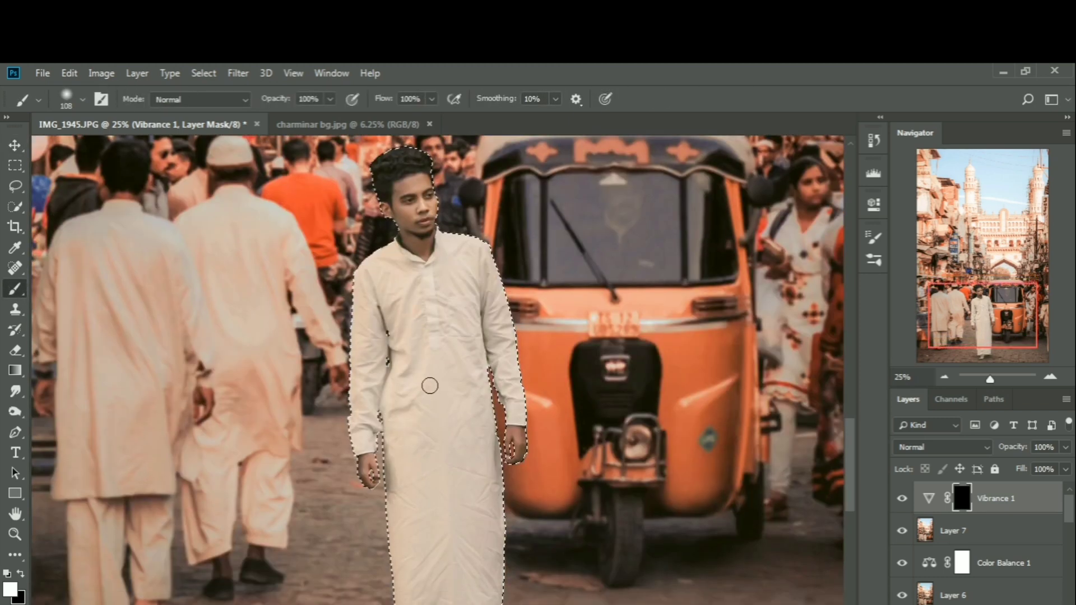
{"action": "right_click", "coordinate": [468, 328]}
{"action": "left_click", "coordinate": [625, 346]}
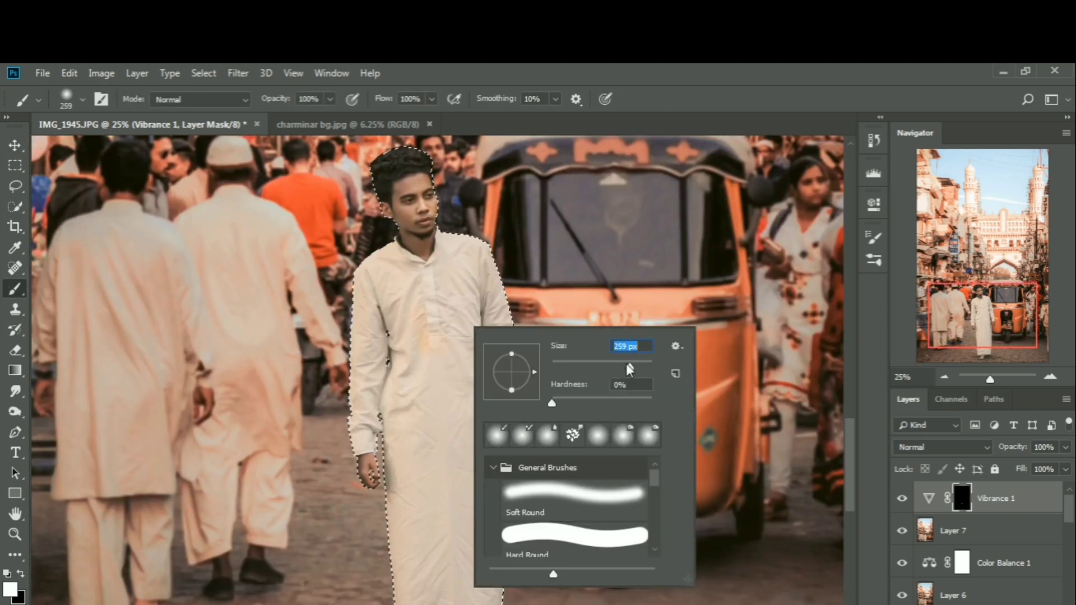
{"action": "type", "text": "259"}
{"action": "key", "text": "Return"}
{"action": "mouse_move", "coordinate": [455, 254]}
{"action": "left_mouse_down"}
{"action": "mouse_move", "coordinate": [504, 300]}
{"action": "mouse_move", "coordinate": [509, 397]}
{"action": "mouse_move", "coordinate": [521, 409]}
{"action": "mouse_move", "coordinate": [499, 404]}
{"action": "mouse_move", "coordinate": [518, 390]}
{"action": "mouse_move", "coordinate": [475, 359]}
{"action": "mouse_move", "coordinate": [489, 297]}
{"action": "mouse_move", "coordinate": [459, 254]}
{"action": "mouse_move", "coordinate": [442, 283]}
{"action": "mouse_move", "coordinate": [383, 275]}
{"action": "left_mouse_up"}
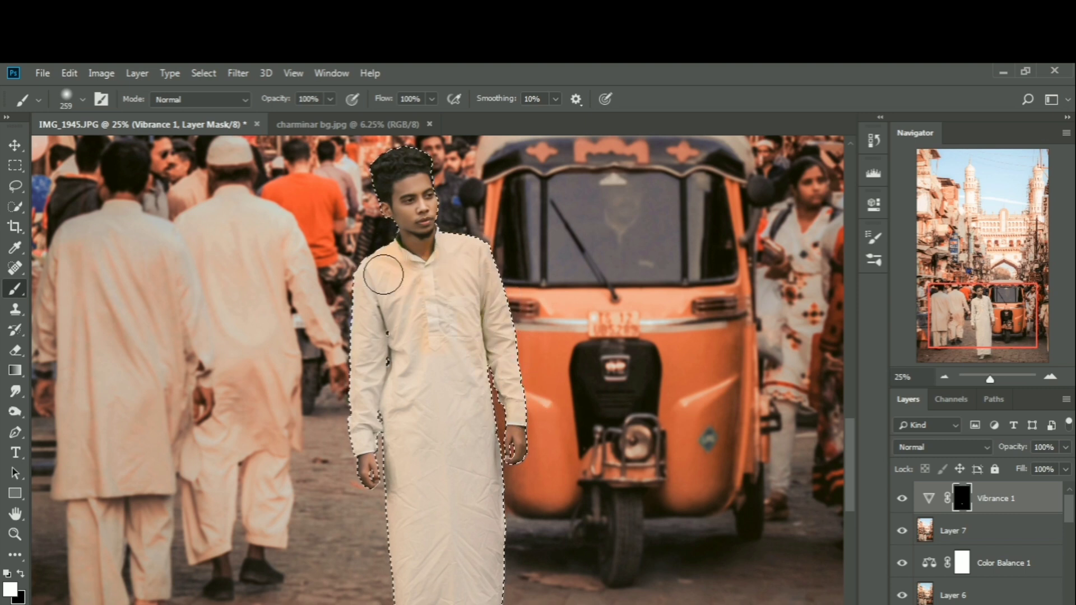
{"action": "mouse_move", "coordinate": [366, 387]}
{"action": "left_mouse_down"}
{"action": "mouse_move", "coordinate": [432, 300]}
{"action": "mouse_move", "coordinate": [399, 274]}
{"action": "mouse_move", "coordinate": [374, 405]}
{"action": "mouse_move", "coordinate": [355, 432]}
{"action": "mouse_move", "coordinate": [390, 358]}
{"action": "mouse_move", "coordinate": [419, 452]}
{"action": "mouse_move", "coordinate": [424, 300]}
{"action": "mouse_move", "coordinate": [443, 381]}
{"action": "left_mouse_up"}
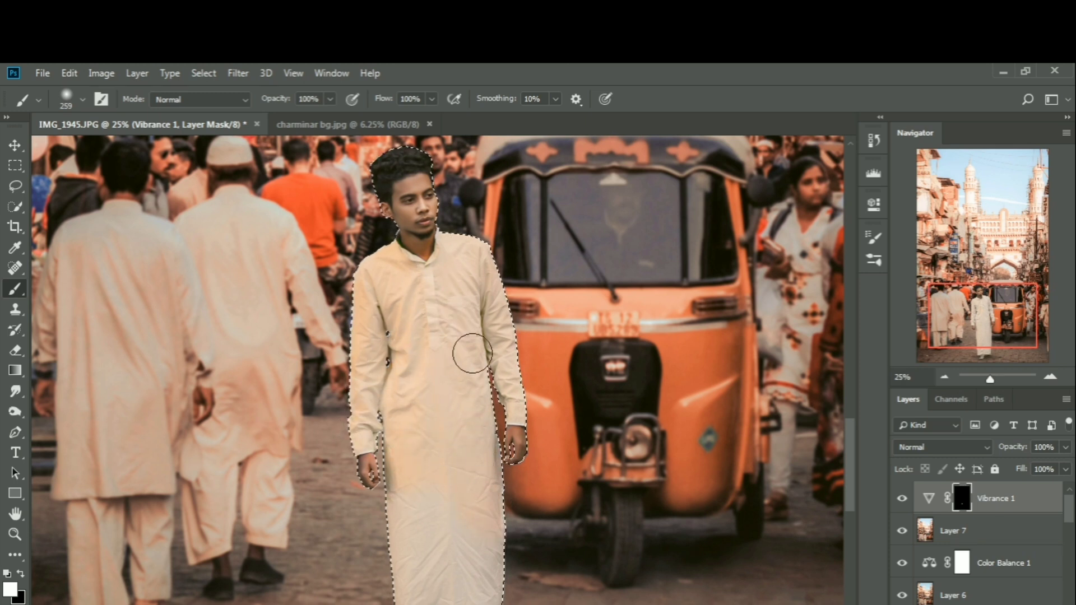
{"action": "scroll", "coordinate": [468, 354], "scroll_direction": "down", "scroll_amount": 3}
{"action": "mouse_move", "coordinate": [395, 414]}
{"action": "left_mouse_down"}
{"action": "mouse_move", "coordinate": [422, 487]}
{"action": "mouse_move", "coordinate": [405, 520]}
{"action": "mouse_move", "coordinate": [435, 489]}
{"action": "mouse_move", "coordinate": [494, 493]}
{"action": "mouse_move", "coordinate": [416, 483]}
{"action": "mouse_move", "coordinate": [480, 454]}
{"action": "mouse_move", "coordinate": [421, 448]}
{"action": "mouse_move", "coordinate": [458, 412]}
{"action": "mouse_move", "coordinate": [458, 402]}
{"action": "mouse_move", "coordinate": [438, 405]}
{"action": "mouse_move", "coordinate": [464, 330]}
{"action": "mouse_move", "coordinate": [504, 399]}
{"action": "mouse_move", "coordinate": [434, 386]}
{"action": "mouse_move", "coordinate": [489, 417]}
{"action": "left_mouse_up"}
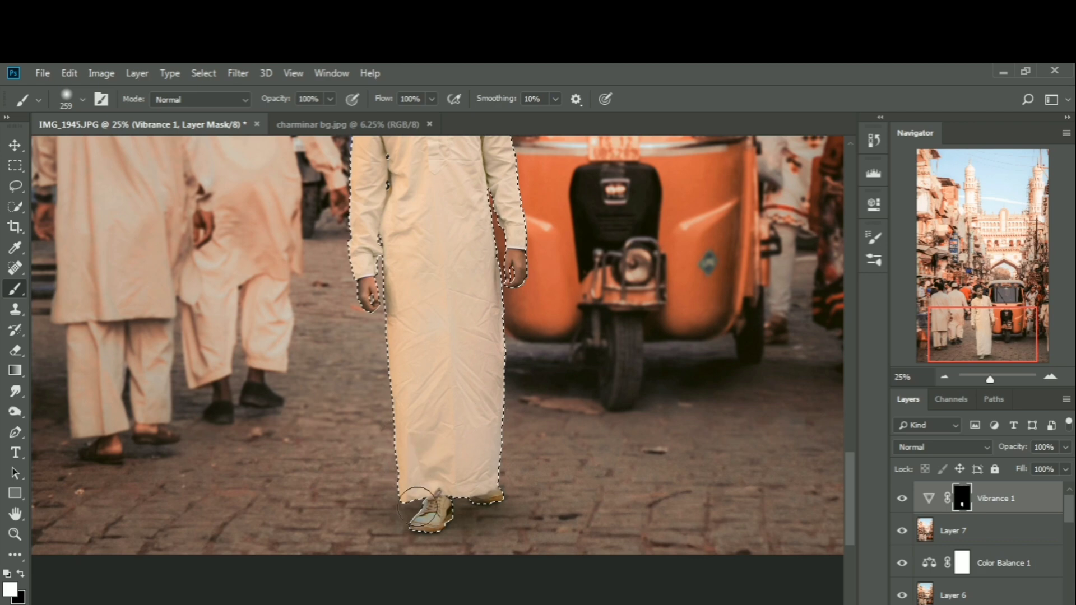
Step: Refine the Vibrance mask around the man's sleeves and hands with a 40 px brush
{"action": "scroll", "coordinate": [439, 326], "scroll_direction": "up", "scroll_amount": 3}
{"action": "key", "text": "ctrl+plus"}
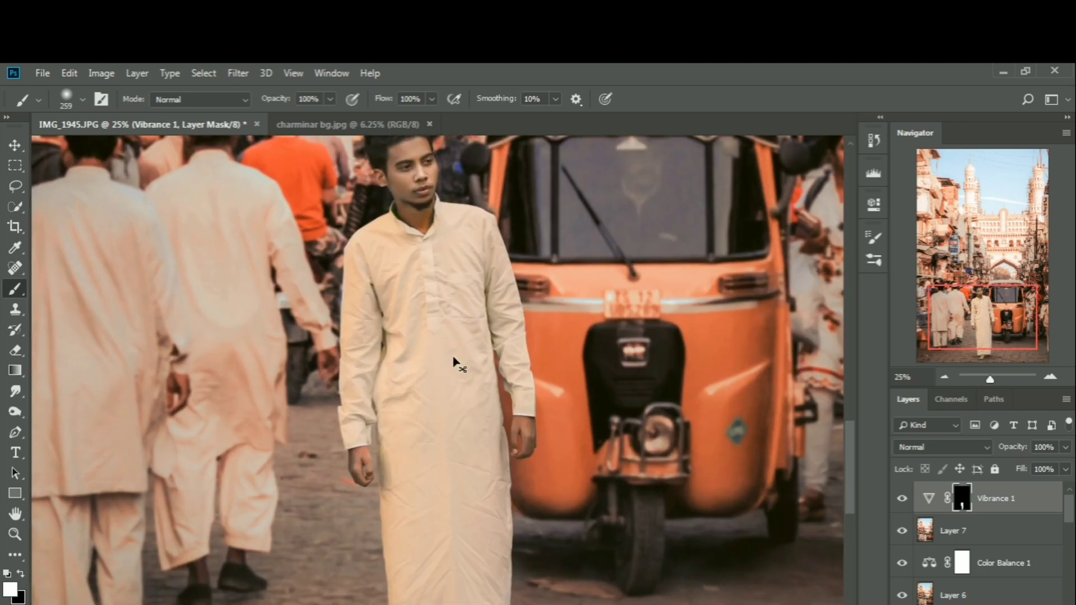
{"action": "key", "text": "ctrl+plus"}
{"action": "key", "text": "ctrl+plus"}
{"action": "scroll", "coordinate": [440, 354], "scroll_direction": "down", "scroll_amount": 2}
{"action": "right_click", "coordinate": [383, 368]}
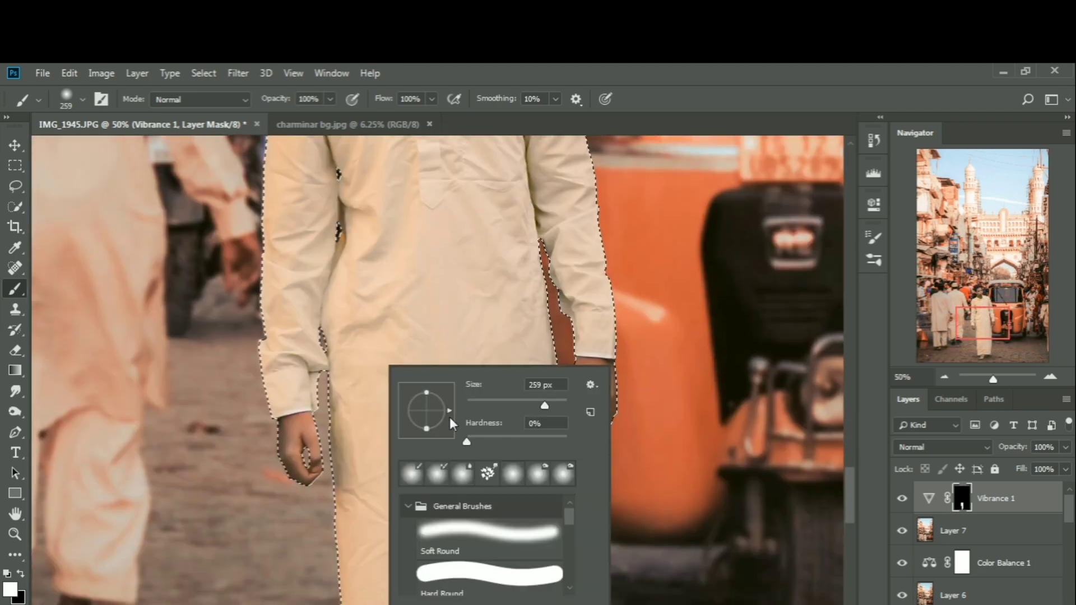
{"action": "left_click", "coordinate": [487, 403]}
{"action": "key", "text": "Return"}
{"action": "key", "text": "ctrl+plus"}
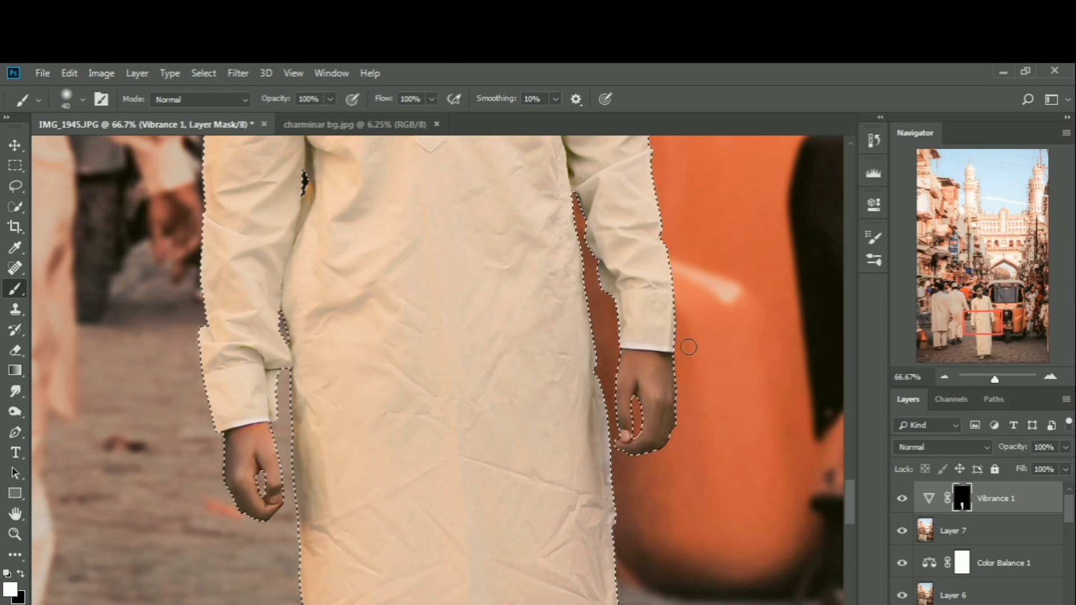
{"action": "scroll", "coordinate": [711, 372], "scroll_direction": "up", "scroll_amount": 1}
{"action": "key", "text": "ctrl+plus"}
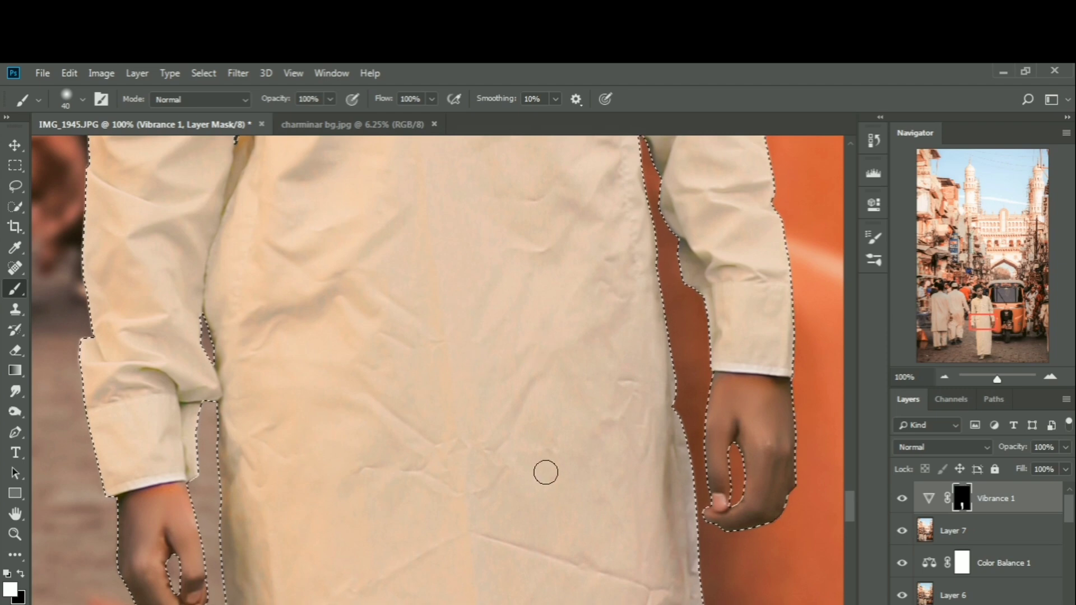
{"action": "scroll", "coordinate": [545, 473], "scroll_direction": "down", "scroll_amount": 1}
{"action": "left_click", "coordinate": [19, 574]}
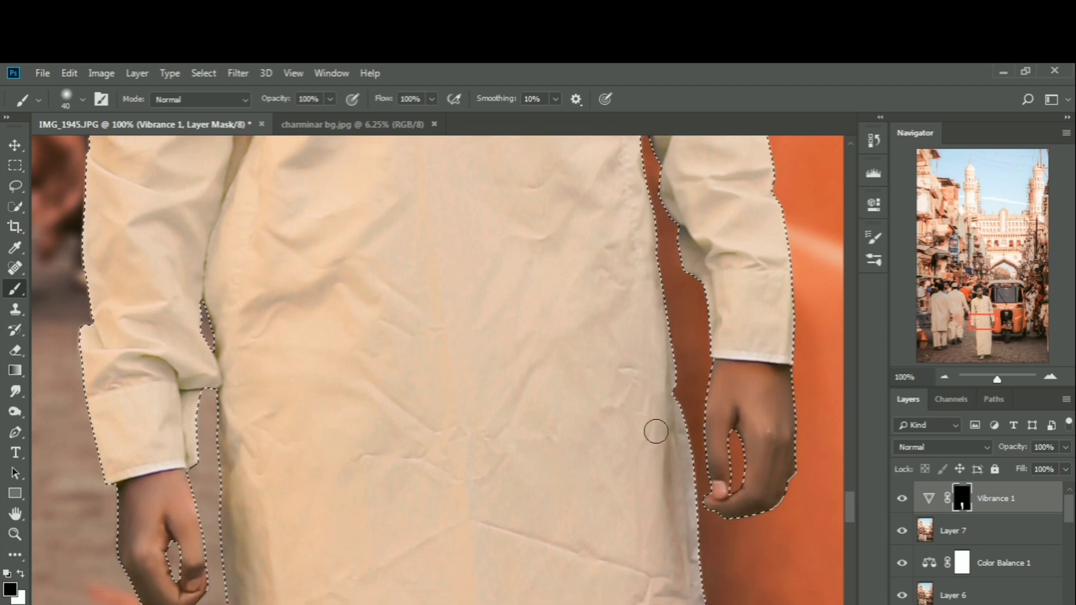
{"action": "key", "text": "x"}
Step: Paint black on the Vibrance mask over the man's neck inside the collar to remove the extra saturation there
{"action": "scroll", "coordinate": [472, 368], "scroll_direction": "up", "scroll_amount": 5}
{"action": "scroll", "coordinate": [471, 368], "scroll_direction": "up", "scroll_amount": 8}
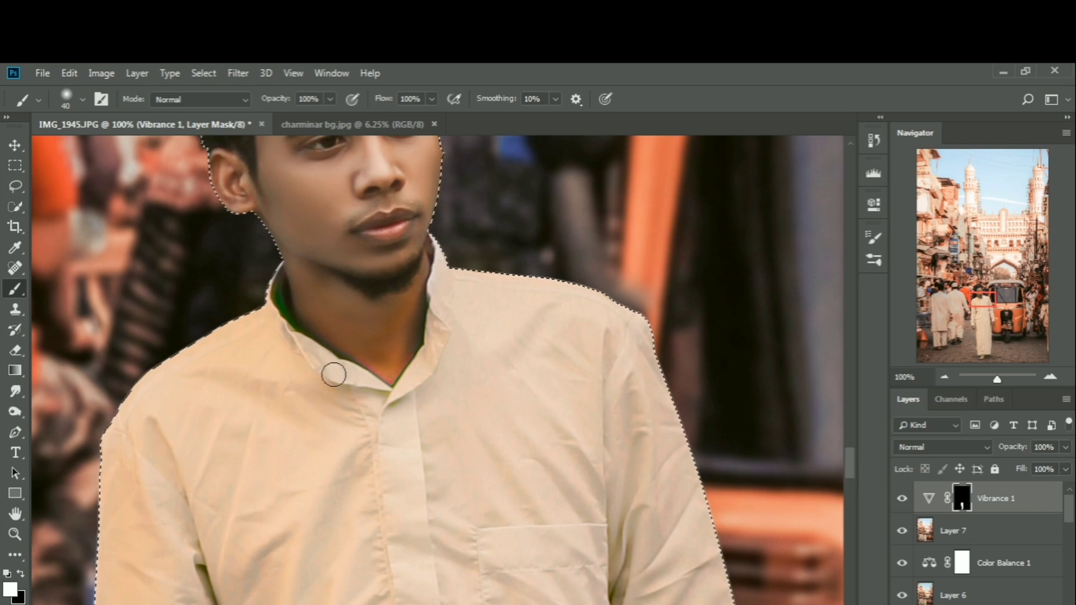
{"action": "key", "text": "ctrl+minus"}
{"action": "key", "text": "ctrl+minus"}
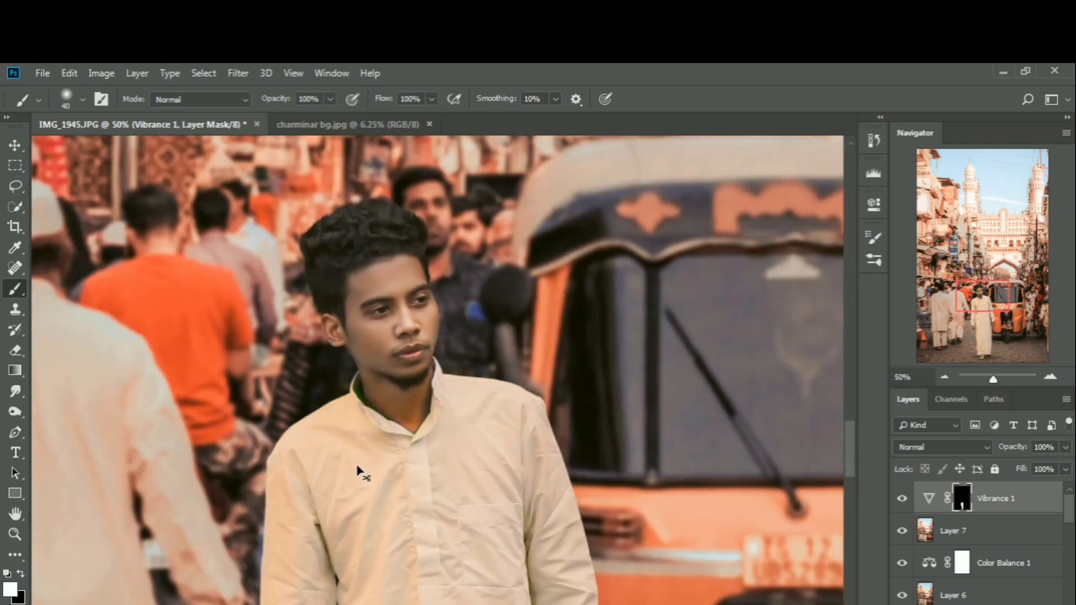
{"action": "key", "text": "ctrl+plus"}
{"action": "key", "text": "ctrl+plus"}
{"action": "key", "text": "ctrl+plus"}
{"action": "left_click", "coordinate": [21, 574]}
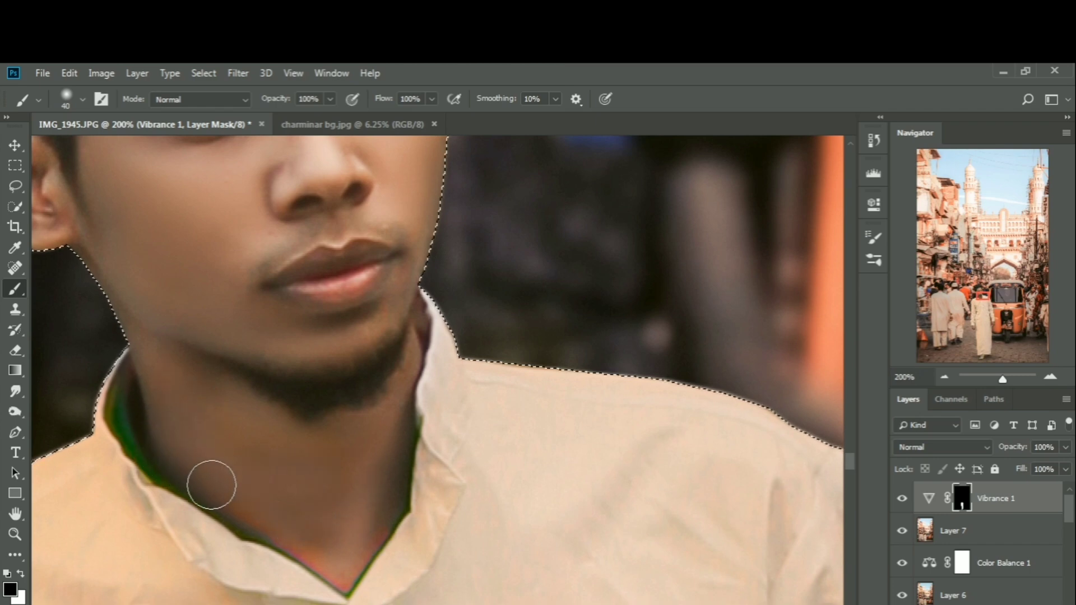
{"action": "scroll", "coordinate": [333, 442], "scroll_direction": "up", "scroll_amount": 2}
{"action": "key", "text": "ctrl+minus"}
{"action": "key", "text": "ctrl+minus"}
{"action": "key", "text": "ctrl+minus"}
{"action": "key", "text": "ctrl+minus"}
{"action": "key", "text": "ctrl+minus"}
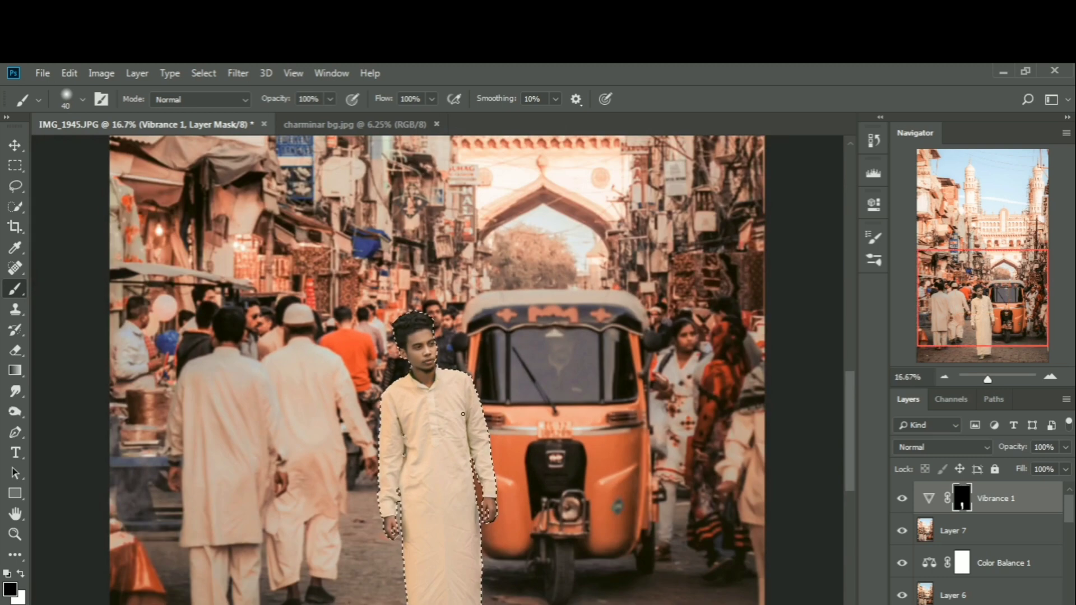
Step: Deselect the man's outline and compare the image with and without the Vibrance layer
{"action": "scroll", "coordinate": [437, 370], "scroll_direction": "down", "scroll_amount": 1}
{"action": "left_click", "coordinate": [194, 72]}
{"action": "left_click", "coordinate": [213, 105]}
{"action": "scroll", "coordinate": [560, 336], "scroll_direction": "down", "scroll_amount": 1}
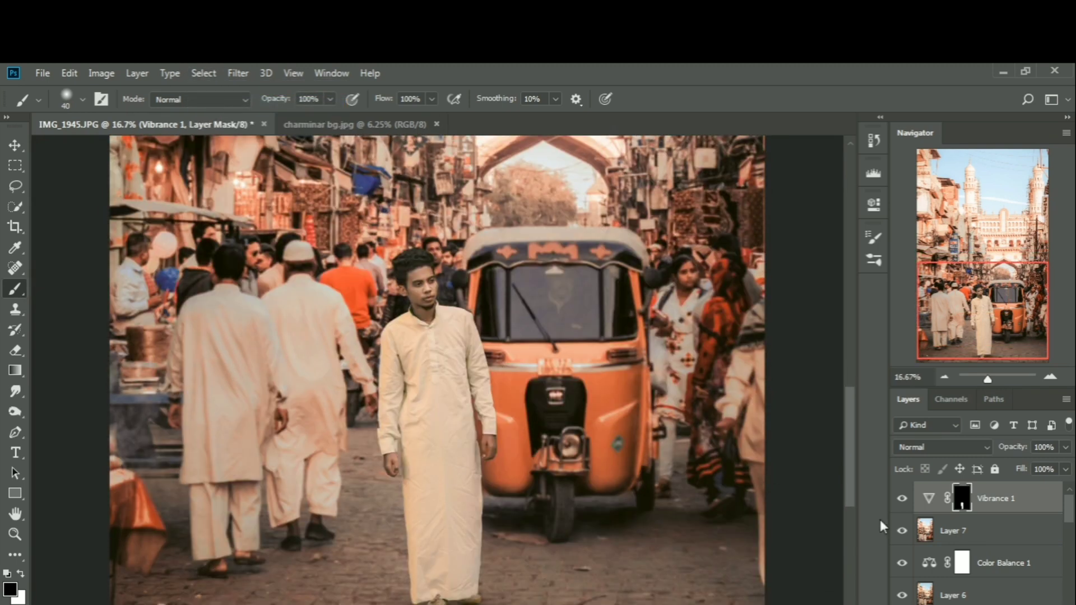
{"action": "left_click", "coordinate": [903, 499]}
{"action": "left_click", "coordinate": [903, 499]}
{"action": "left_click", "coordinate": [903, 499]}
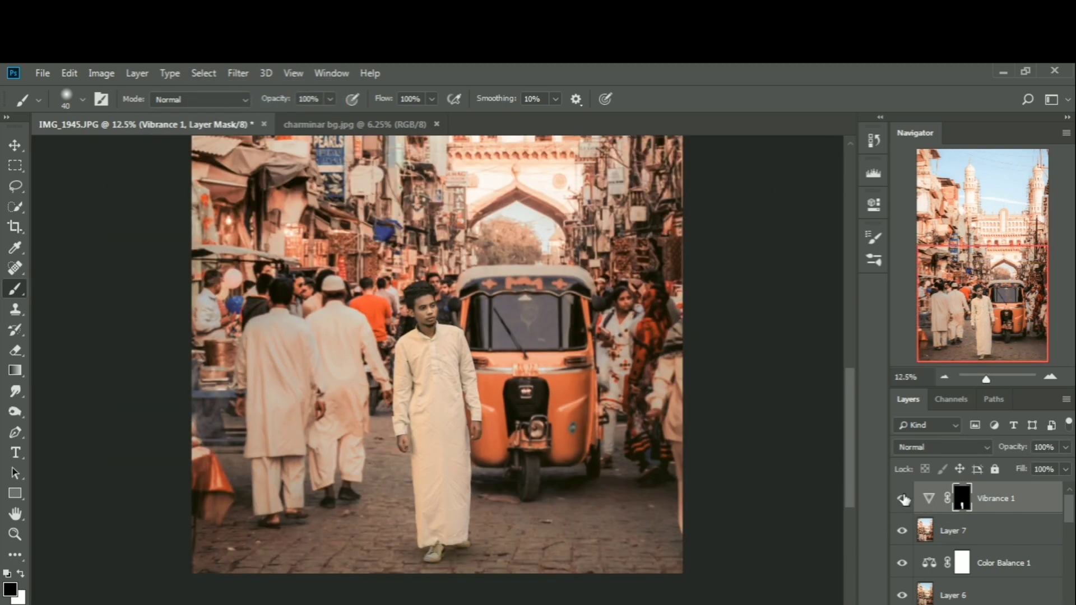
{"action": "left_click", "coordinate": [903, 499]}
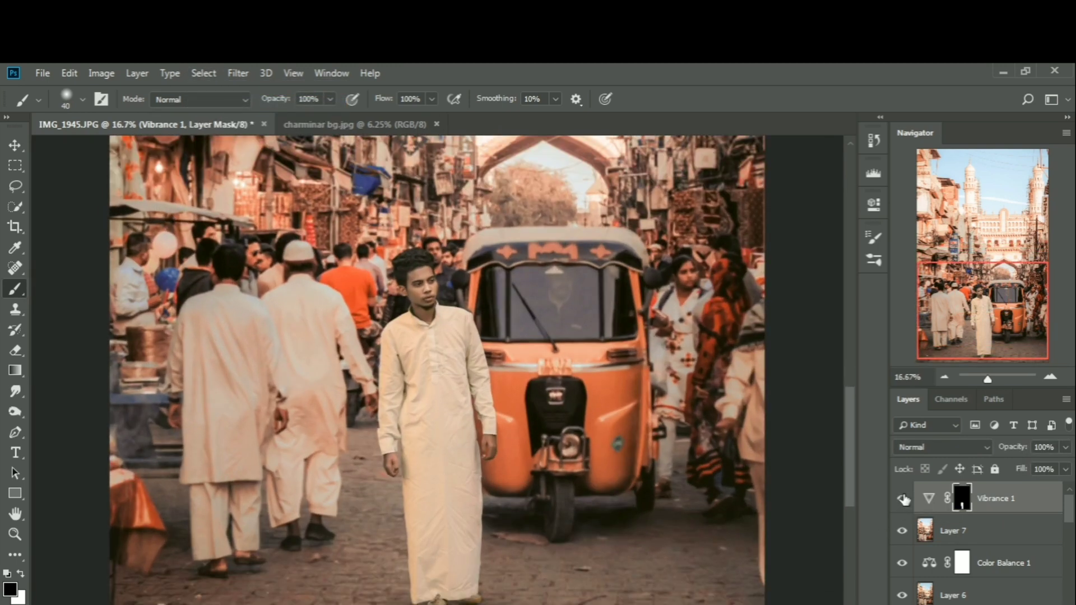
Step: Add a Hue/Saturation layer masked with the Vibrance mask's selection, with Hue -5, Saturation +8 and Lightness -7
{"action": "left_click", "coordinate": [962, 498], "text": "ctrl"}
{"action": "scroll", "coordinate": [522, 426], "scroll_direction": "down", "scroll_amount": 1}
{"action": "left_click", "coordinate": [983, 604]}
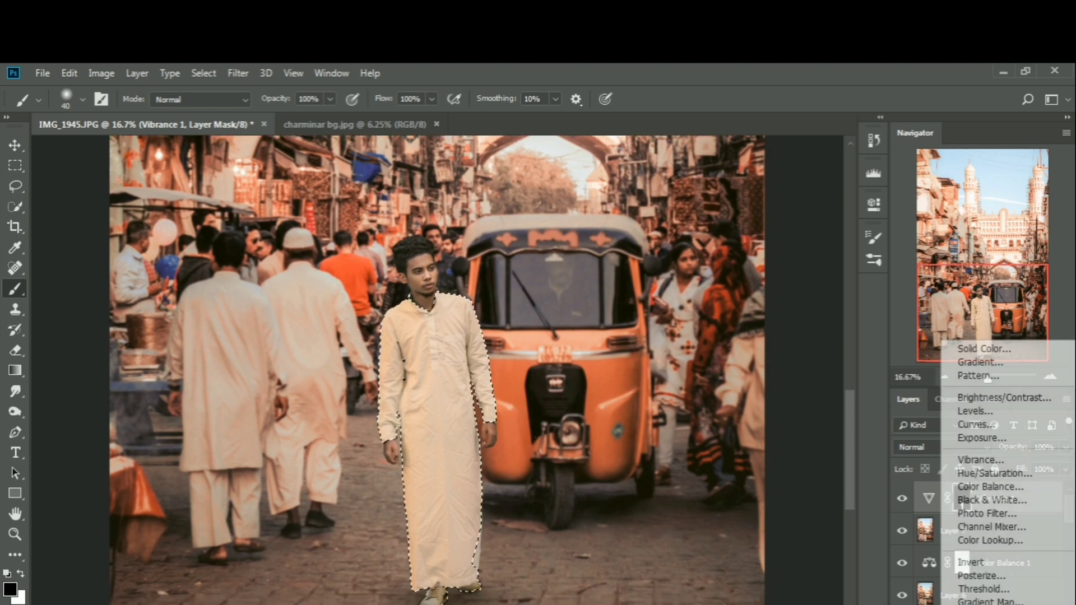
{"action": "left_click", "coordinate": [994, 473]}
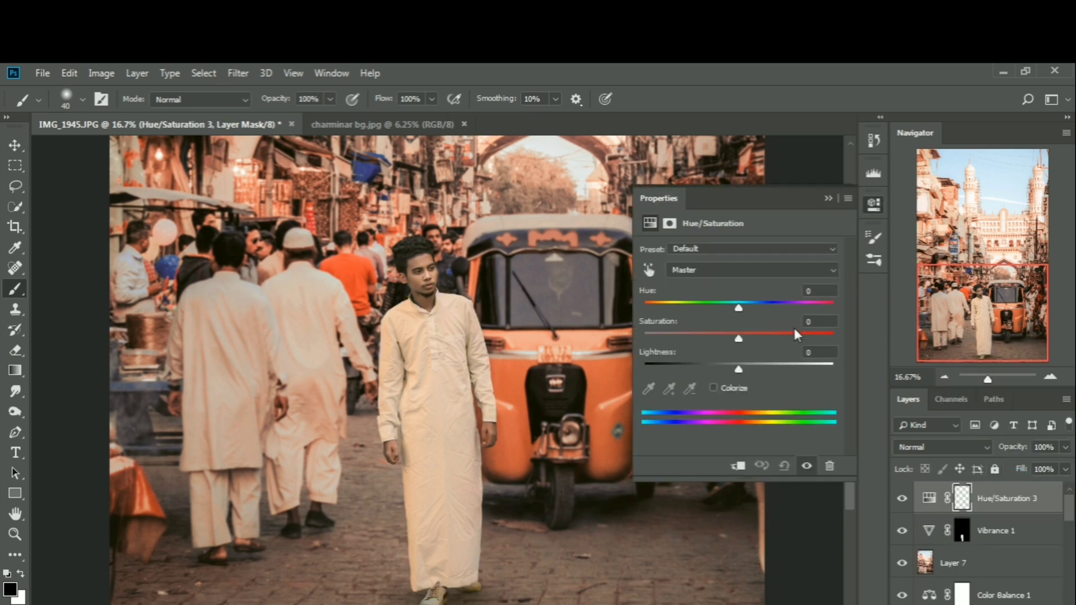
{"action": "left_click_drag", "start_coordinate": [733, 309], "coordinate": [733, 313]}
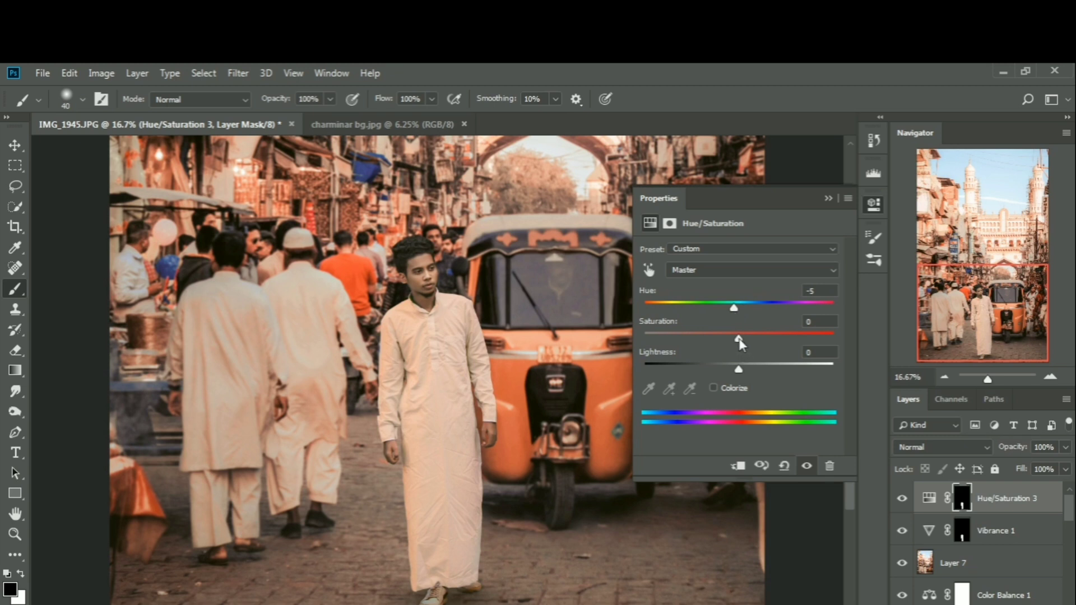
{"action": "left_click_drag", "start_coordinate": [739, 370], "coordinate": [734, 374]}
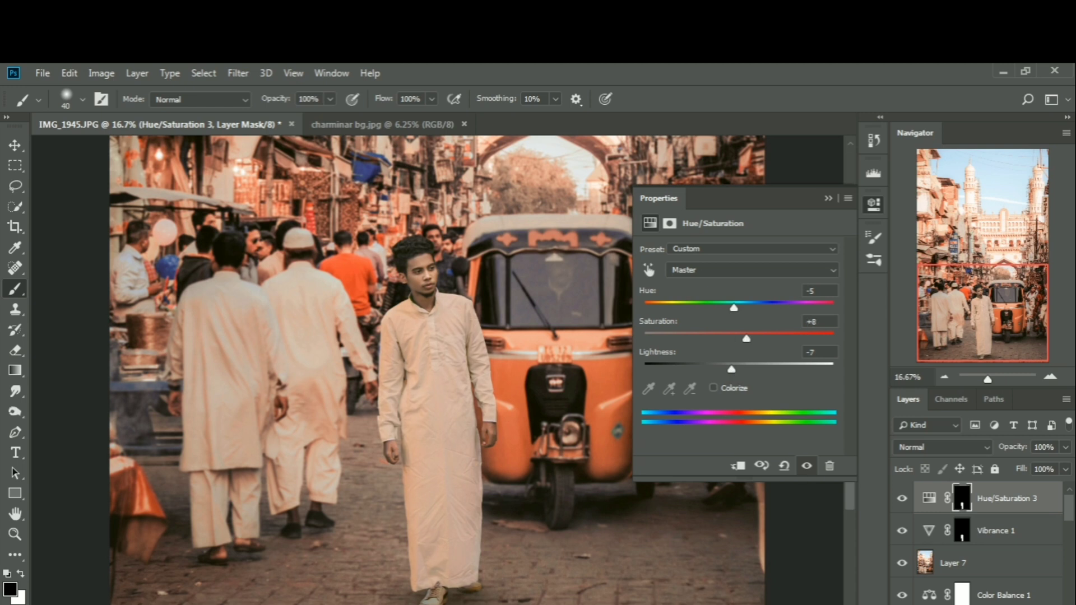
{"action": "left_click", "coordinate": [825, 200]}
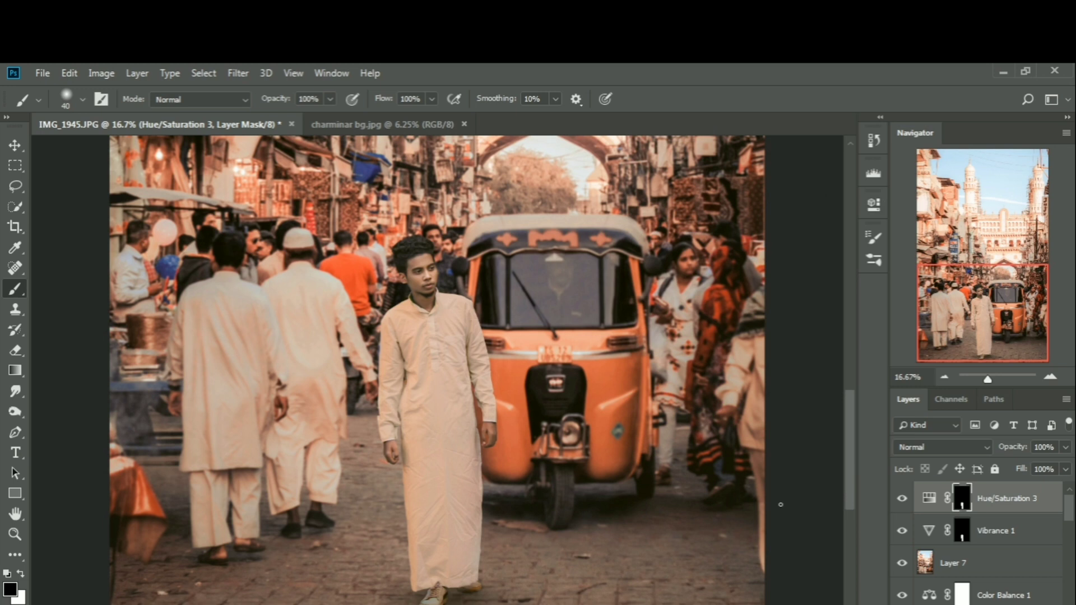
Step: Compare the image with and without the Hue/Saturation layer and set that layer's opacity to 85%
{"action": "left_click", "coordinate": [901, 501]}
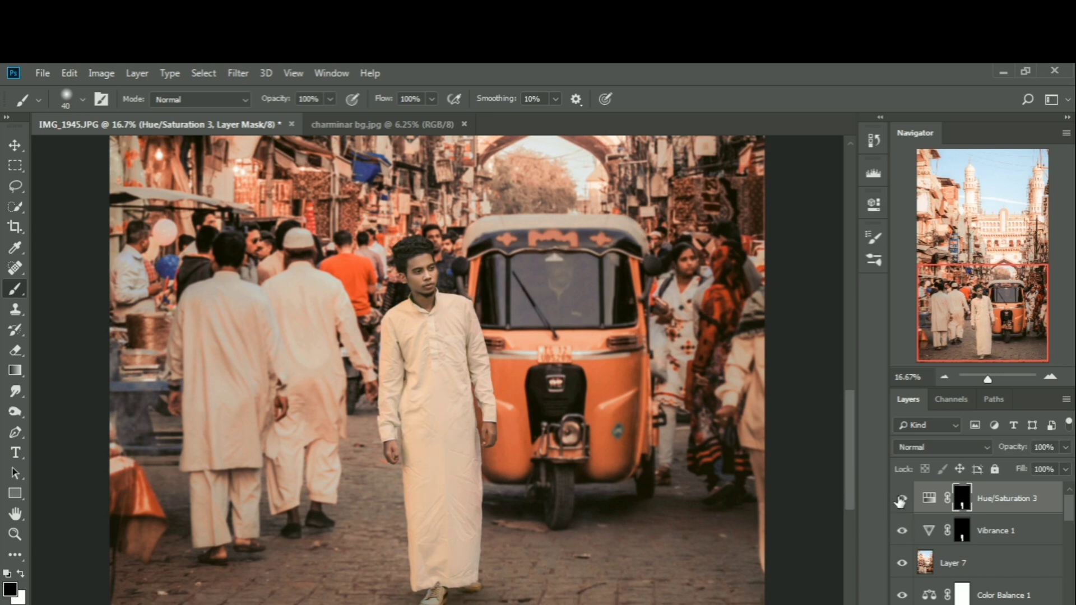
{"action": "left_click", "coordinate": [901, 501]}
{"action": "left_click", "coordinate": [1065, 448]}
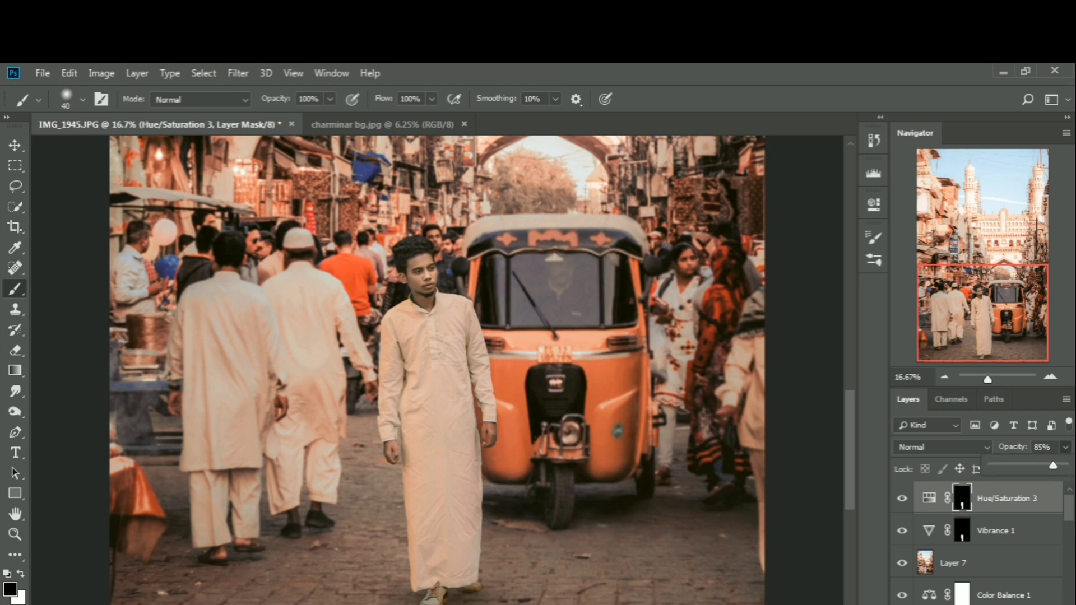
Step: Add a Curves layer that slightly darkens the midtones of the RGB curve and invert its mask to black
{"action": "scroll", "coordinate": [452, 415], "scroll_direction": "up", "scroll_amount": 2}
{"action": "scroll", "coordinate": [451, 415], "scroll_direction": "down", "scroll_amount": 6}
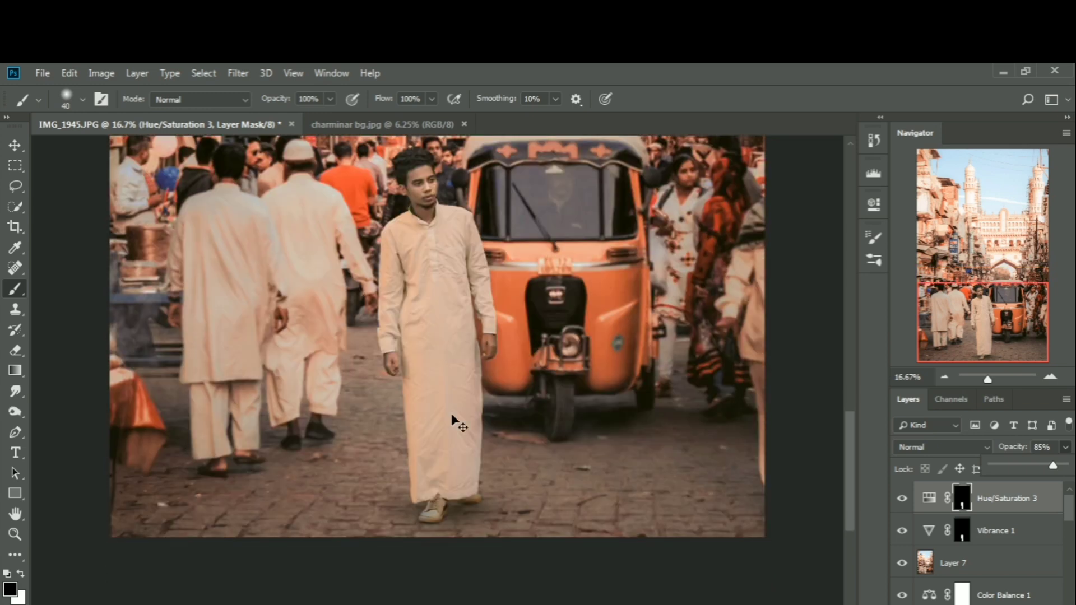
{"action": "scroll", "coordinate": [452, 418], "scroll_direction": "up", "scroll_amount": 2}
{"action": "scroll", "coordinate": [452, 423], "scroll_direction": "up", "scroll_amount": 1}
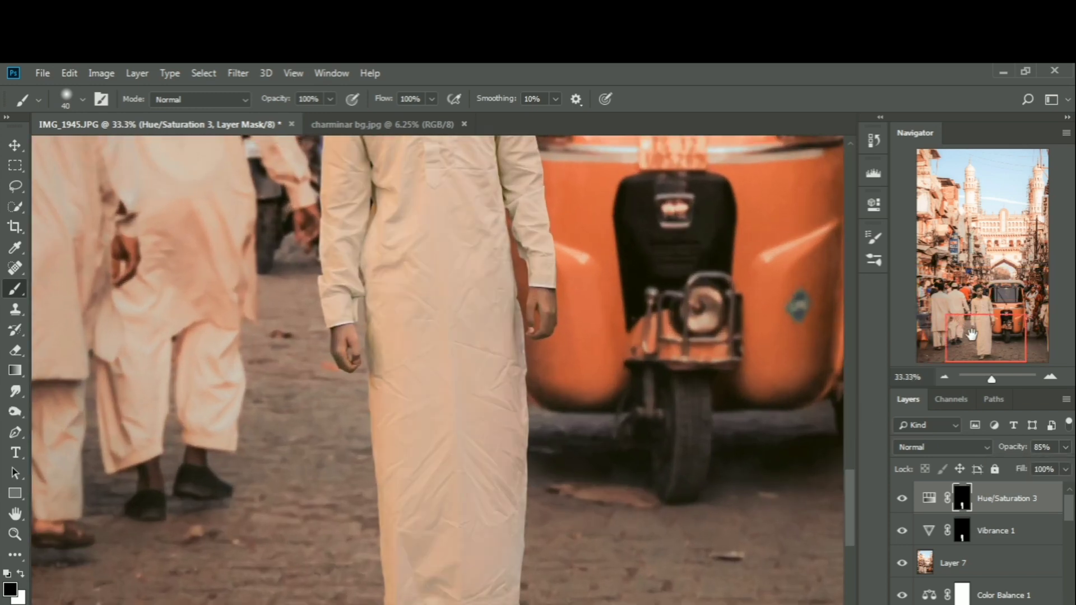
{"action": "left_click_drag", "start_coordinate": [970, 353], "coordinate": [976, 360]}
{"action": "scroll", "coordinate": [405, 556], "scroll_direction": "down", "scroll_amount": 2}
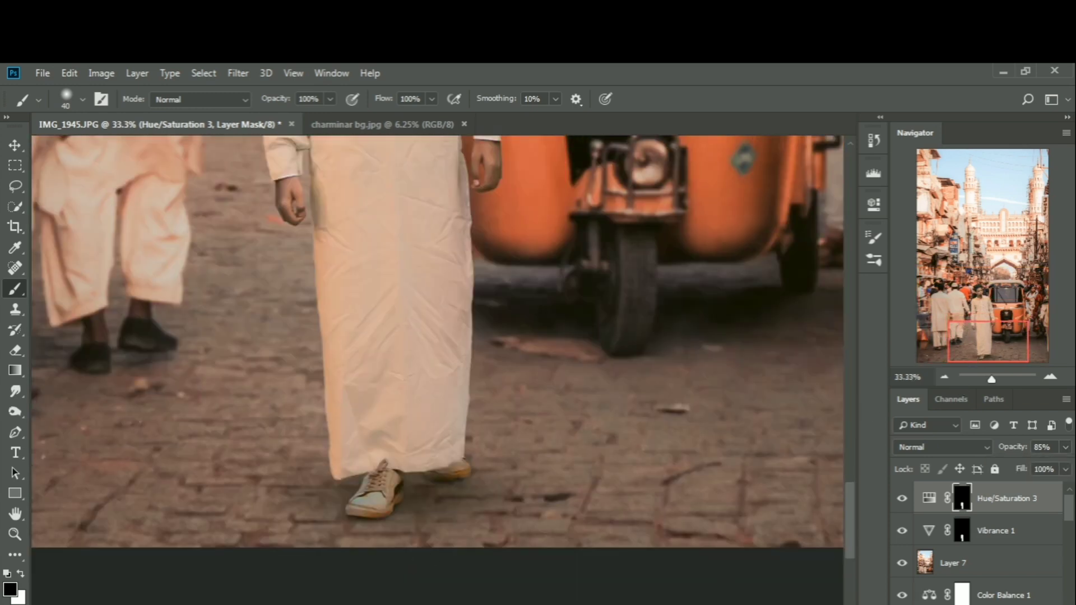
{"action": "left_click", "coordinate": [978, 604]}
{"action": "left_click", "coordinate": [998, 429]}
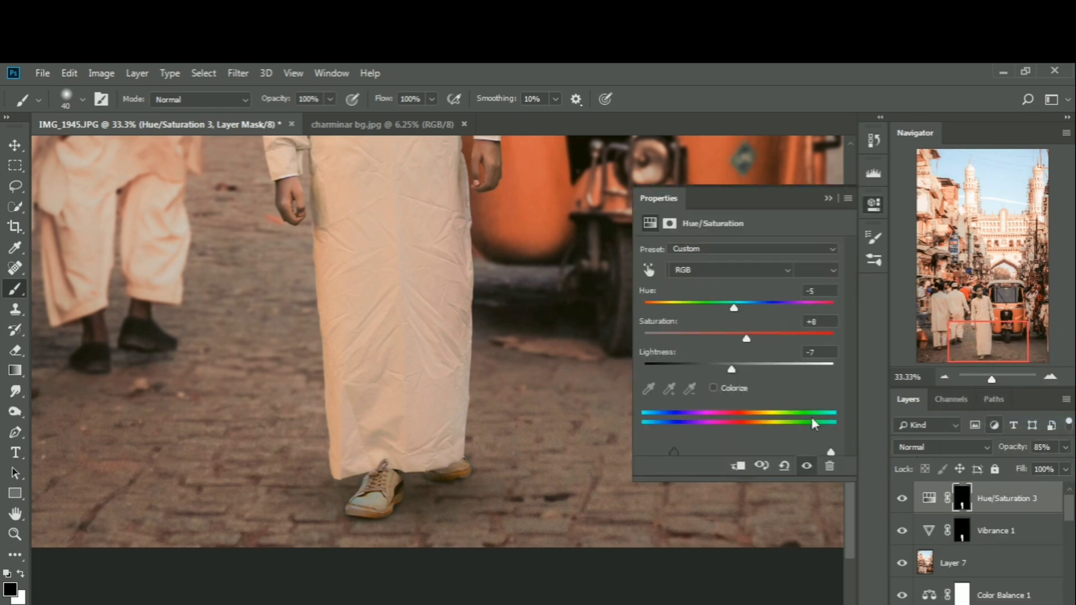
{"action": "left_click", "coordinate": [751, 371]}
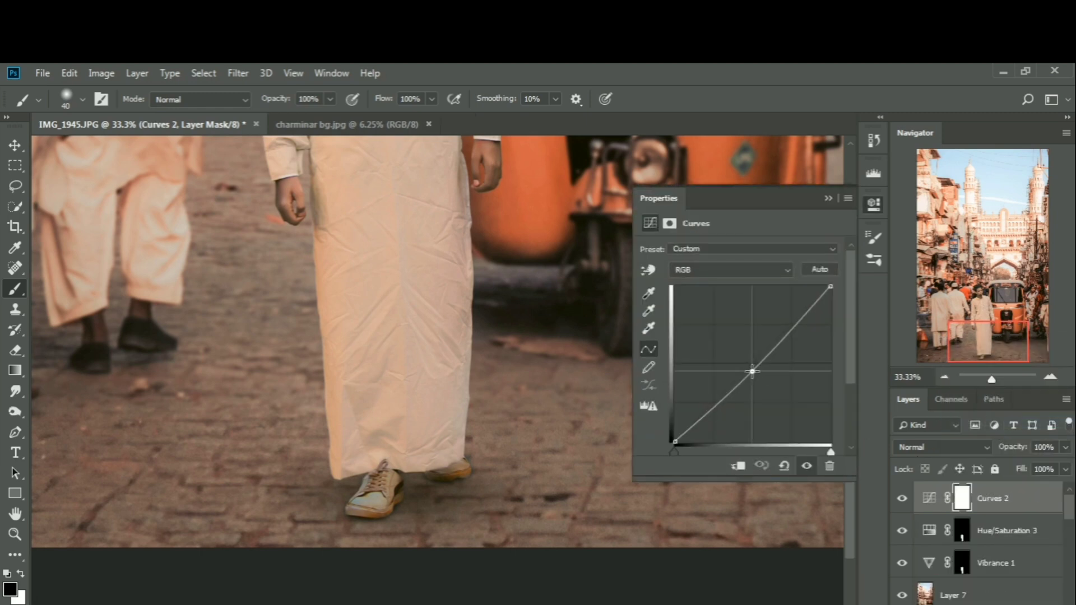
{"action": "left_click", "coordinate": [830, 199]}
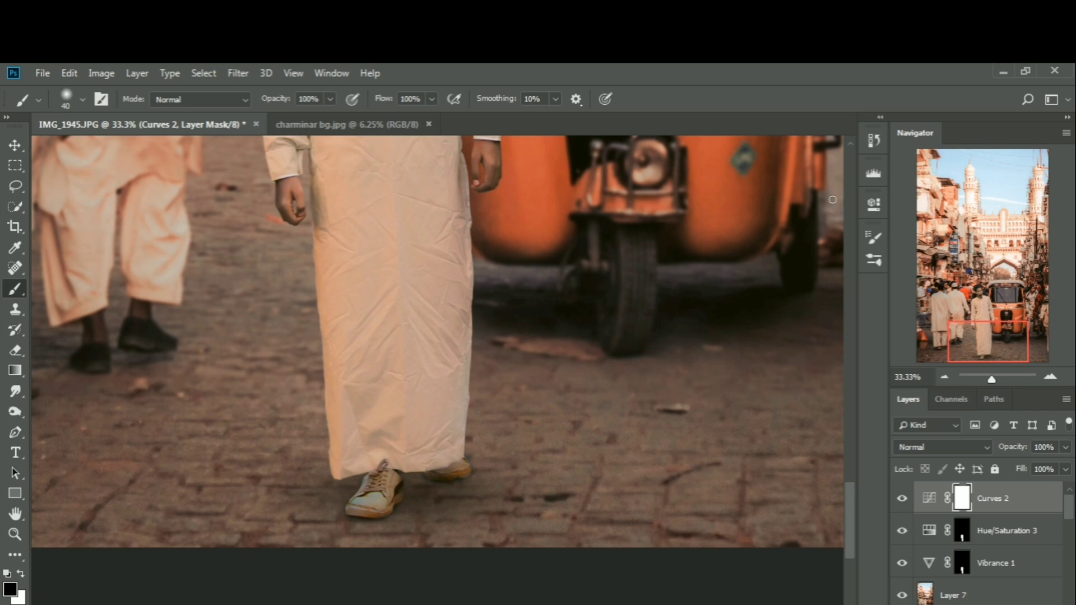
{"action": "key", "text": "ctrl+i"}
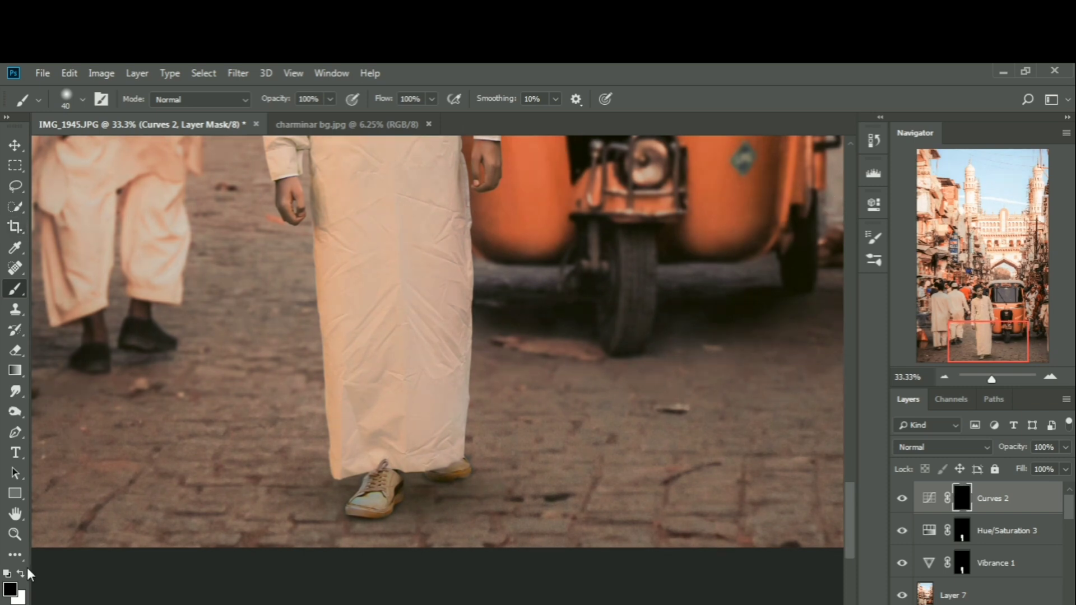
Step: Paint white on the Curves mask over the man's shoes with a soft 97 px brush to darken them
{"action": "scroll", "coordinate": [392, 392], "scroll_direction": "down", "scroll_amount": 2}
{"action": "right_click", "coordinate": [463, 422]}
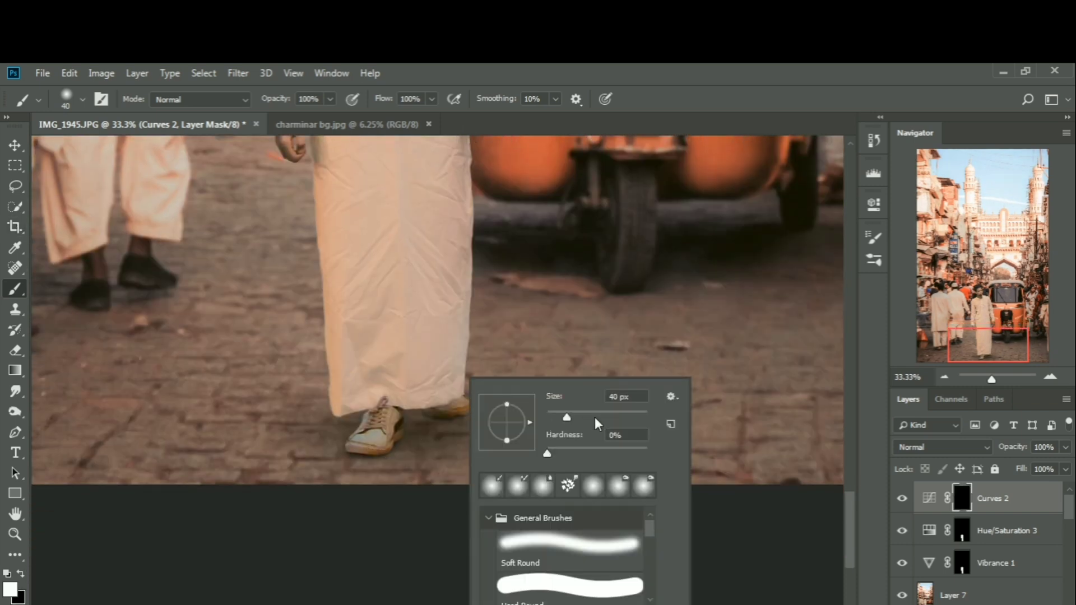
{"action": "mouse_move", "coordinate": [379, 431]}
{"action": "left_mouse_down"}
{"action": "mouse_move", "coordinate": [374, 444]}
{"action": "mouse_move", "coordinate": [354, 442]}
{"action": "mouse_move", "coordinate": [374, 423]}
{"action": "mouse_move", "coordinate": [357, 444]}
{"action": "left_mouse_up"}
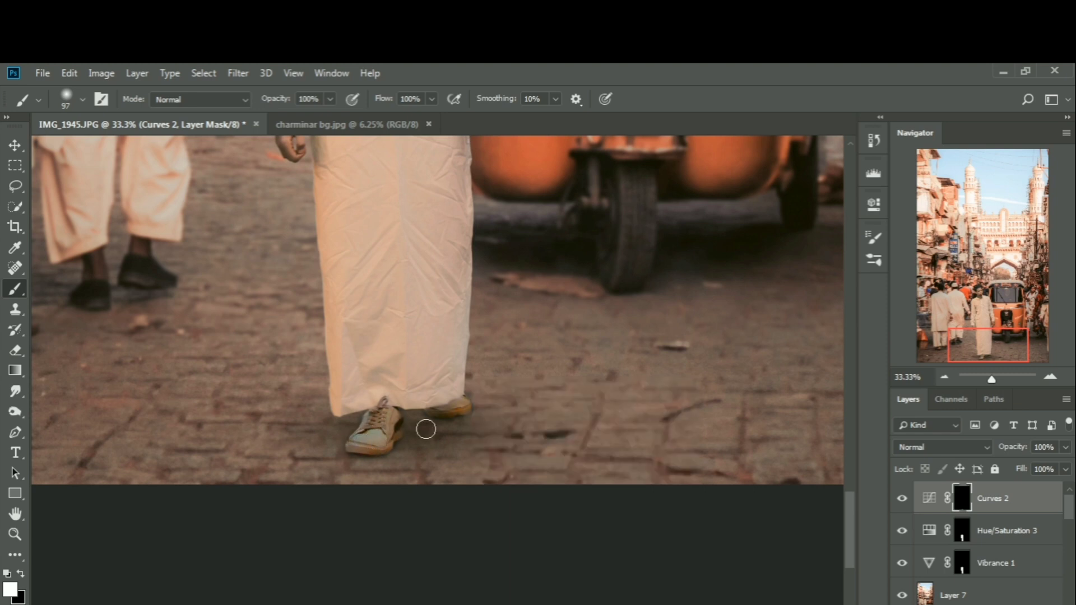
Step: Compare the whole image with and without the Curves layer and examine how the man blends into the street
{"action": "key", "text": "ctrl+minus"}
{"action": "key", "text": "ctrl+minus"}
{"action": "key", "text": "ctrl+minus"}
{"action": "key", "text": "ctrl+minus"}
{"action": "key", "text": "ctrl+minus"}
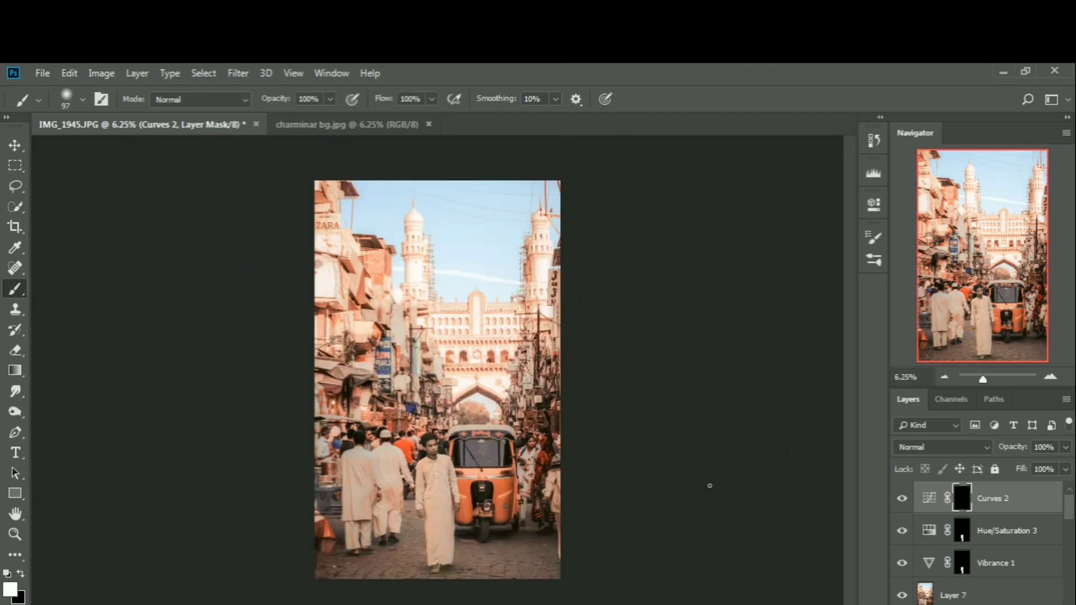
{"action": "left_click", "coordinate": [903, 498]}
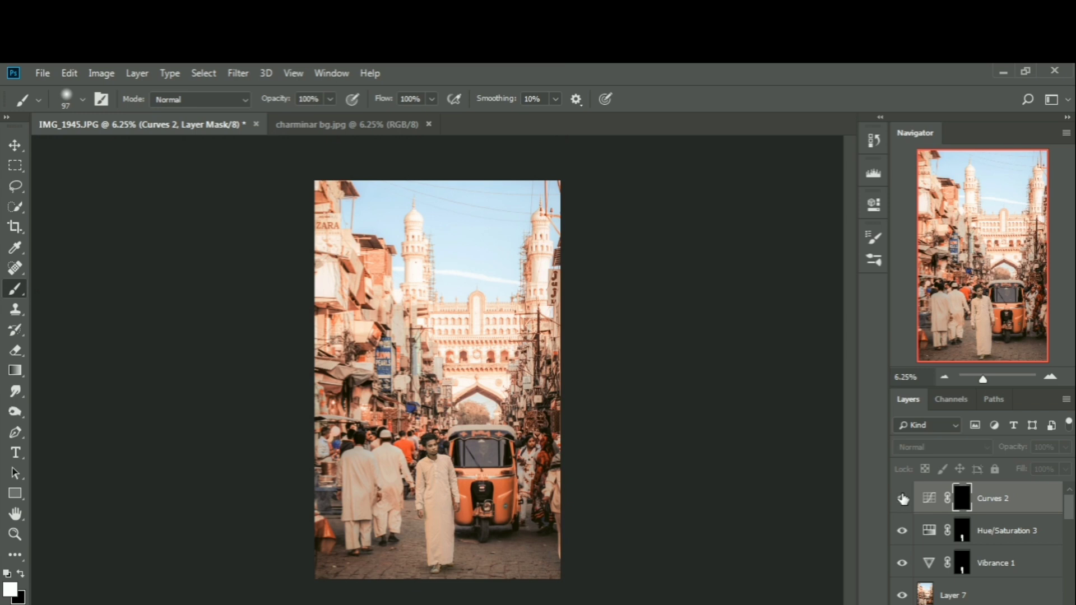
{"action": "left_click", "coordinate": [902, 498]}
{"action": "key", "text": "ctrl+plus"}
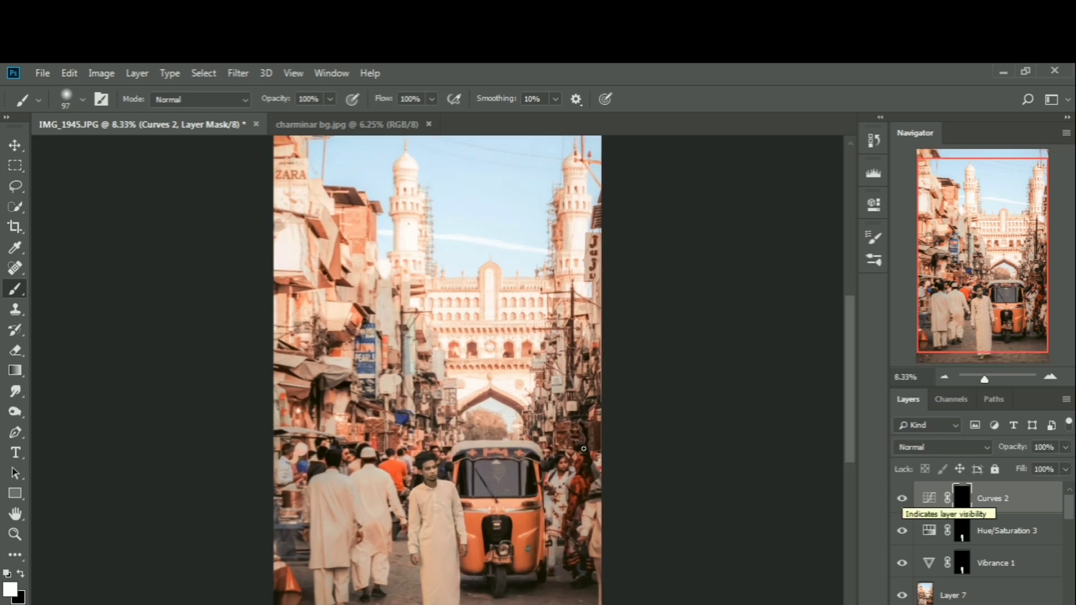
{"action": "scroll", "coordinate": [584, 448], "scroll_direction": "down", "scroll_amount": 2}
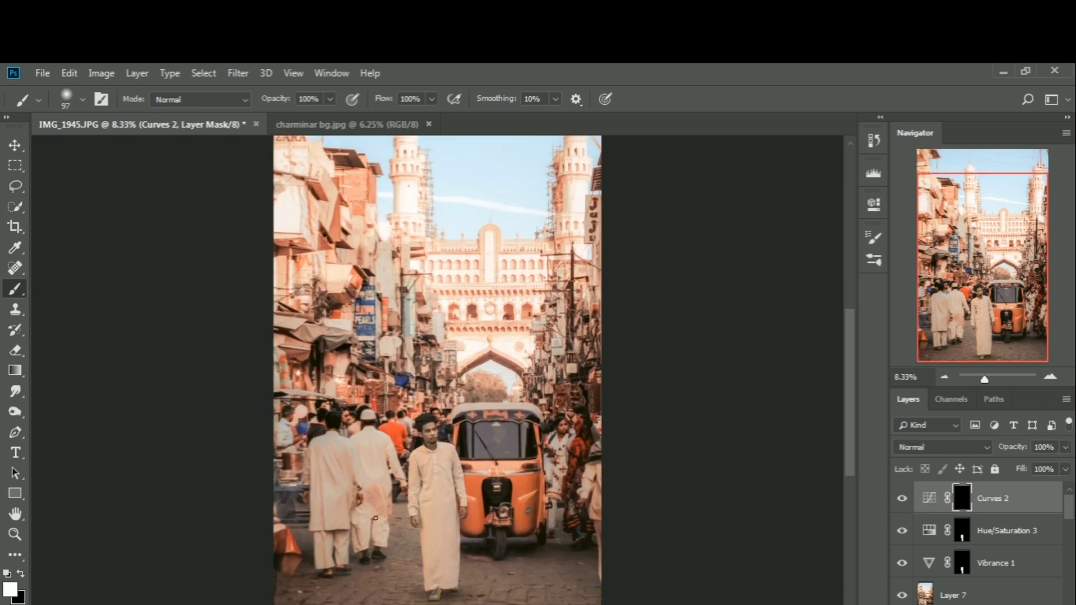
{"action": "scroll", "coordinate": [516, 425], "scroll_direction": "up", "scroll_amount": 1}
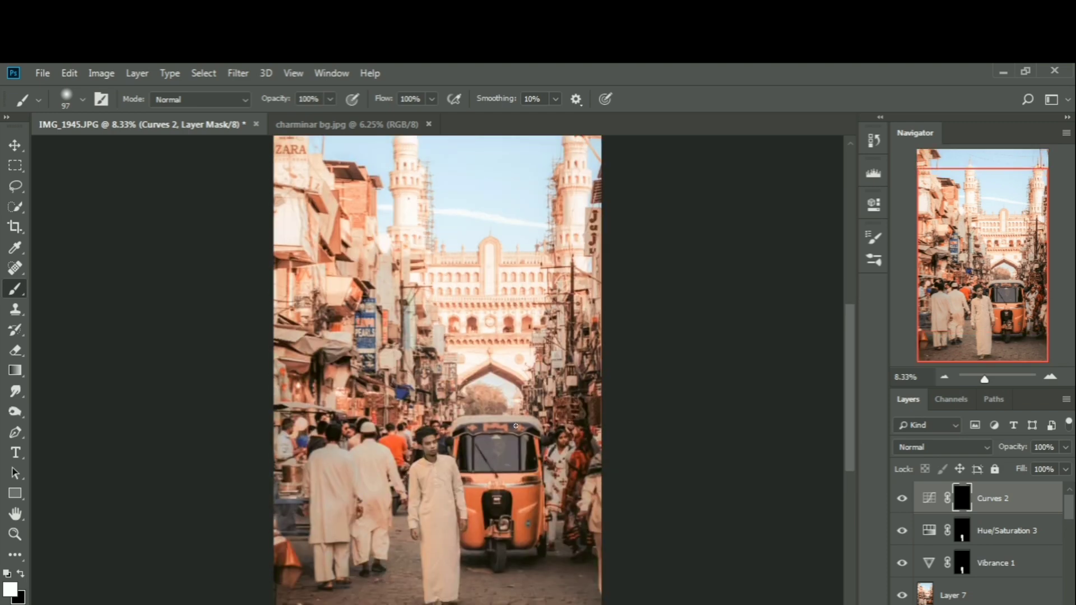
{"action": "scroll", "coordinate": [512, 481], "scroll_direction": "down", "scroll_amount": 1}
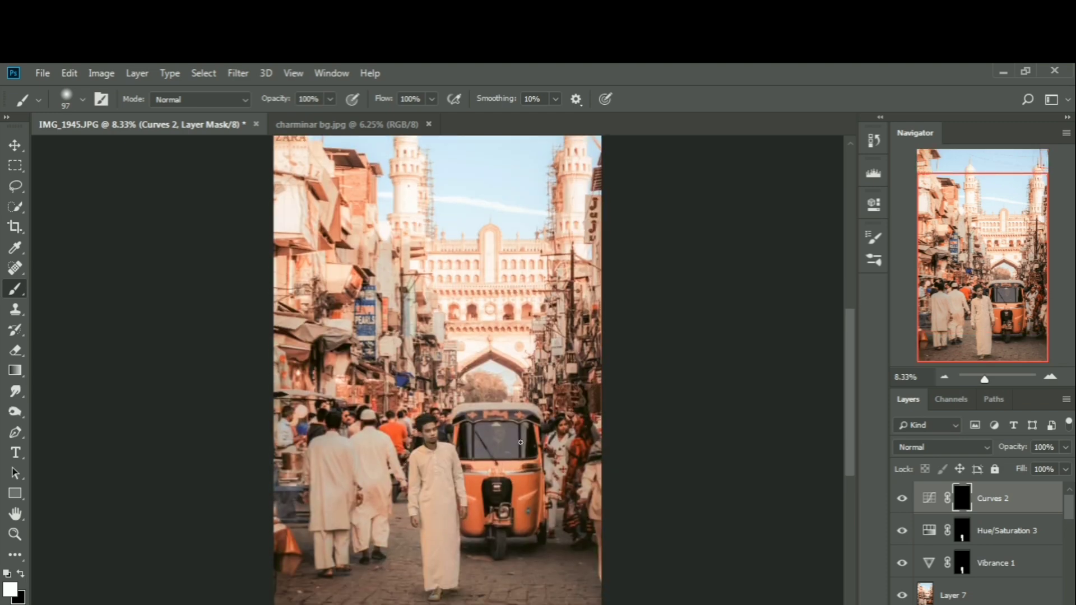
{"action": "scroll", "coordinate": [521, 443], "scroll_direction": "up", "scroll_amount": 1}
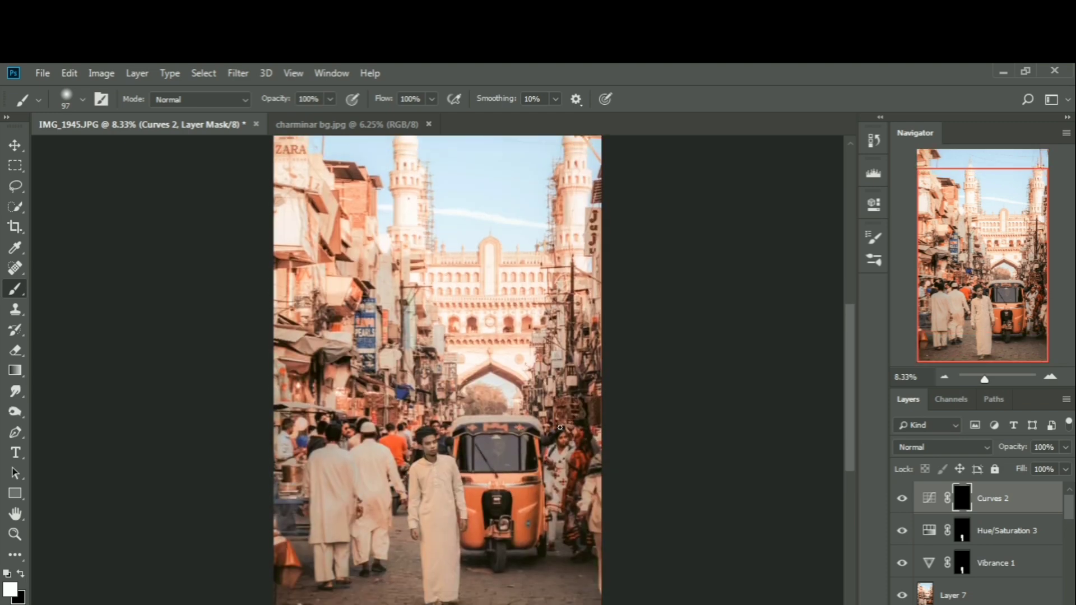
Step: Compare the original IMG_1945.JPG with the finished composite by visiting the opening history state and returning to the latest one
{"action": "left_click", "coordinate": [871, 140]}
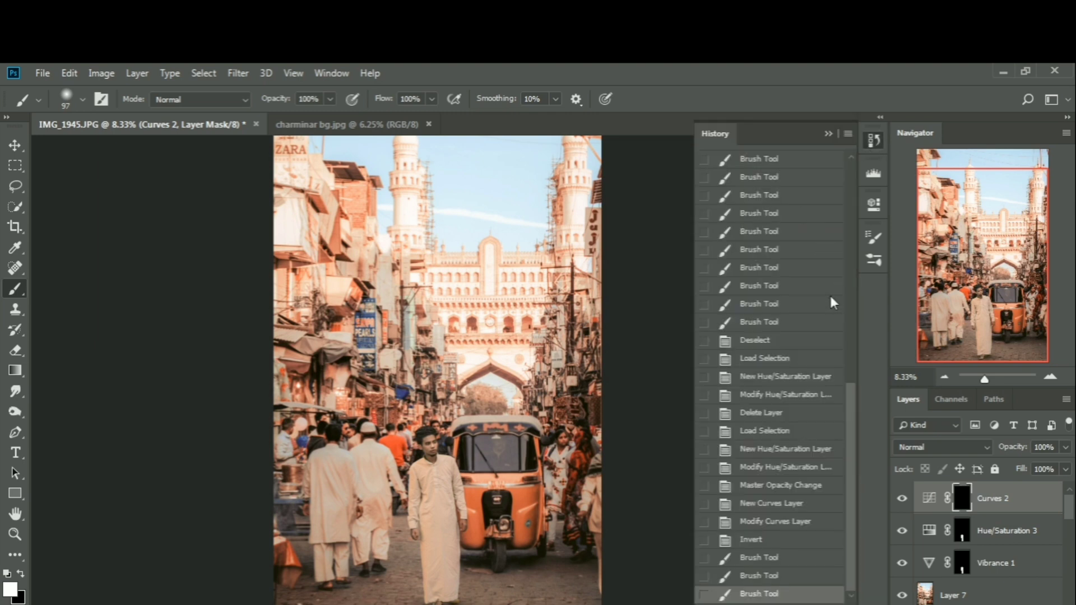
{"action": "scroll", "coordinate": [833, 302], "scroll_direction": "up", "scroll_amount": 10}
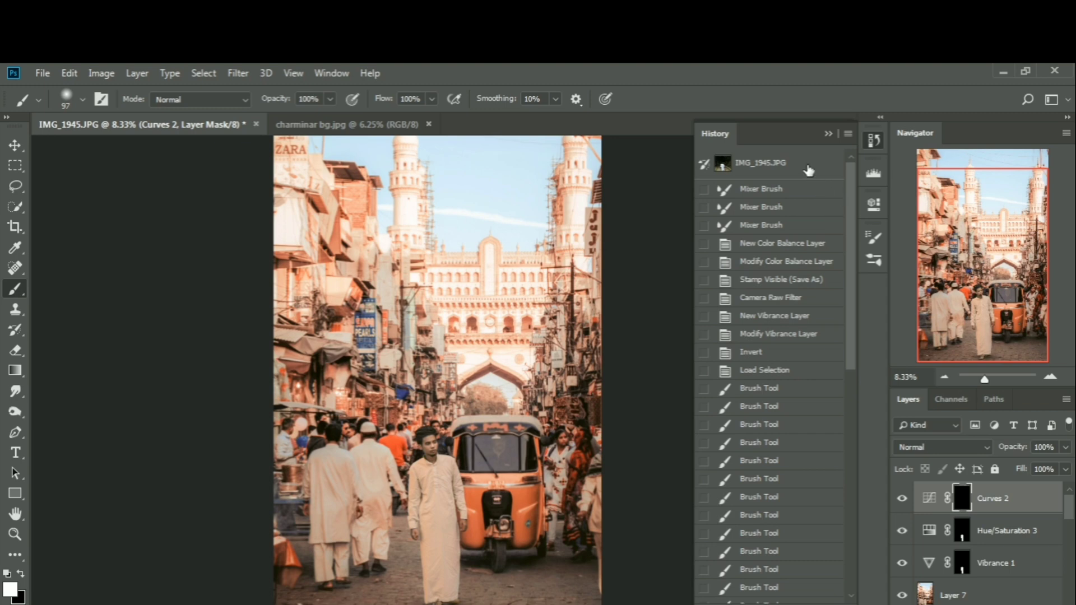
{"action": "left_click", "coordinate": [809, 166]}
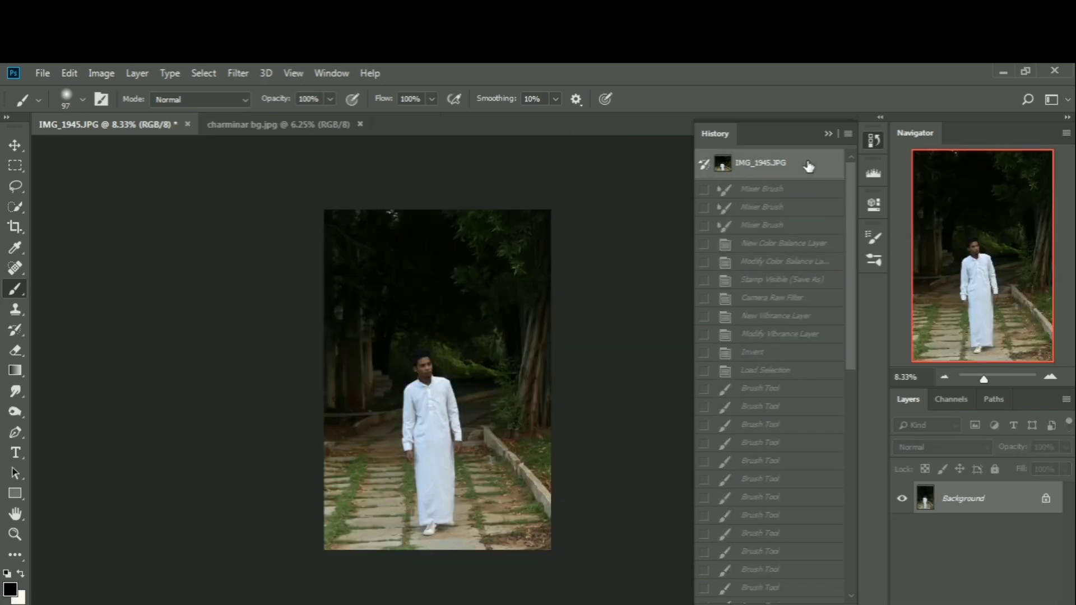
{"action": "scroll", "coordinate": [809, 300], "scroll_direction": "down", "scroll_amount": 10}
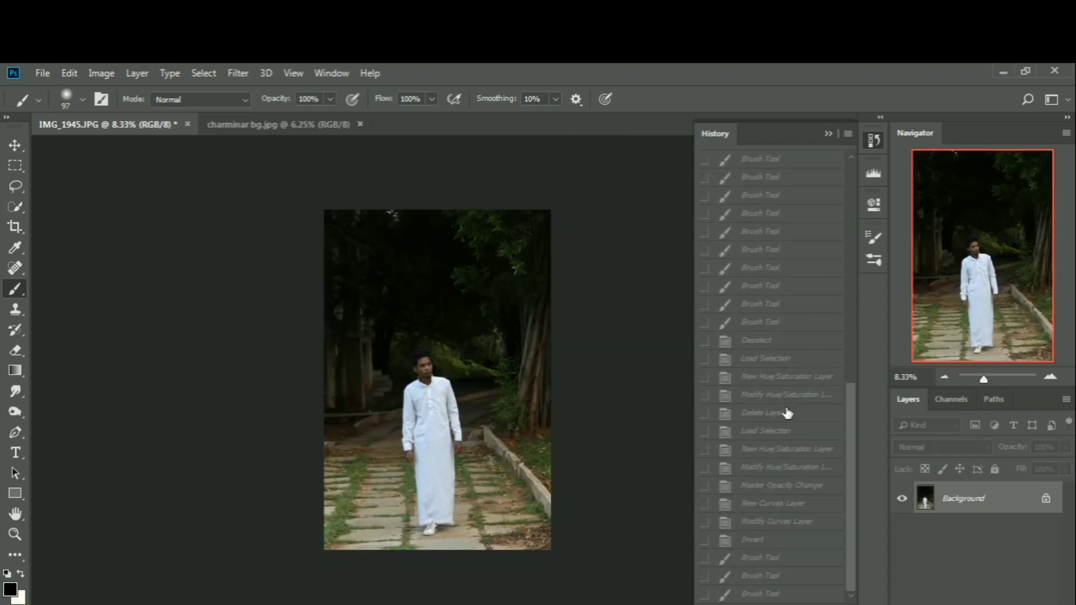
{"action": "left_click", "coordinate": [780, 593]}
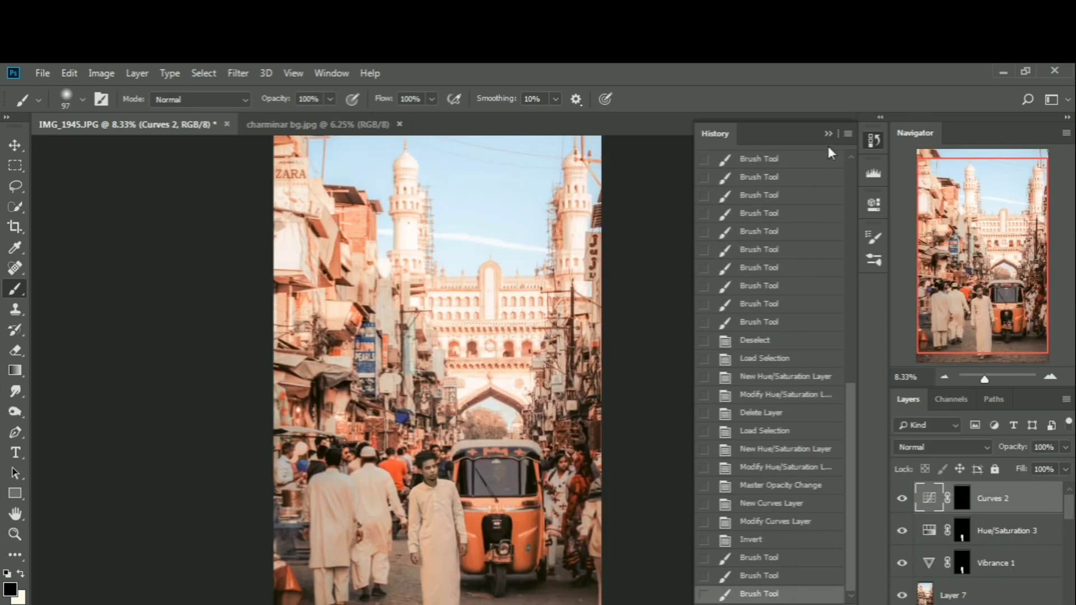
{"action": "left_click", "coordinate": [828, 134]}
{"action": "scroll", "coordinate": [620, 348], "scroll_direction": "down", "scroll_amount": 1}
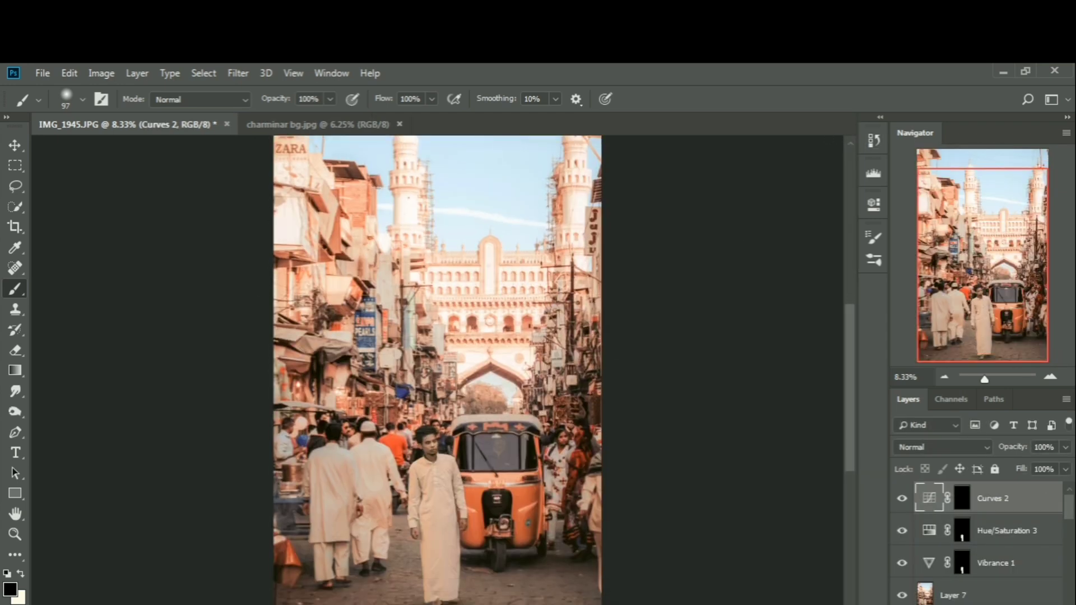